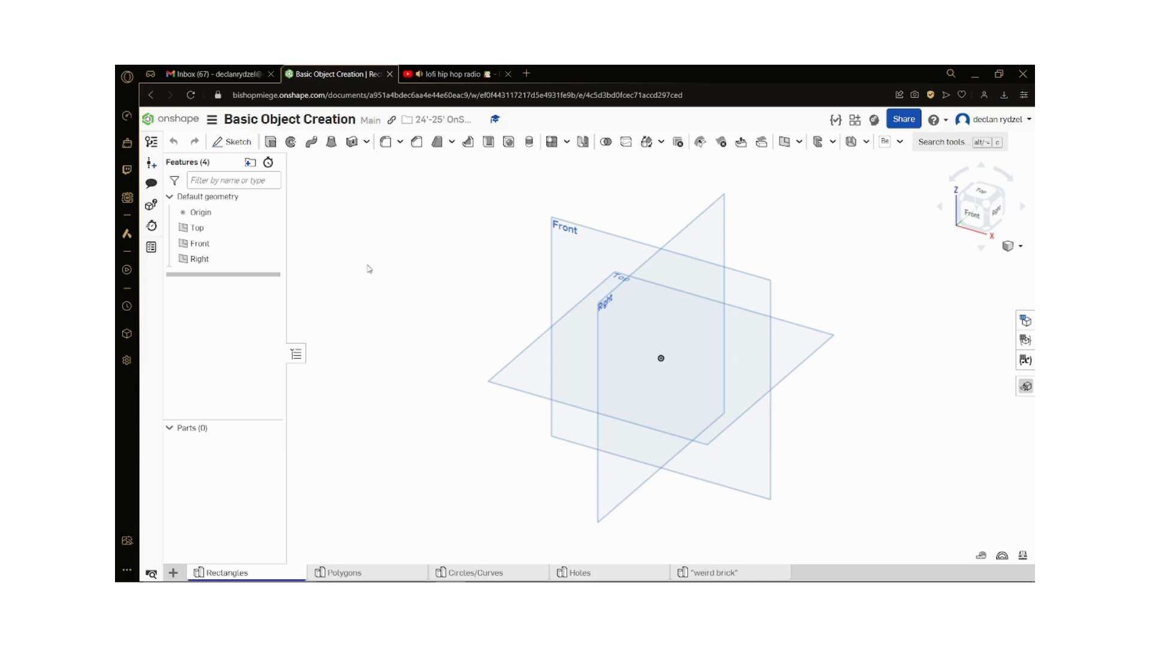
{"action": "left_click", "coordinate": [233, 140]}
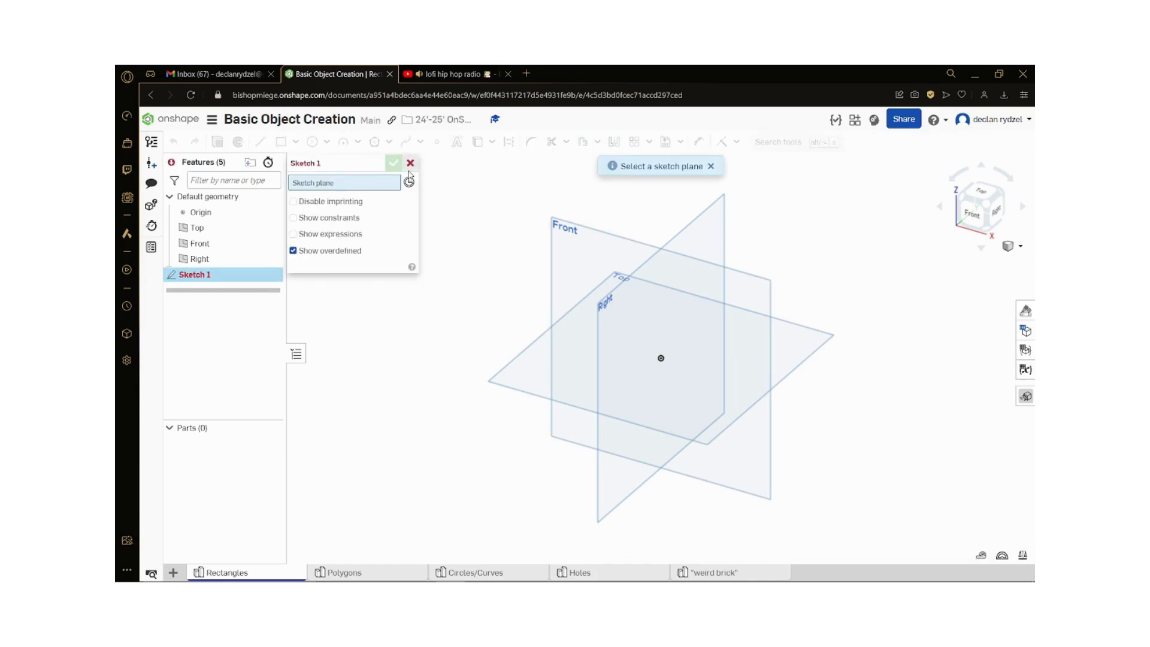
{"action": "key", "text": "Escape"}
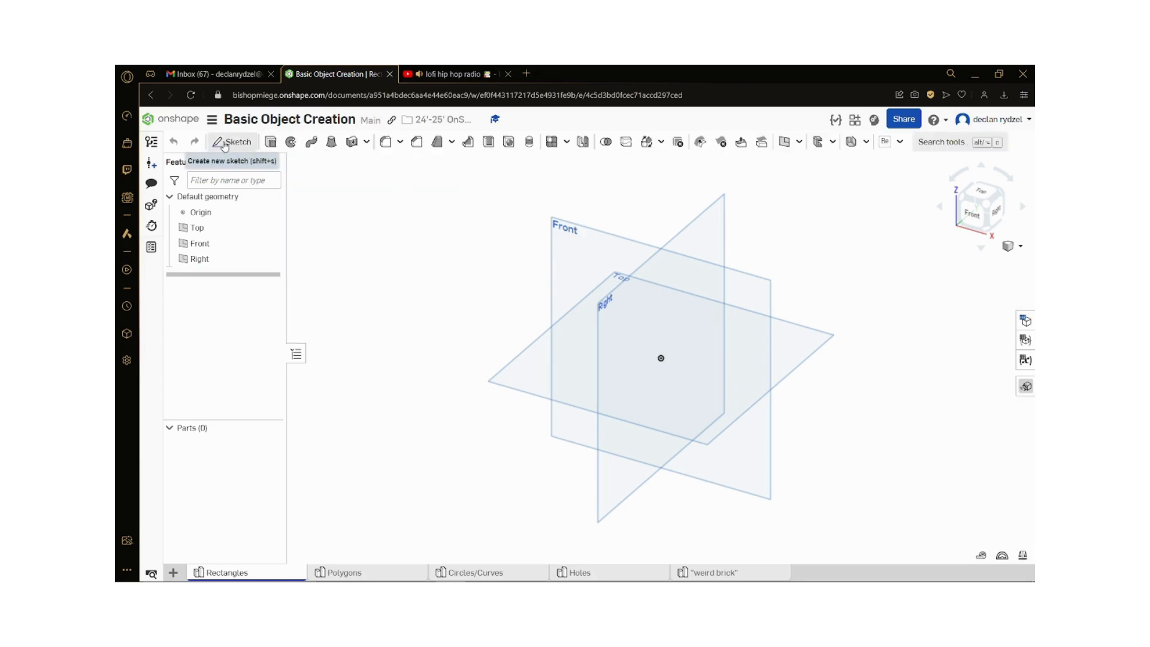
{"action": "left_click", "coordinate": [225, 144]}
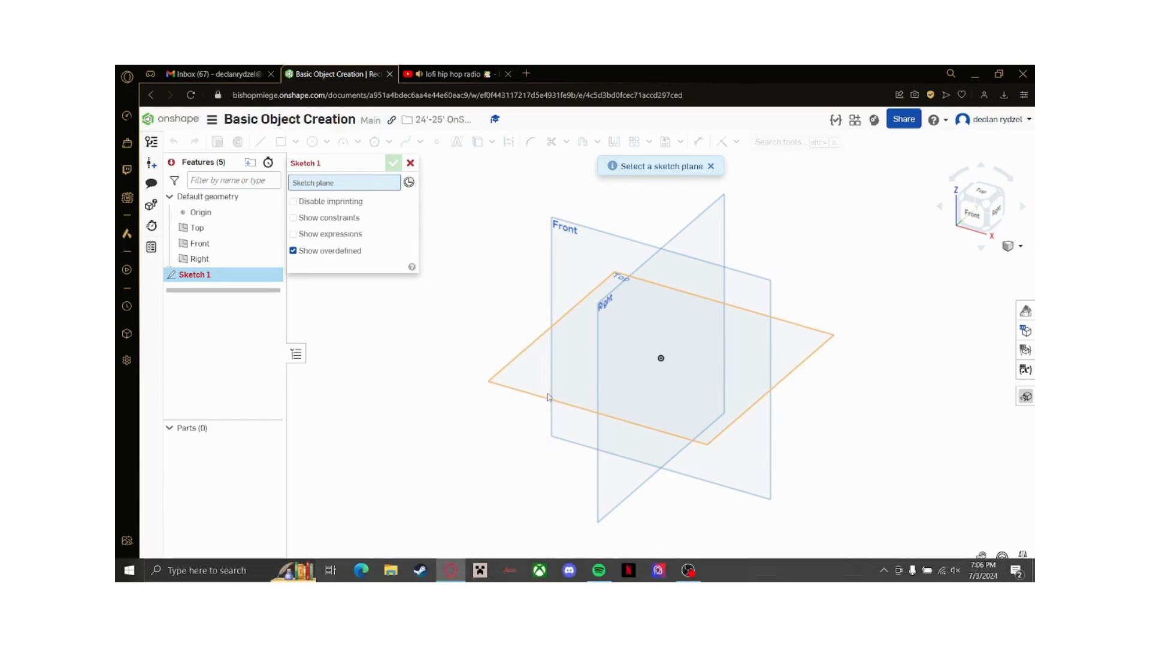
{"action": "left_click", "coordinate": [509, 380]}
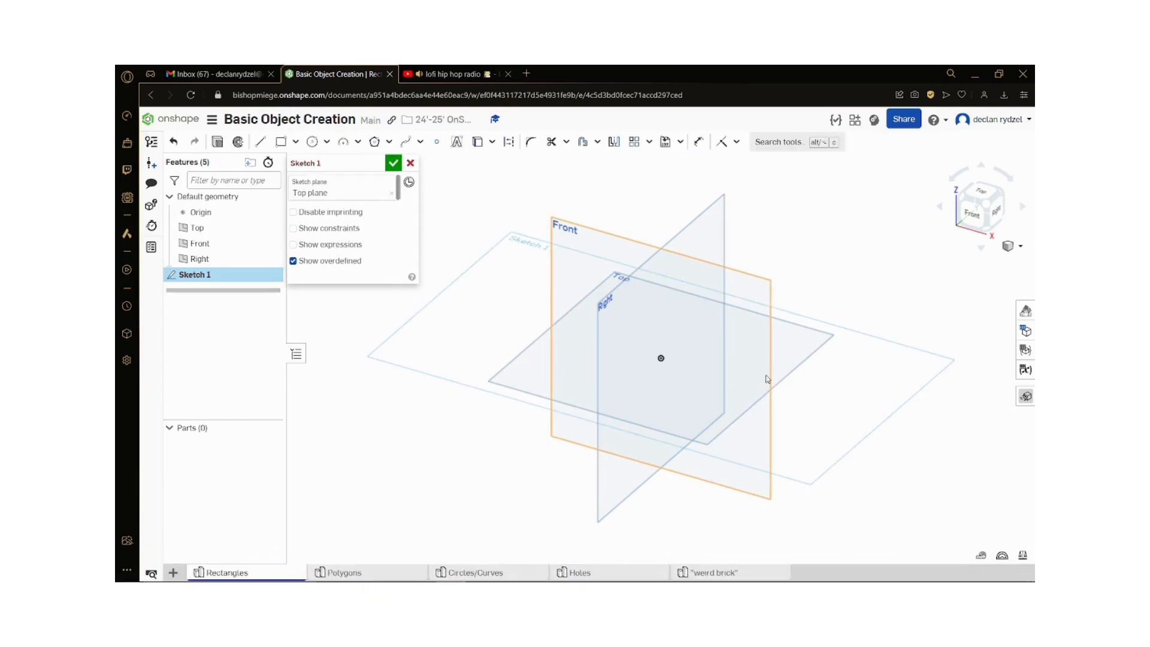
{"action": "left_click", "coordinate": [410, 163]}
{"action": "left_click", "coordinate": [672, 167]}
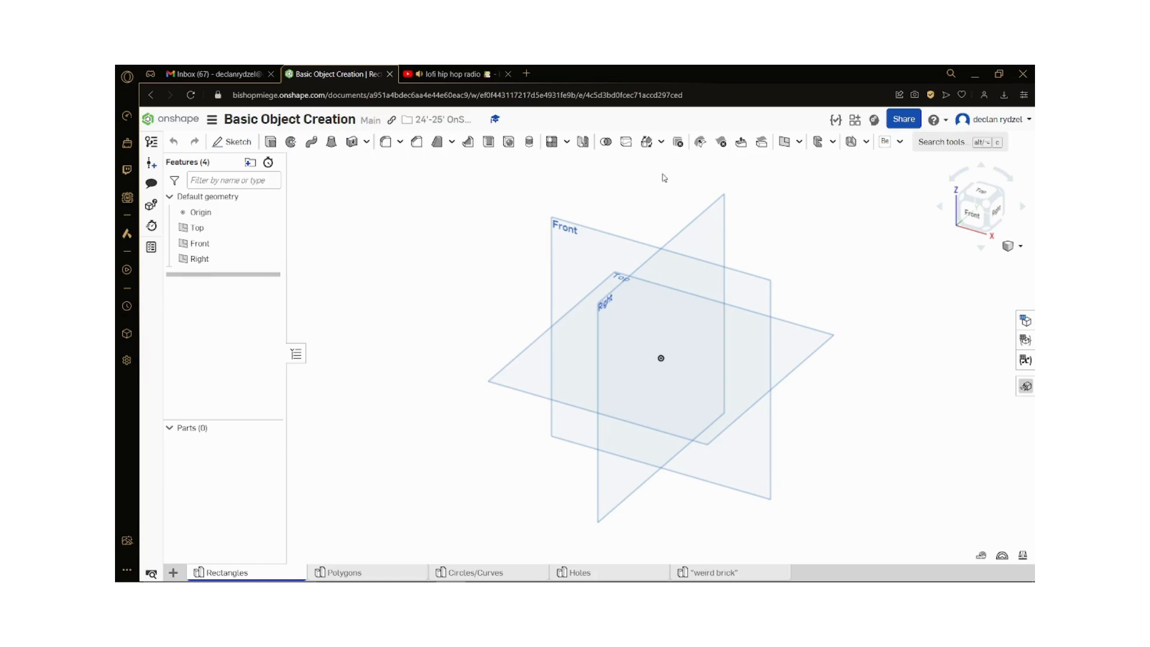
Step: Start a new sketch on the Top plane and view it from the top
{"action": "left_click", "coordinate": [246, 144]}
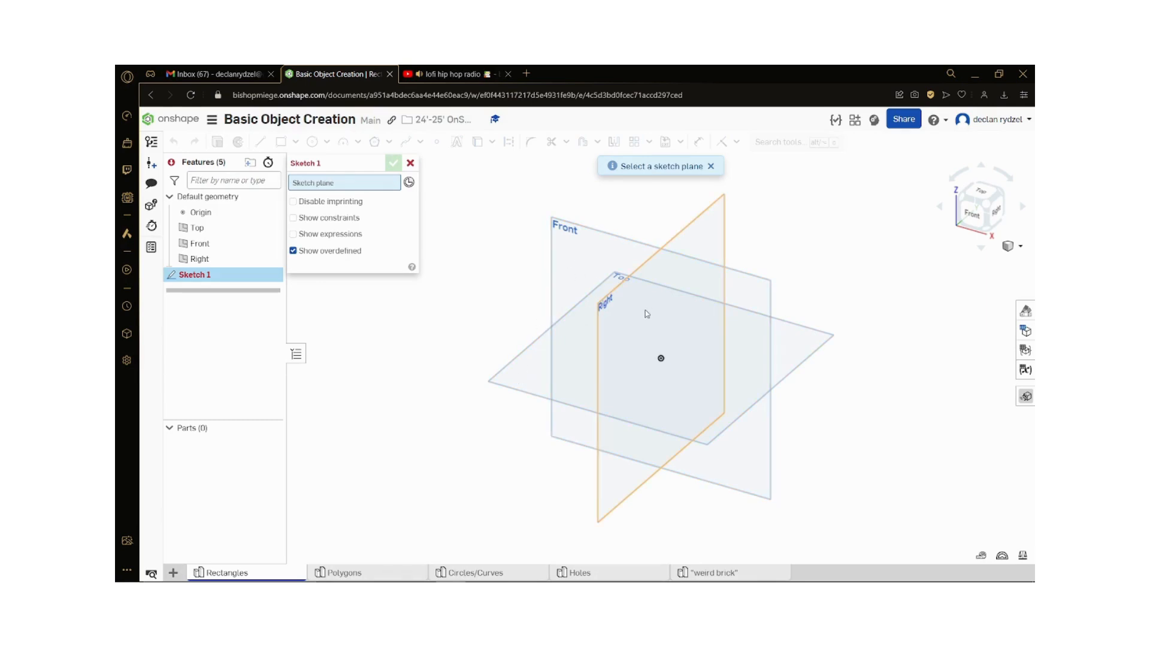
{"action": "left_click", "coordinate": [521, 374]}
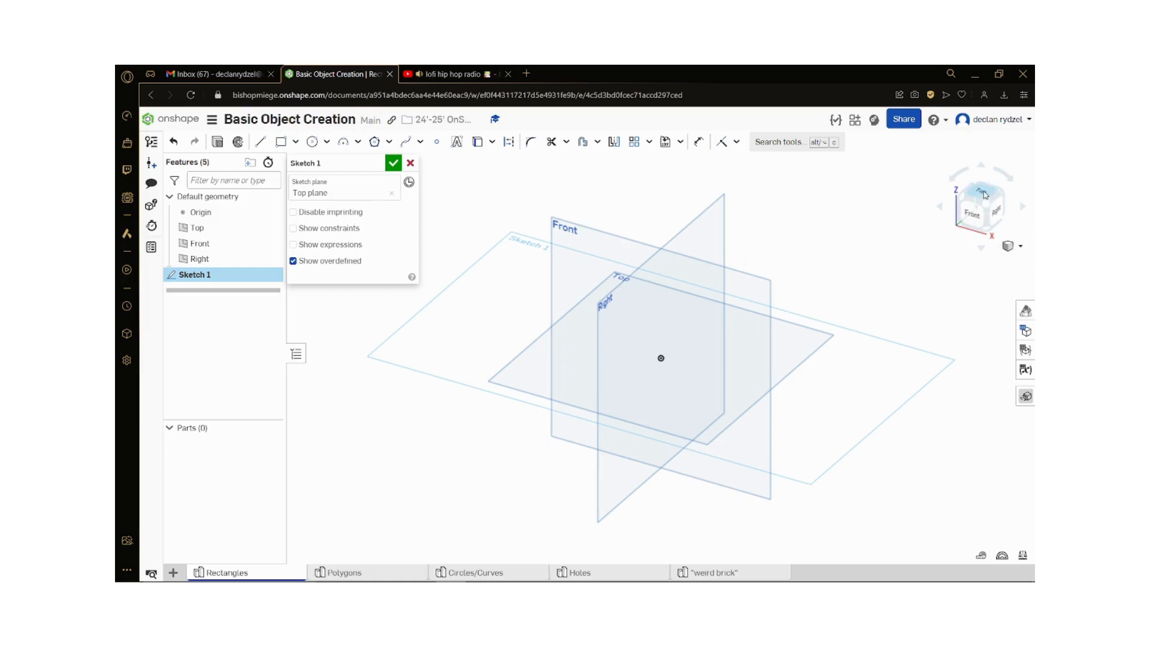
{"action": "left_click", "coordinate": [982, 192]}
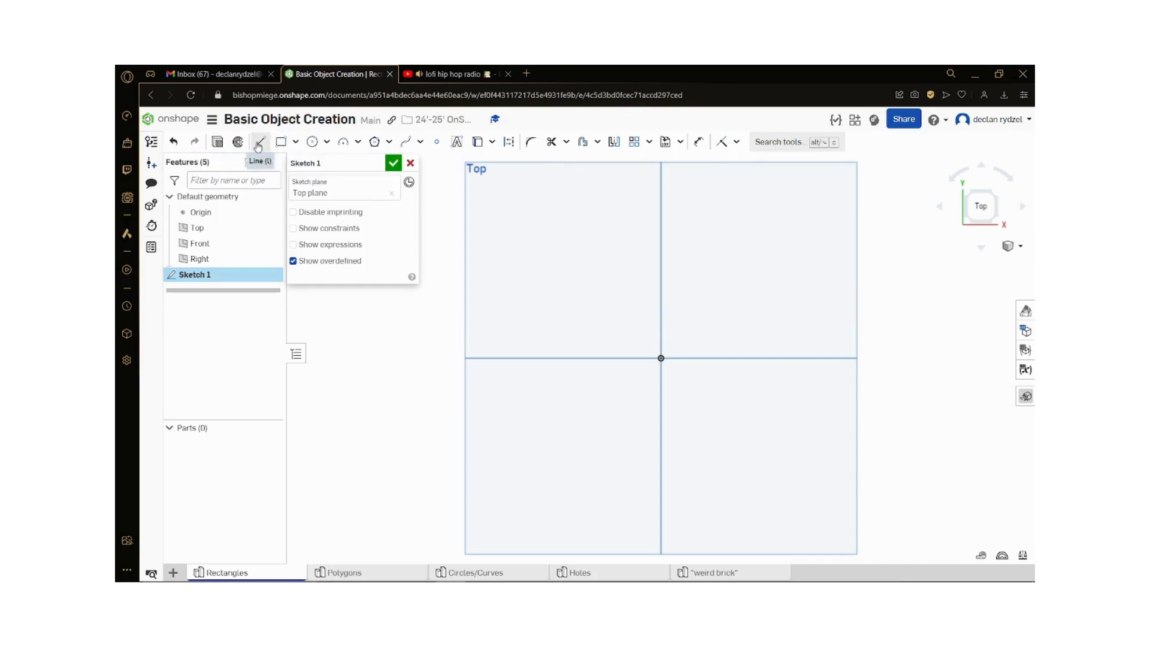
Step: Sketch a corner rectangle from the origin toward the upper right and adjust its corners to about 2.18 by 2.16 in
{"action": "left_click", "coordinate": [280, 142]}
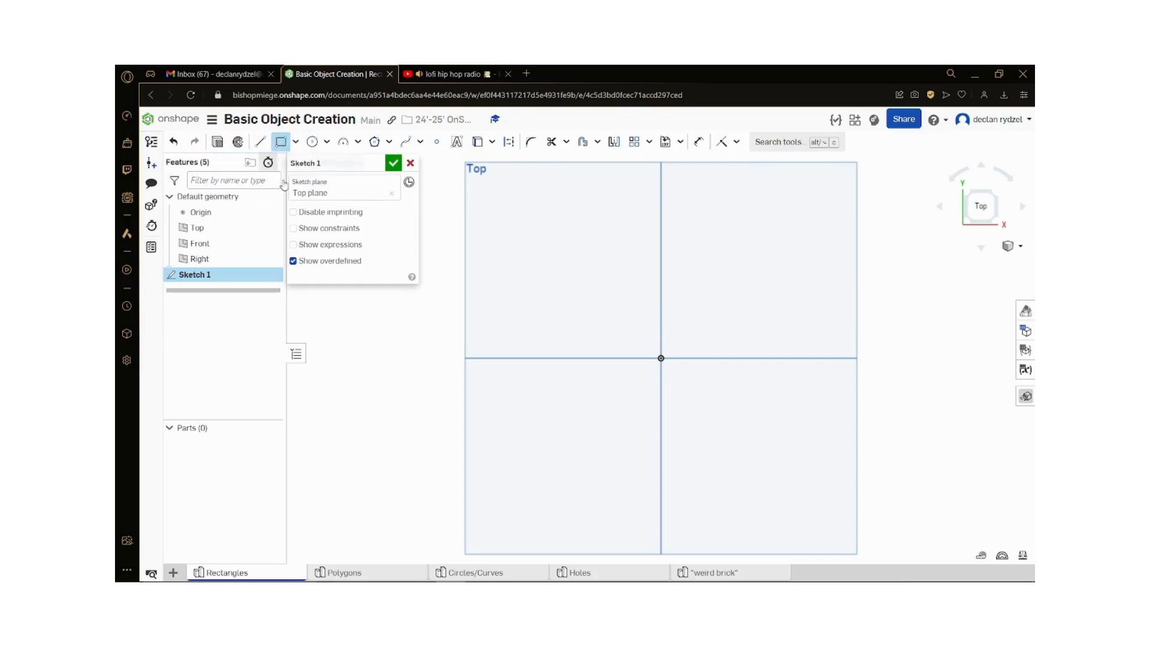
{"action": "left_click", "coordinate": [662, 358]}
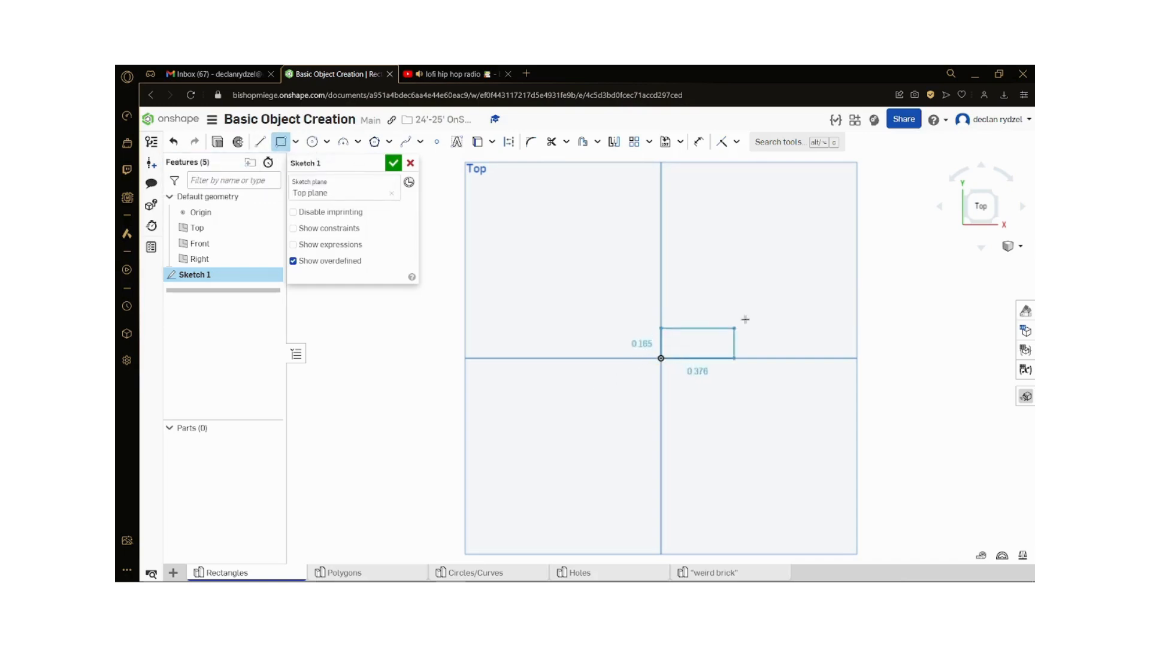
{"action": "right_click_drag", "start_coordinate": [822, 207], "coordinate": [827, 228]}
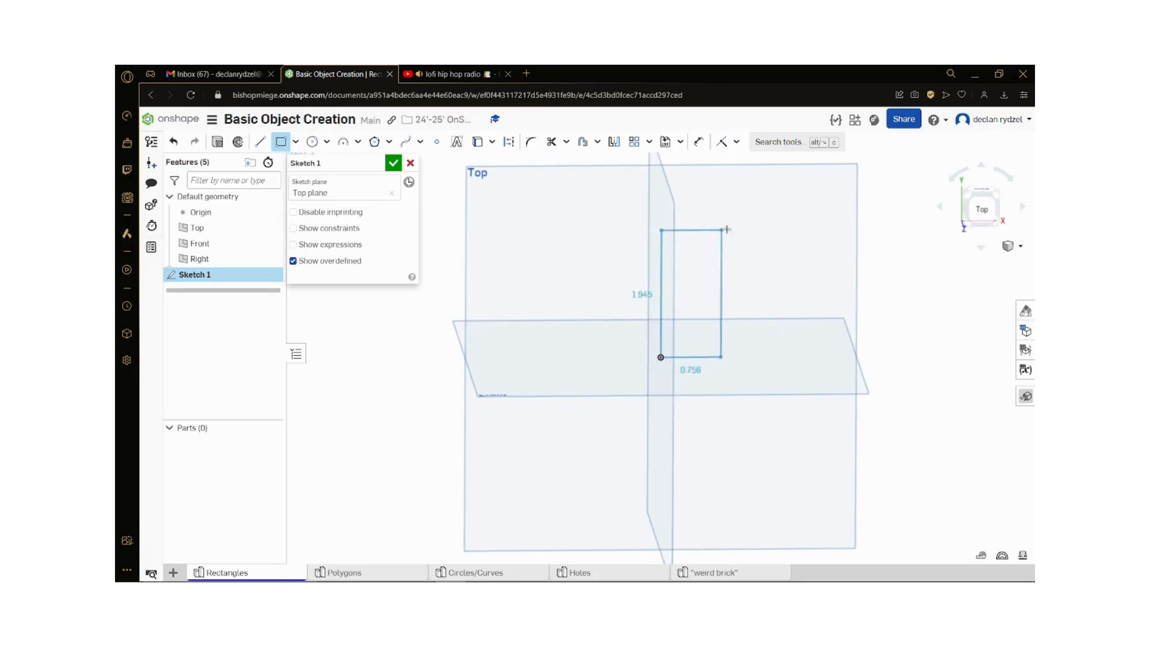
{"action": "left_click", "coordinate": [982, 211]}
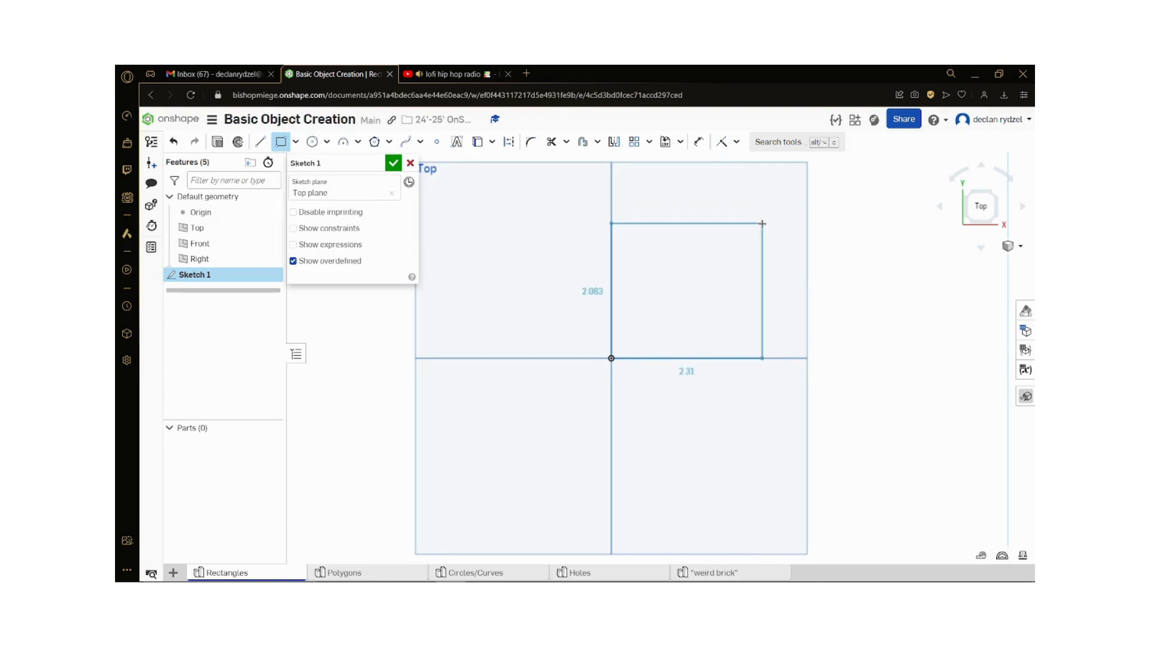
{"action": "left_click", "coordinate": [764, 221]}
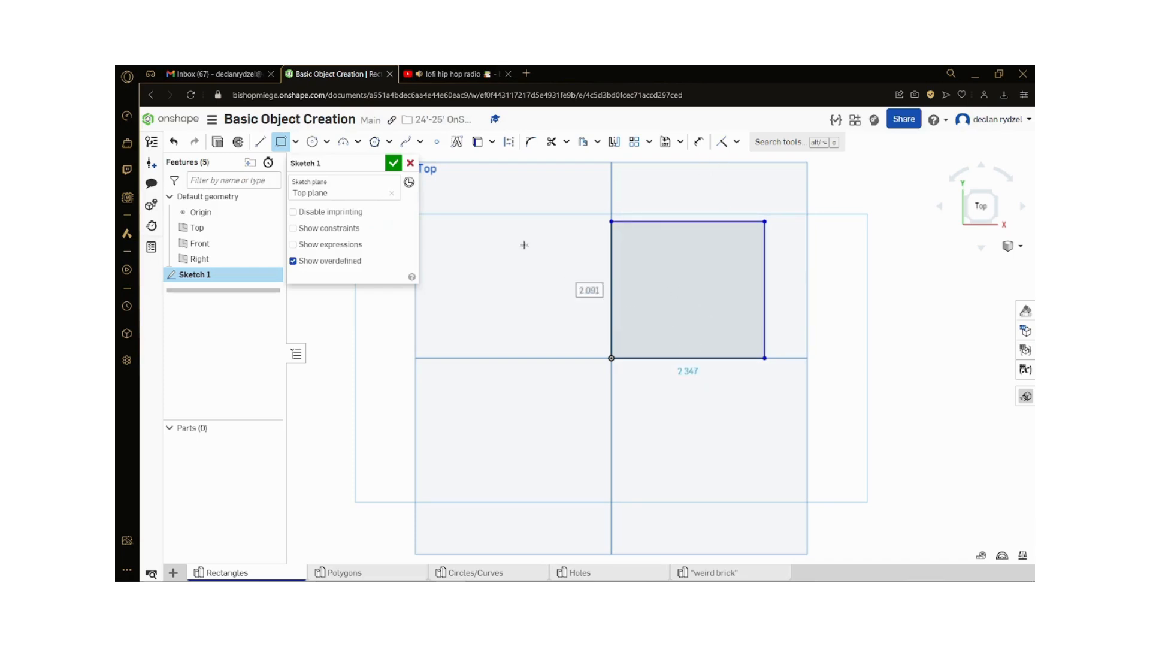
{"action": "right_click", "coordinate": [545, 223]}
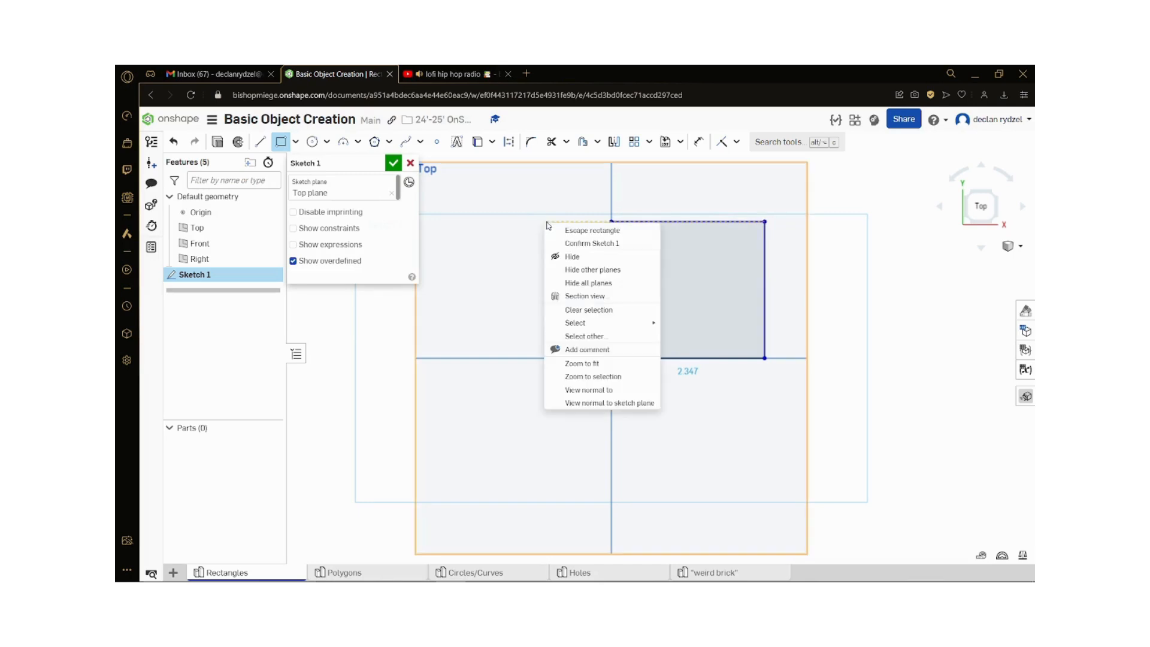
{"action": "key", "text": "Escape"}
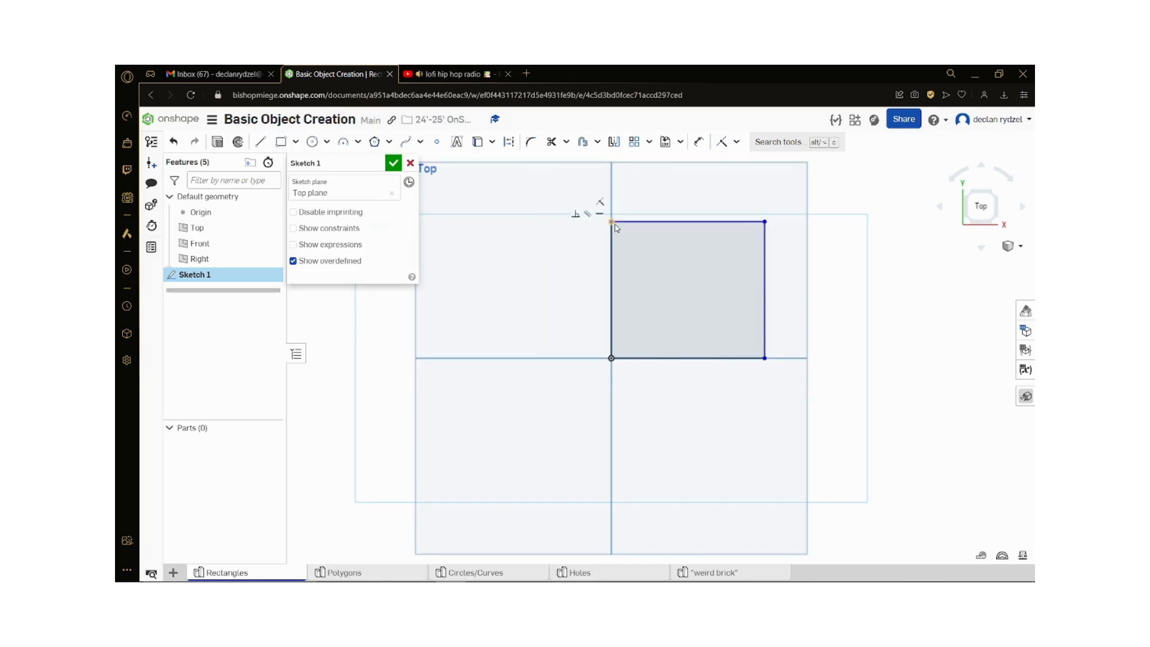
{"action": "mouse_move", "coordinate": [615, 222]}
{"action": "left_mouse_down"}
{"action": "mouse_move", "coordinate": [617, 235]}
{"action": "mouse_move", "coordinate": [617, 218]}
{"action": "left_mouse_up"}
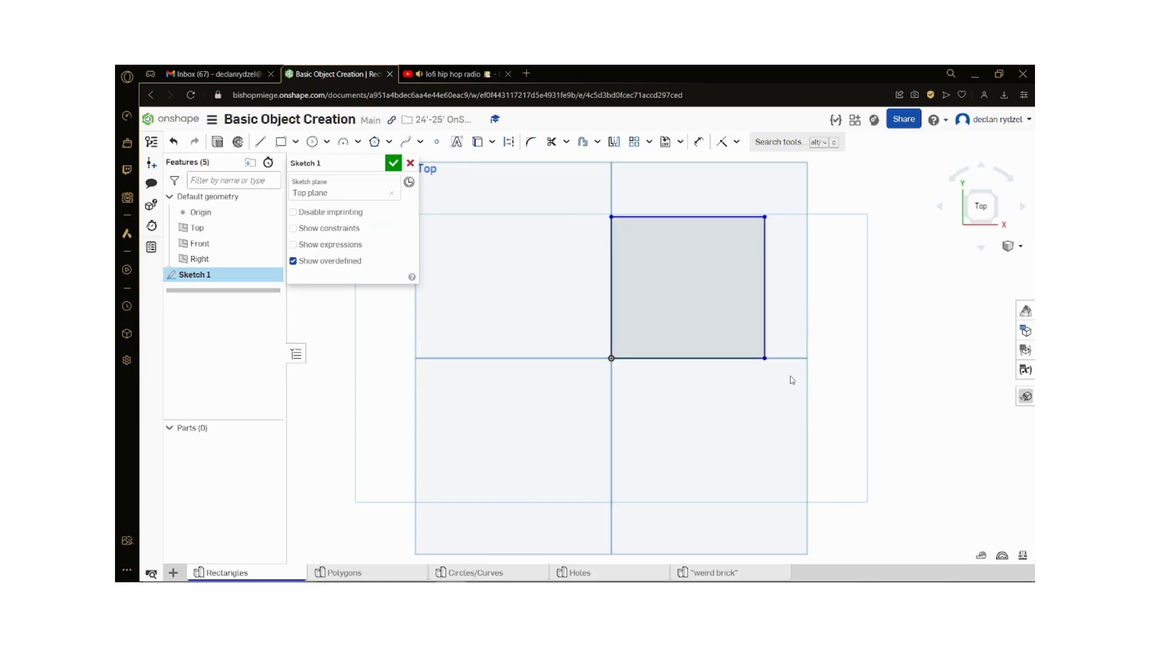
{"action": "left_click_drag", "start_coordinate": [766, 363], "coordinate": [753, 359]}
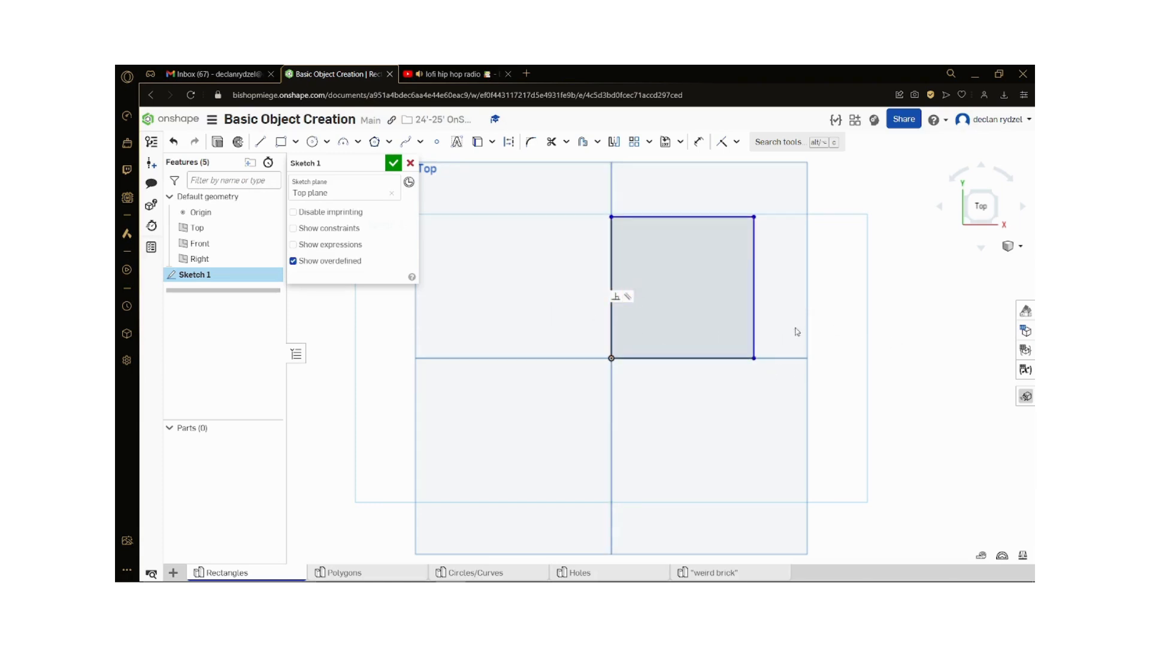
Step: Check the lengths of the rectangle's bottom and left edges
{"action": "left_click", "coordinate": [708, 359]}
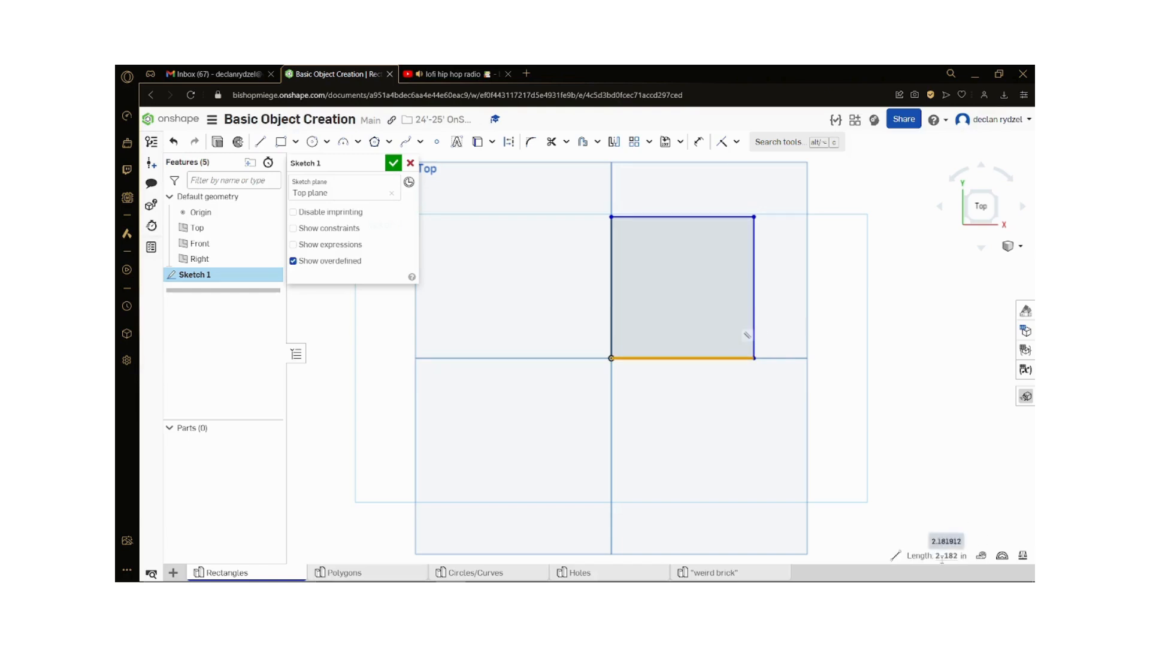
{"action": "left_click", "coordinate": [959, 501]}
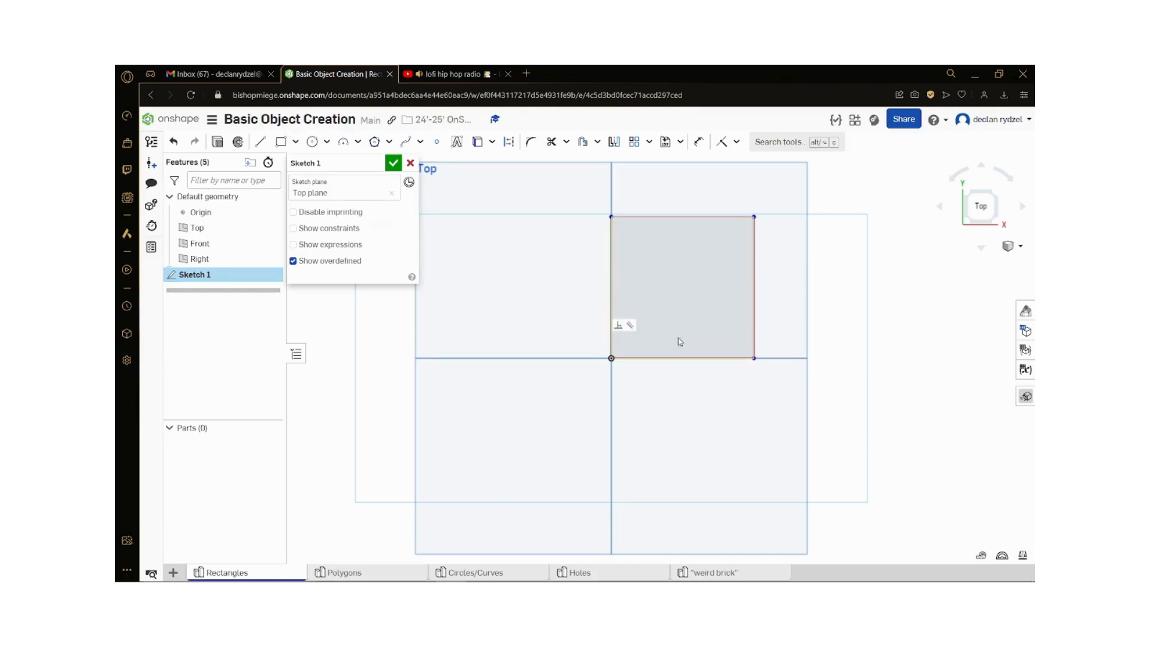
{"action": "left_click", "coordinate": [613, 317]}
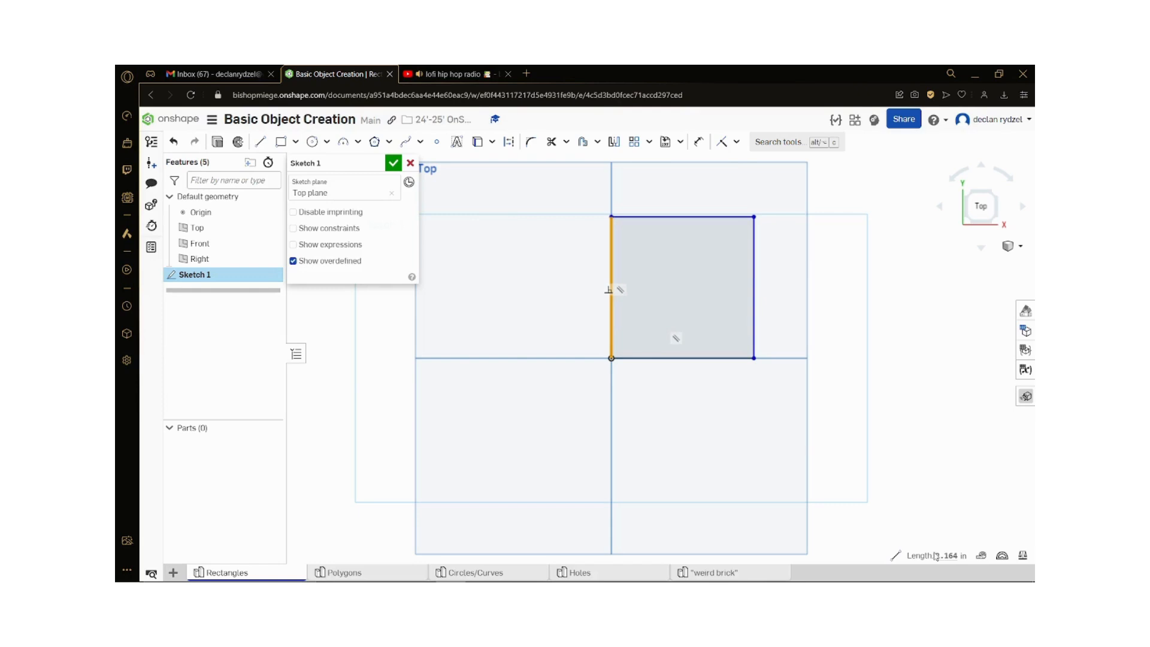
{"action": "left_click", "coordinate": [913, 405]}
Step: Dimension the rectangle's left and bottom edges at 2 in each
{"action": "left_click", "coordinate": [698, 141]}
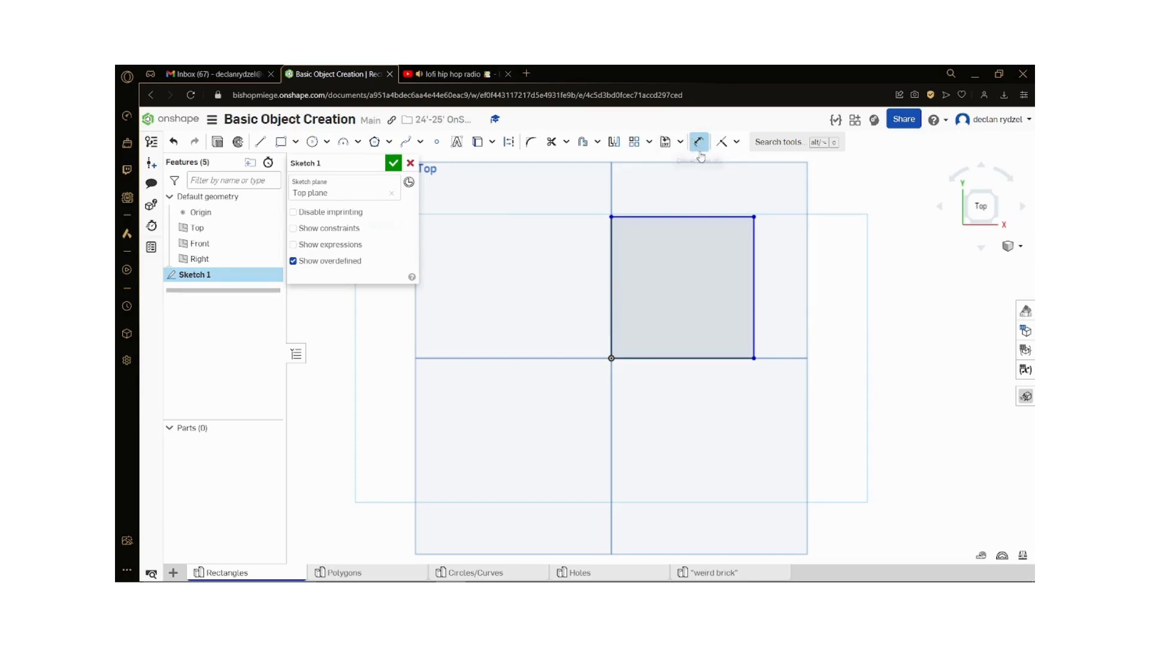
{"action": "left_click", "coordinate": [611, 288]}
{"action": "left_click", "coordinate": [539, 293]}
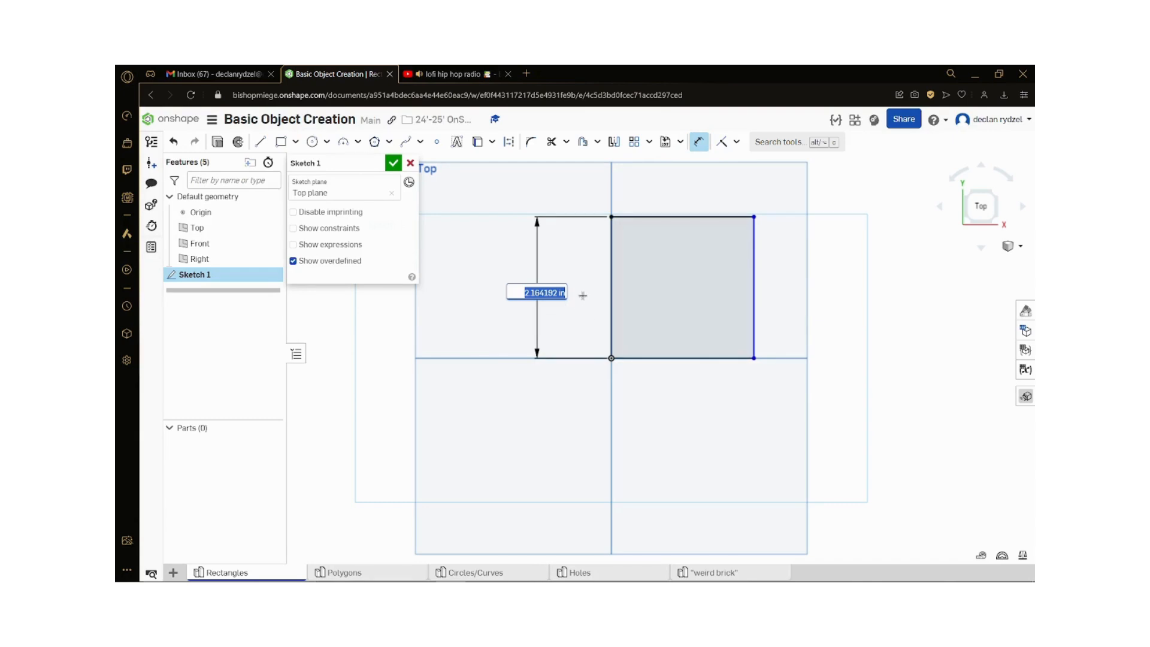
{"action": "type", "text": "2"}
{"action": "key", "text": "Return"}
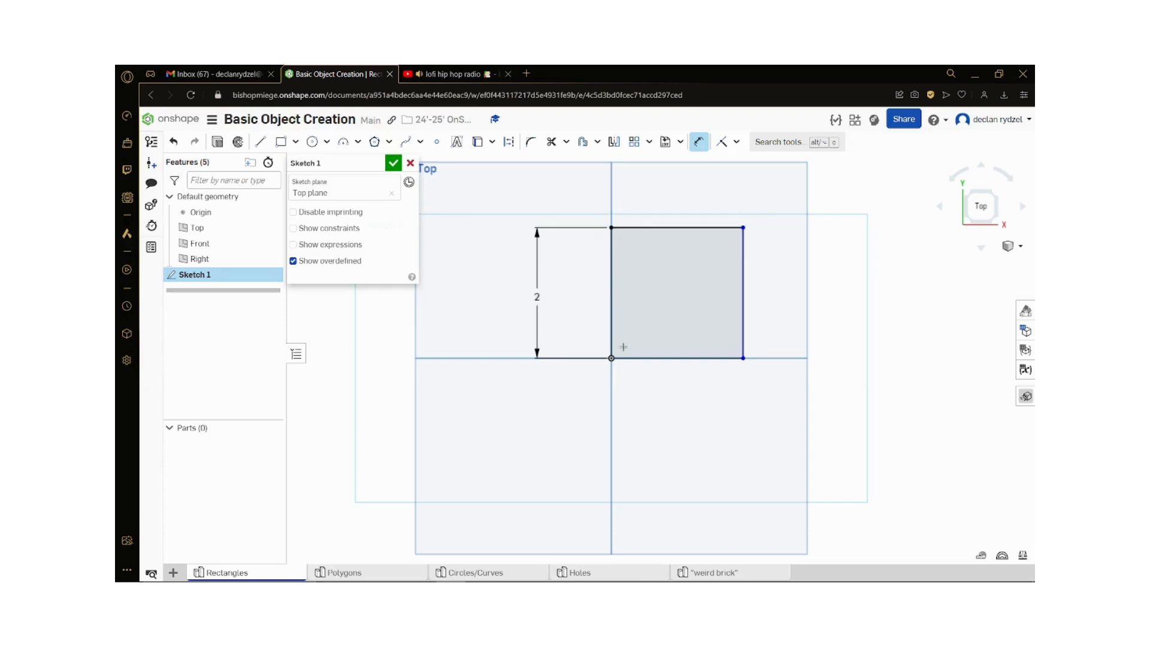
{"action": "left_click", "coordinate": [650, 358]}
{"action": "left_click", "coordinate": [656, 385]}
{"action": "type", "text": "2"}
{"action": "key", "text": "Return"}
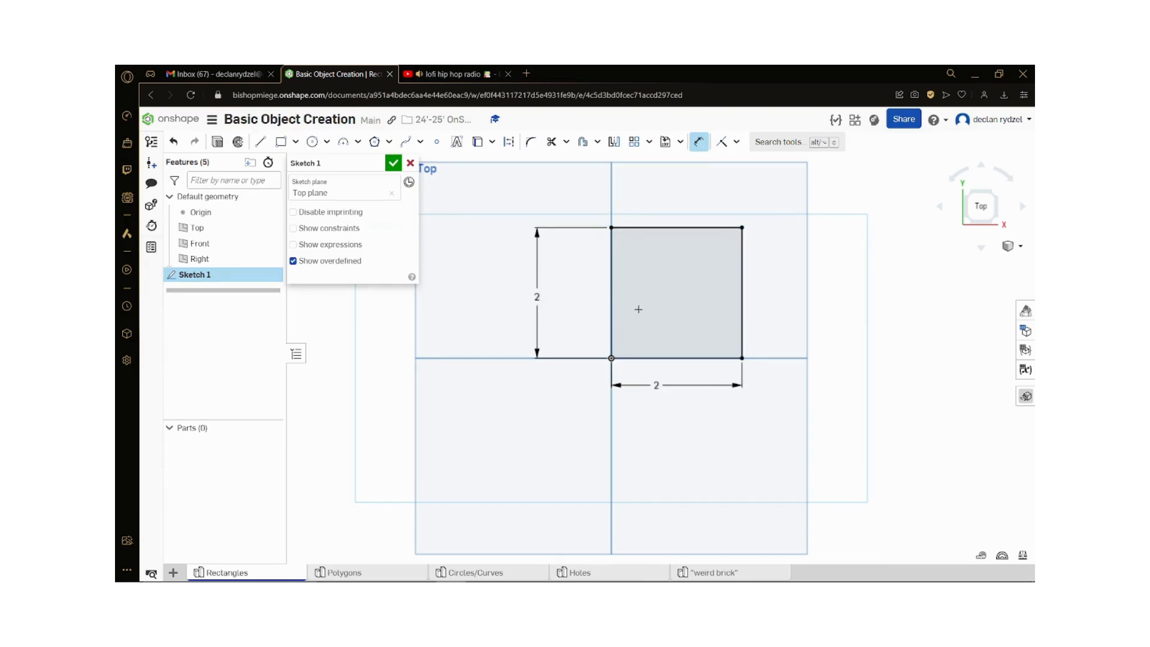
Step: Set the rectangle's horizontal dimension to 3 in
{"action": "scroll", "coordinate": [683, 322], "scroll_direction": "down", "scroll_amount": 1}
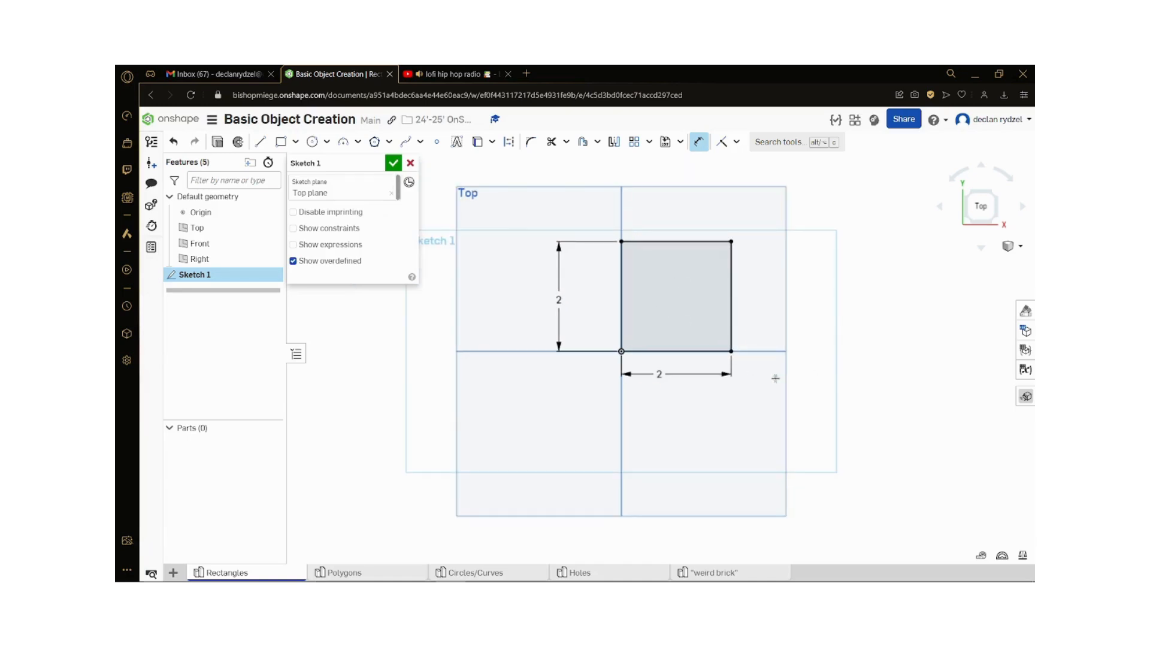
{"action": "scroll", "coordinate": [800, 380], "scroll_direction": "down", "scroll_amount": 1}
{"action": "scroll", "coordinate": [832, 322], "scroll_direction": "up", "scroll_amount": 1}
{"action": "double_click", "coordinate": [653, 386]}
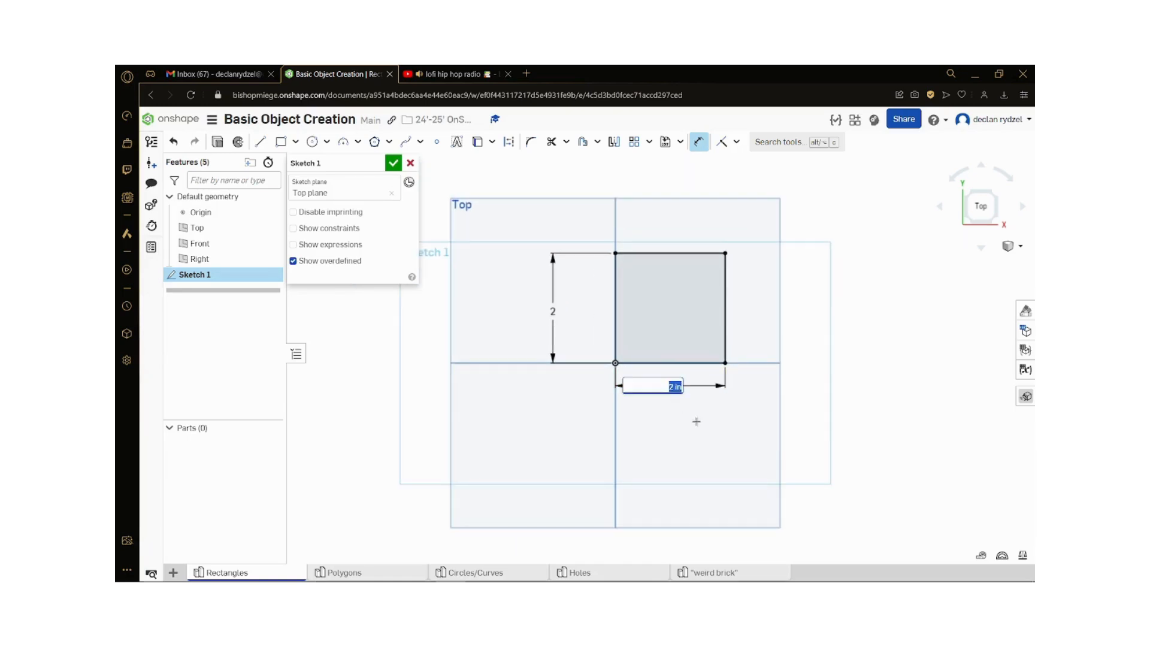
{"action": "type", "text": "3"}
{"action": "key", "text": "Return"}
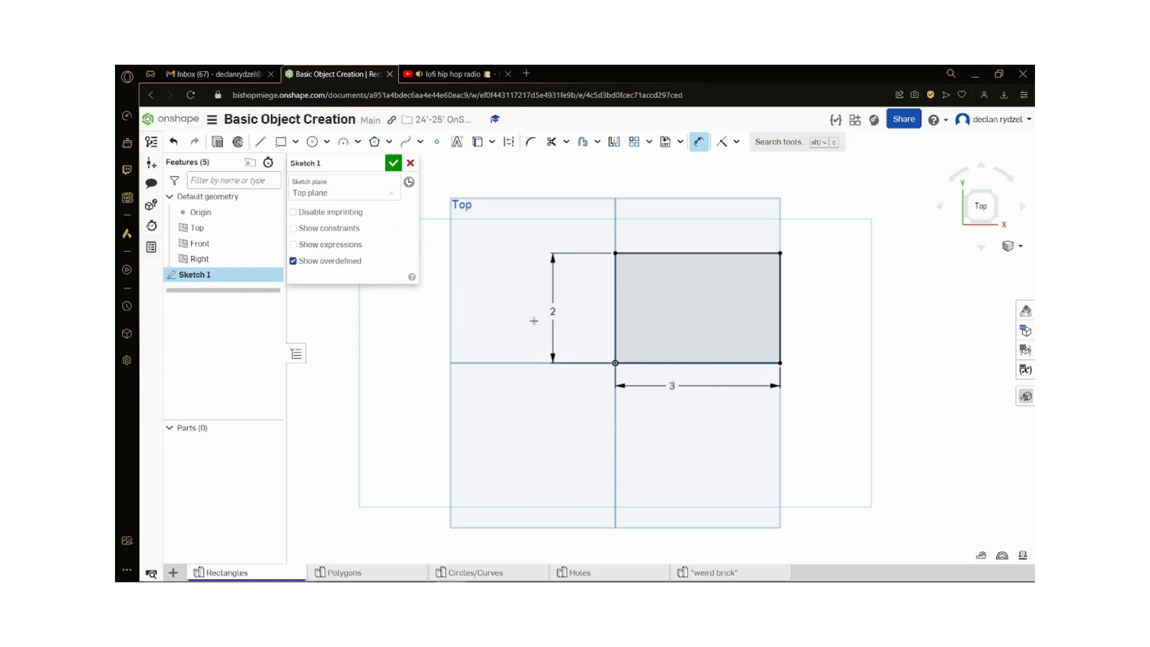
Step: Try 2.5 in and 100 in as values for the rectangle's vertical dimension
{"action": "double_click", "coordinate": [551, 310]}
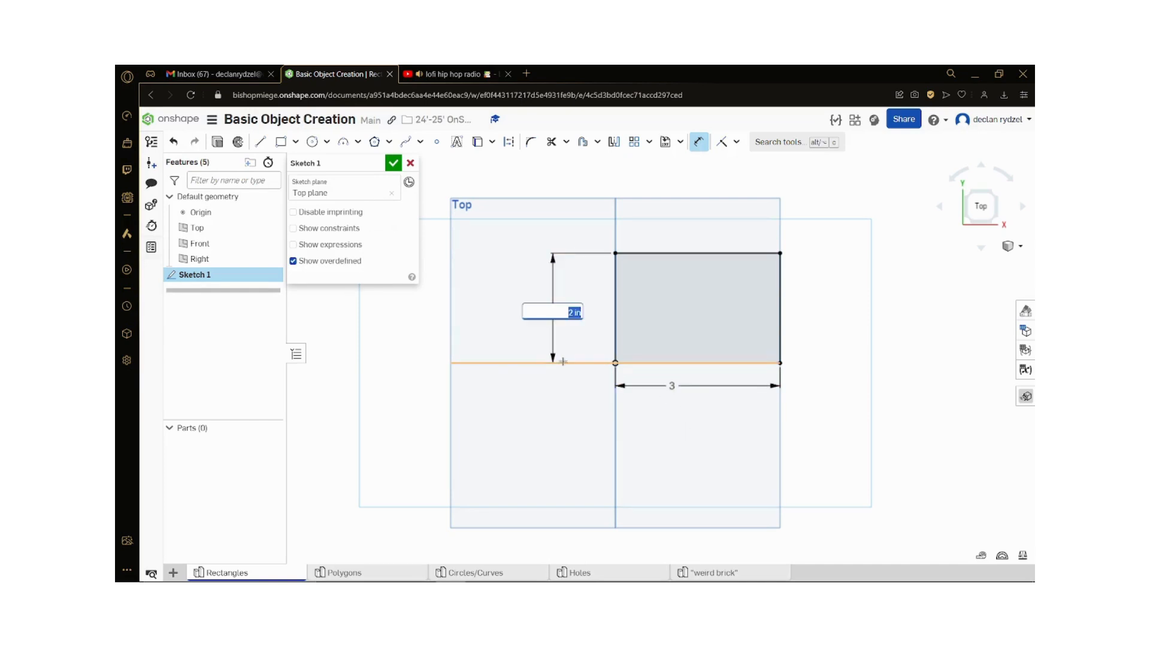
{"action": "type", "text": "2.5"}
{"action": "key", "text": "Return"}
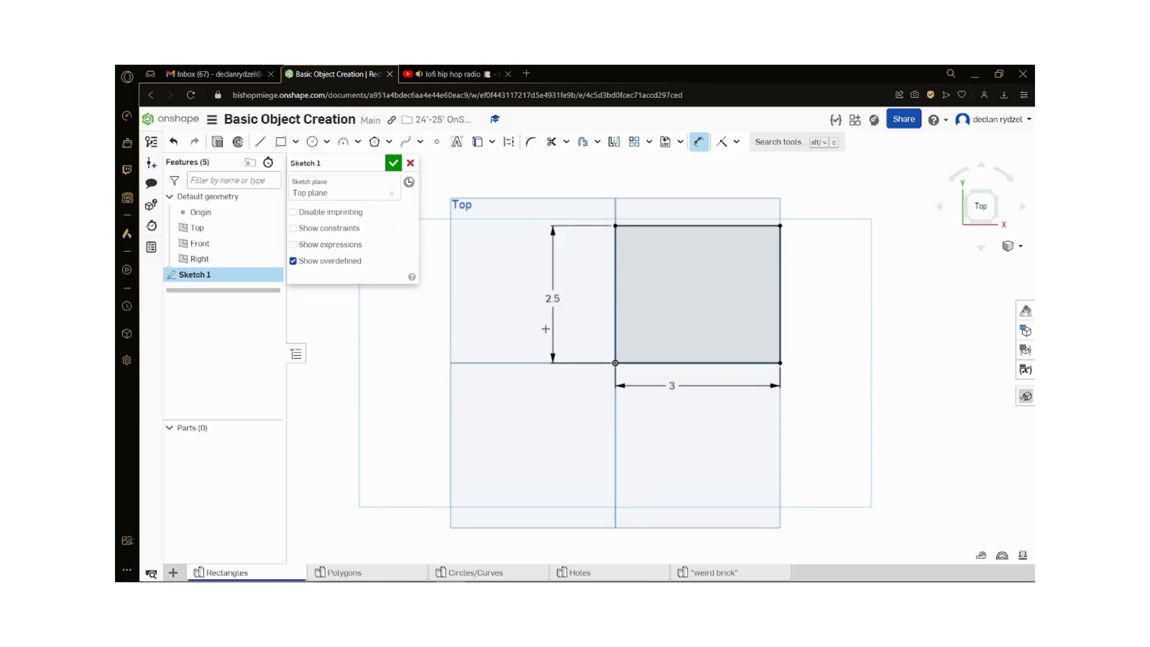
{"action": "double_click", "coordinate": [551, 299]}
{"action": "type", "text": "100"}
{"action": "key", "text": "Return"}
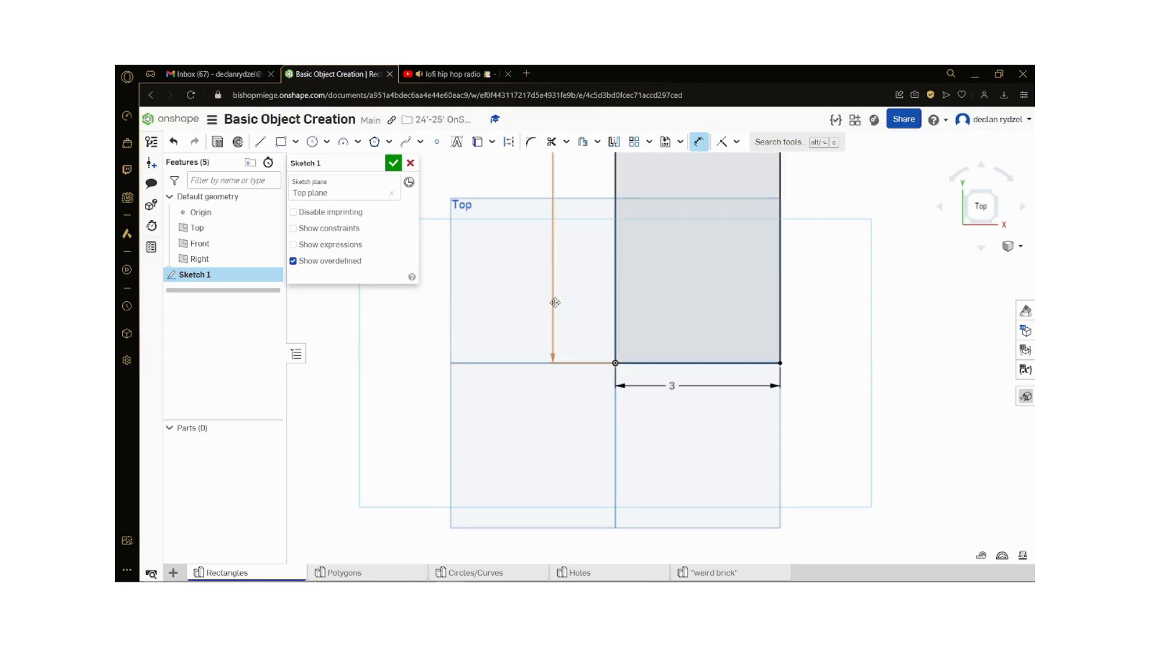
{"action": "scroll", "coordinate": [552, 395], "scroll_direction": "down", "scroll_amount": 3}
{"action": "scroll", "coordinate": [551, 397], "scroll_direction": "up", "scroll_amount": 2}
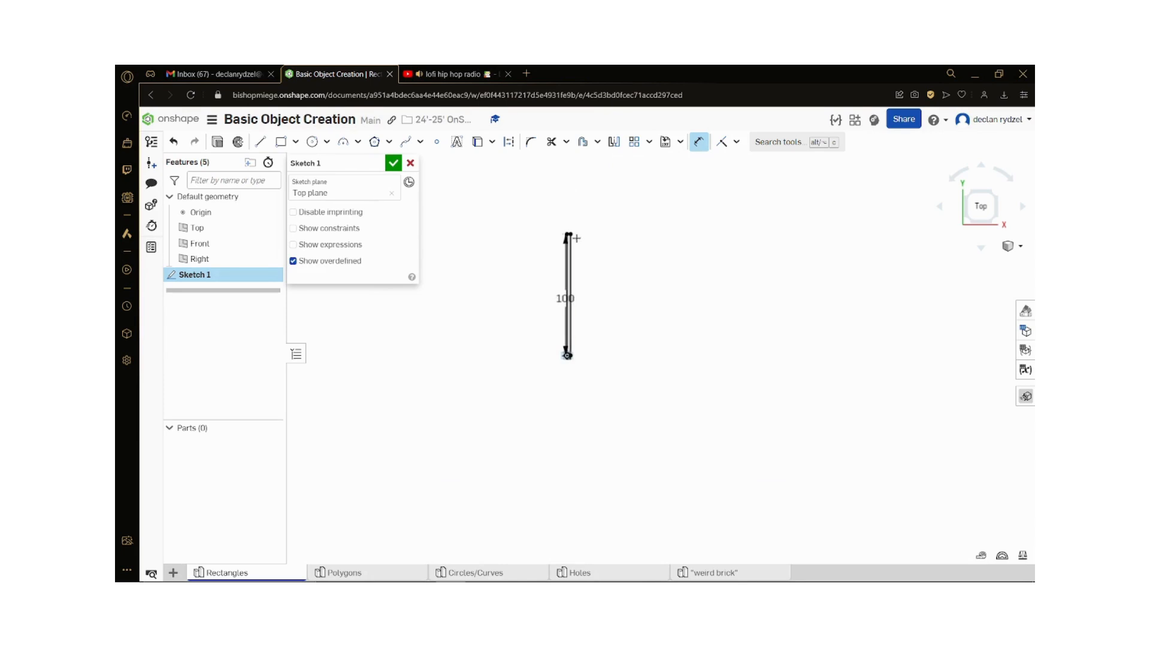
Step: Set the rectangle's vertical dimension to 3 in
{"action": "double_click", "coordinate": [558, 306]}
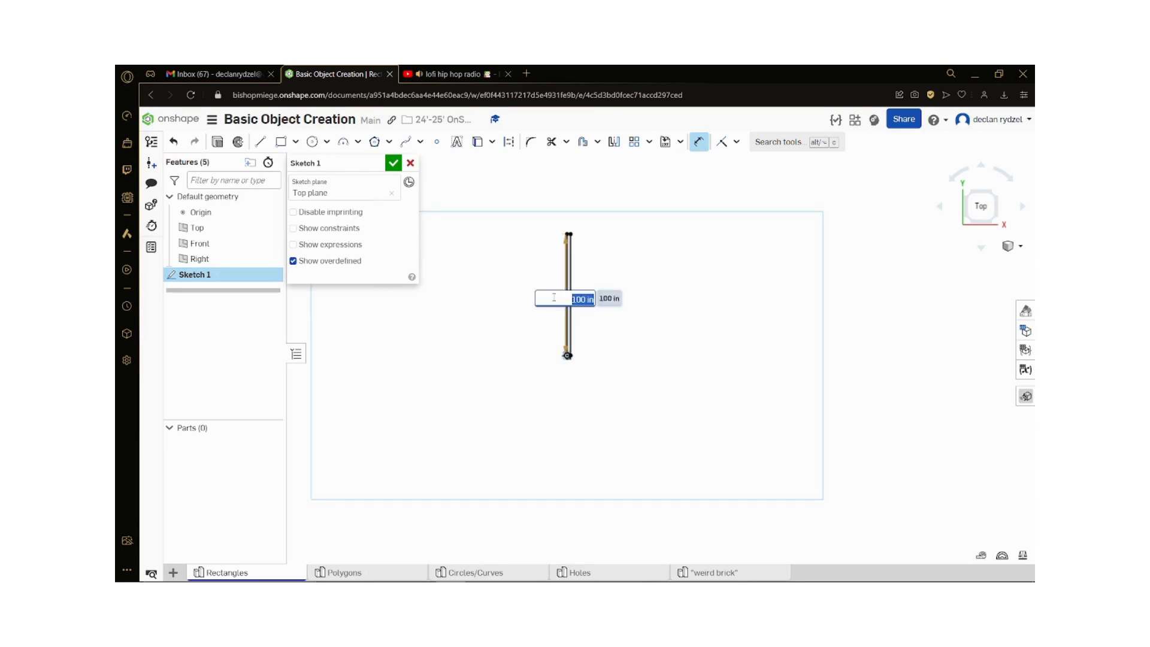
{"action": "type", "text": "2.5"}
{"action": "key", "text": "Return"}
{"action": "scroll", "coordinate": [600, 346], "scroll_direction": "up", "scroll_amount": 4}
{"action": "scroll", "coordinate": [429, 379], "scroll_direction": "up", "scroll_amount": 5}
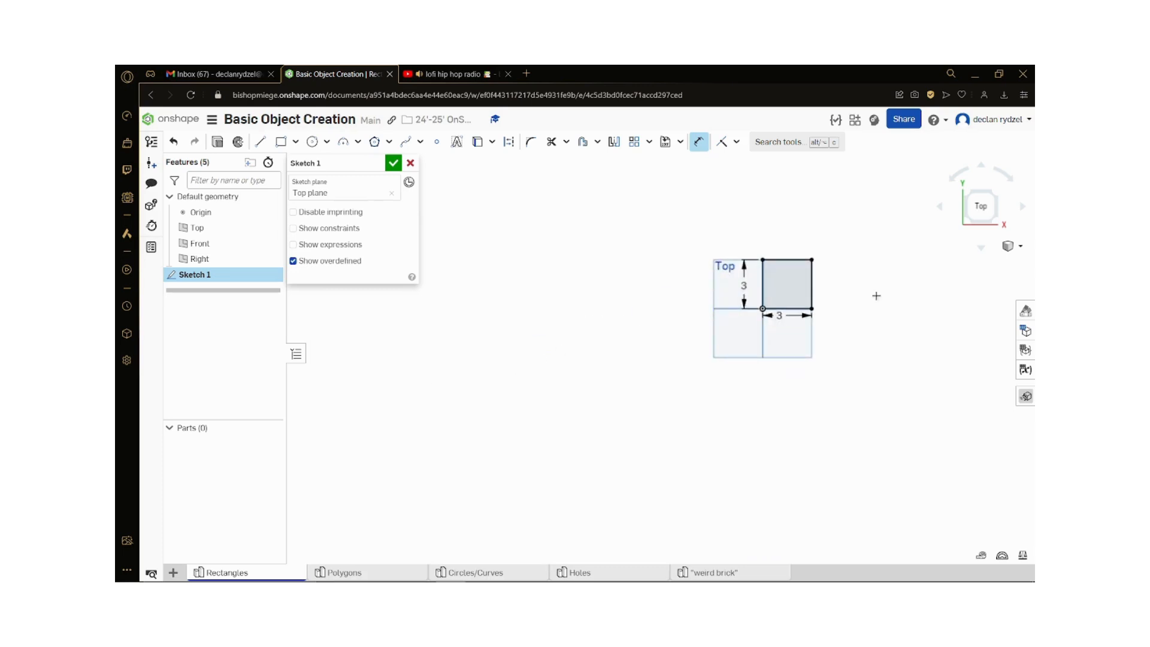
{"action": "scroll", "coordinate": [871, 296], "scroll_direction": "up", "scroll_amount": 4}
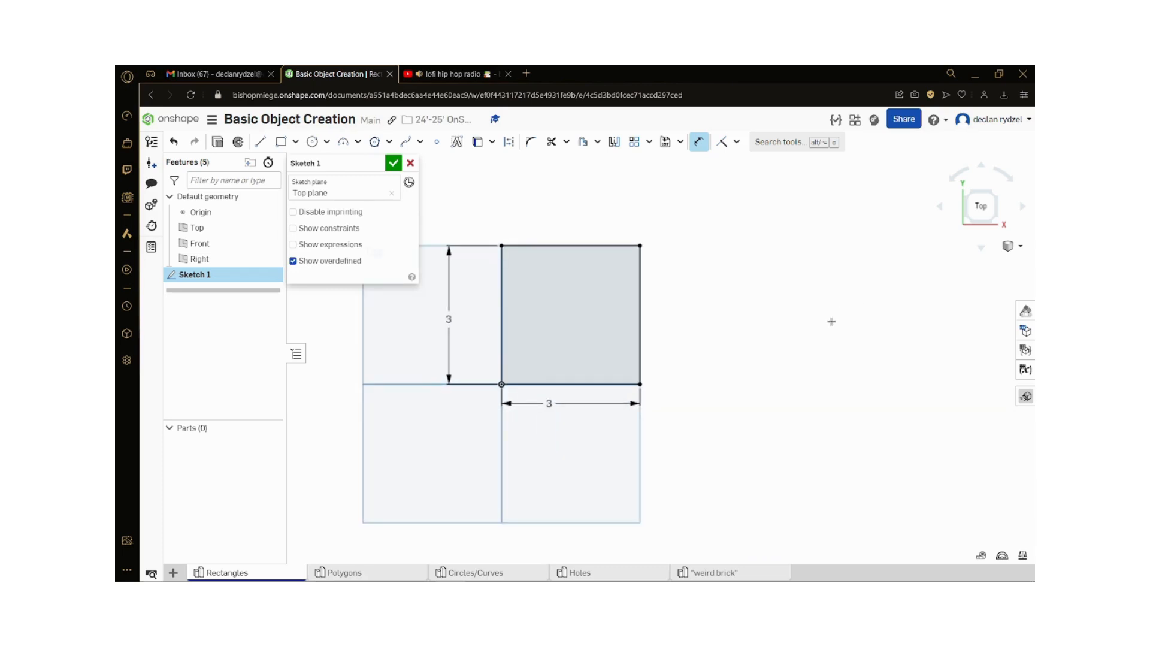
{"action": "scroll", "coordinate": [831, 322], "scroll_direction": "down", "scroll_amount": 1}
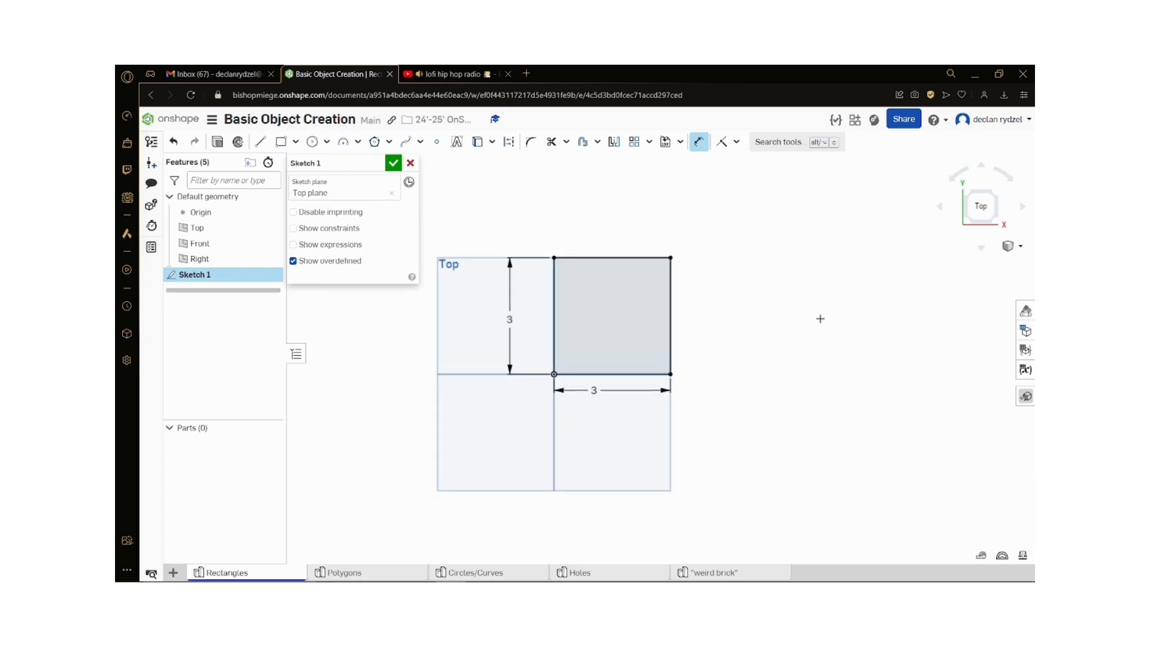
Step: Finish the square's sketch and return to a straight-on view of the Top plane
{"action": "left_click", "coordinate": [394, 164]}
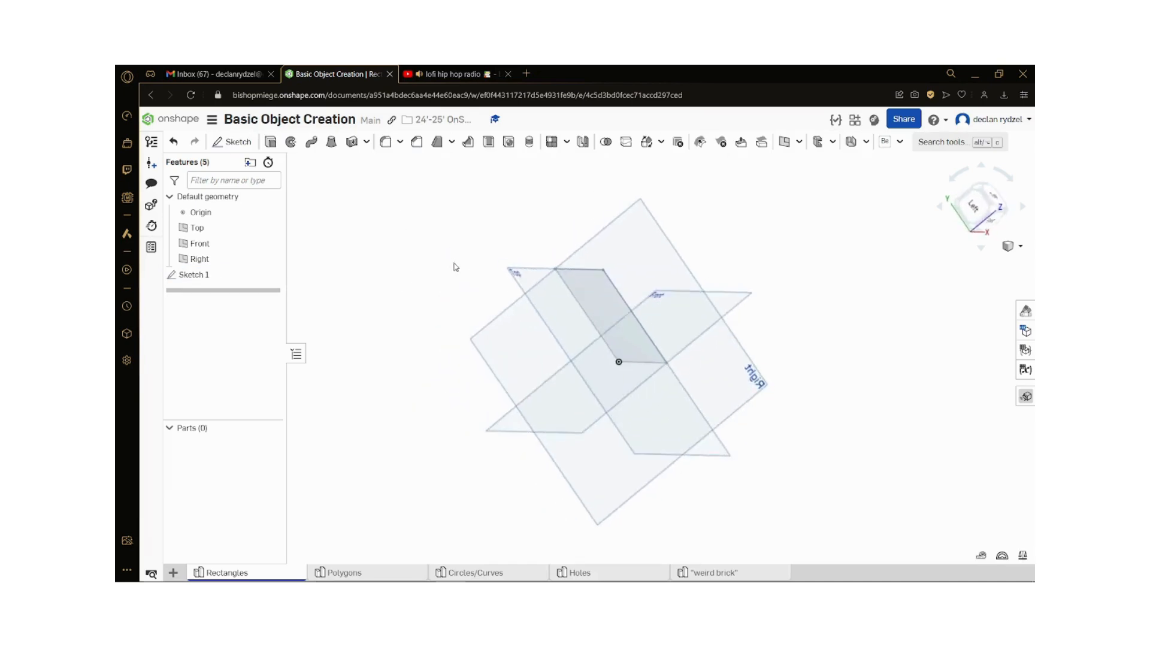
{"action": "left_click", "coordinate": [623, 315]}
{"action": "mouse_move", "coordinate": [795, 335]}
{"action": "right_mouse_down"}
{"action": "mouse_move", "coordinate": [765, 353]}
{"action": "mouse_move", "coordinate": [752, 306]}
{"action": "mouse_move", "coordinate": [764, 306]}
{"action": "mouse_move", "coordinate": [746, 343]}
{"action": "mouse_move", "coordinate": [755, 367]}
{"action": "mouse_move", "coordinate": [906, 403]}
{"action": "mouse_move", "coordinate": [631, 401]}
{"action": "right_mouse_up"}
{"action": "left_click", "coordinate": [764, 306]}
{"action": "scroll", "coordinate": [764, 306], "scroll_direction": "up", "scroll_amount": 2}
{"action": "left_click_drag", "start_coordinate": [983, 203], "coordinate": [954, 271]}
{"action": "left_click", "coordinate": [986, 210]}
{"action": "scroll", "coordinate": [767, 326], "scroll_direction": "down", "scroll_amount": 3}
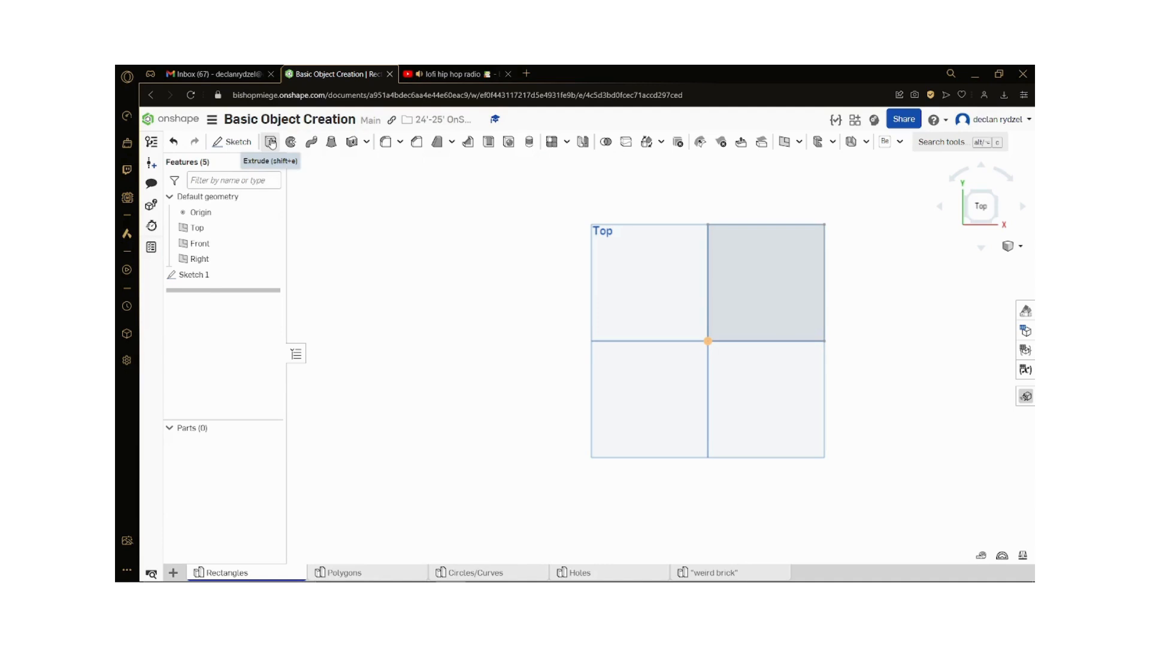
Step: Extrude the square sketch region as a new solid with a blind depth of 3 in
{"action": "left_click", "coordinate": [270, 142]}
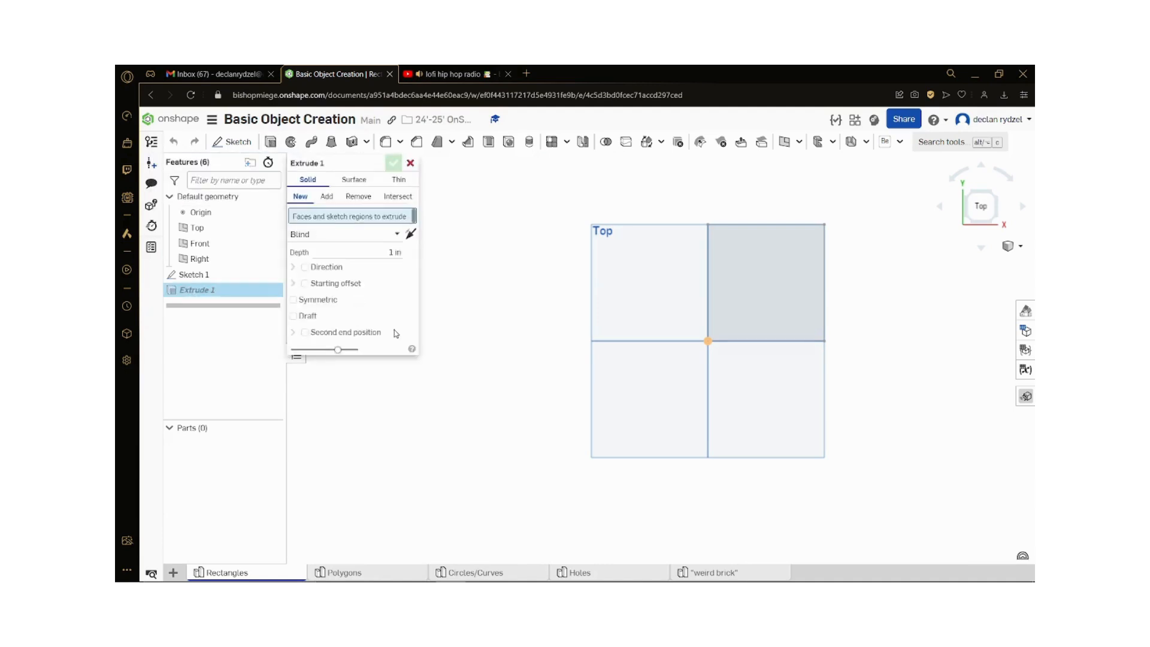
{"action": "left_click", "coordinate": [769, 303]}
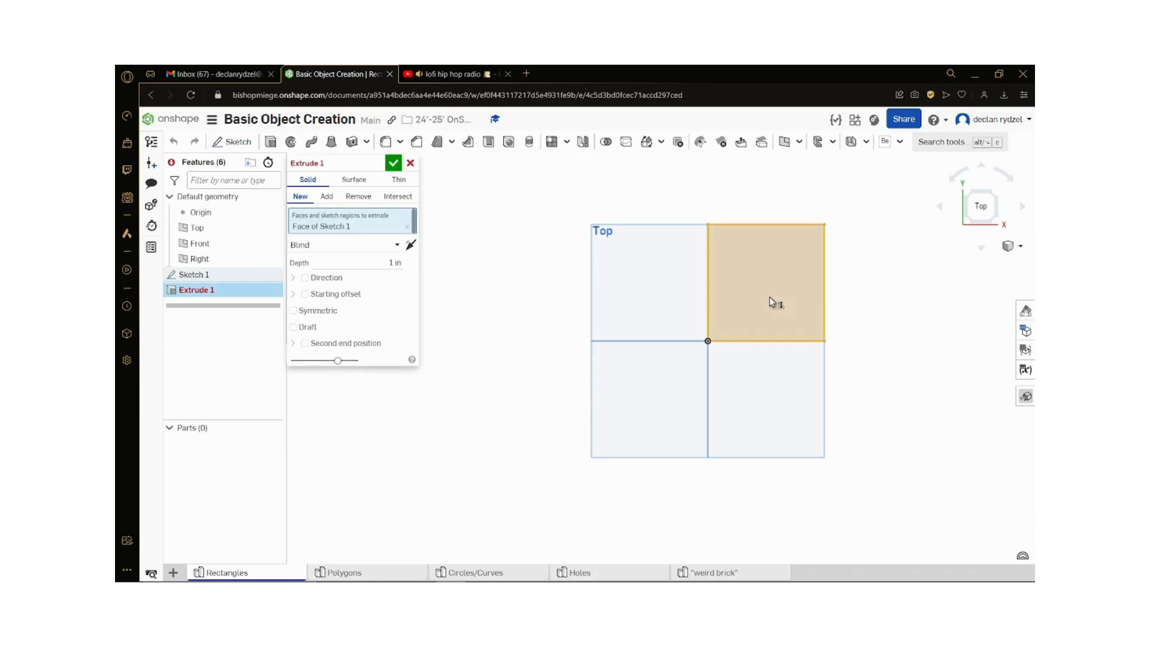
{"action": "key", "text": "shift+7"}
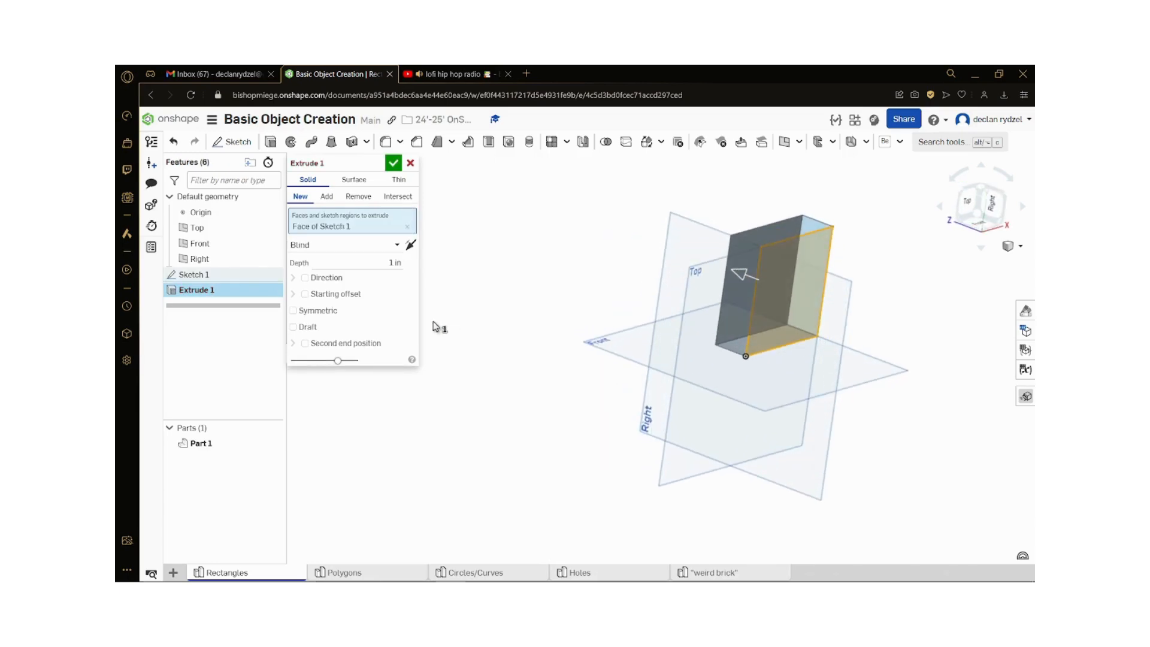
{"action": "left_click_drag", "start_coordinate": [739, 279], "coordinate": [653, 287]}
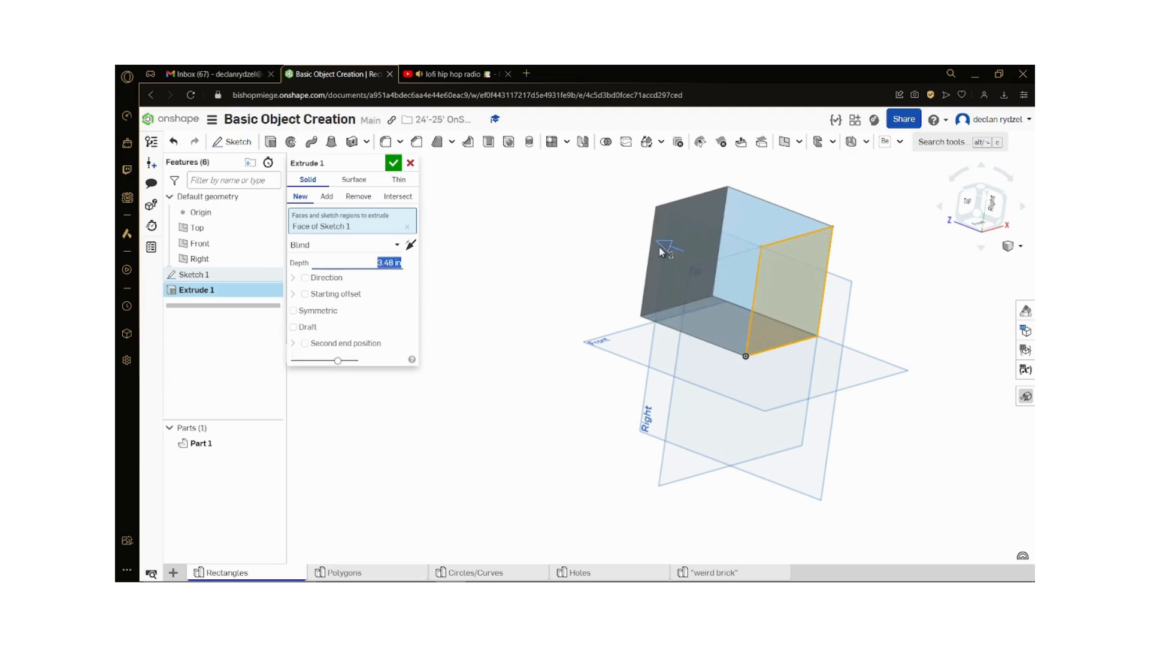
{"action": "left_click_drag", "start_coordinate": [688, 258], "coordinate": [562, 320]}
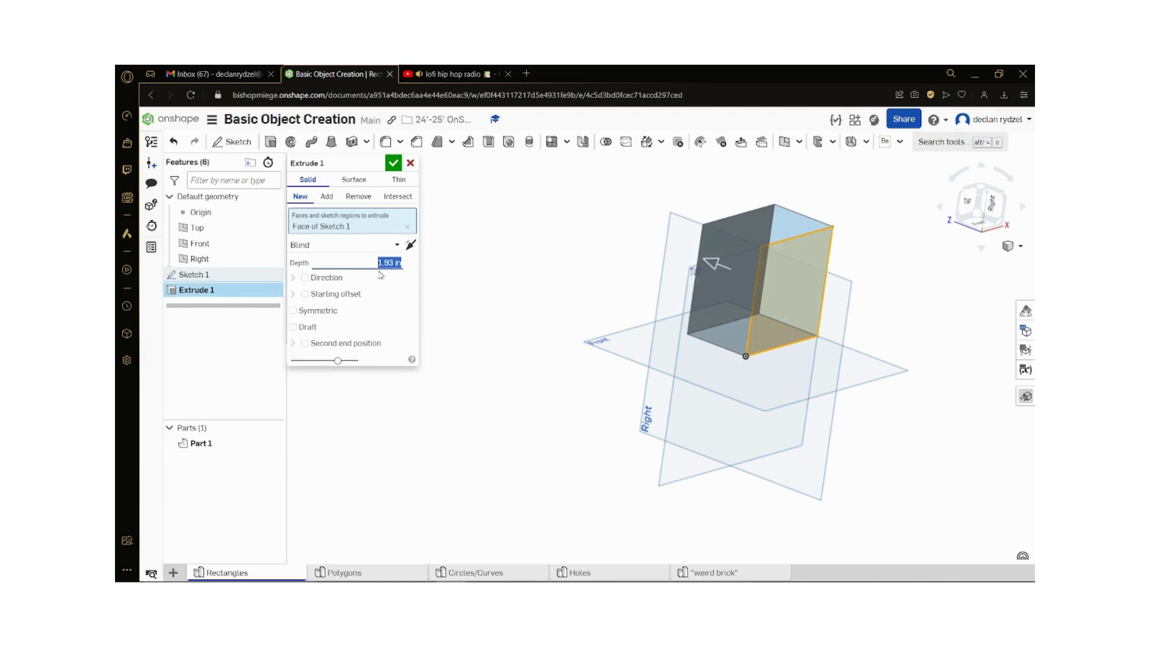
{"action": "type", "text": "3"}
{"action": "key", "text": "Return"}
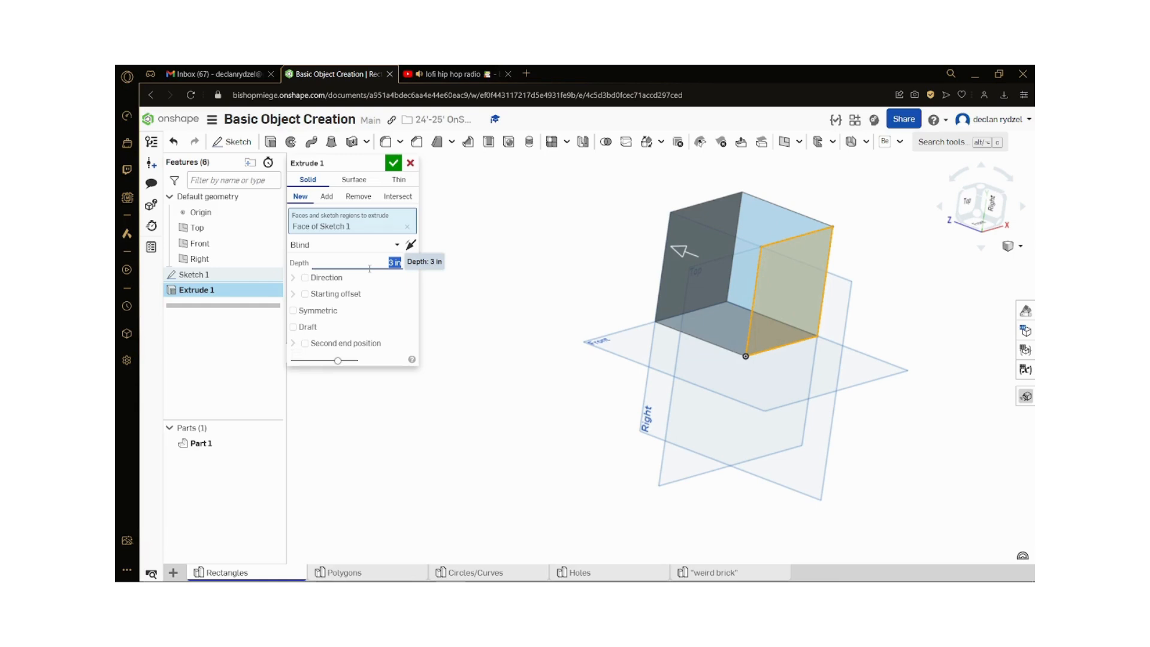
{"action": "left_click", "coordinate": [392, 163]}
Step: Examine the cube's edges, faces and lower edge midpoint from different angles
{"action": "right_click_drag", "start_coordinate": [493, 379], "coordinate": [641, 362]}
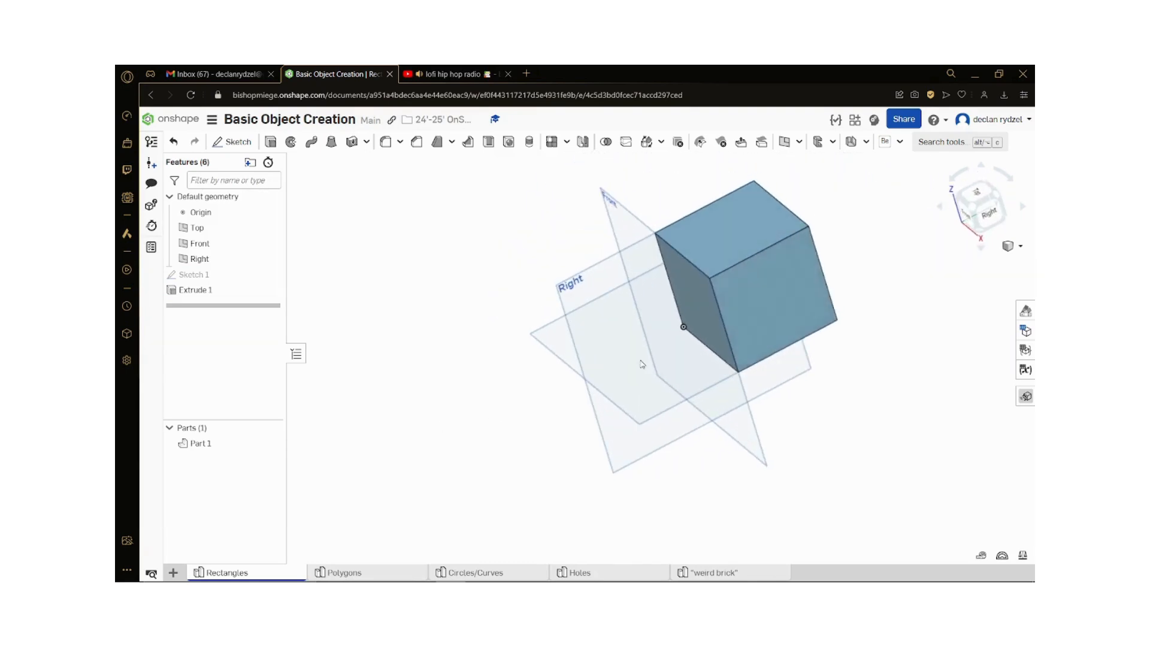
{"action": "left_click", "coordinate": [720, 315]}
{"action": "left_click", "coordinate": [836, 296]}
{"action": "left_click", "coordinate": [829, 296]}
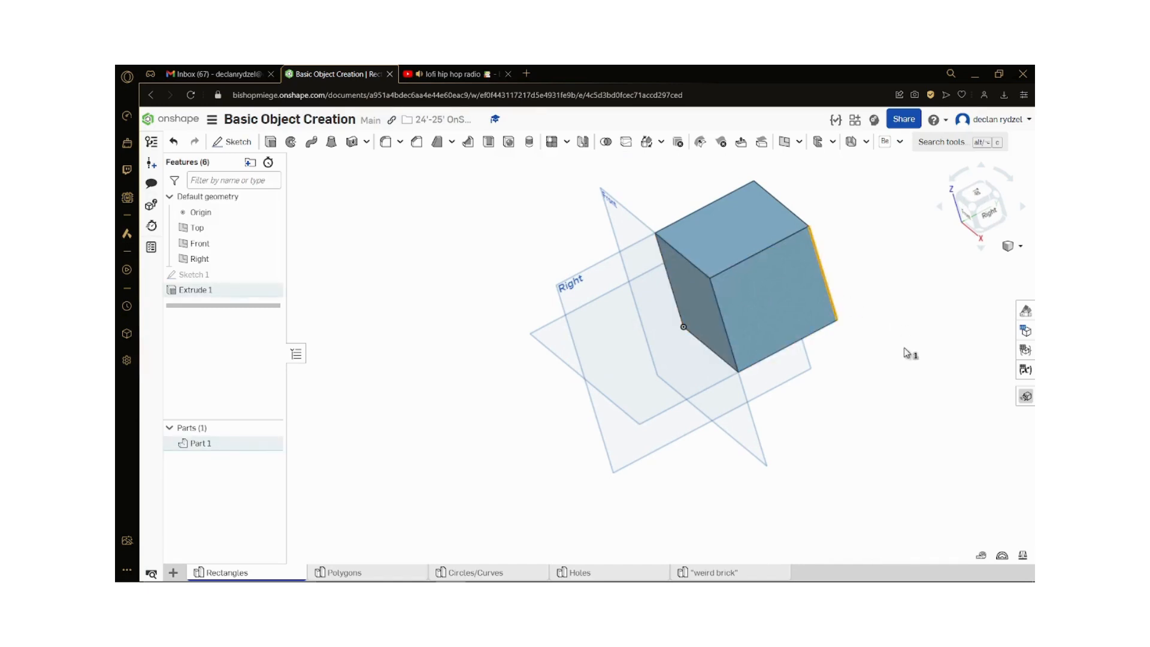
{"action": "left_click", "coordinate": [906, 352]}
{"action": "left_click", "coordinate": [821, 331]}
{"action": "left_click", "coordinate": [870, 363]}
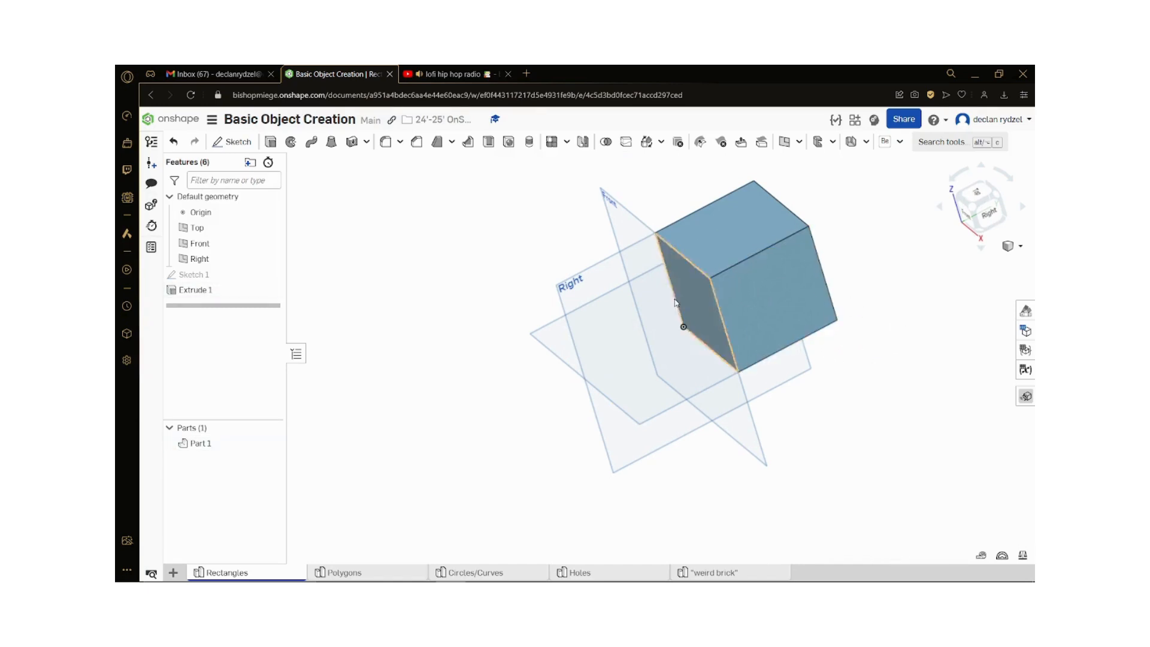
{"action": "left_click", "coordinate": [711, 349]}
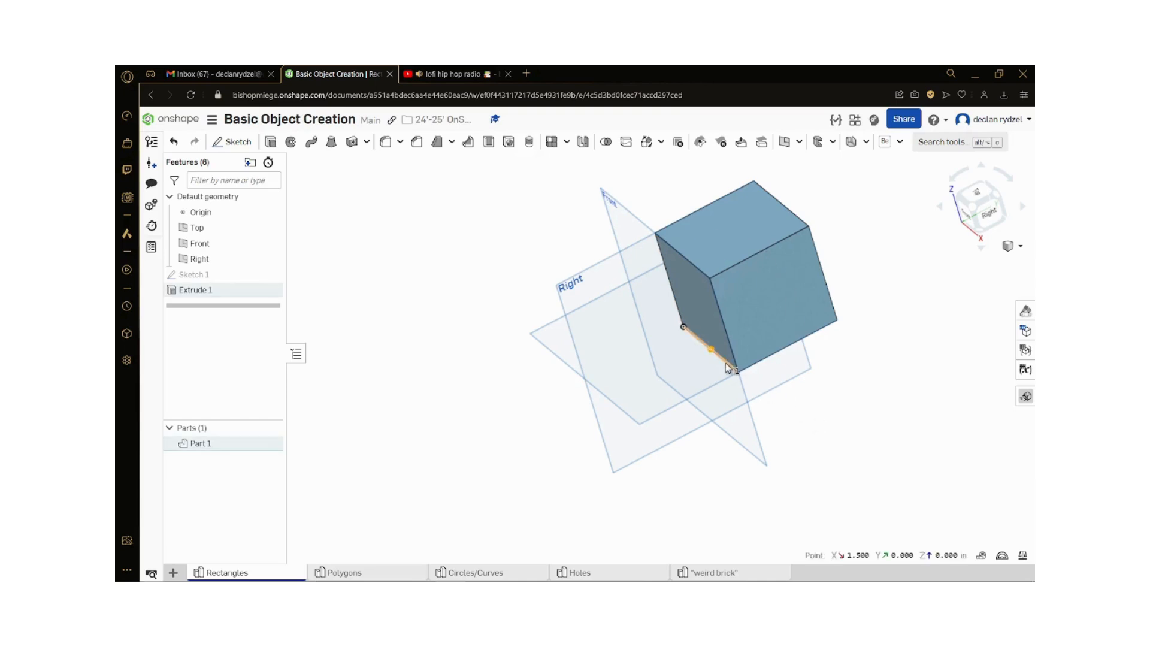
{"action": "left_click", "coordinate": [796, 413]}
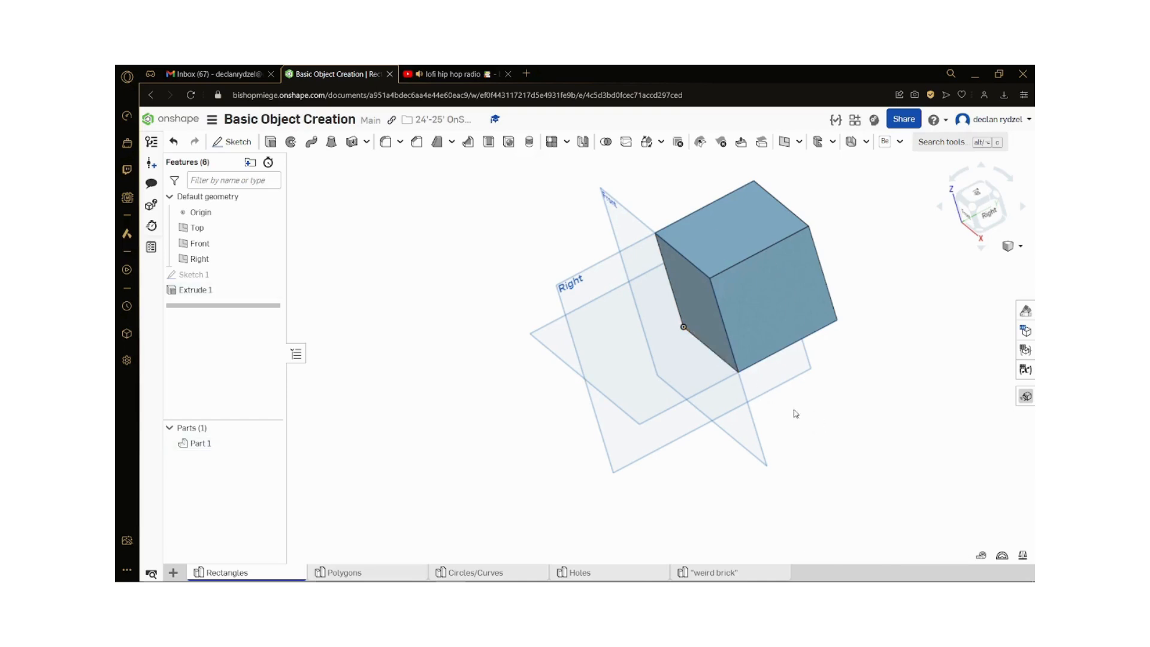
{"action": "left_click", "coordinate": [734, 368]}
{"action": "left_click", "coordinate": [823, 486]}
{"action": "mouse_move", "coordinate": [784, 447]}
{"action": "right_mouse_down"}
{"action": "mouse_move", "coordinate": [824, 495]}
{"action": "mouse_move", "coordinate": [790, 536]}
{"action": "mouse_move", "coordinate": [803, 477]}
{"action": "mouse_move", "coordinate": [831, 429]}
{"action": "mouse_move", "coordinate": [780, 439]}
{"action": "mouse_move", "coordinate": [760, 459]}
{"action": "mouse_move", "coordinate": [765, 392]}
{"action": "mouse_move", "coordinate": [788, 442]}
{"action": "mouse_move", "coordinate": [772, 456]}
{"action": "right_mouse_up"}
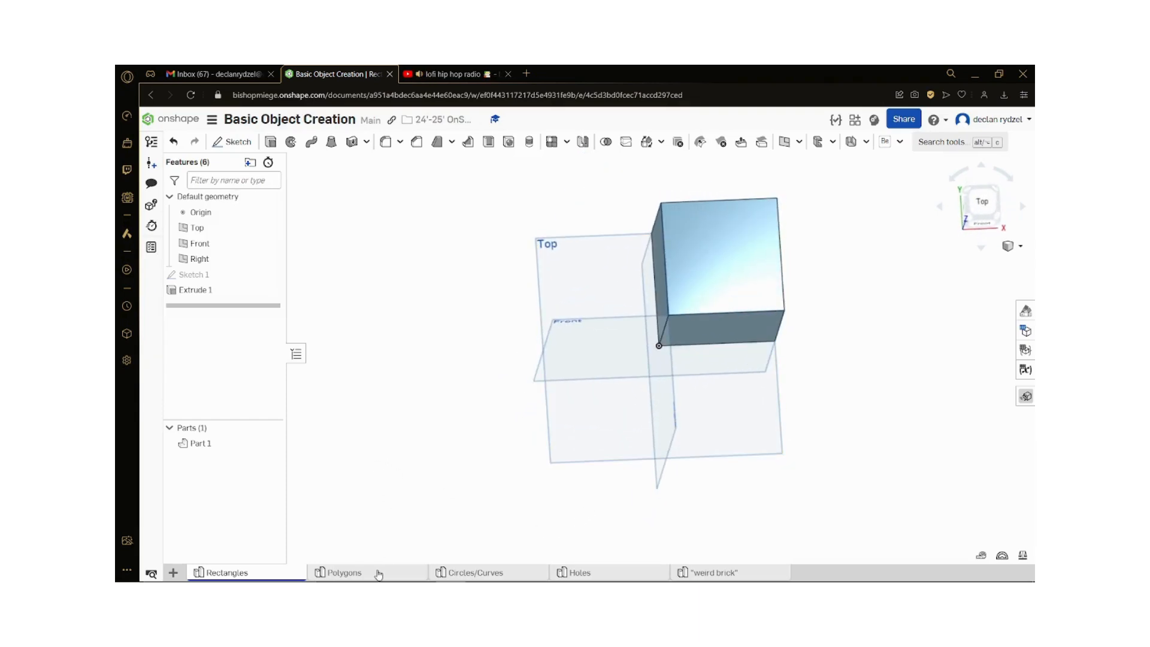
Step: Open the Polygons part studio and start a sketch on the Top plane, viewed straight on
{"action": "left_click", "coordinate": [377, 572]}
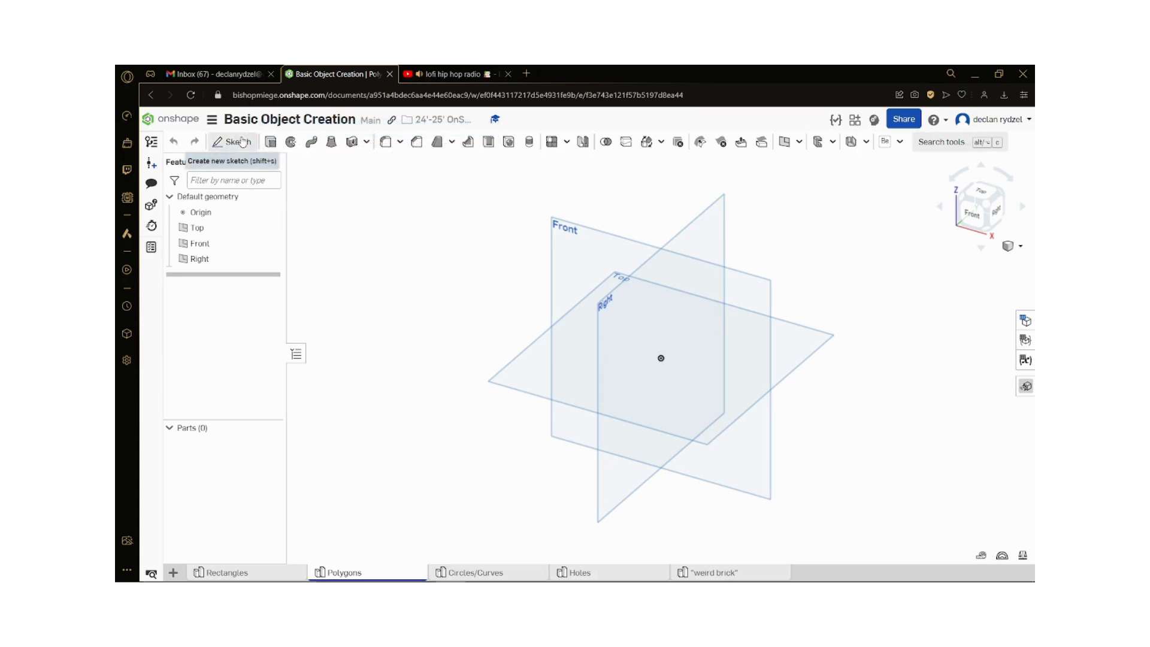
{"action": "left_click", "coordinate": [242, 142]}
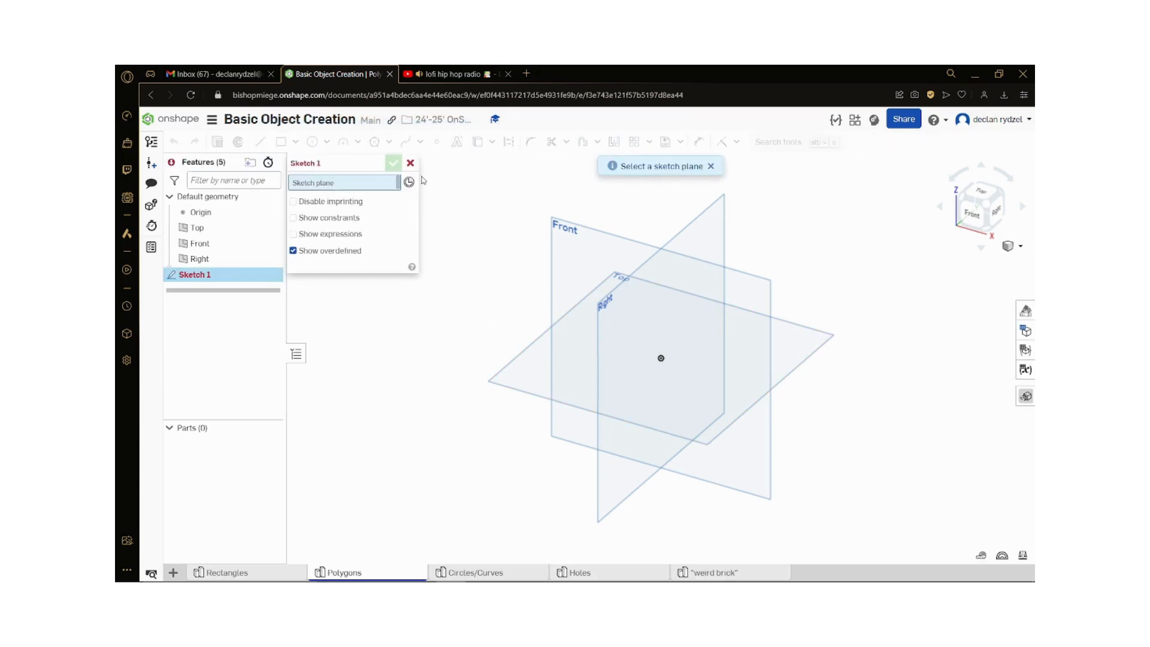
{"action": "left_click", "coordinate": [411, 163]}
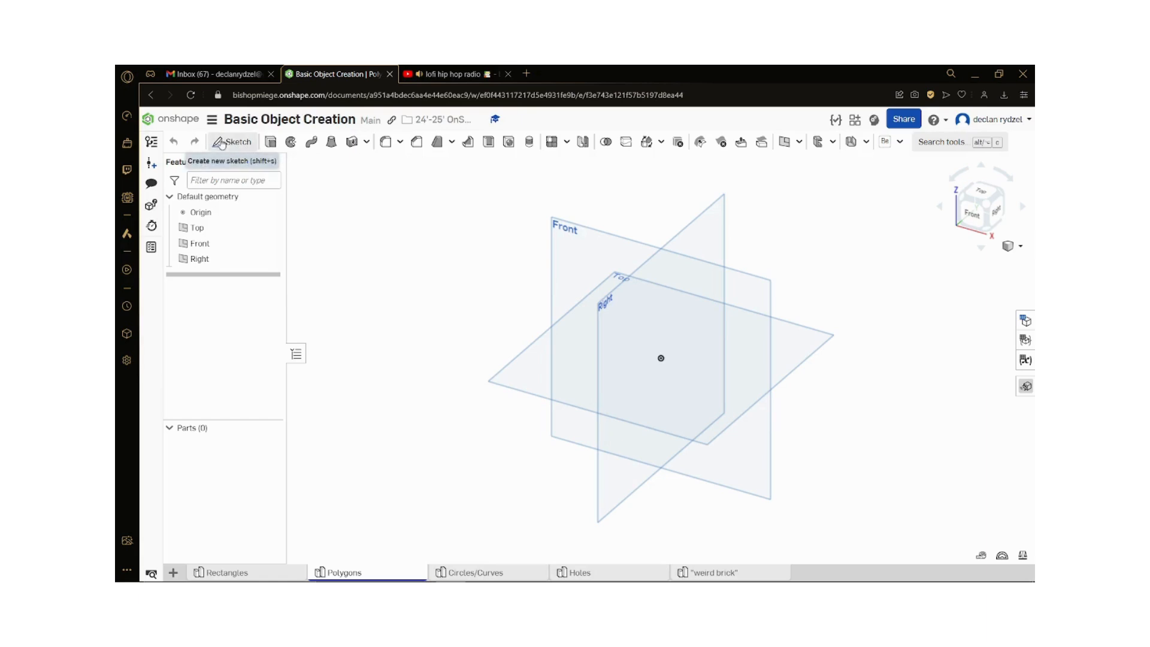
{"action": "left_click", "coordinate": [221, 144]}
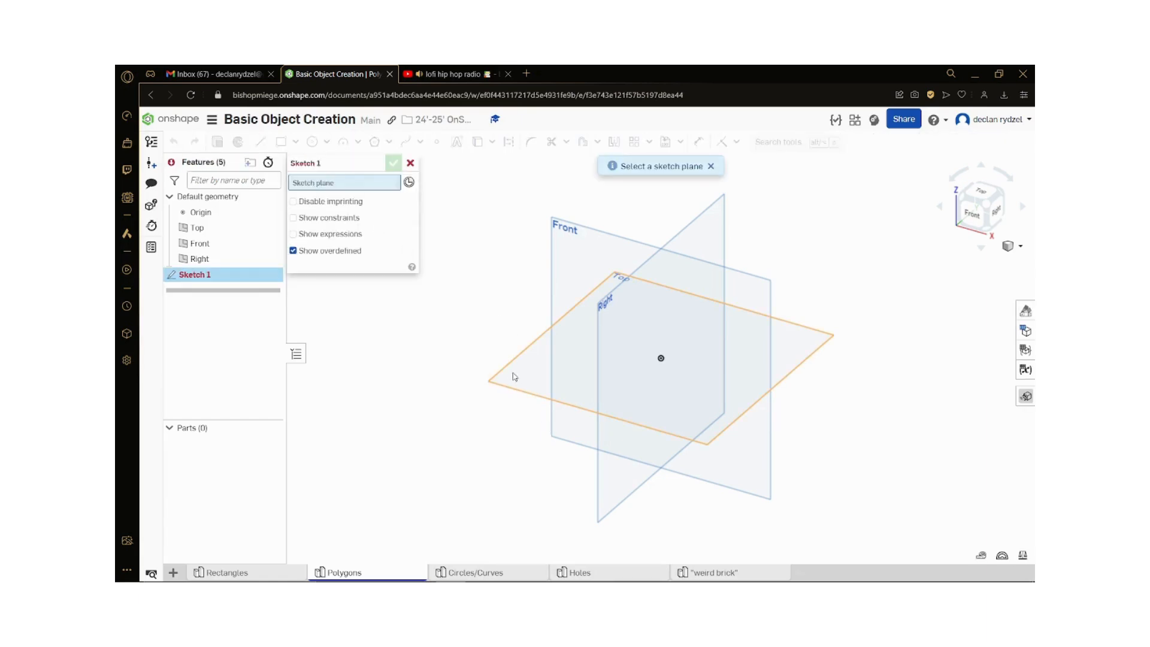
{"action": "left_click", "coordinate": [527, 380]}
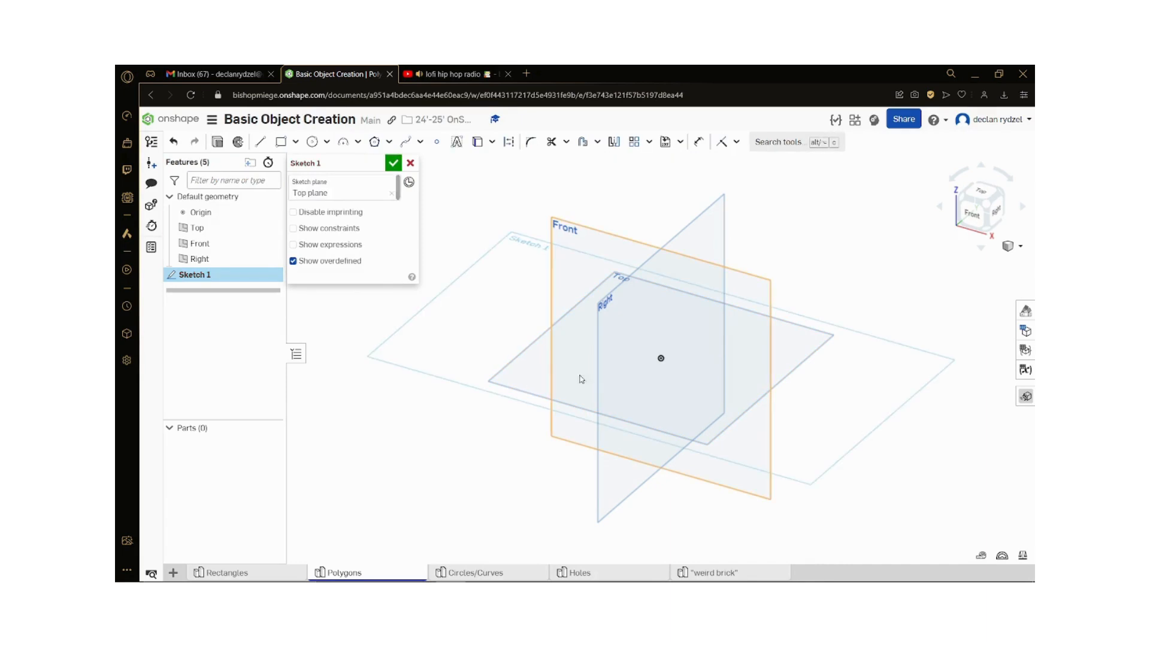
{"action": "left_click", "coordinate": [983, 197]}
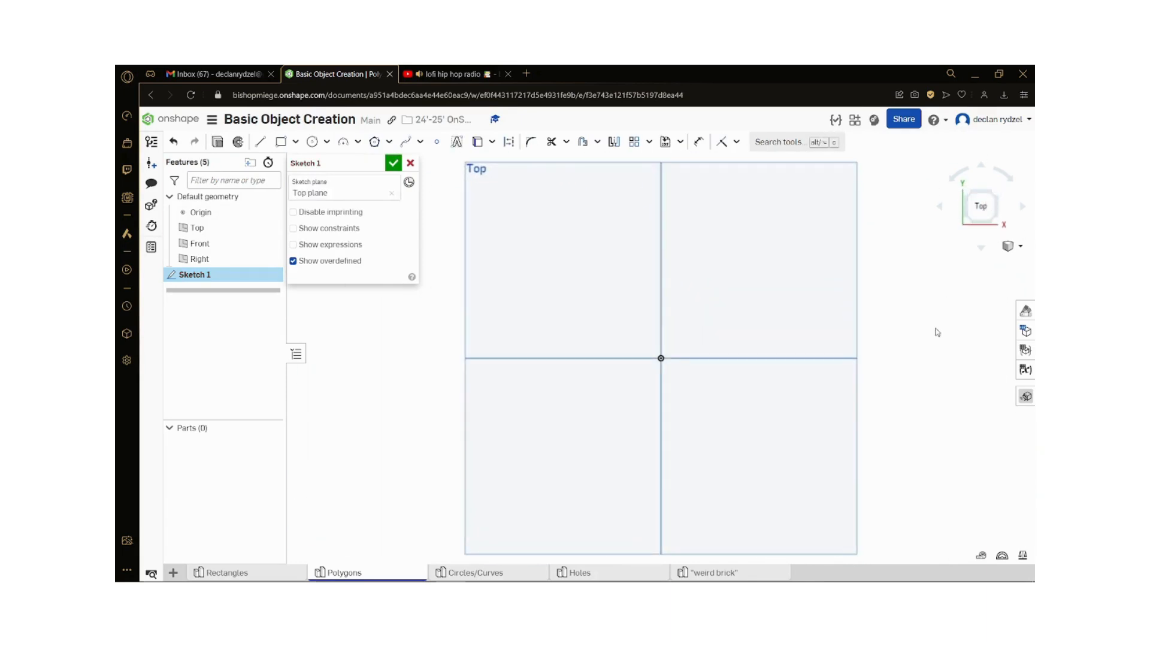
Step: Draw an eight-sided inscribed polygon centred on the origin, about 3.34 in in circle diameter, and finish the sketch
{"action": "left_click", "coordinate": [390, 145]}
{"action": "left_click", "coordinate": [389, 145]}
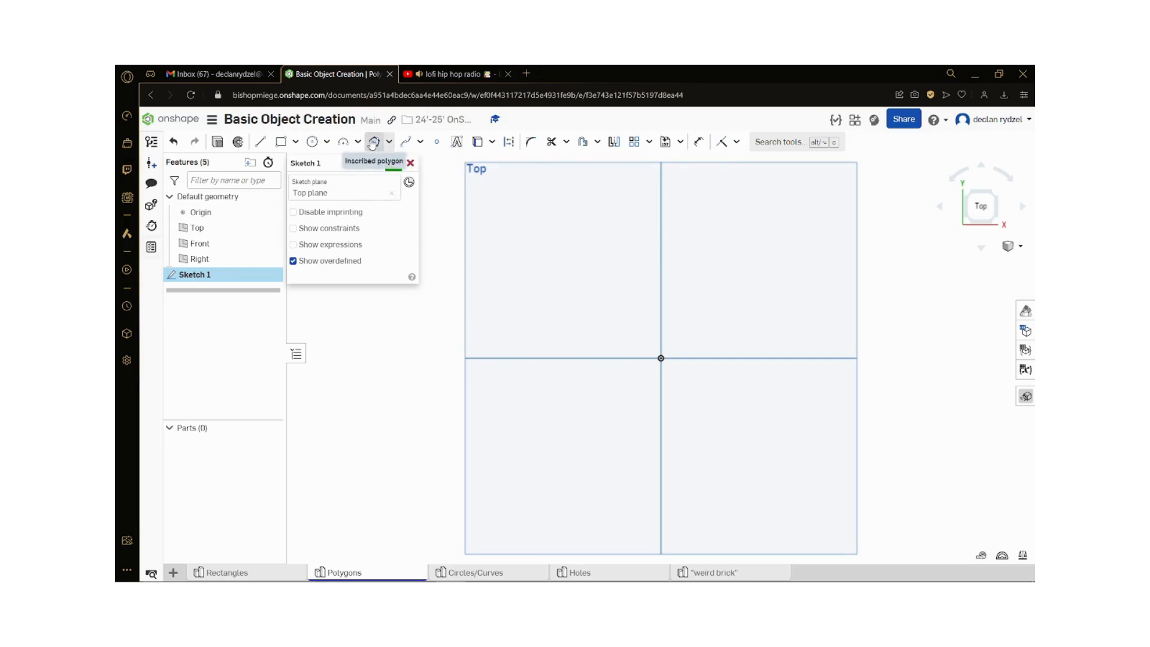
{"action": "left_click", "coordinate": [375, 142]}
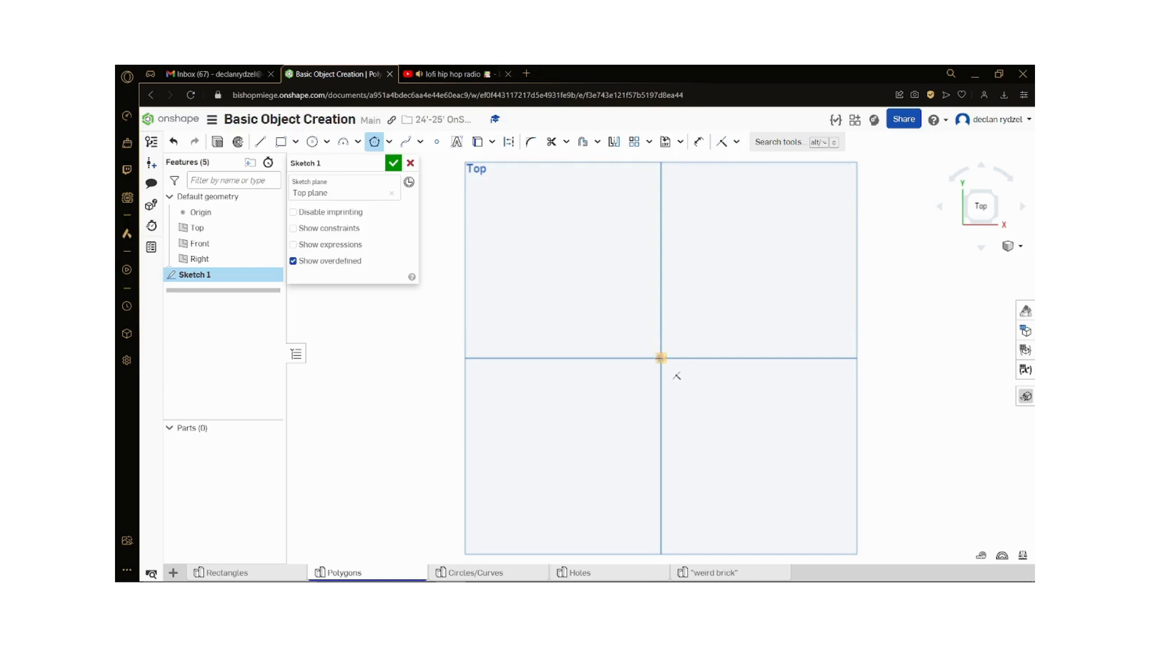
{"action": "left_click", "coordinate": [661, 358]}
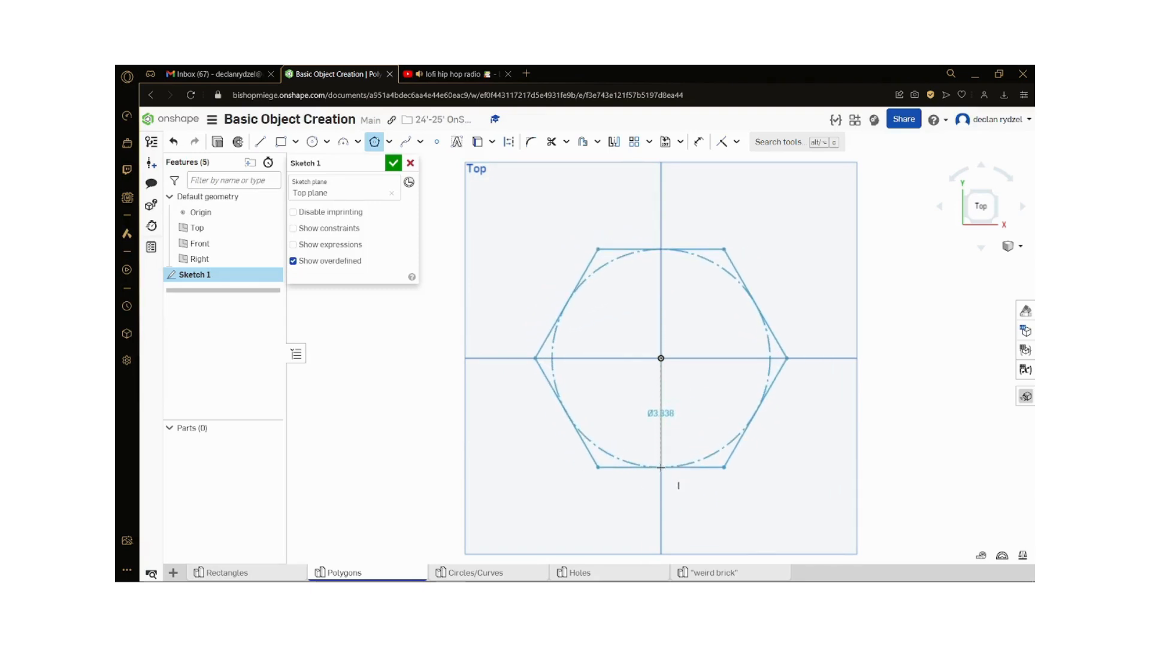
{"action": "left_click", "coordinate": [661, 466]}
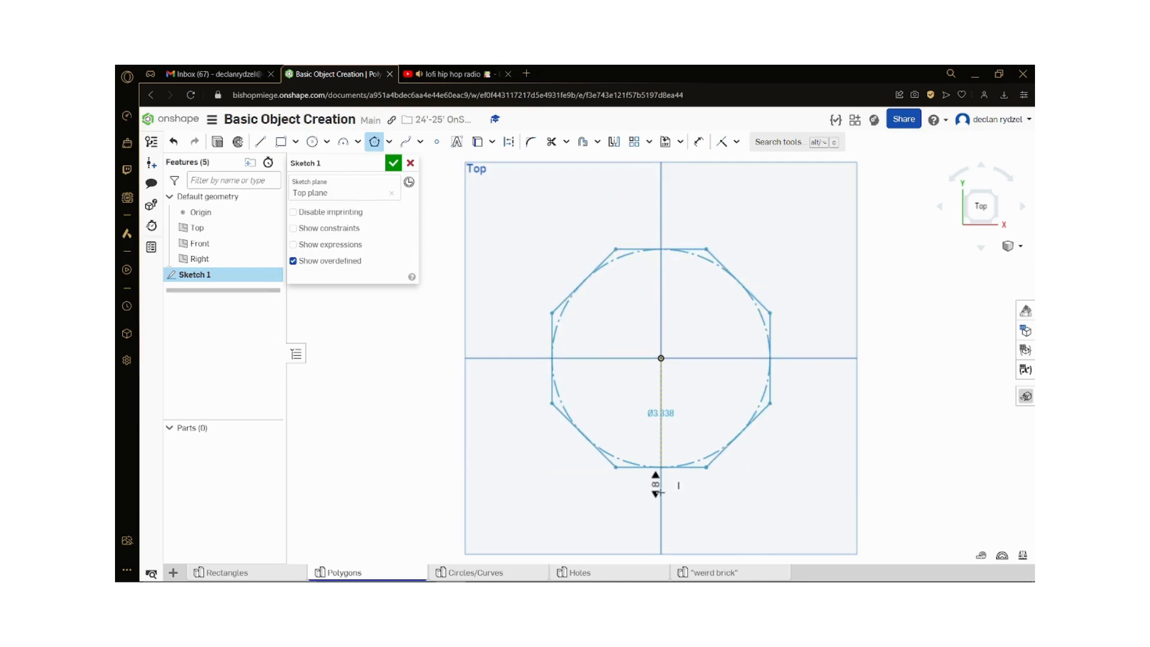
{"action": "left_click", "coordinate": [659, 492]}
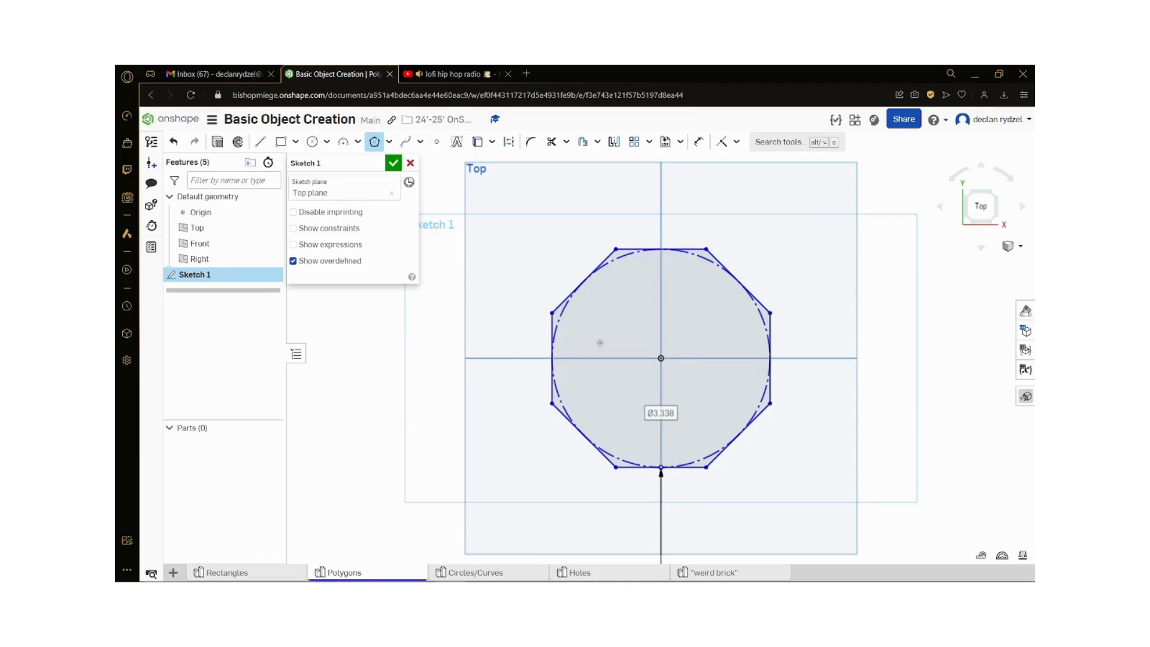
{"action": "left_click", "coordinate": [394, 165]}
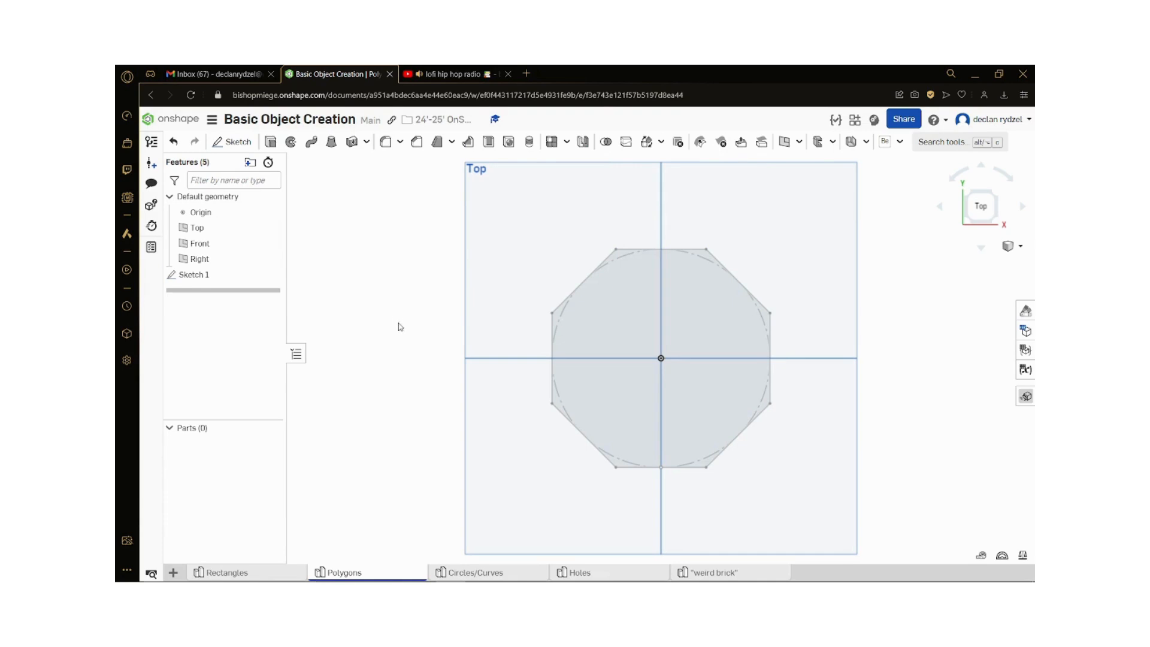
{"action": "scroll", "coordinate": [430, 390], "scroll_direction": "down", "scroll_amount": 1}
{"action": "right_click_drag", "start_coordinate": [739, 428], "coordinate": [763, 462]}
{"action": "left_click", "coordinate": [979, 205]}
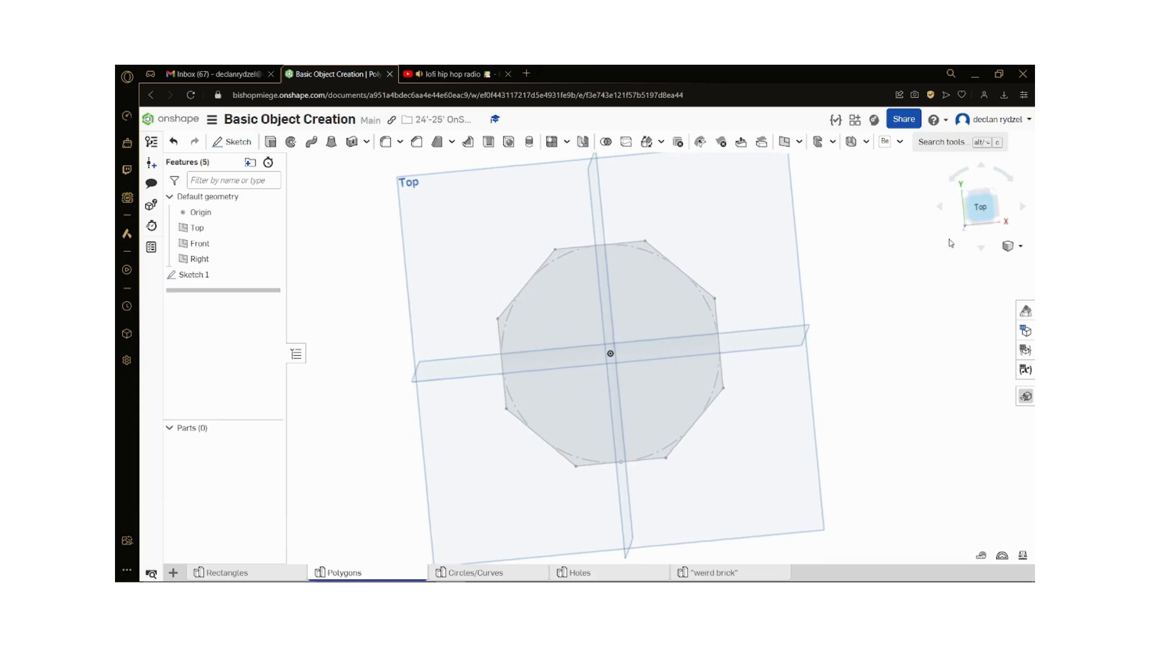
{"action": "scroll", "coordinate": [382, 461], "scroll_direction": "down", "scroll_amount": 1}
{"action": "scroll", "coordinate": [749, 499], "scroll_direction": "up", "scroll_amount": 1}
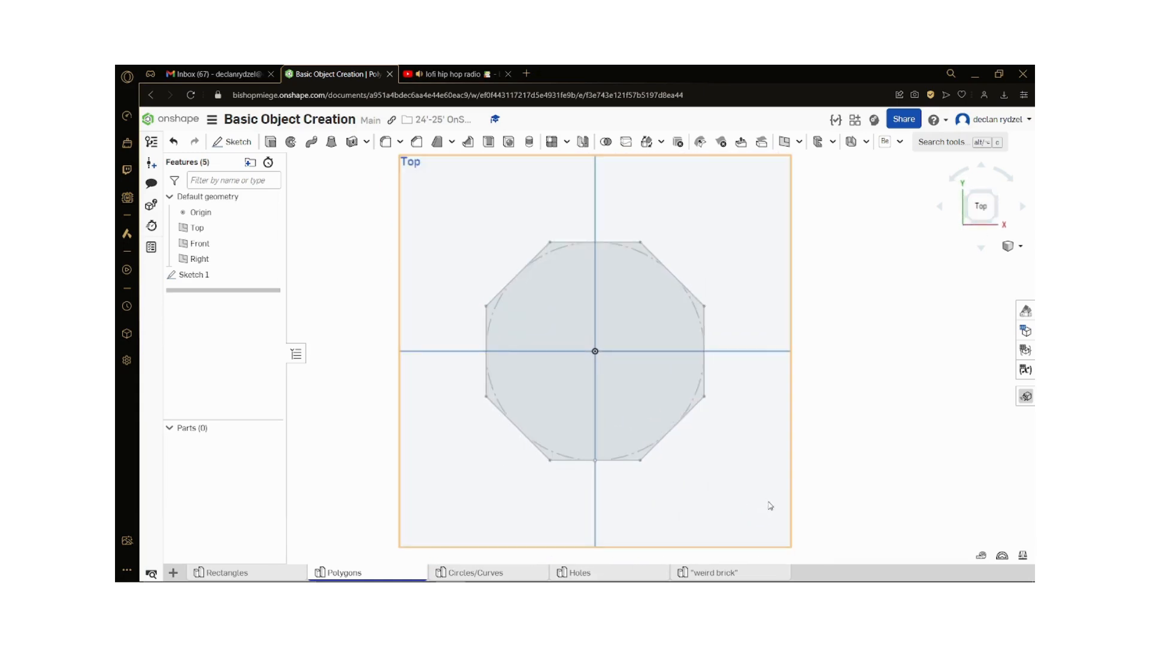
{"action": "right_click_drag", "start_coordinate": [894, 486], "coordinate": [855, 506]}
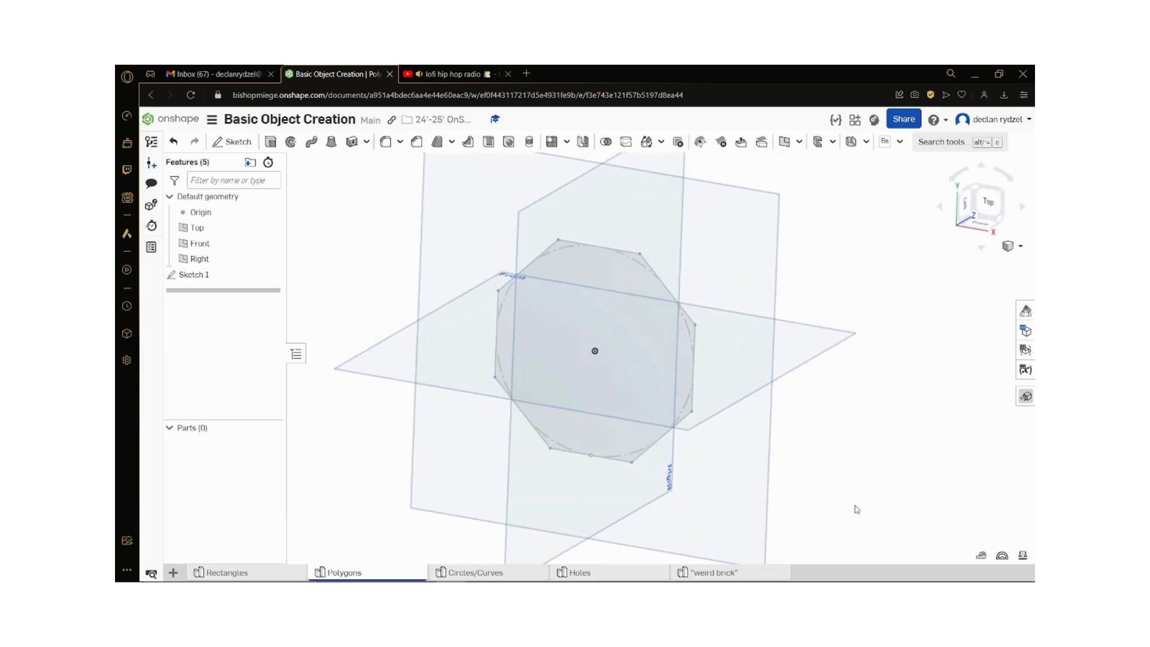
Step: Reopen the polygon's sketch for editing and set its number of sides to 6
{"action": "double_click", "coordinate": [198, 274]}
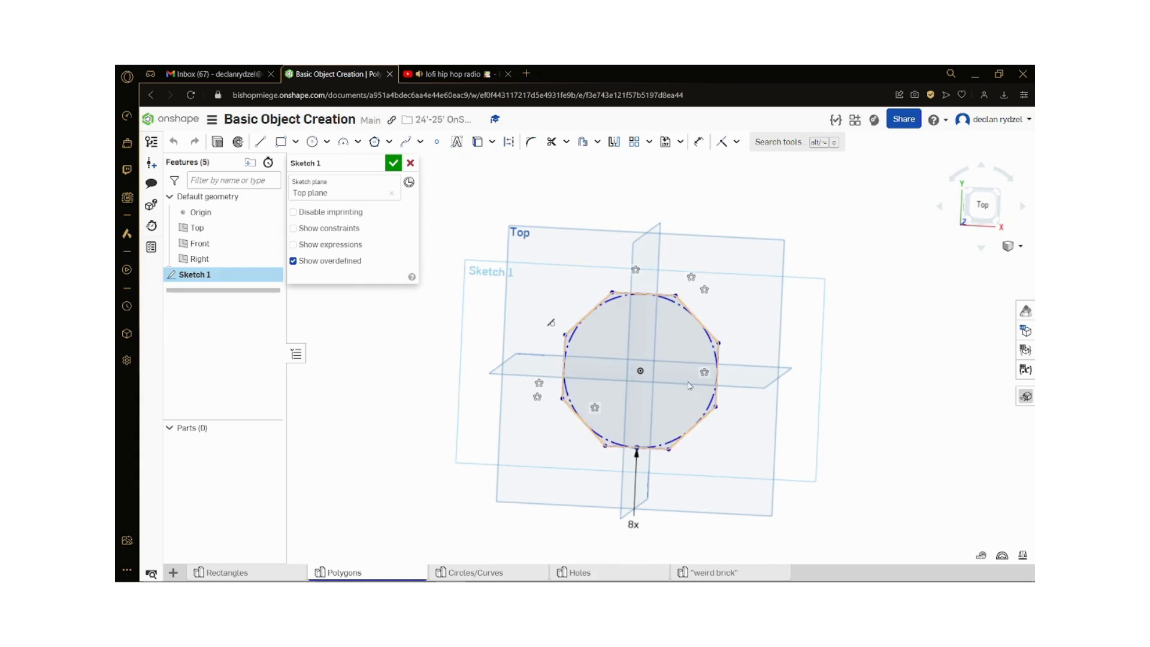
{"action": "scroll", "coordinate": [706, 398], "scroll_direction": "down", "scroll_amount": 2}
{"action": "scroll", "coordinate": [737, 533], "scroll_direction": "up", "scroll_amount": 2}
{"action": "left_click", "coordinate": [988, 219]}
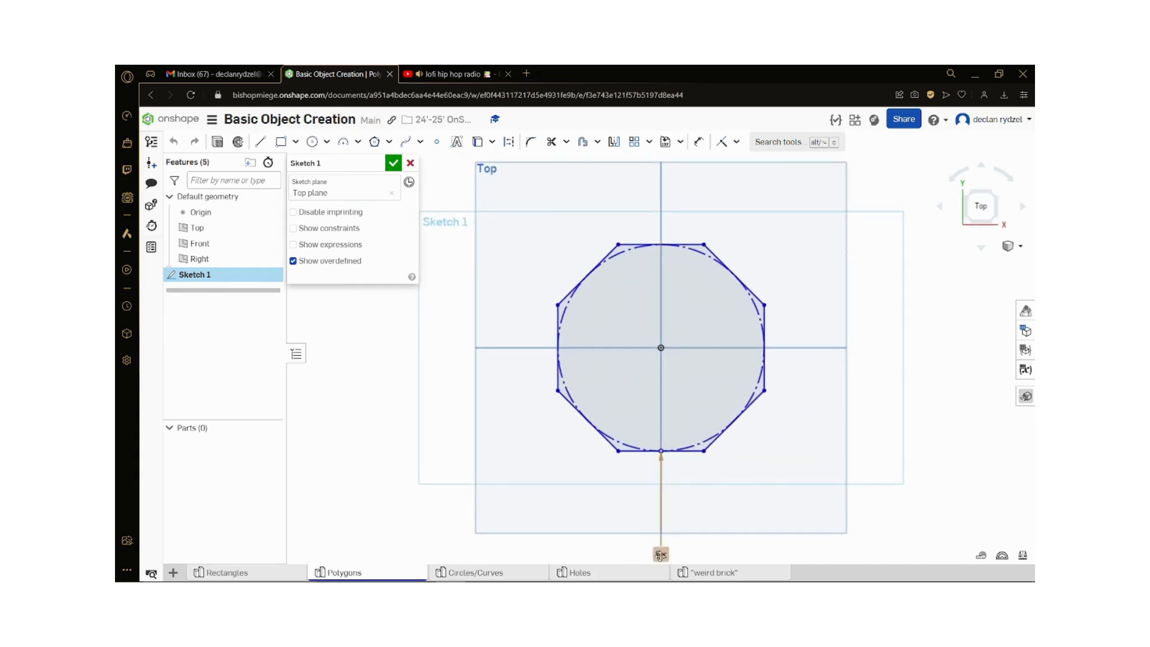
{"action": "double_click", "coordinate": [660, 555]}
{"action": "type", "text": "6"}
{"action": "key", "text": "Return"}
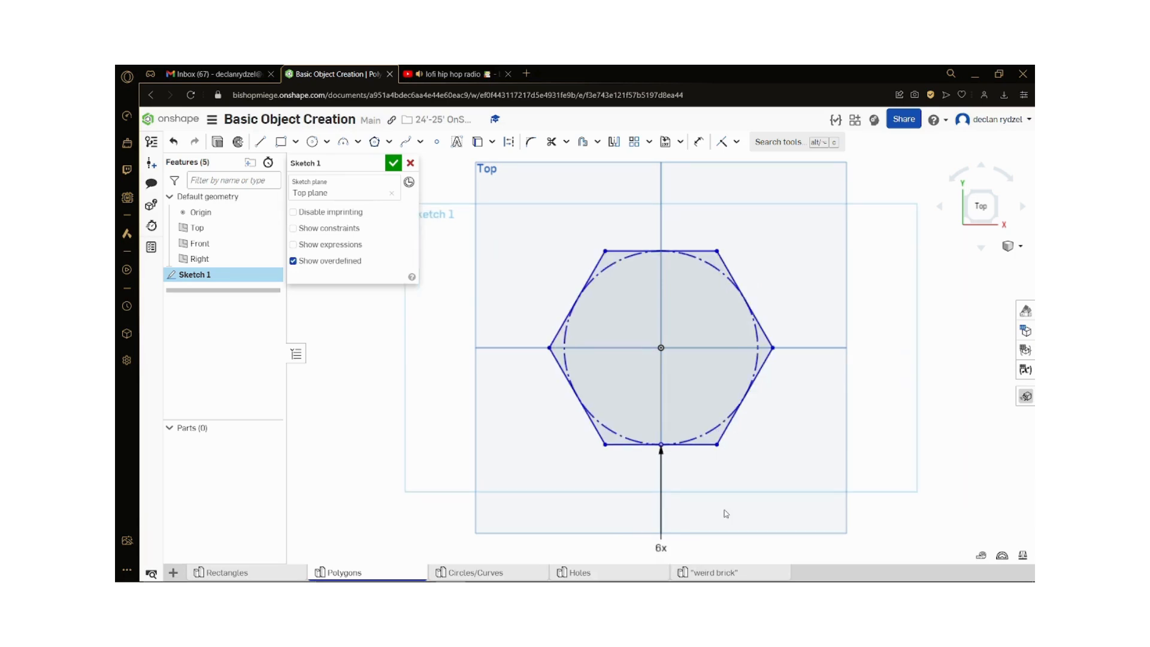
Step: Set the polygon's number of sides to 12 and finish the sketch
{"action": "double_click", "coordinate": [661, 547]}
{"action": "mouse_move", "coordinate": [728, 570]}
{"action": "left_click", "coordinate": [394, 167]}
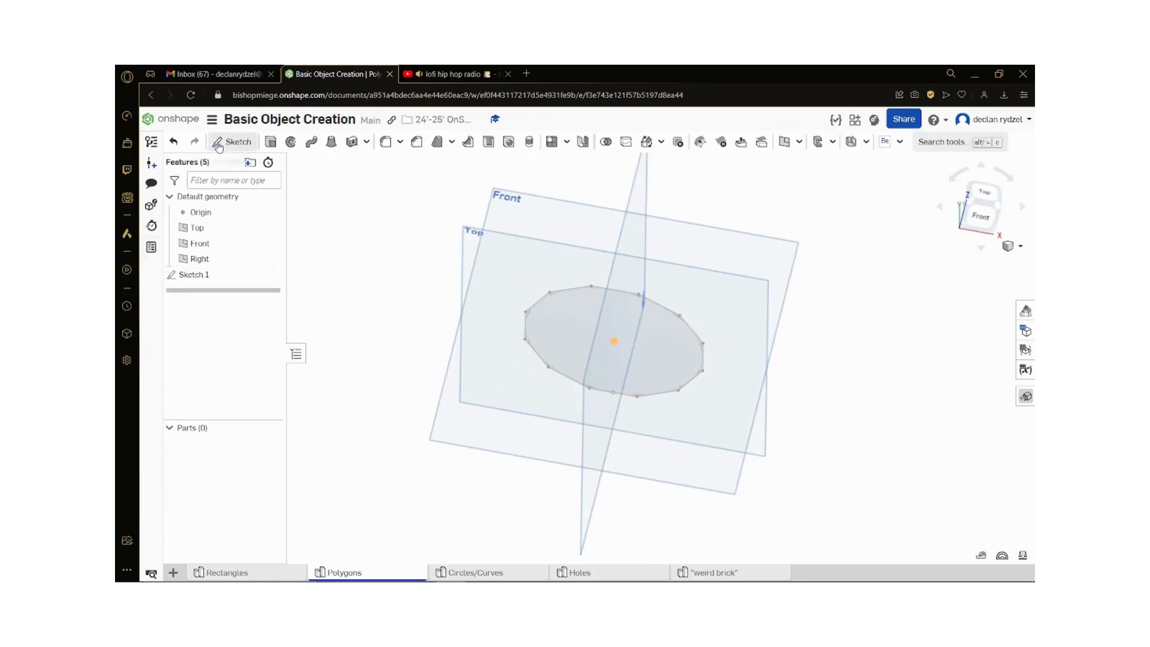
Step: Extrude the 12-sided polygon 3 in as a new solid
{"action": "left_click", "coordinate": [271, 142]}
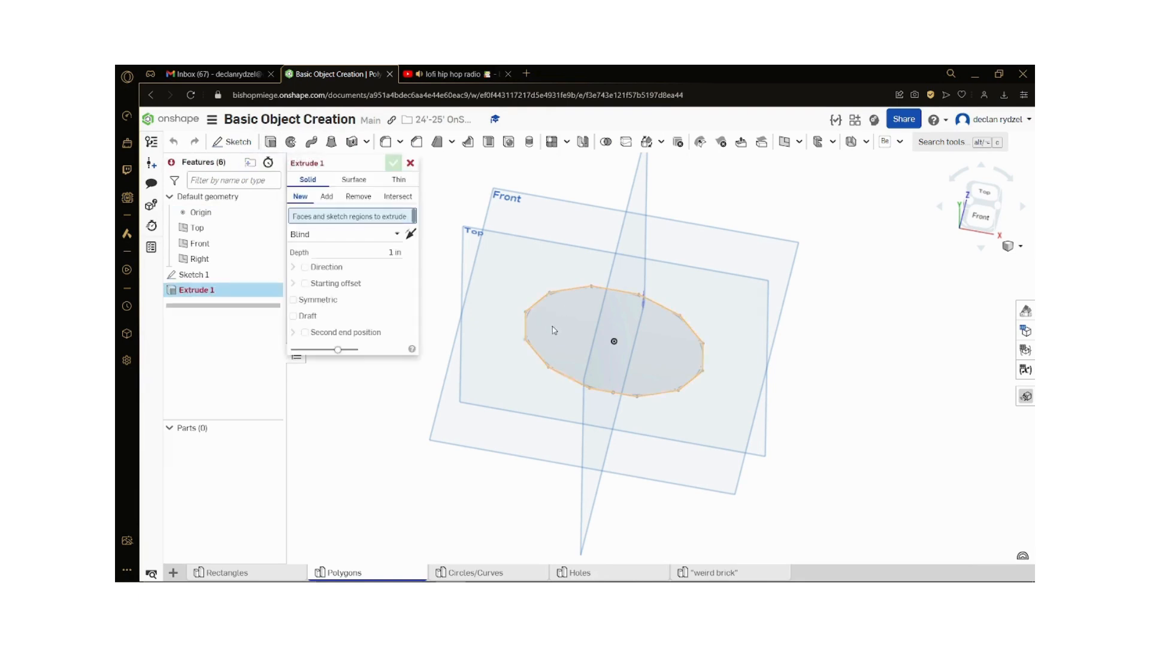
{"action": "left_click", "coordinate": [383, 262]}
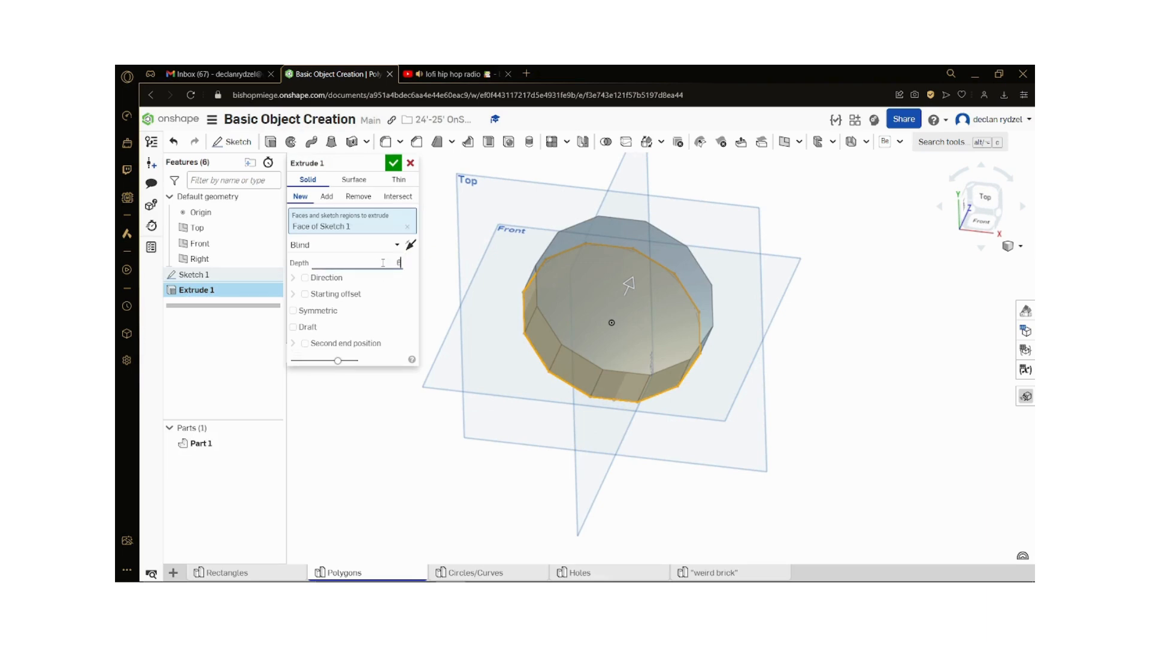
{"action": "type", "text": "6"}
{"action": "key", "text": "Return"}
{"action": "scroll", "coordinate": [549, 347], "scroll_direction": "down", "scroll_amount": 3}
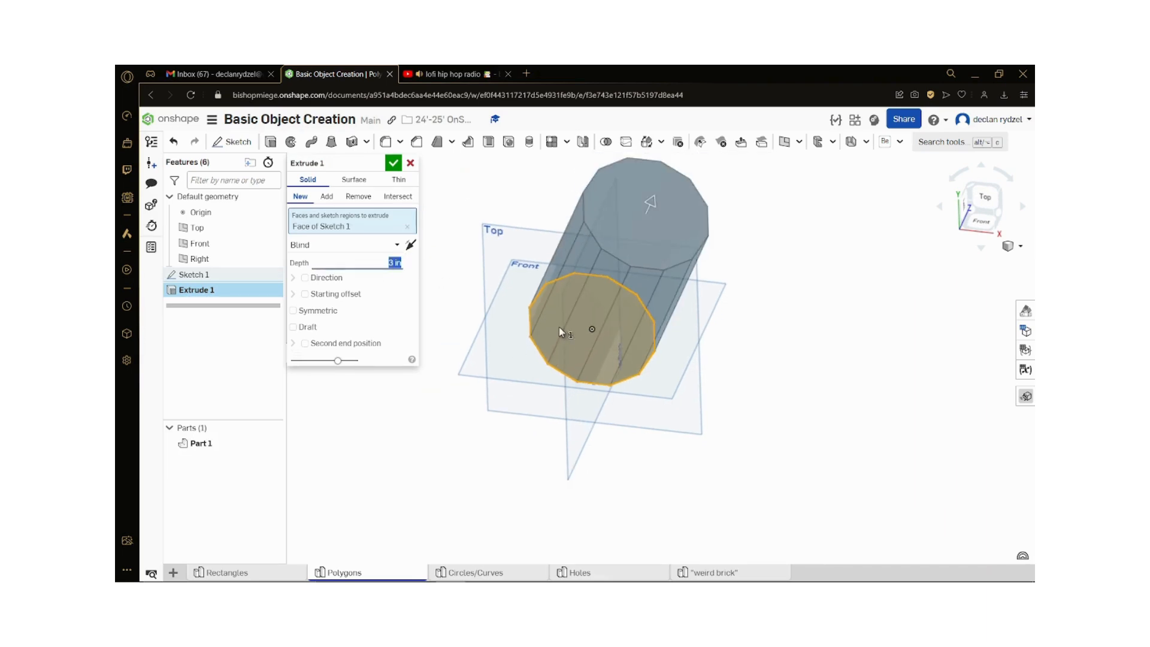
{"action": "right_click_drag", "start_coordinate": [570, 328], "coordinate": [457, 168]}
{"action": "left_click", "coordinate": [392, 166]}
{"action": "right_click_drag", "start_coordinate": [426, 207], "coordinate": [541, 387]}
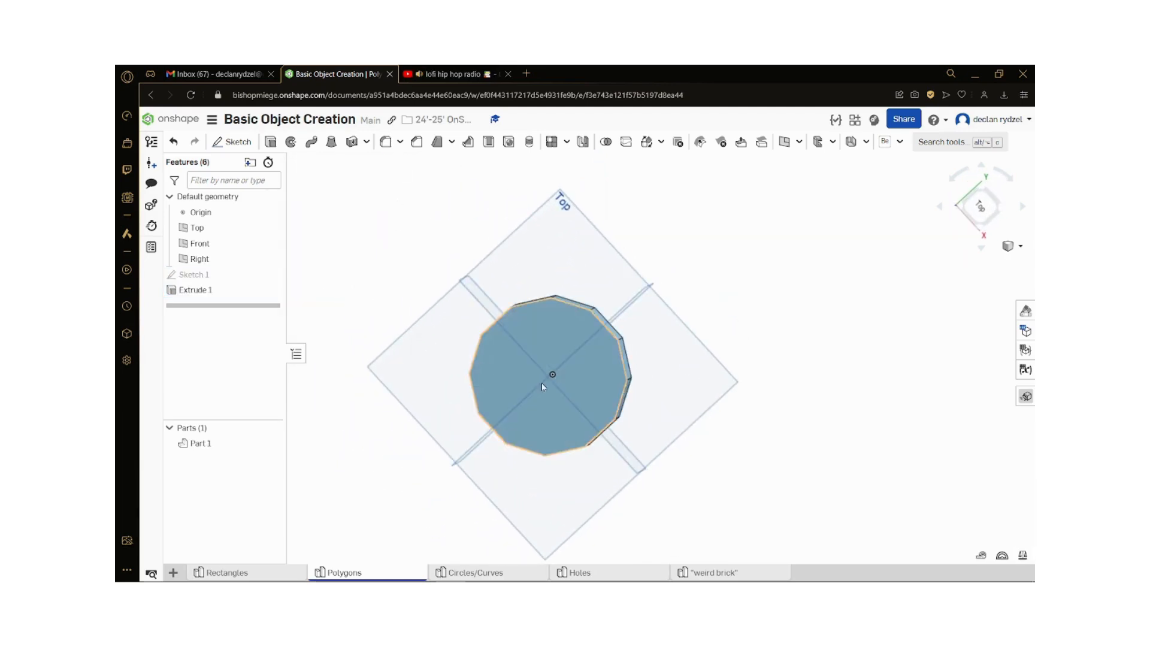
{"action": "left_click", "coordinate": [981, 210]}
{"action": "right_click_drag", "start_coordinate": [825, 491], "coordinate": [777, 505]}
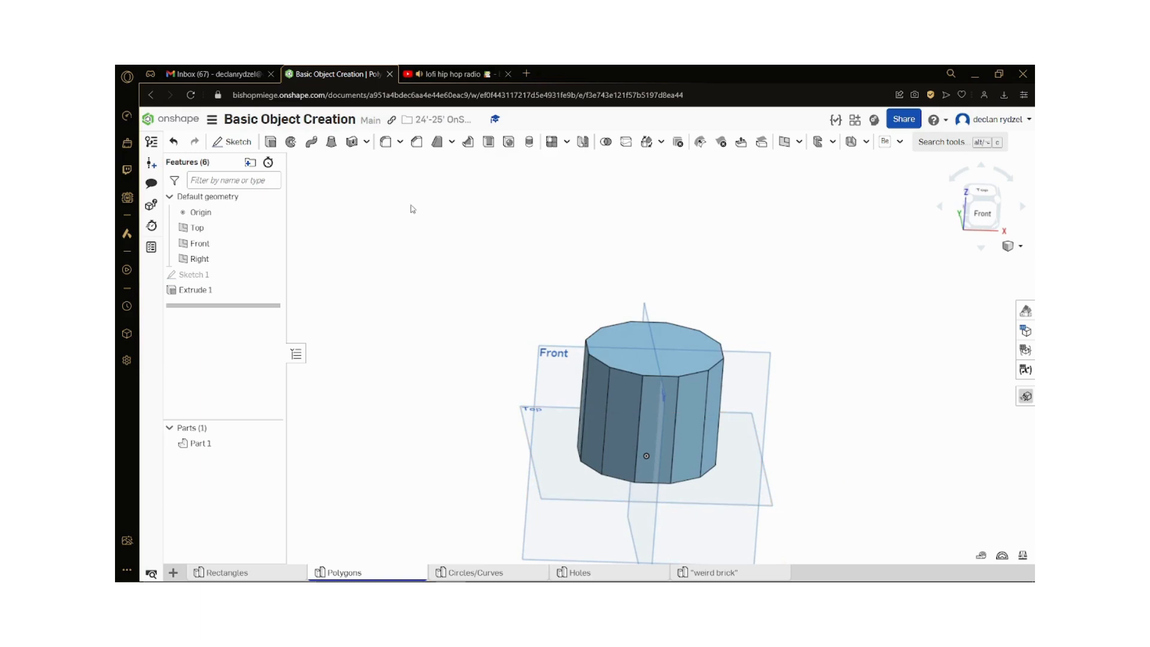
Step: Reopen the extruded polygon's sketch for editing and set its number of sides to 3
{"action": "left_click", "coordinate": [264, 274]}
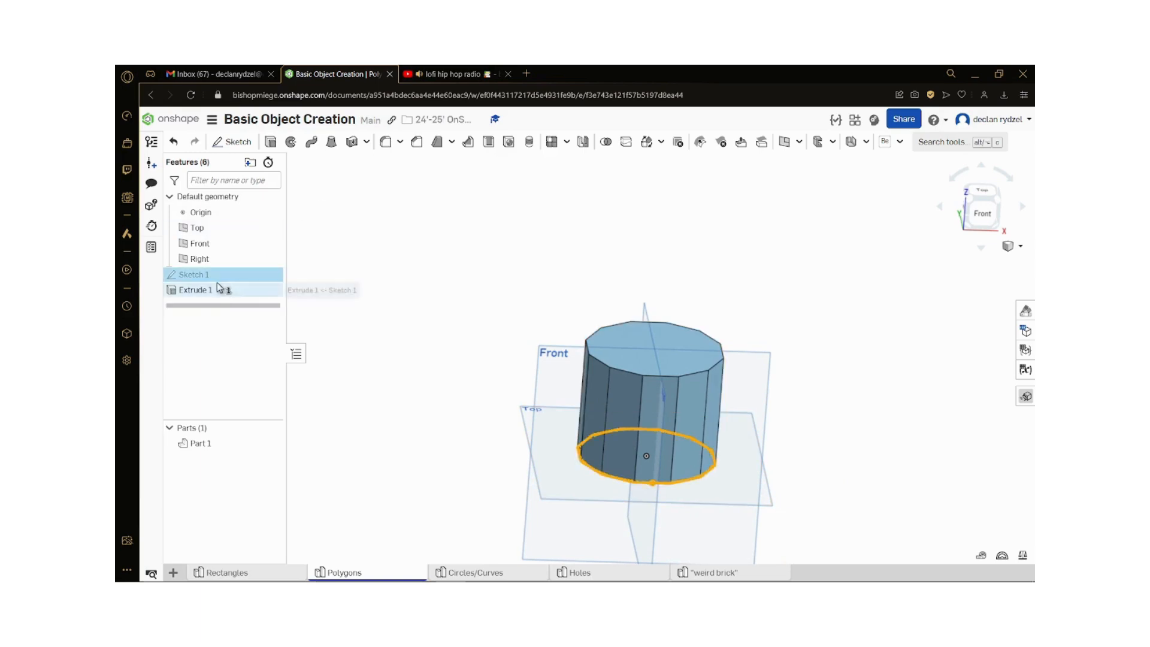
{"action": "double_click", "coordinate": [269, 274]}
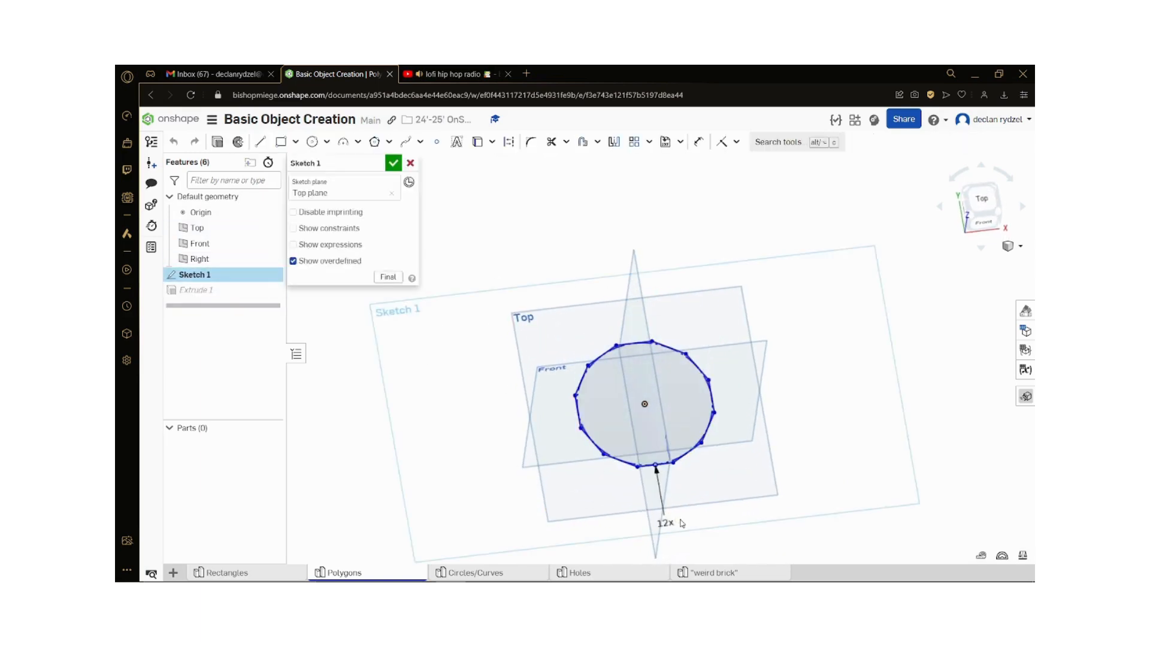
{"action": "double_click", "coordinate": [665, 524]}
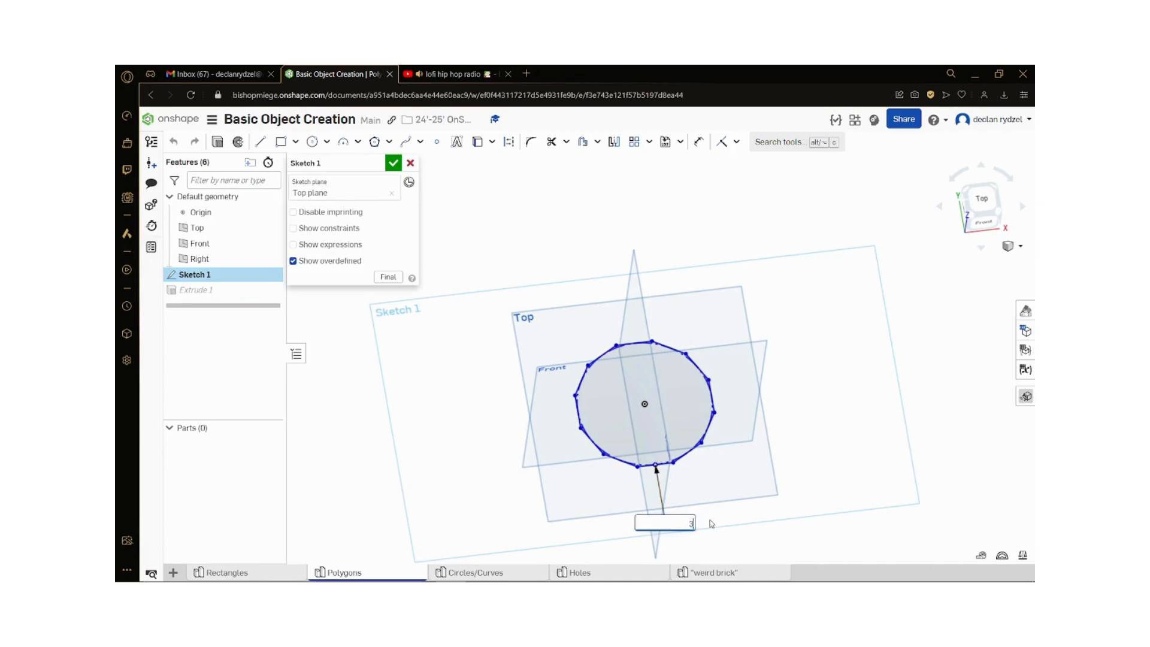
{"action": "scroll", "coordinate": [710, 481], "scroll_direction": "up", "scroll_amount": 3}
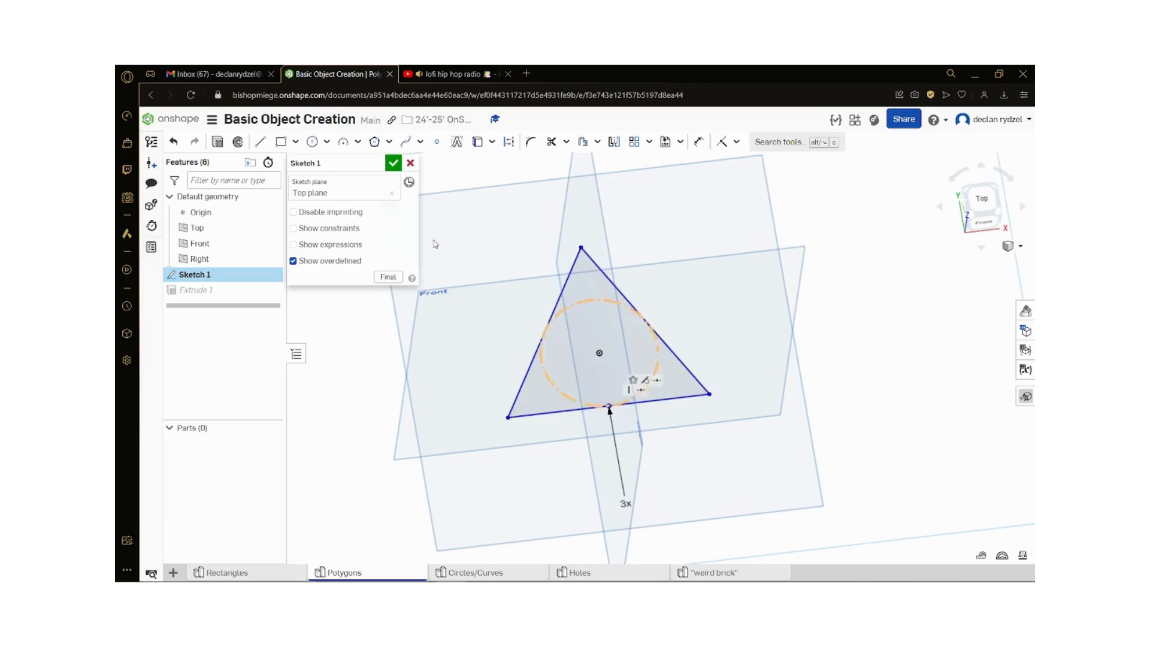
Step: Dimension the triangle's left side and set its length to 3 in
{"action": "key", "text": "s"}
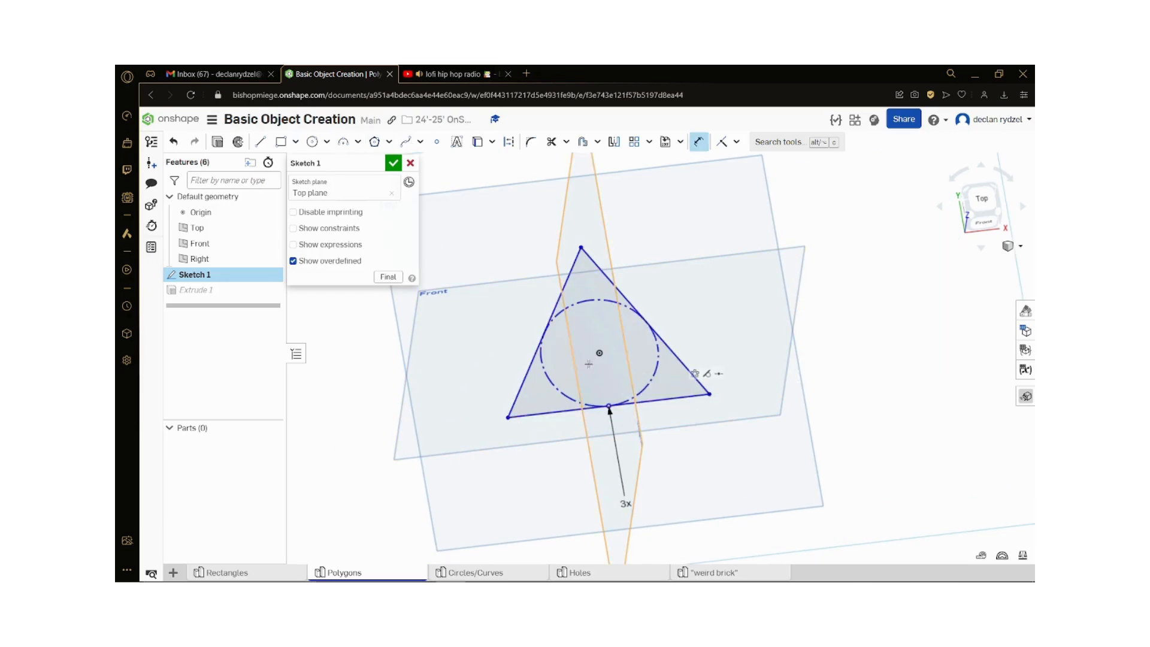
{"action": "left_click", "coordinate": [527, 371]}
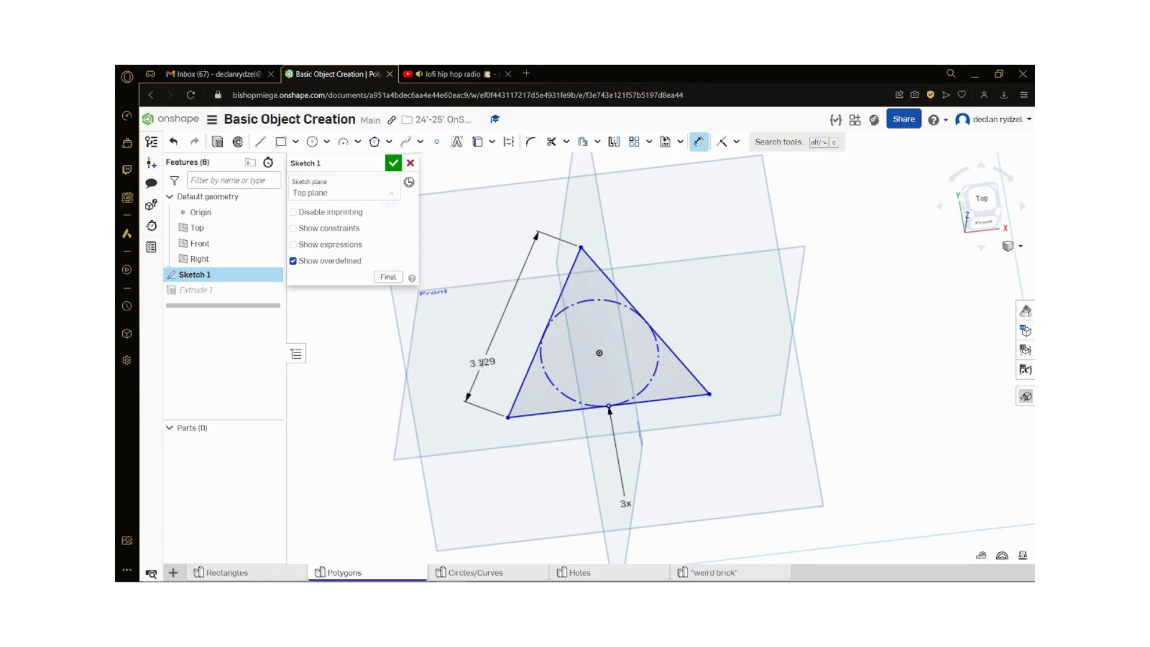
{"action": "left_click", "coordinate": [481, 363]}
{"action": "type", "text": "3"}
{"action": "key", "text": "Return"}
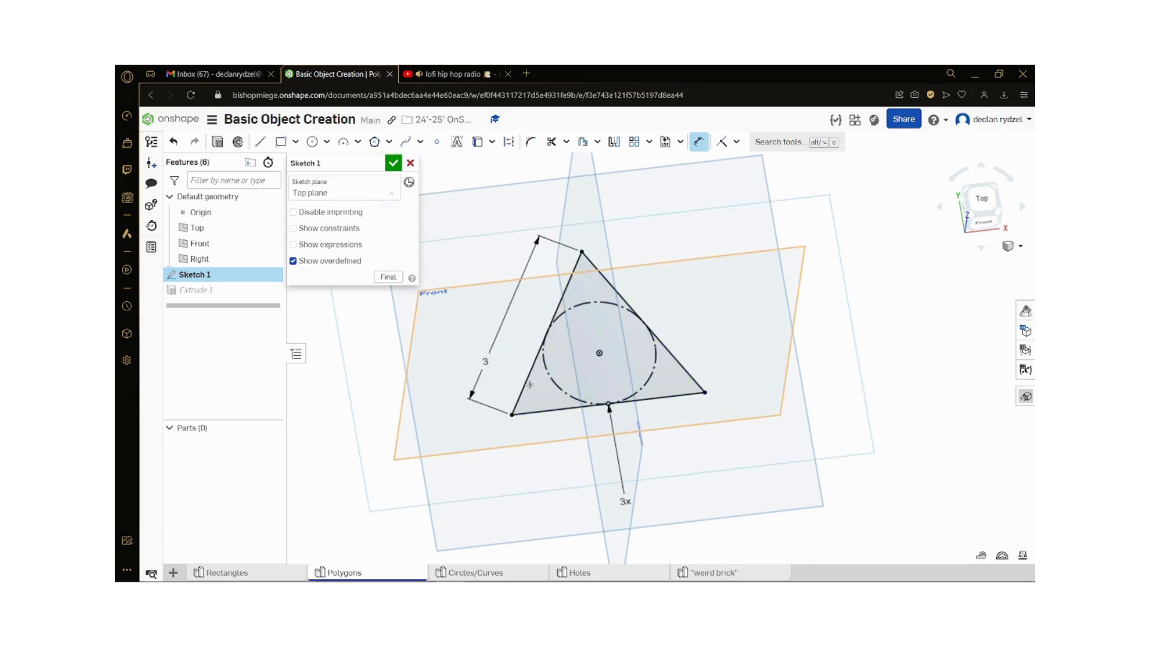
Step: Dimension the angle between the triangle's base and right side, and finish the sketch to update the extruded prism
{"action": "scroll", "coordinate": [656, 345], "scroll_direction": "up", "scroll_amount": 3}
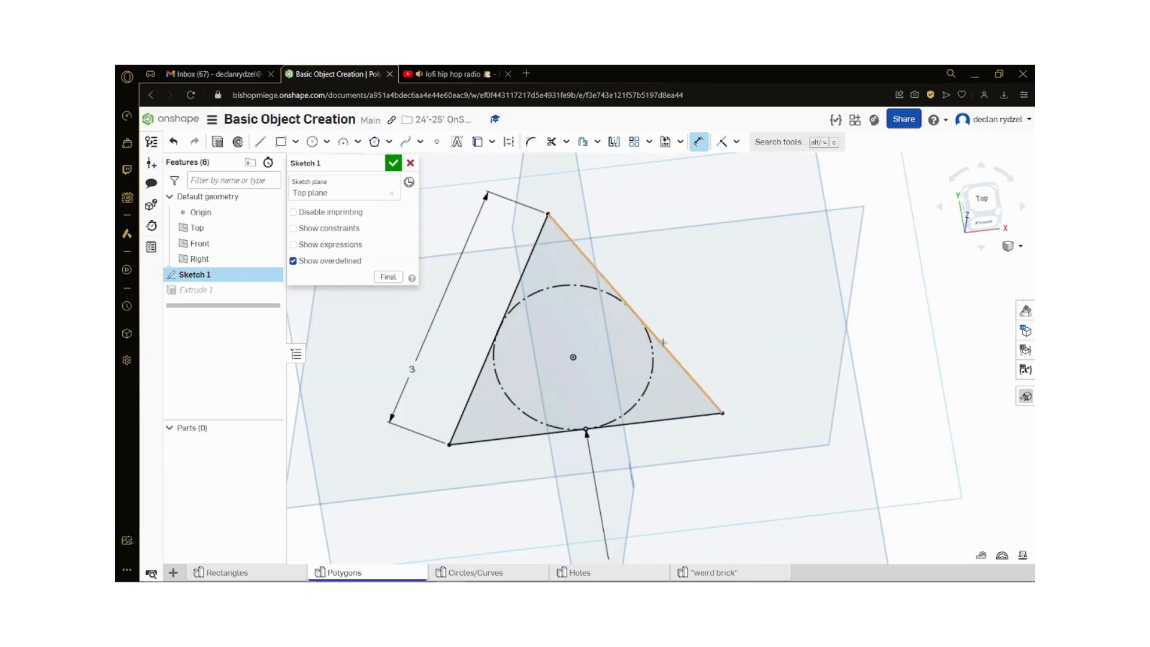
{"action": "left_click", "coordinate": [679, 418]}
{"action": "left_click", "coordinate": [694, 381]}
{"action": "left_click", "coordinate": [677, 397]}
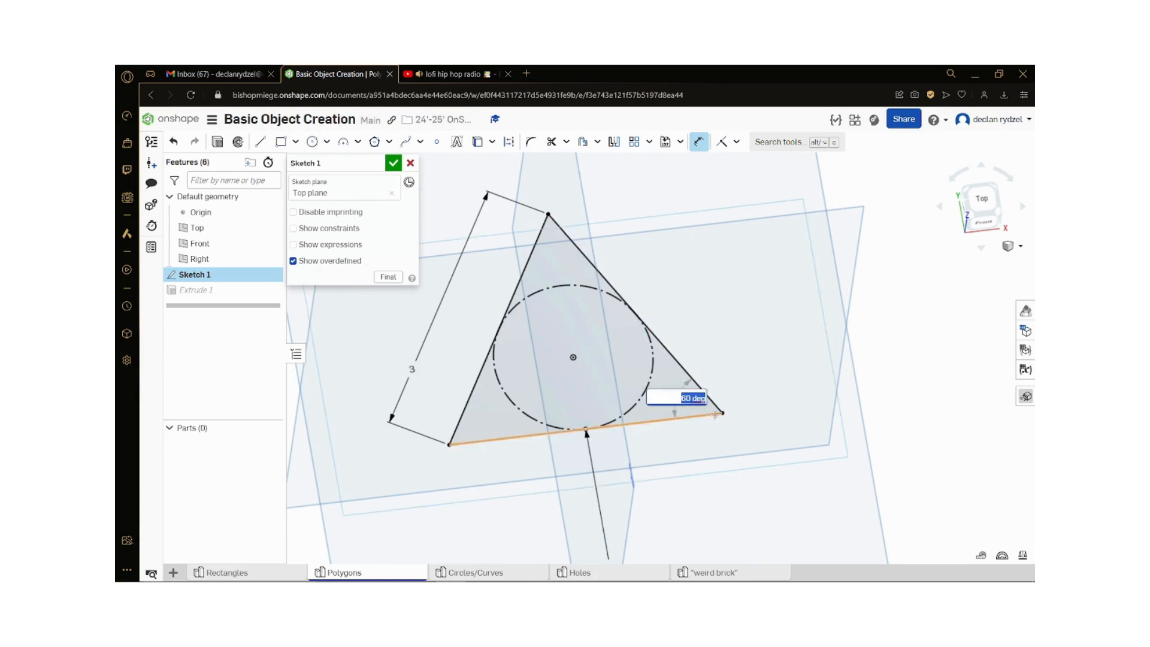
{"action": "key", "text": "Return"}
{"action": "key", "text": "Escape"}
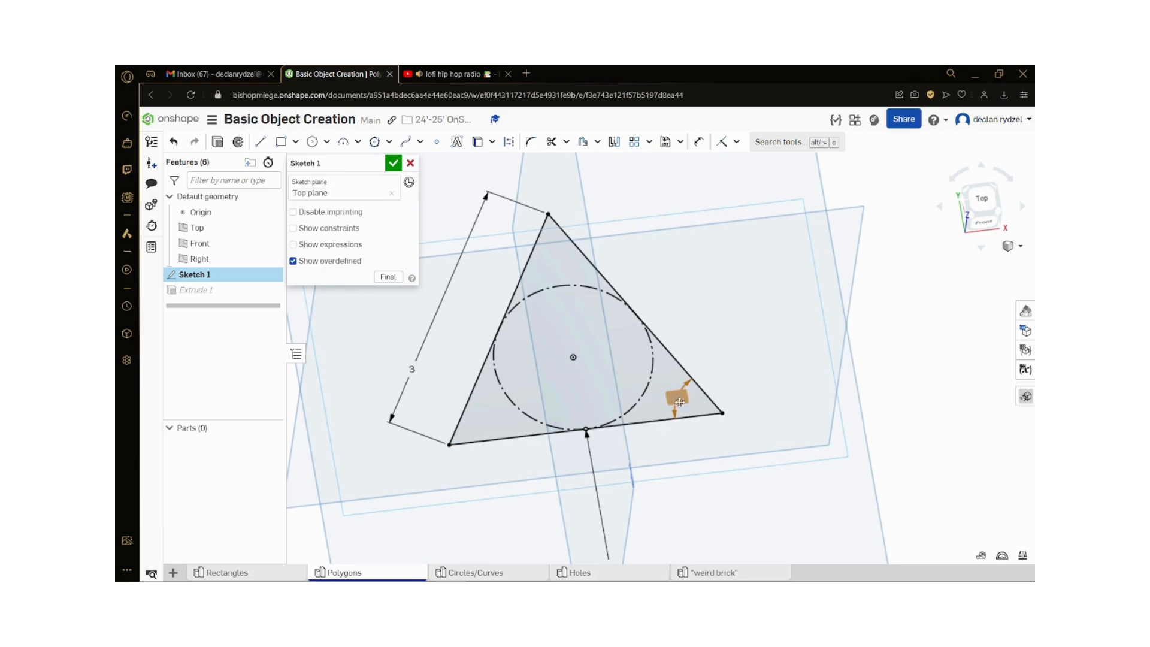
{"action": "left_click", "coordinate": [396, 164]}
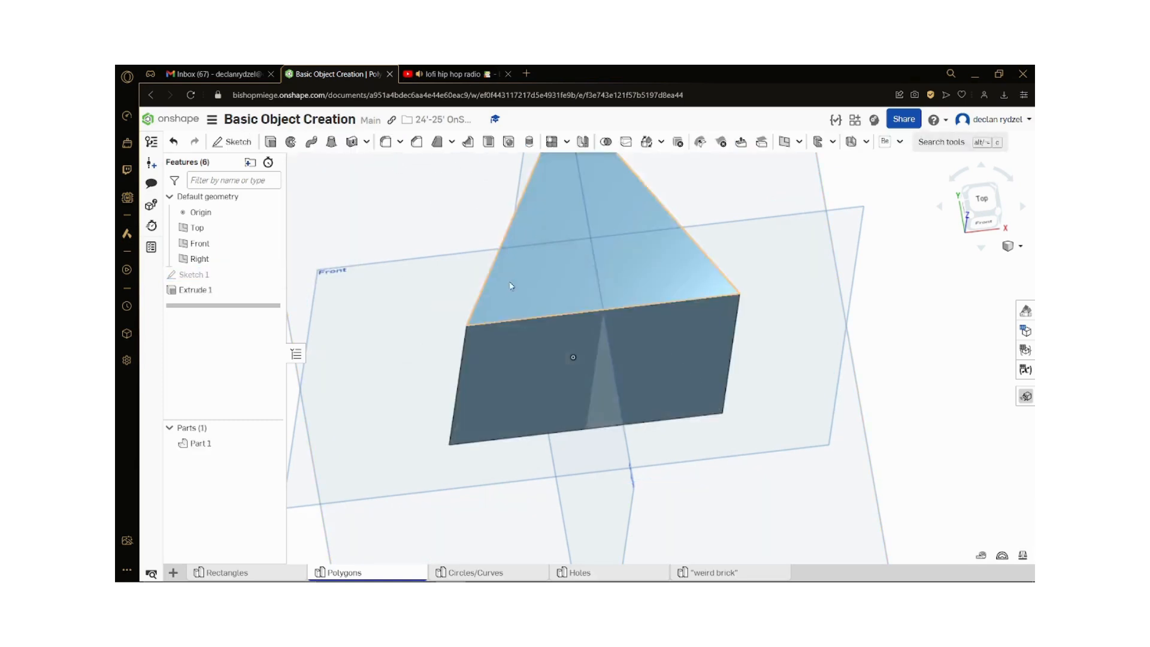
{"action": "scroll", "coordinate": [552, 309], "scroll_direction": "down", "scroll_amount": 3}
{"action": "mouse_move", "coordinate": [573, 333]}
{"action": "right_mouse_down"}
{"action": "mouse_move", "coordinate": [623, 256]}
{"action": "mouse_move", "coordinate": [593, 344]}
{"action": "mouse_move", "coordinate": [555, 366]}
{"action": "right_mouse_up"}
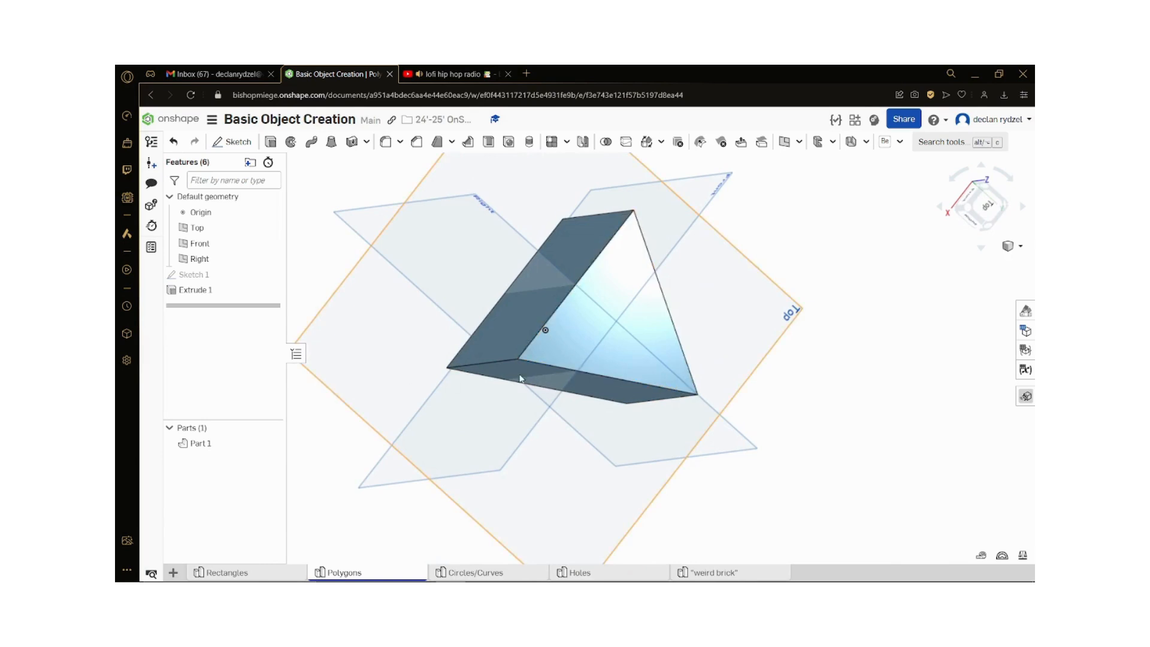
{"action": "right_click_drag", "start_coordinate": [688, 476], "coordinate": [782, 539]}
{"action": "scroll", "coordinate": [838, 497], "scroll_direction": "down", "scroll_amount": 2}
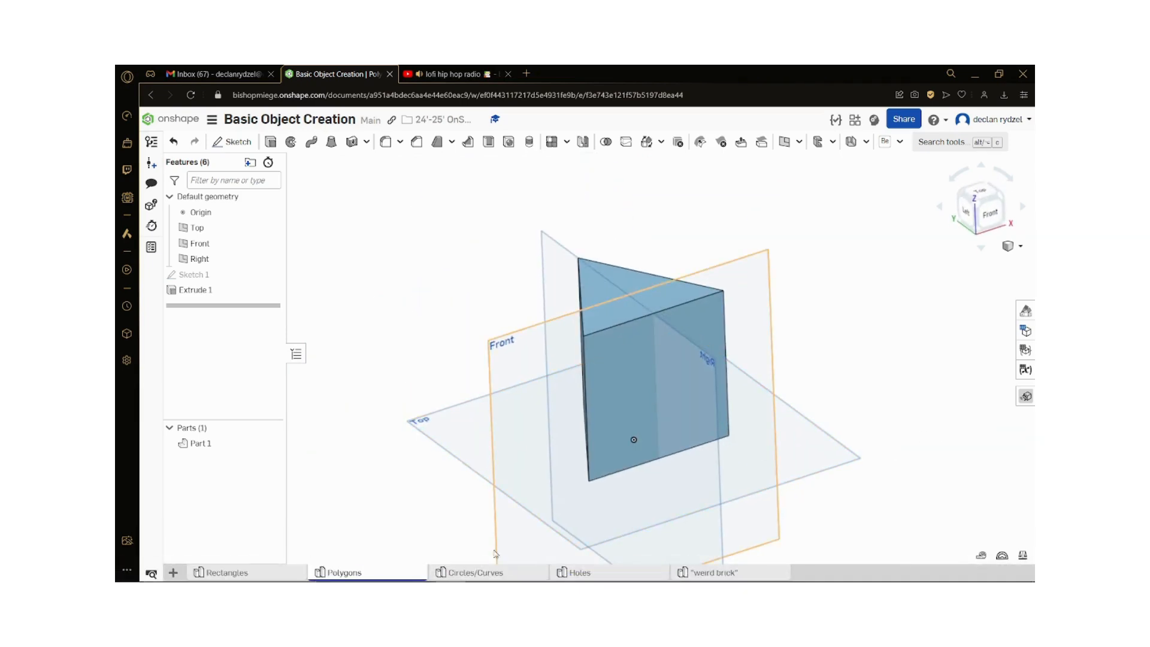
Step: Open the Circles/Curves part studio and start a sketch on the Top plane, viewed straight on
{"action": "left_click", "coordinate": [488, 573]}
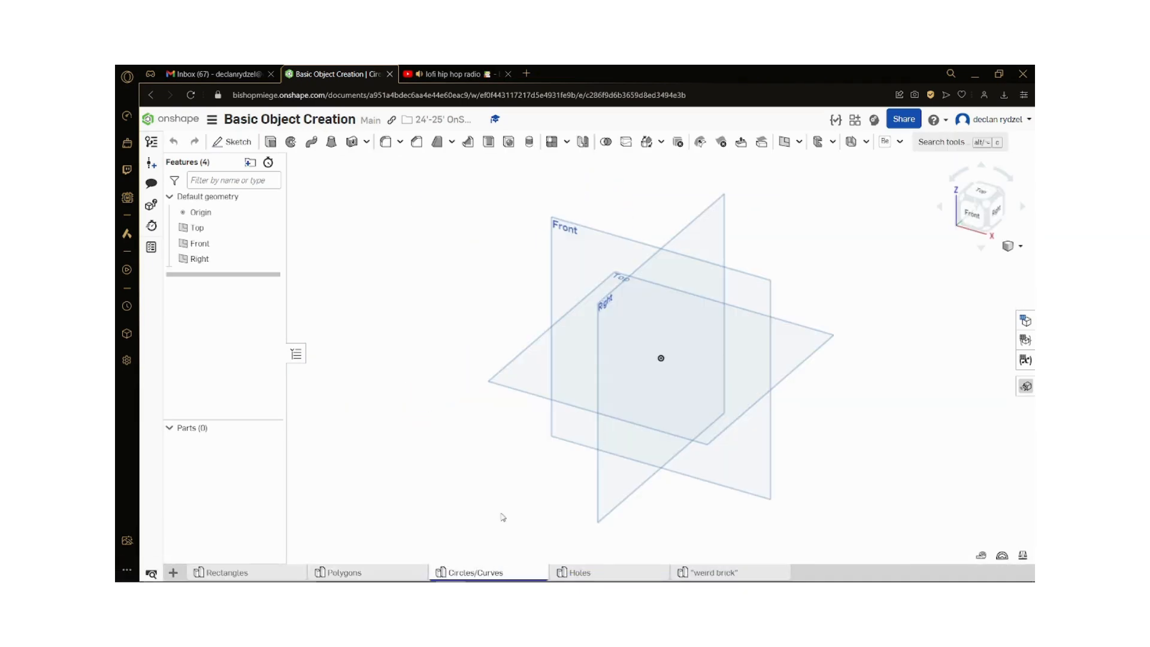
{"action": "left_click", "coordinate": [983, 195]}
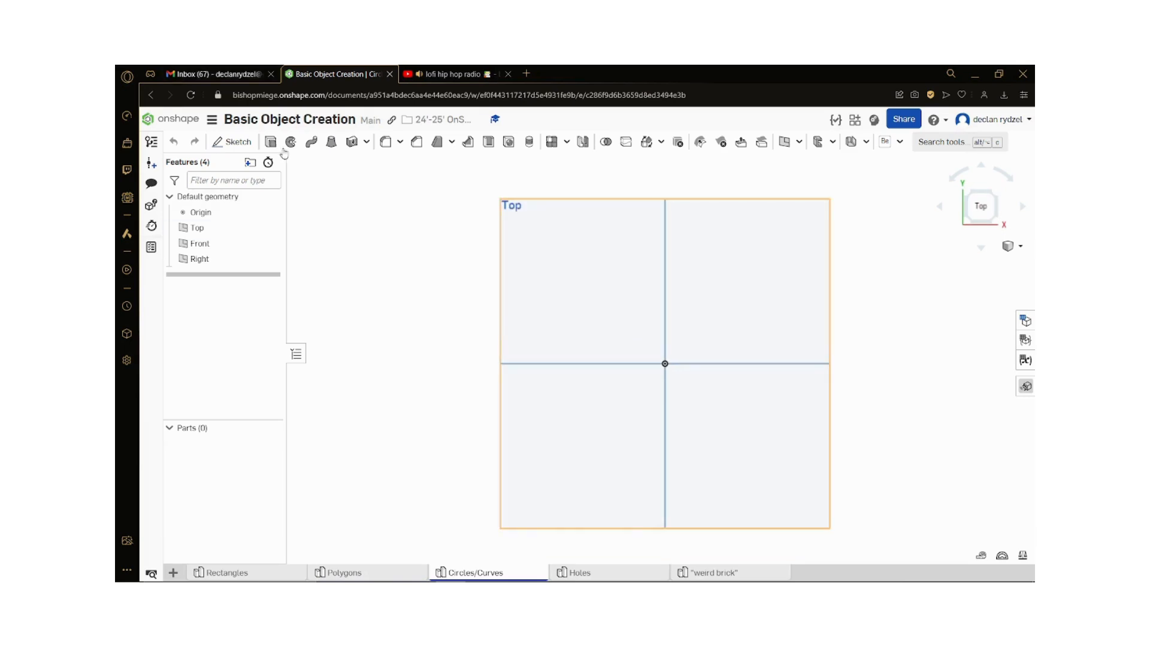
{"action": "left_click", "coordinate": [232, 142]}
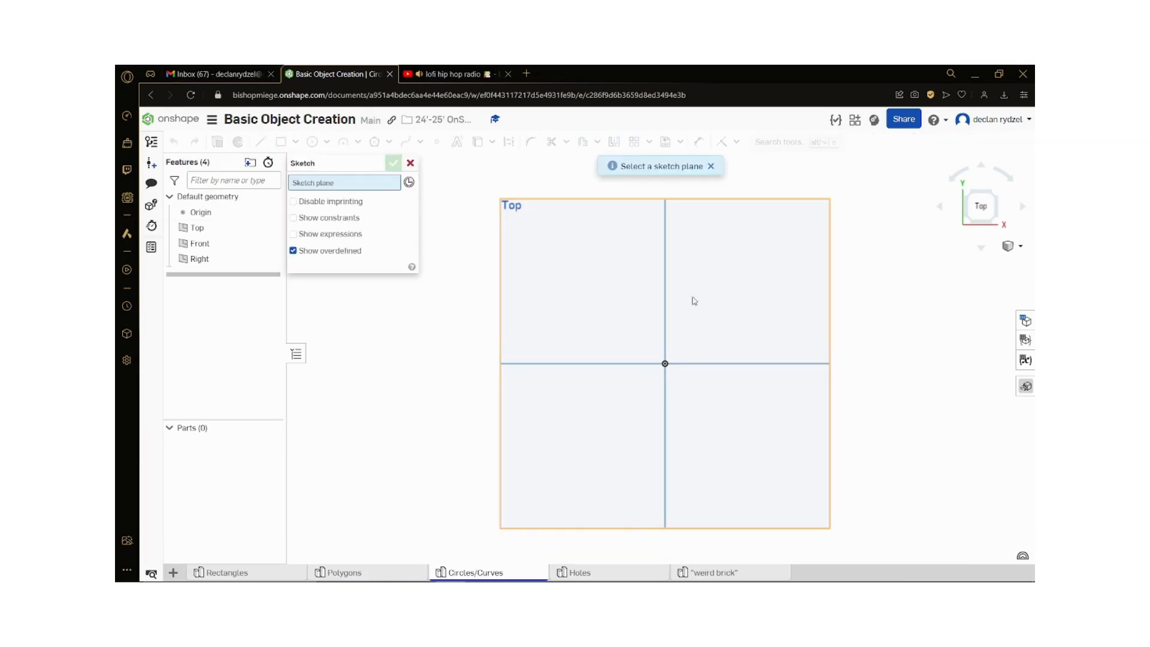
{"action": "left_click", "coordinate": [526, 243]}
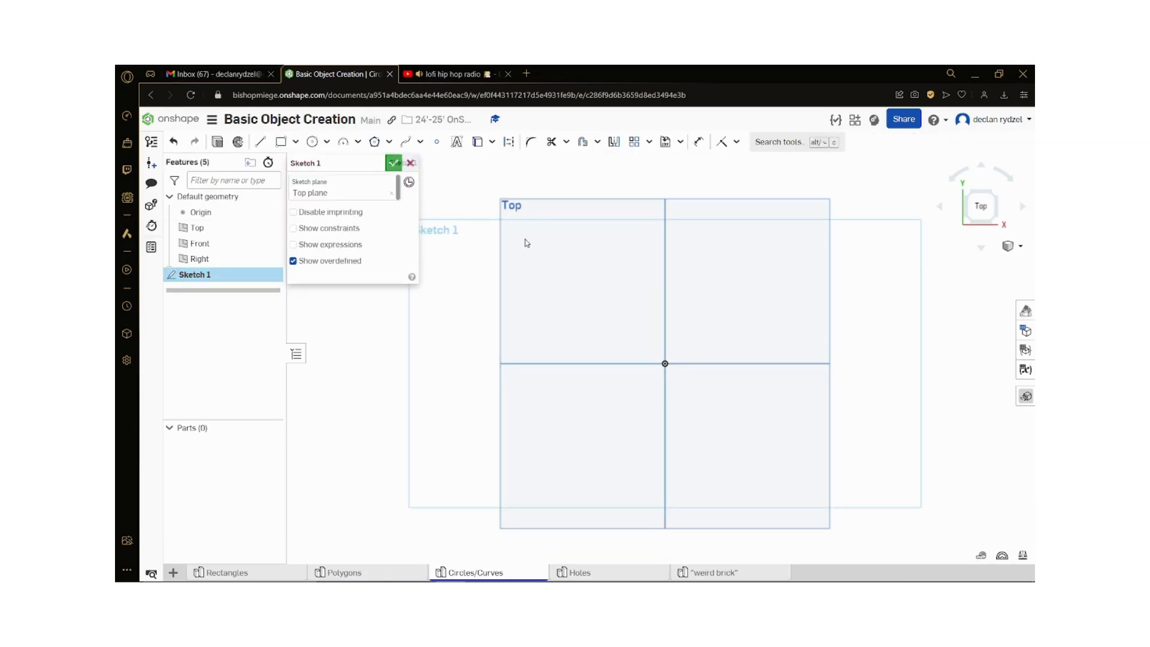
Step: Draw a center point circle centred on the origin, about 2.98 in in diameter
{"action": "left_click", "coordinate": [326, 142]}
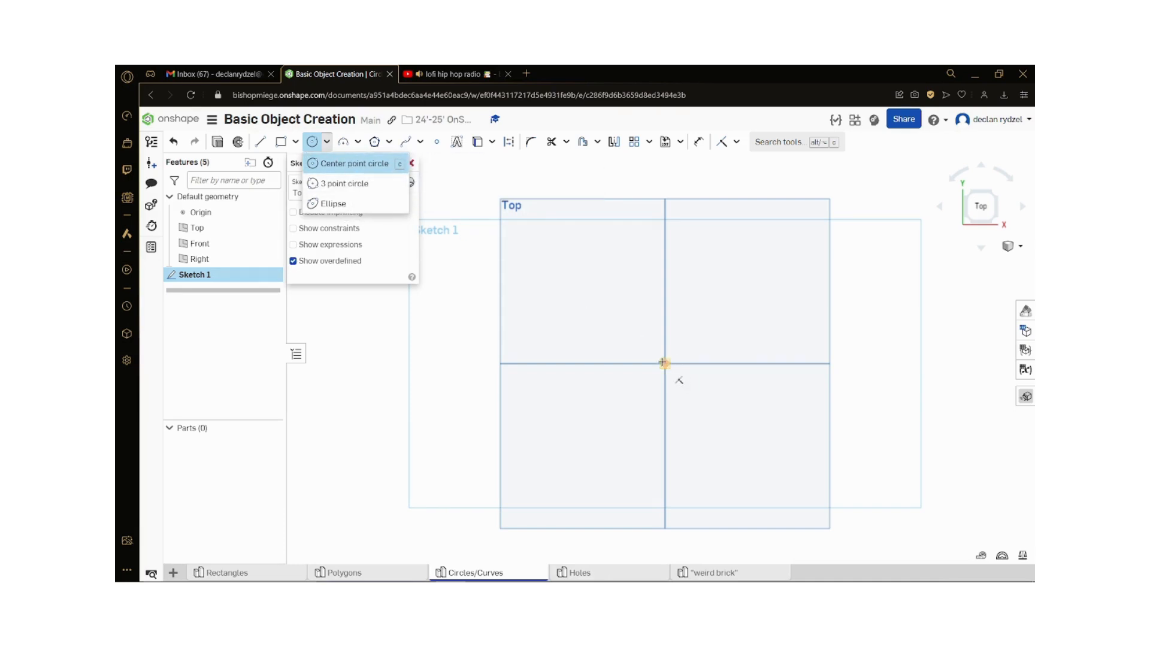
{"action": "left_click", "coordinate": [664, 363]}
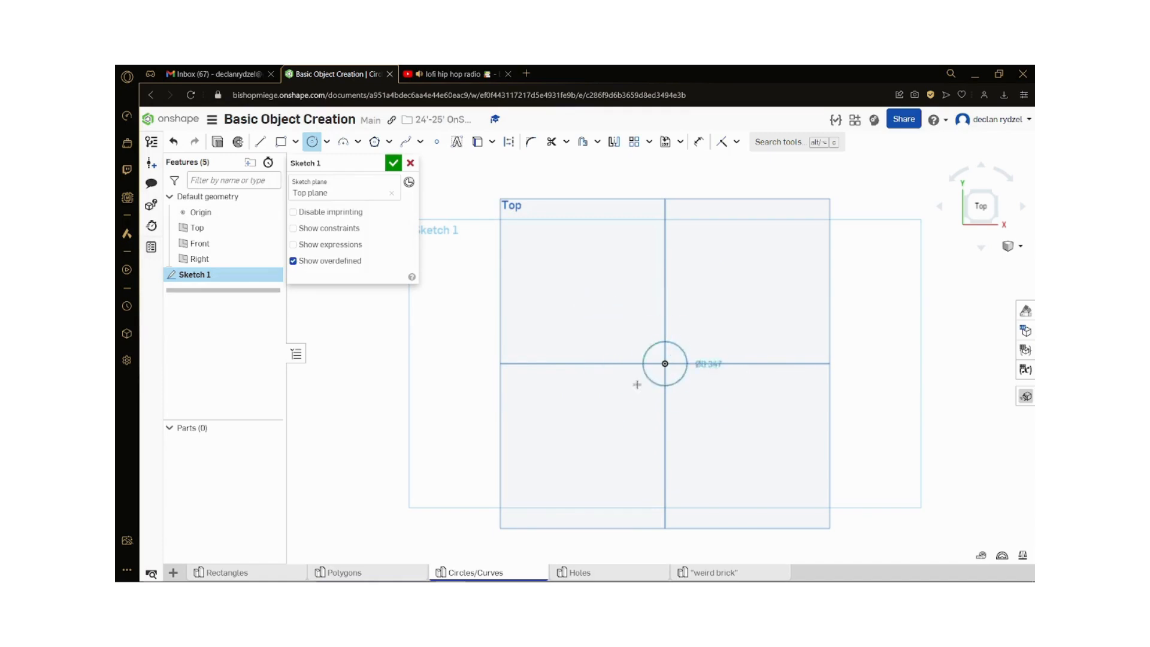
{"action": "left_click", "coordinate": [726, 419]}
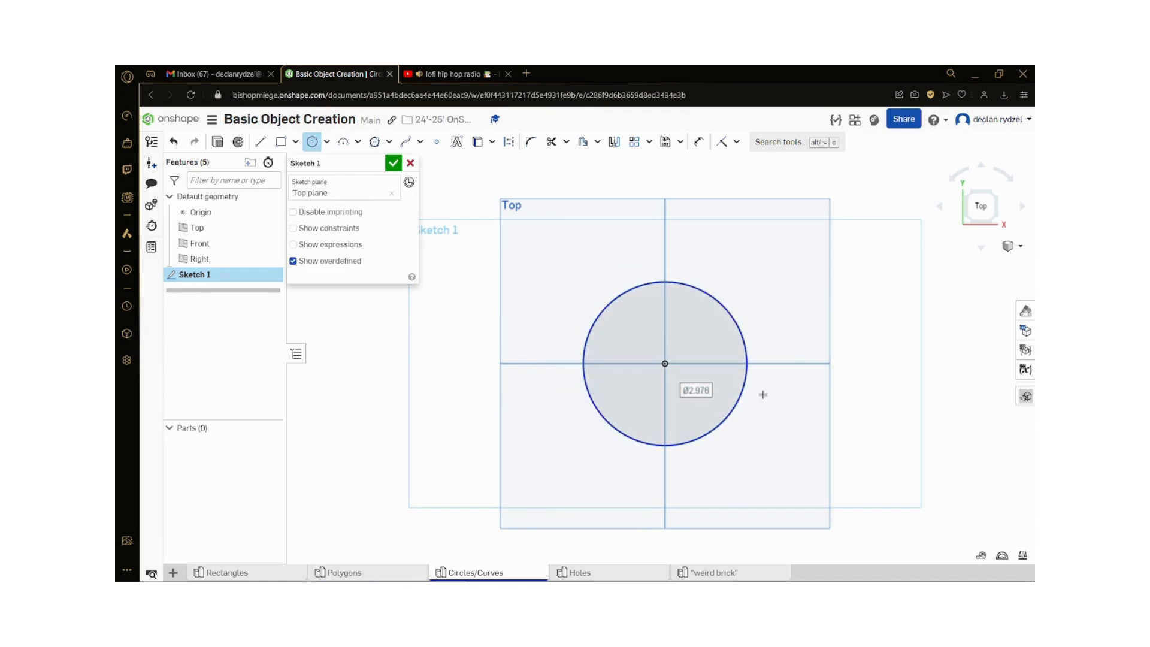
Step: Dimension the circle centred on the origin with a diameter of 3 in
{"action": "key", "text": "d"}
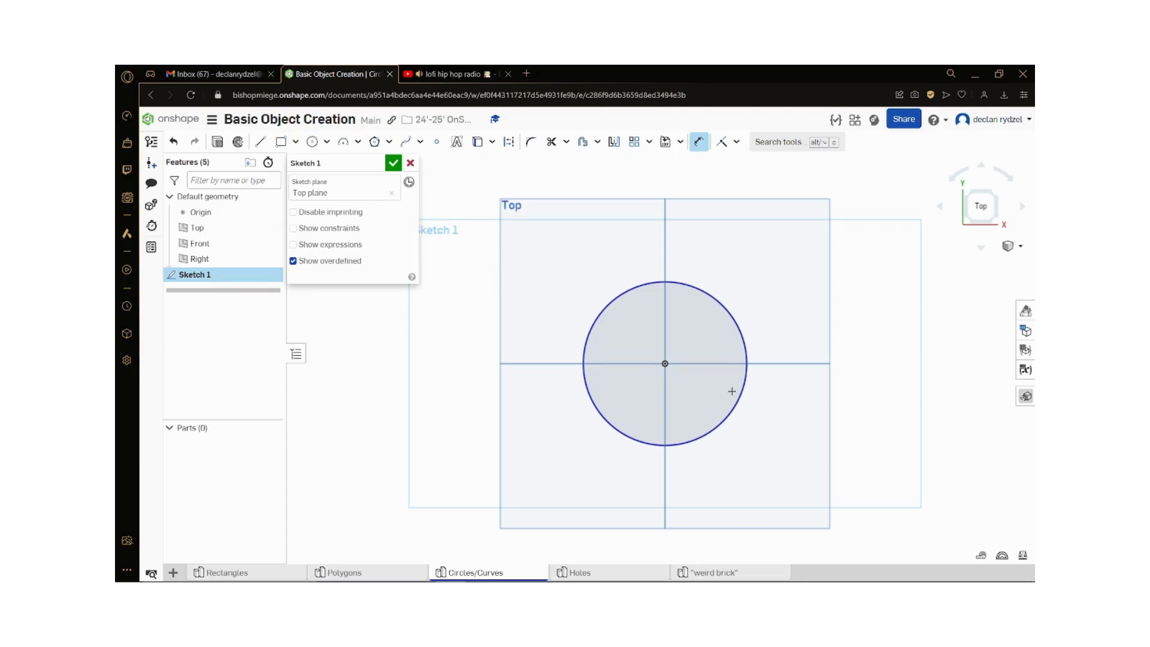
{"action": "left_click", "coordinate": [734, 403]}
{"action": "left_click", "coordinate": [790, 460]}
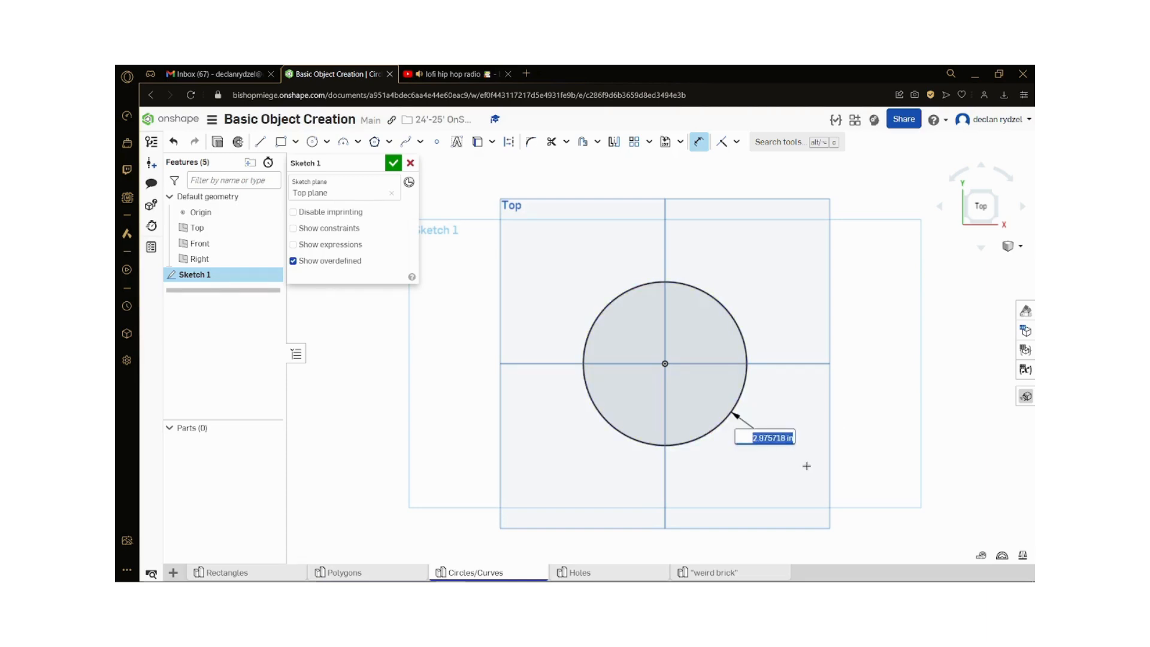
{"action": "type", "text": "3"}
{"action": "key", "text": "Return"}
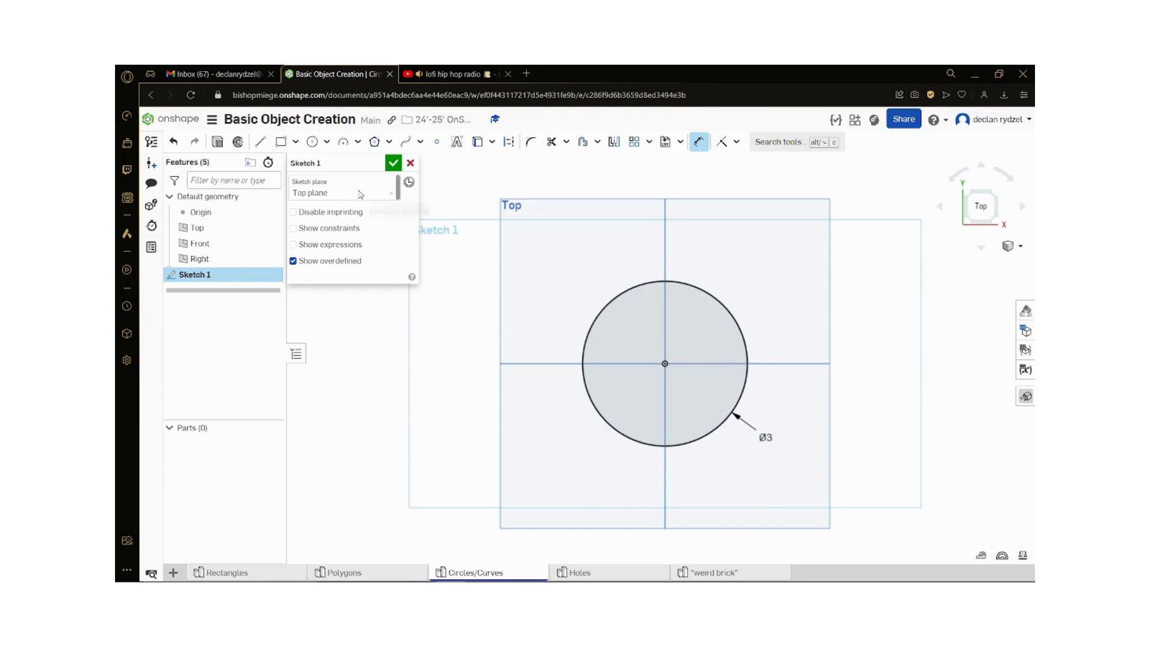
Step: Draw a 3 point circle through the origin, about 3.94 in in diameter, overlapping the left half of the first circle
{"action": "left_click", "coordinate": [329, 155]}
{"action": "left_click", "coordinate": [326, 183]}
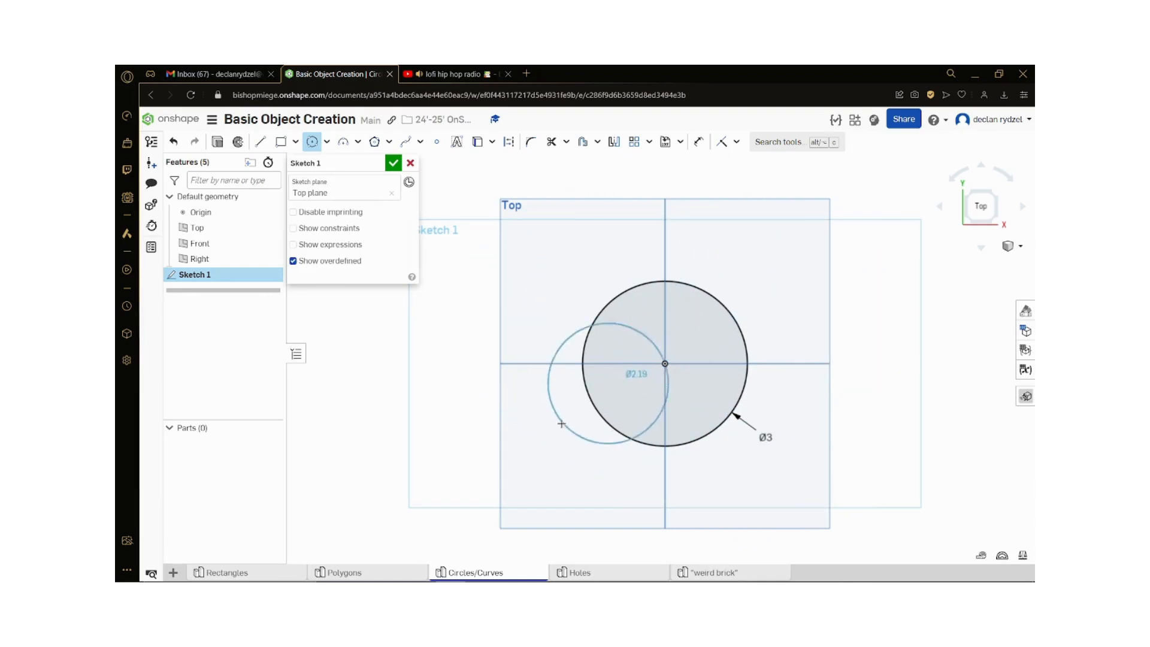
{"action": "left_click", "coordinate": [454, 405]}
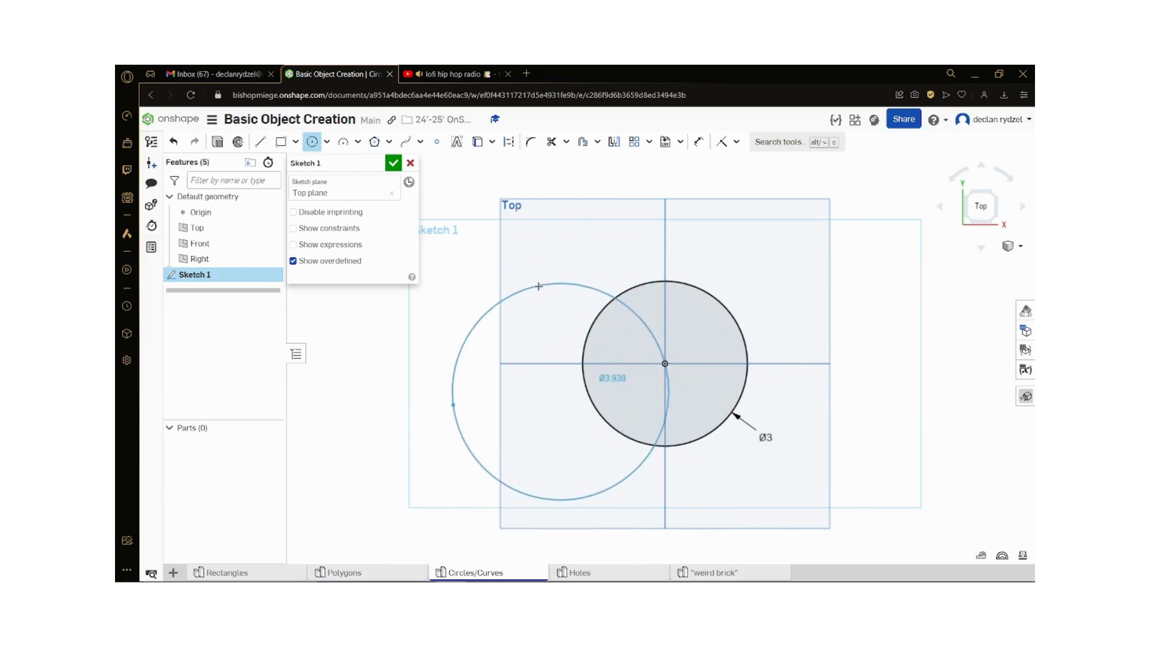
{"action": "left_click", "coordinate": [539, 285]}
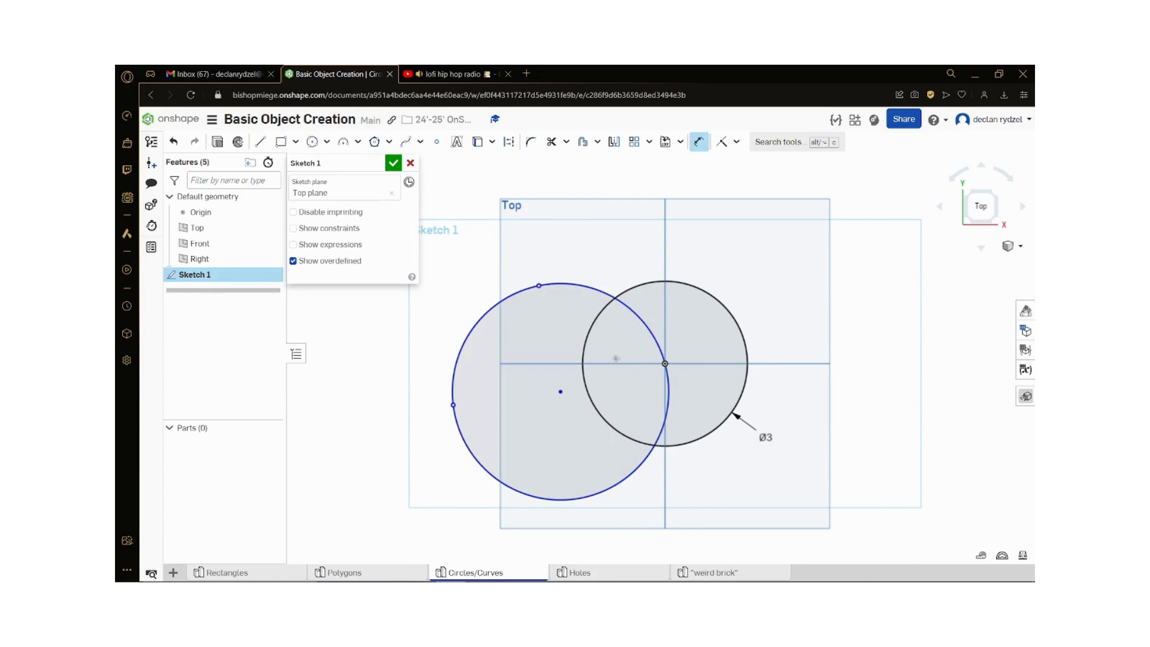
Step: Dimension the 3 point circle with a diameter of 3 in
{"action": "left_click", "coordinate": [589, 287]}
{"action": "left_click", "coordinate": [589, 243]}
{"action": "type", "text": "3.939264"}
{"action": "key", "text": "Return"}
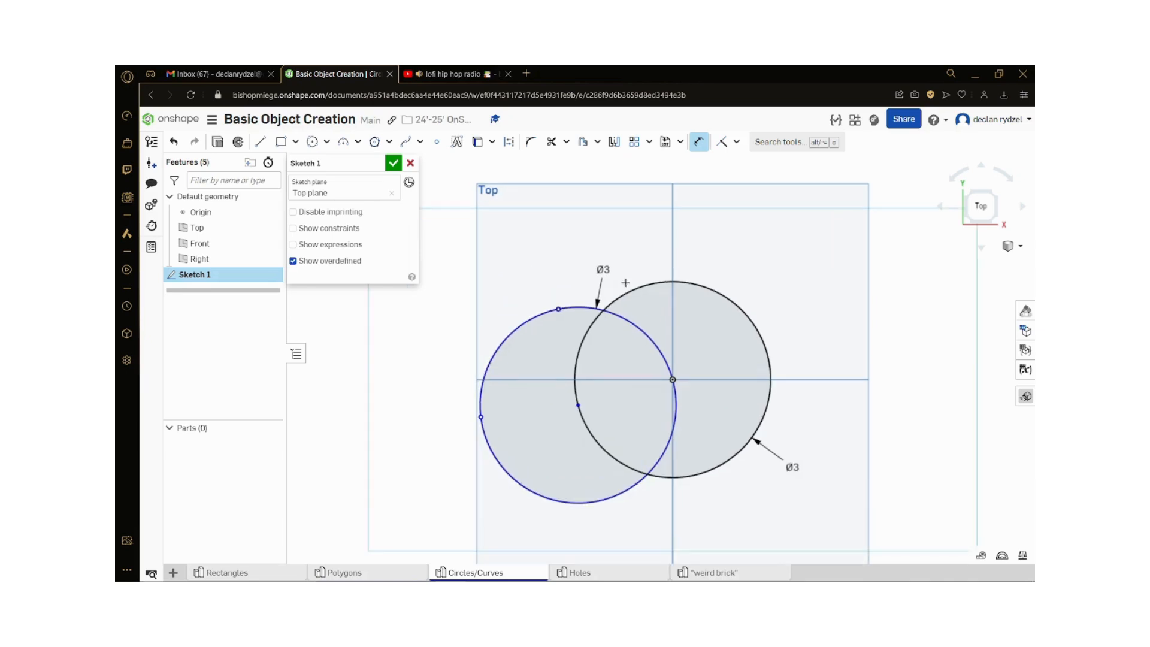
{"action": "scroll", "coordinate": [440, 363], "scroll_direction": "down", "scroll_amount": 2}
{"action": "scroll", "coordinate": [605, 451], "scroll_direction": "up", "scroll_amount": 2}
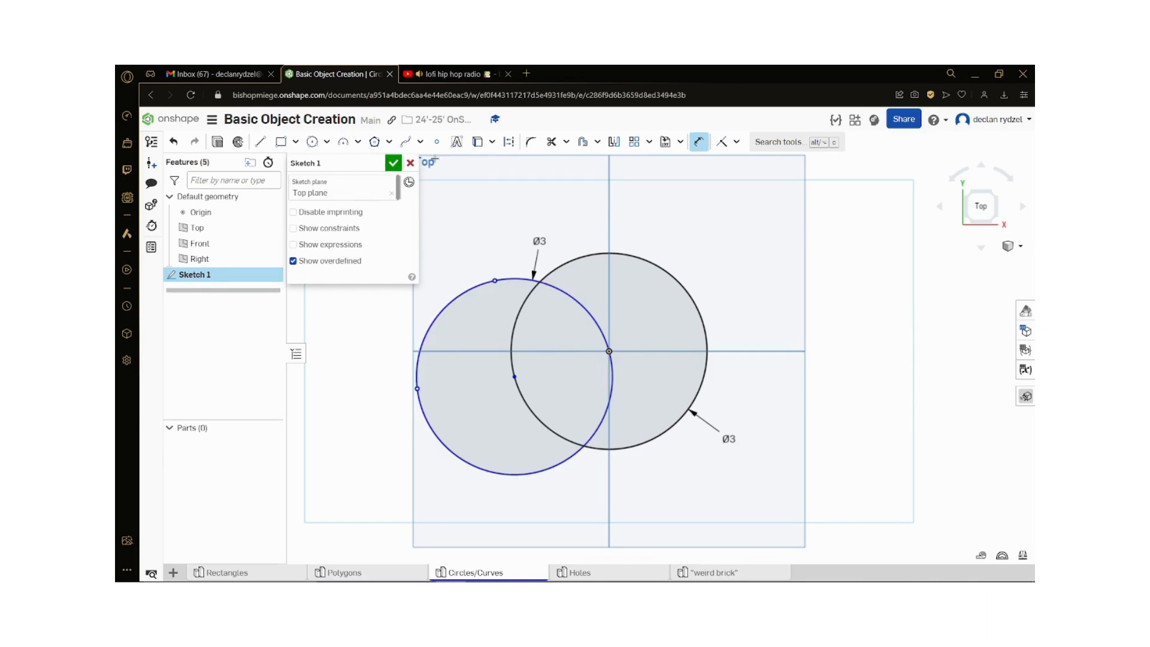
Step: Delete the 3 point circle from the sketch, keeping the circle centred on the origin
{"action": "key", "text": "Escape"}
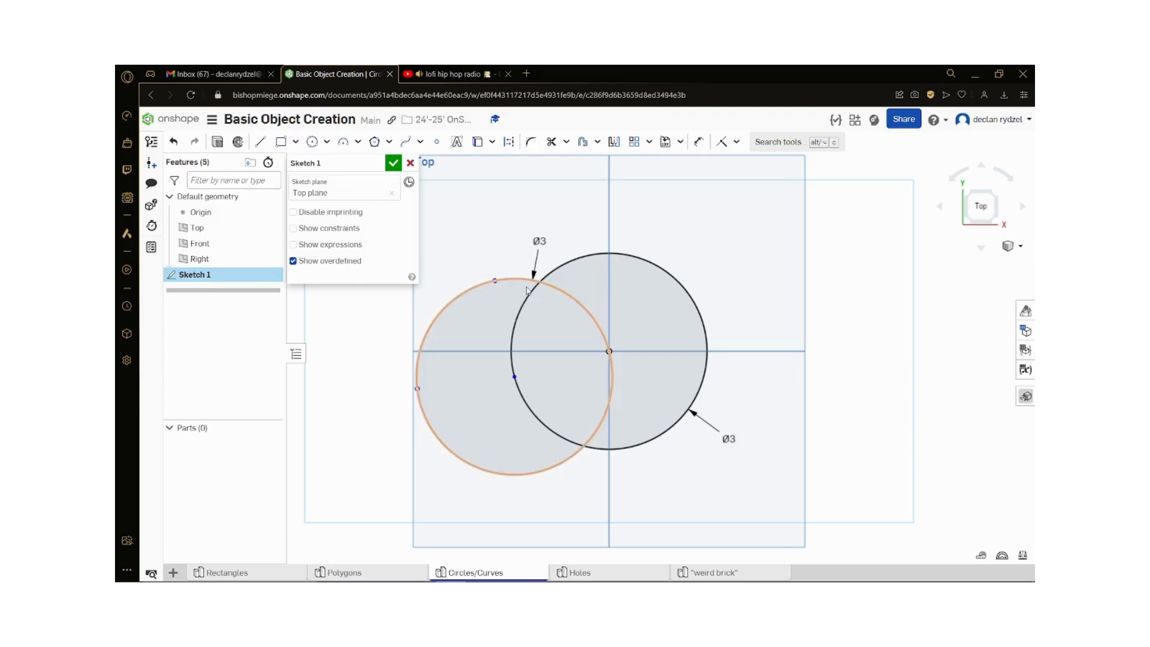
{"action": "left_click", "coordinate": [516, 280]}
{"action": "key", "text": "Delete"}
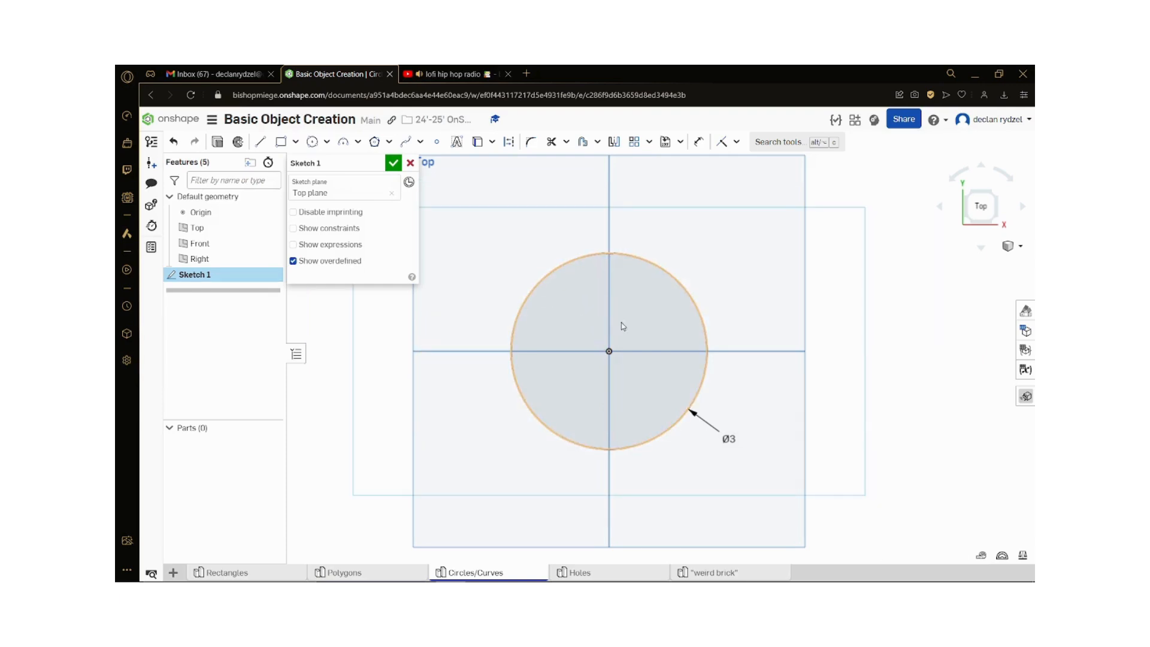
Step: Draw an ellipse centred on the origin around the 3 in circle, about 4.91 in wide and 5.12 in high
{"action": "left_click", "coordinate": [326, 141]}
{"action": "left_click", "coordinate": [327, 200]}
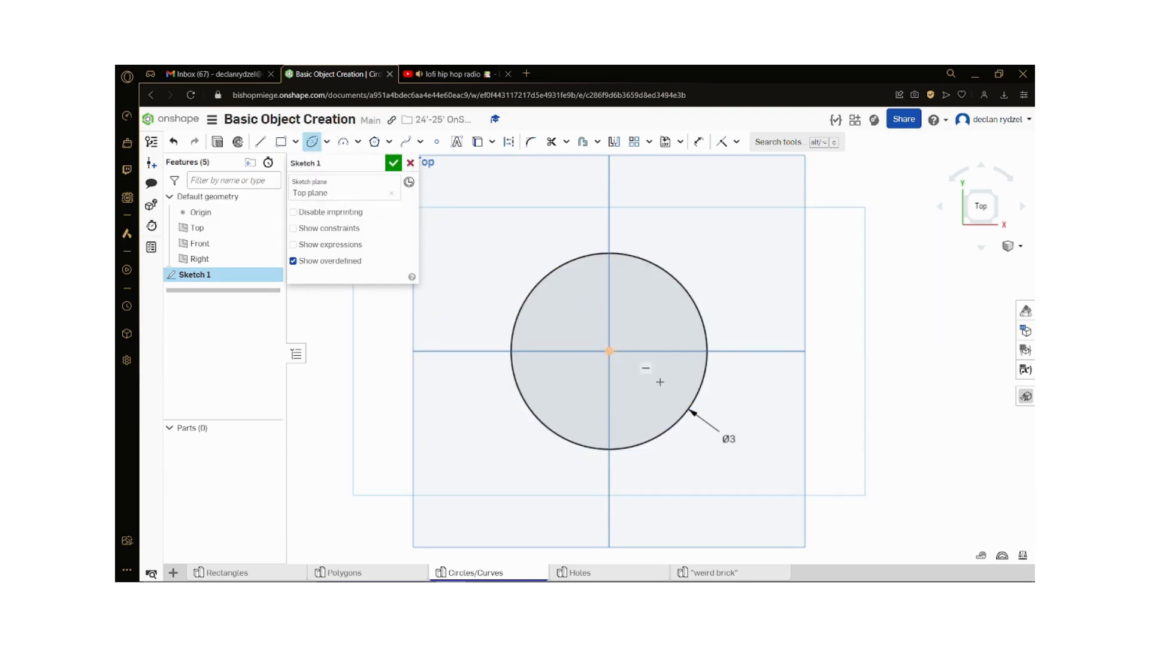
{"action": "left_click", "coordinate": [609, 352]}
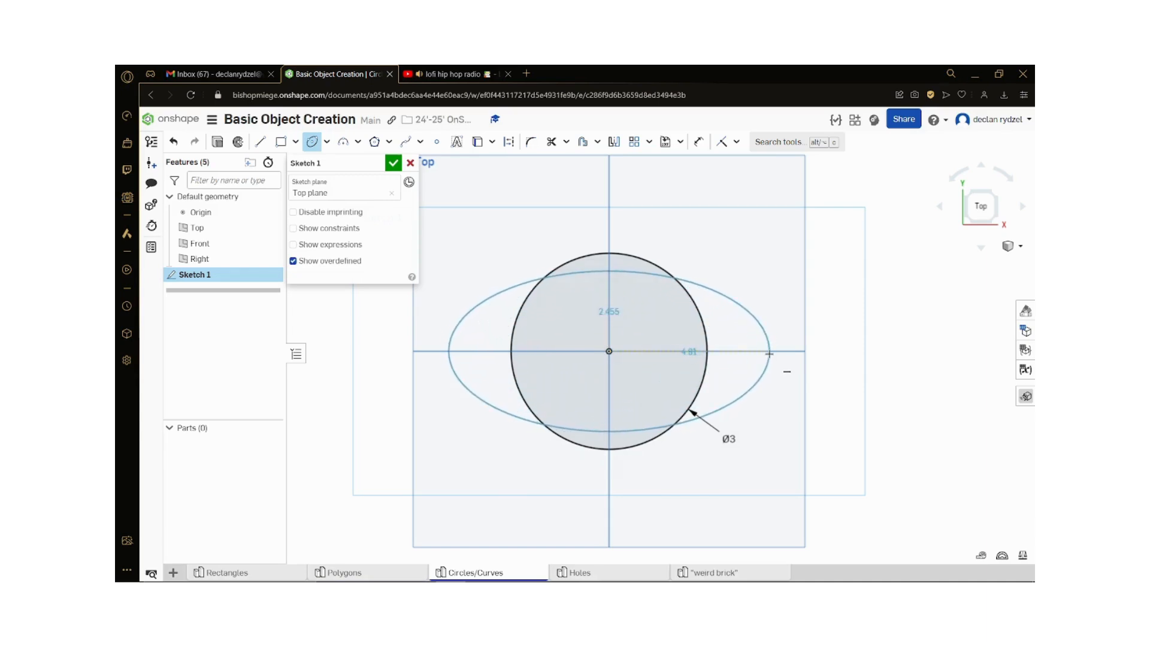
{"action": "left_click", "coordinate": [769, 352]}
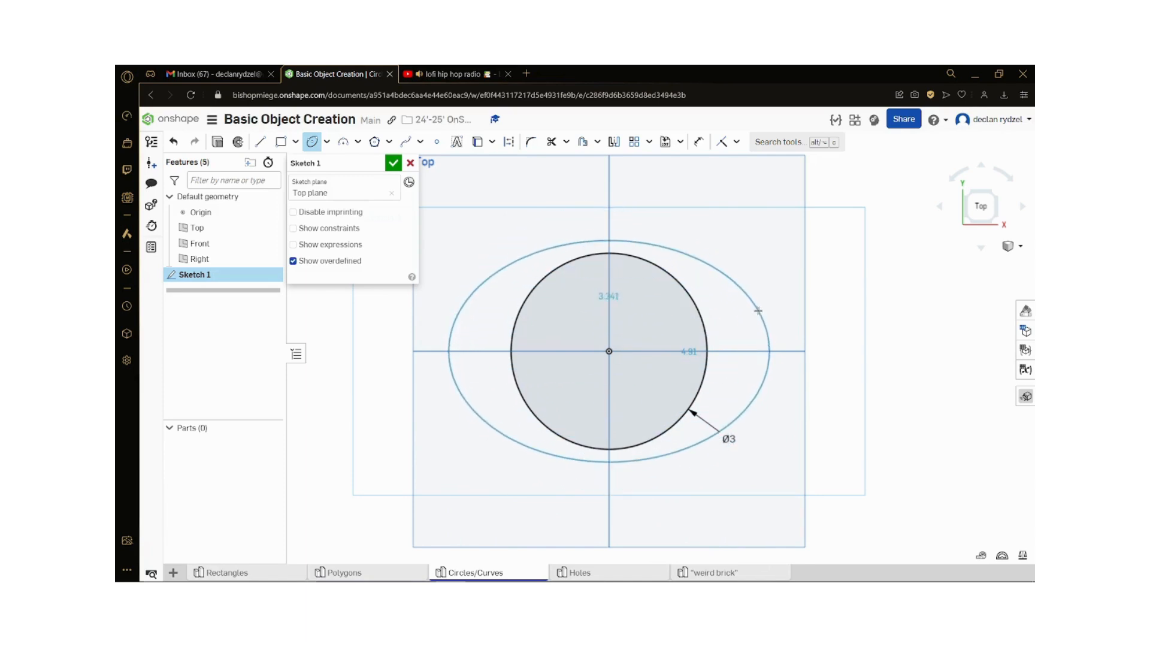
{"action": "left_click", "coordinate": [750, 273]}
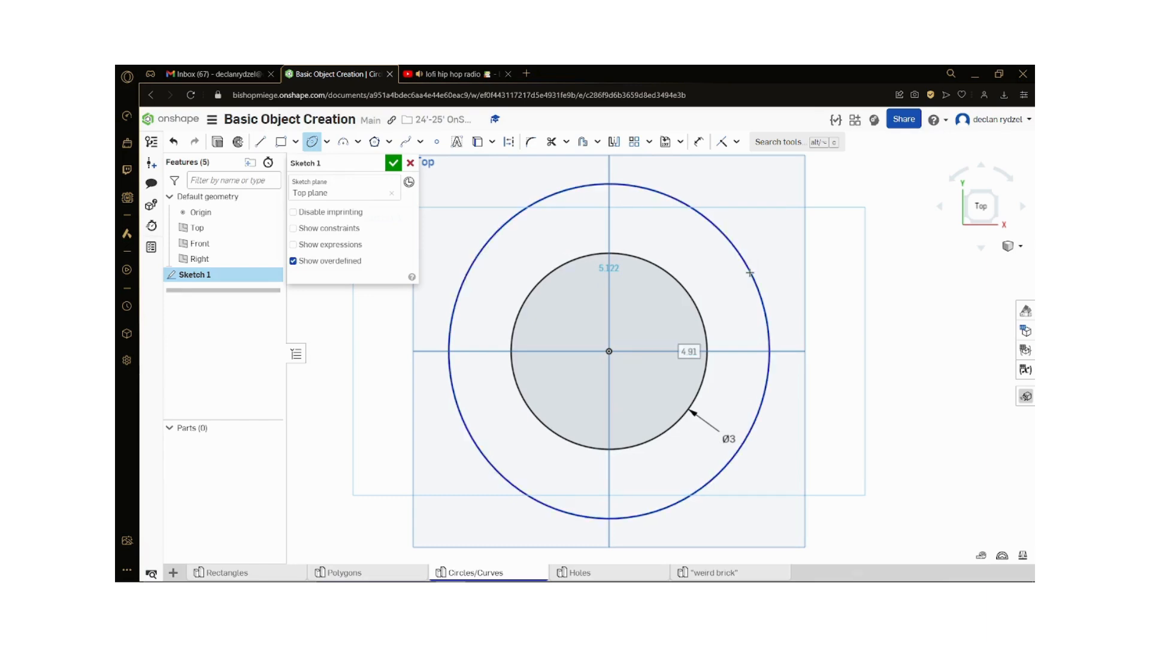
Step: Dimension the ellipse with a height of 5 in and a width of 5 in
{"action": "key", "text": "d"}
{"action": "left_click", "coordinate": [757, 285]}
{"action": "left_click", "coordinate": [779, 276]}
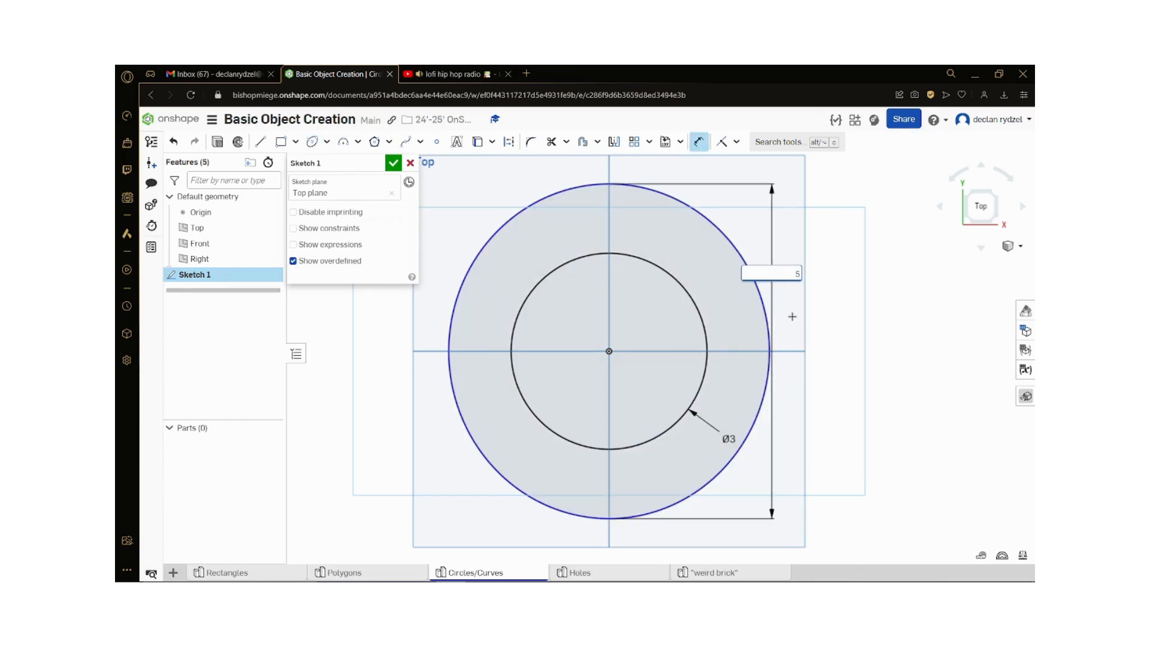
{"action": "key", "text": "Return"}
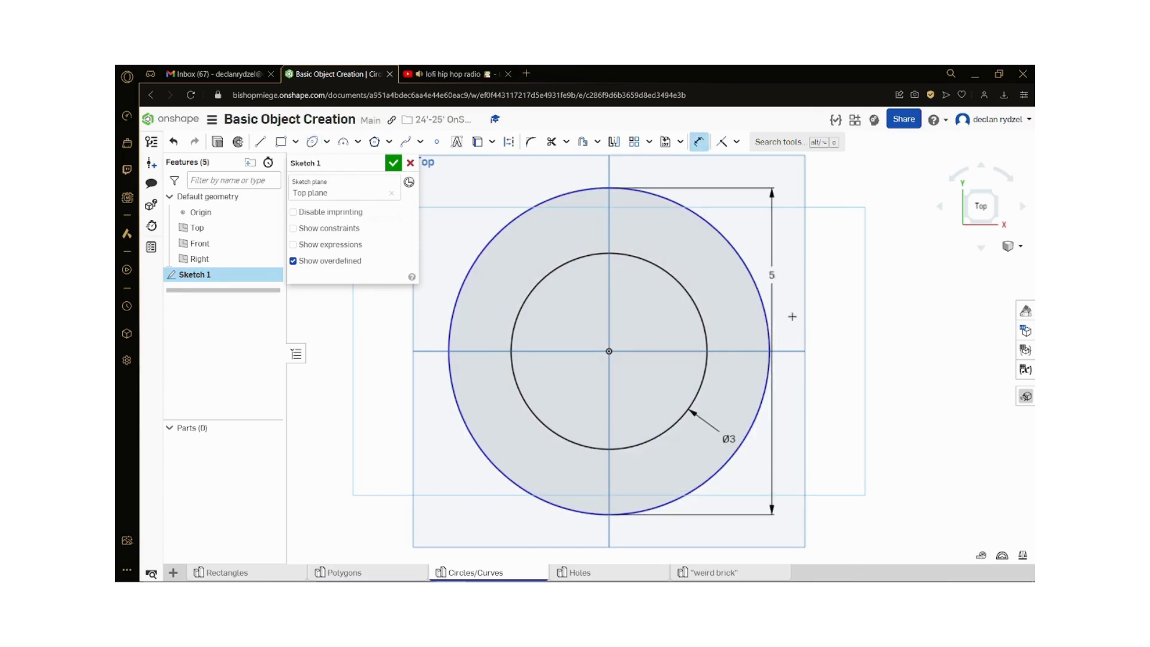
{"action": "left_click", "coordinate": [446, 354]}
{"action": "key", "text": "d"}
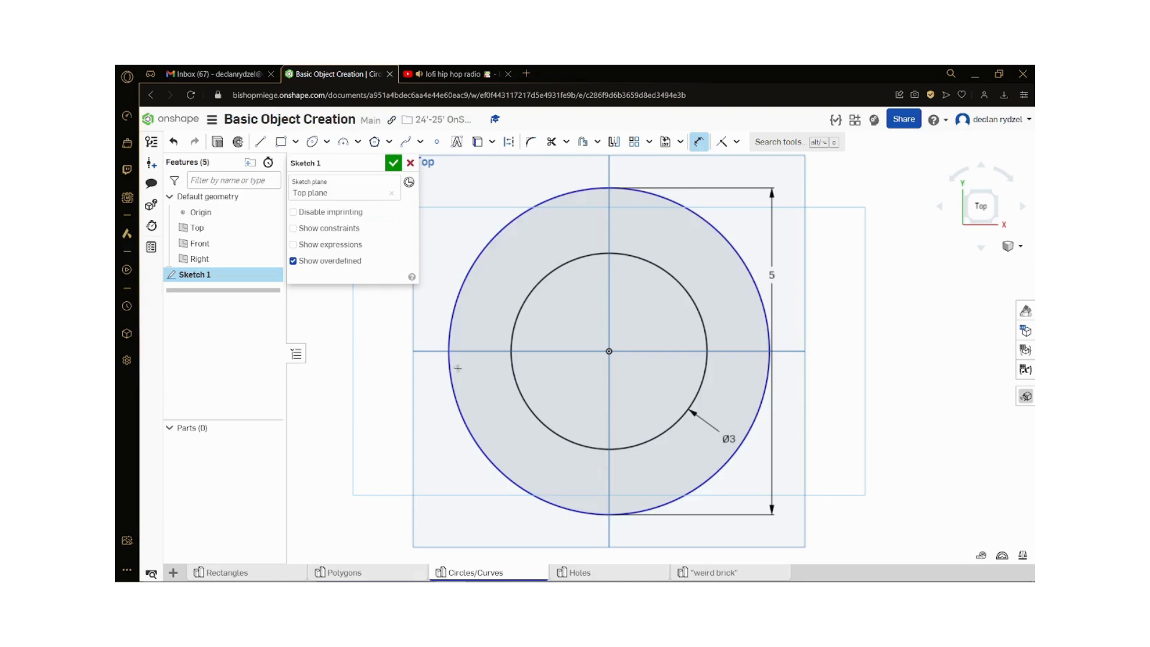
{"action": "left_click", "coordinate": [458, 386]}
{"action": "left_click", "coordinate": [654, 518]}
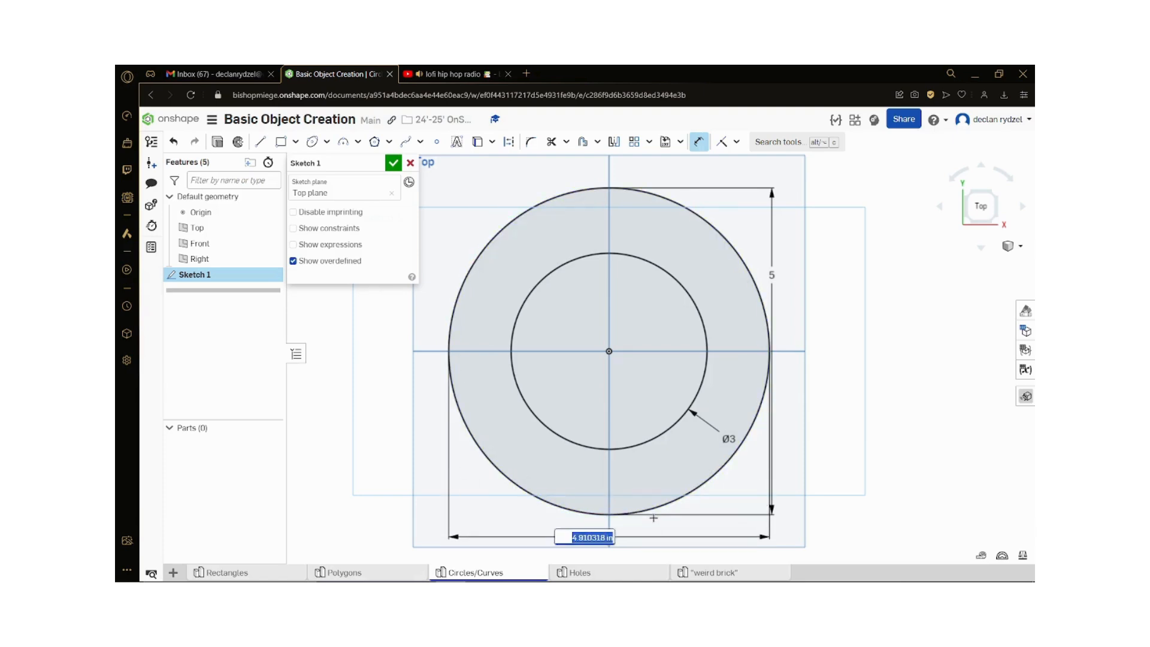
{"action": "type", "text": "5"}
{"action": "key", "text": "Return"}
{"action": "key", "text": "Escape"}
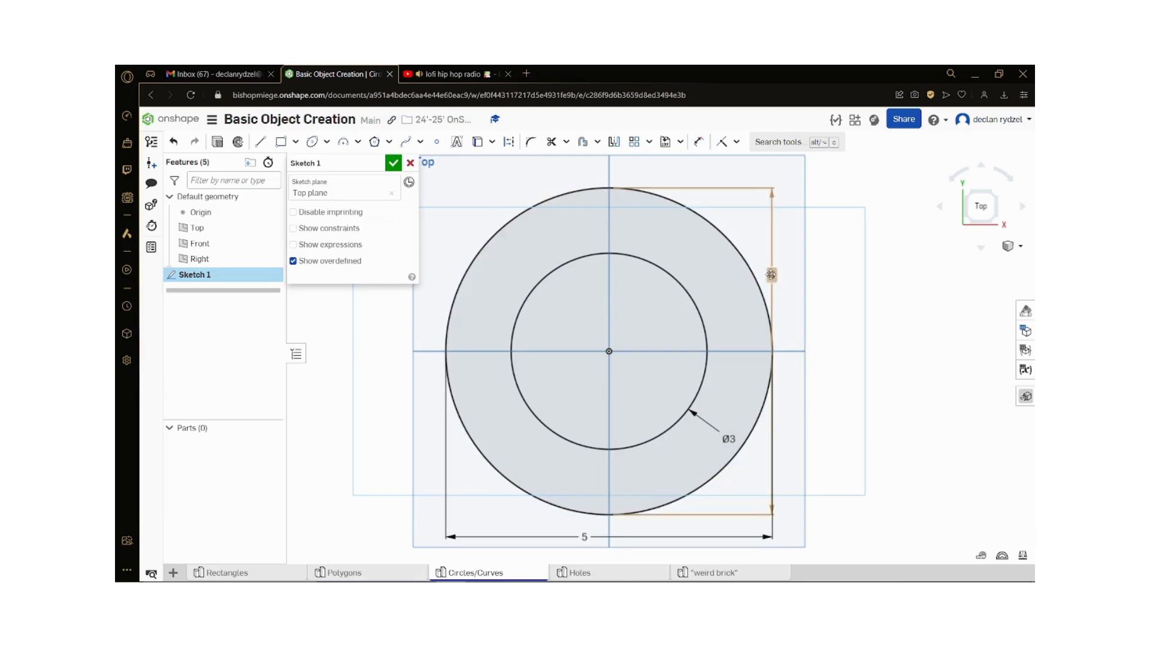
Step: Delete the ellipse and its dimensions from the sketch, keeping the 3 in circle
{"action": "left_click", "coordinate": [585, 536]}
{"action": "key", "text": "Delete"}
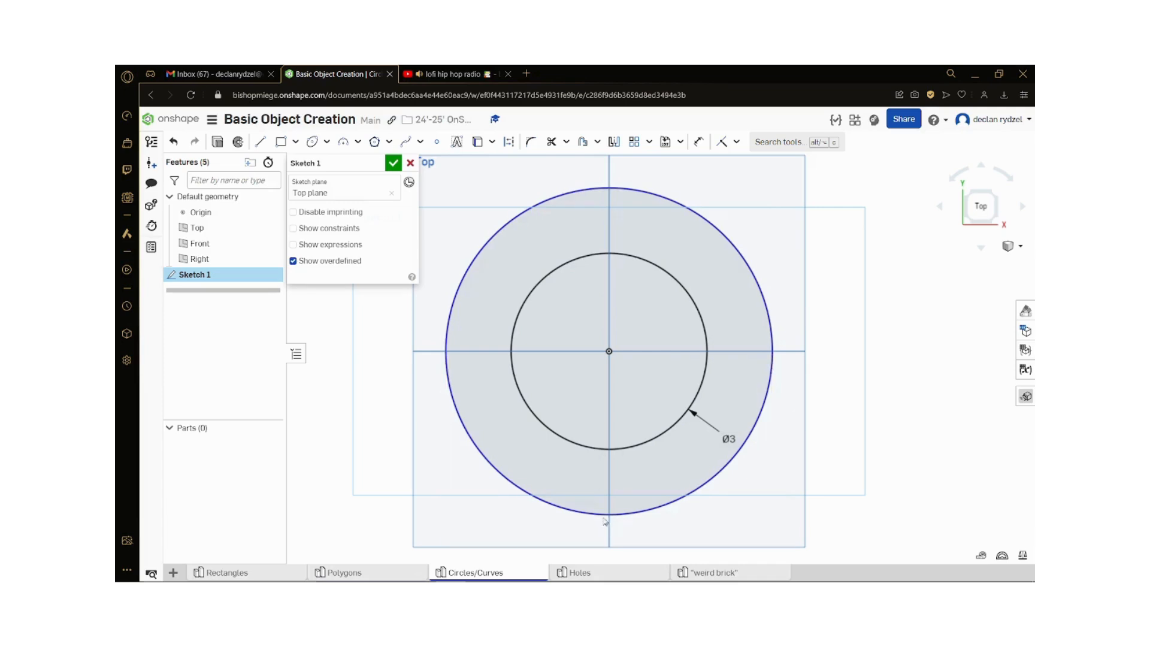
{"action": "left_click", "coordinate": [613, 514]}
{"action": "key", "text": "Delete"}
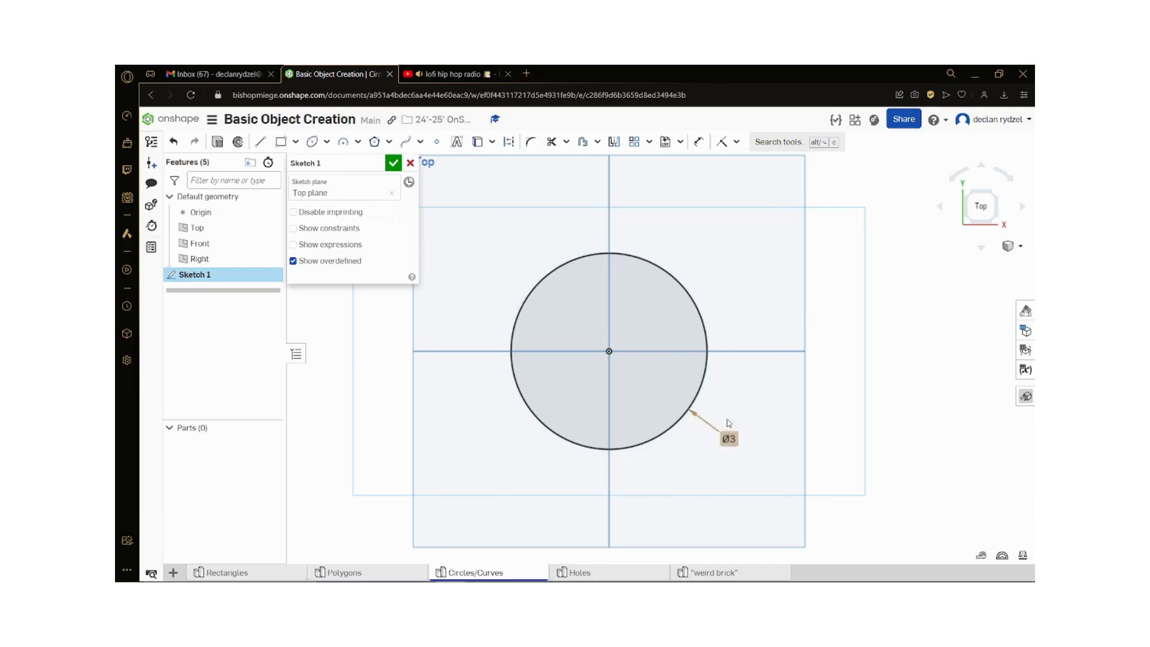
Step: Finish the sketch containing the 3 in circle
{"action": "left_click", "coordinate": [327, 144]}
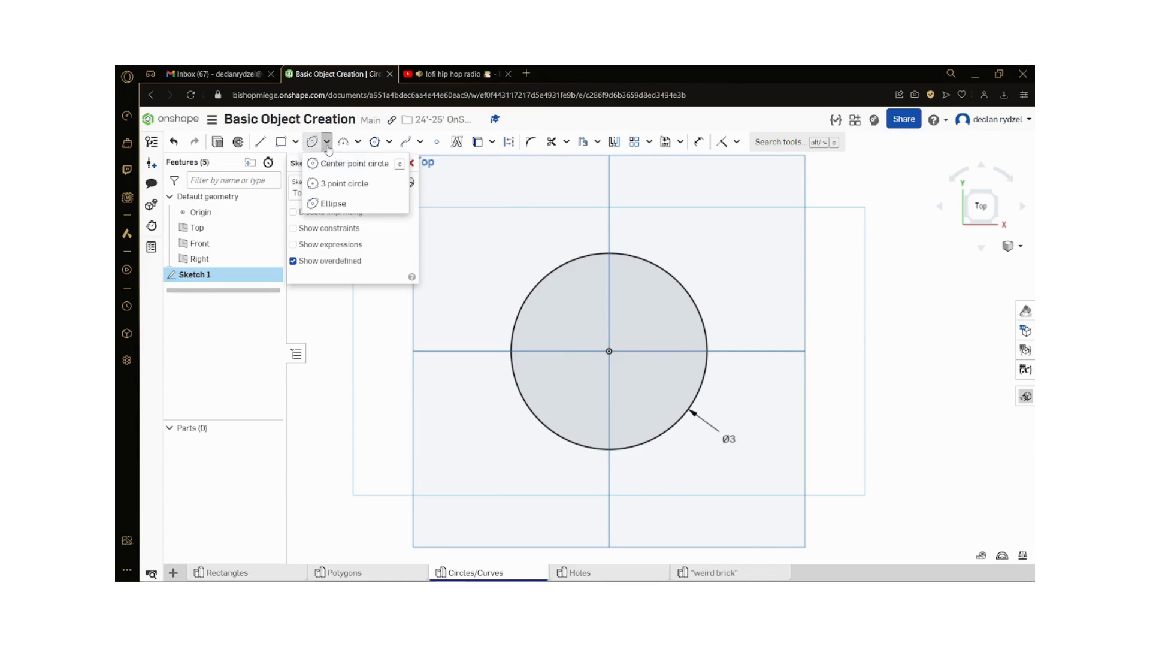
{"action": "left_click", "coordinate": [327, 145]}
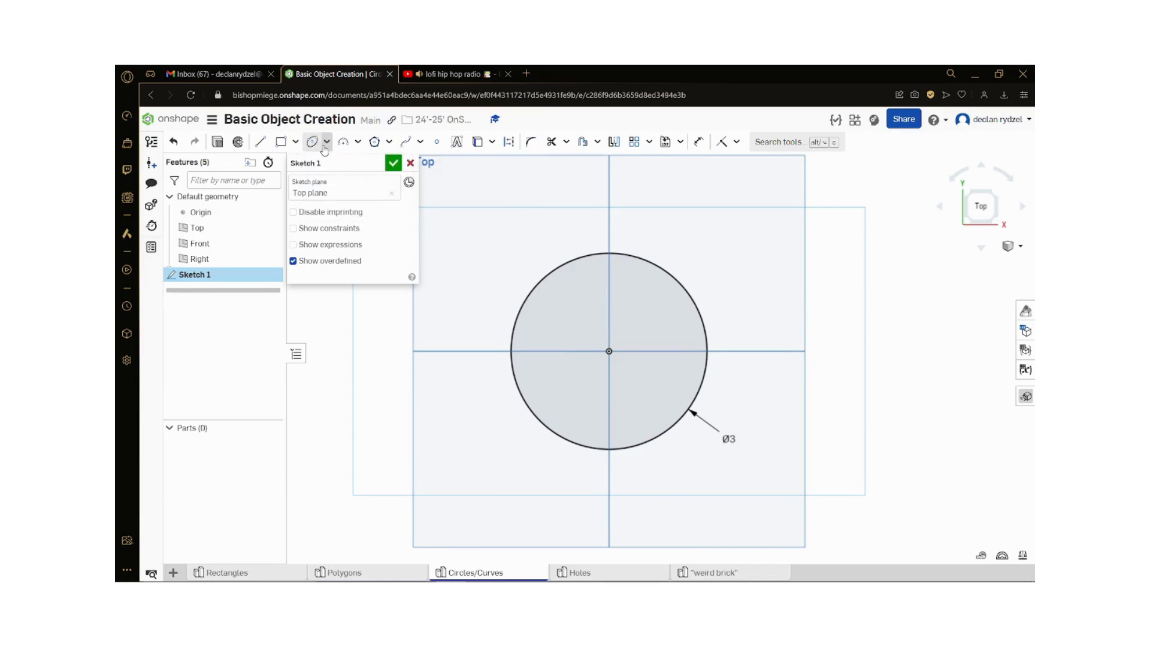
{"action": "left_click", "coordinate": [394, 163]}
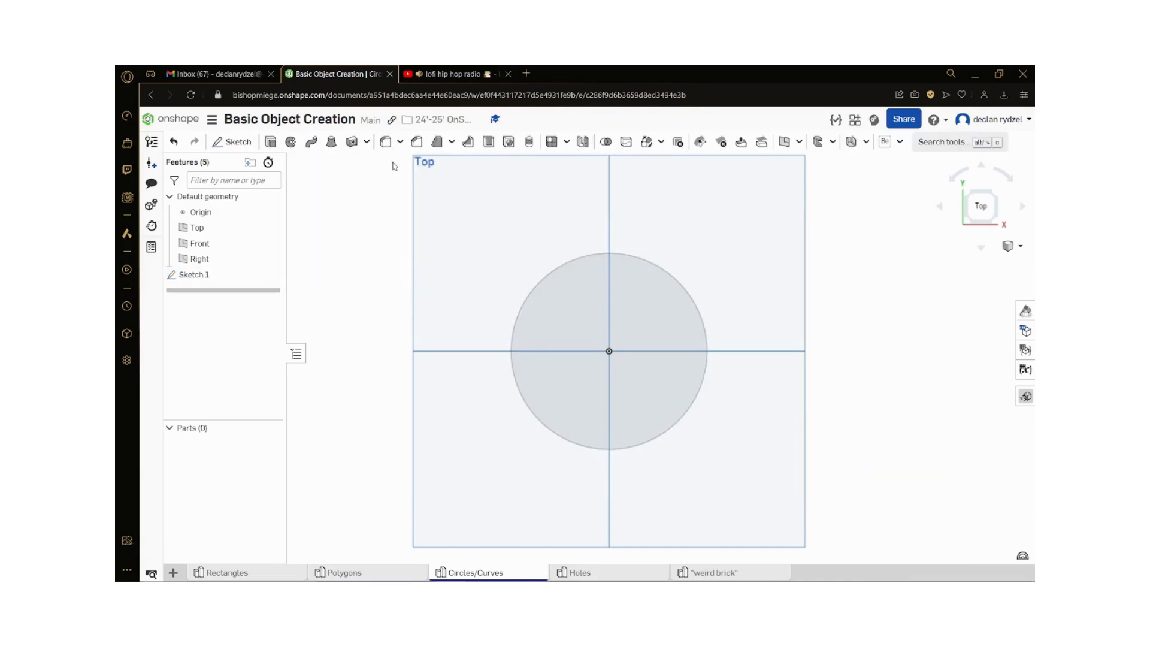
{"action": "left_click", "coordinate": [608, 347]}
{"action": "key", "text": "shift+e"}
{"action": "key", "text": "p"}
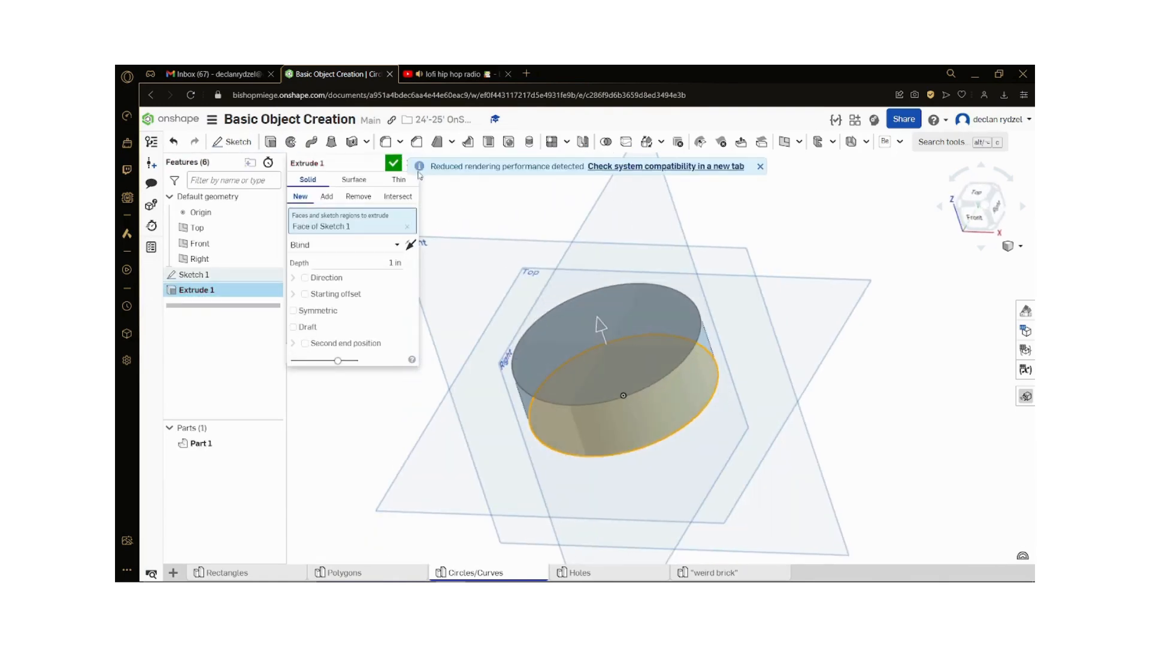
{"action": "left_click", "coordinate": [759, 167]}
{"action": "left_click", "coordinate": [411, 163]}
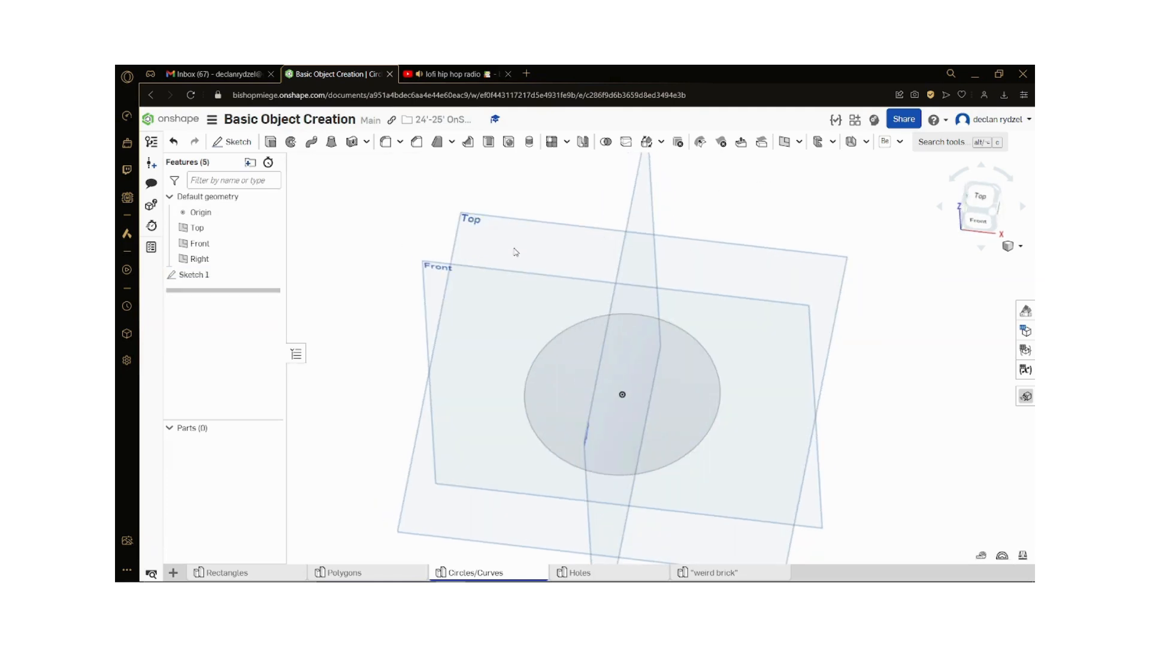
Step: Reopen Sketch 1 and draw a vertical line through the origin from the circle's highest to its lowest point
{"action": "left_click", "coordinate": [209, 276]}
{"action": "double_click", "coordinate": [209, 276]}
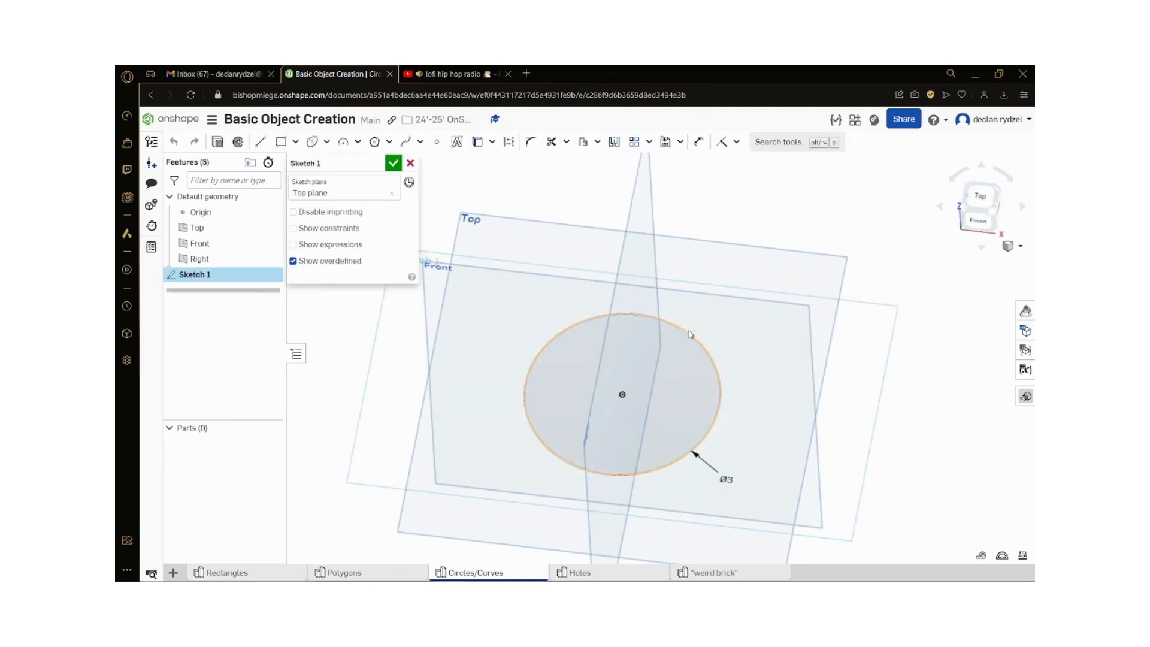
{"action": "key", "text": "n"}
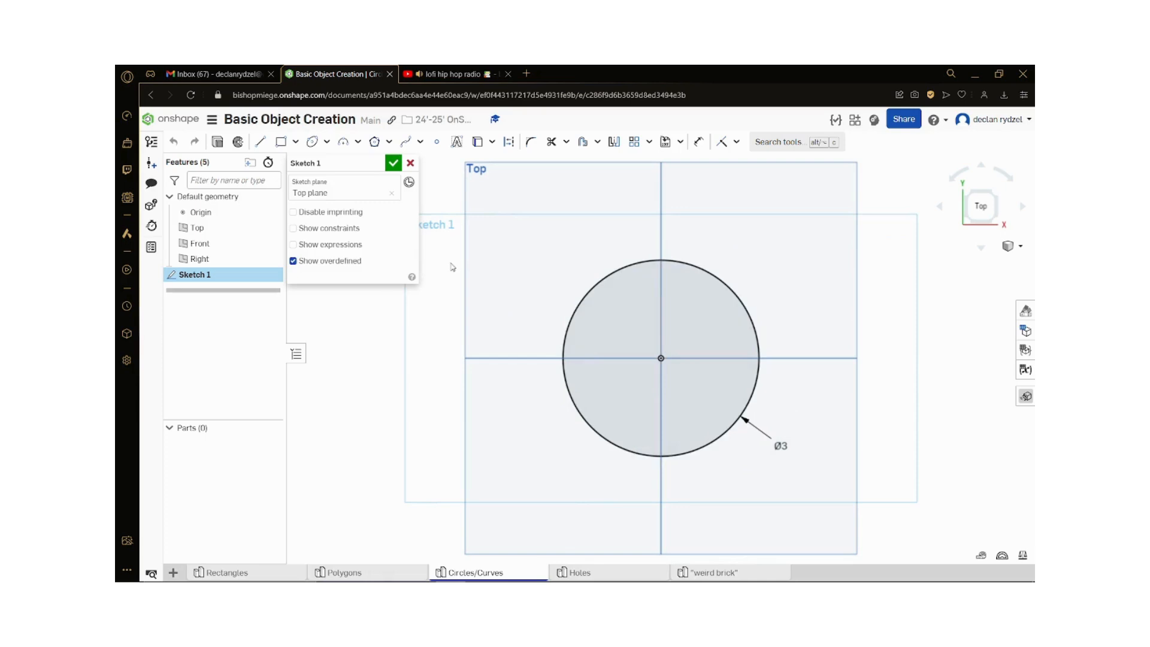
{"action": "left_click", "coordinate": [260, 141]}
{"action": "left_click", "coordinate": [662, 258]}
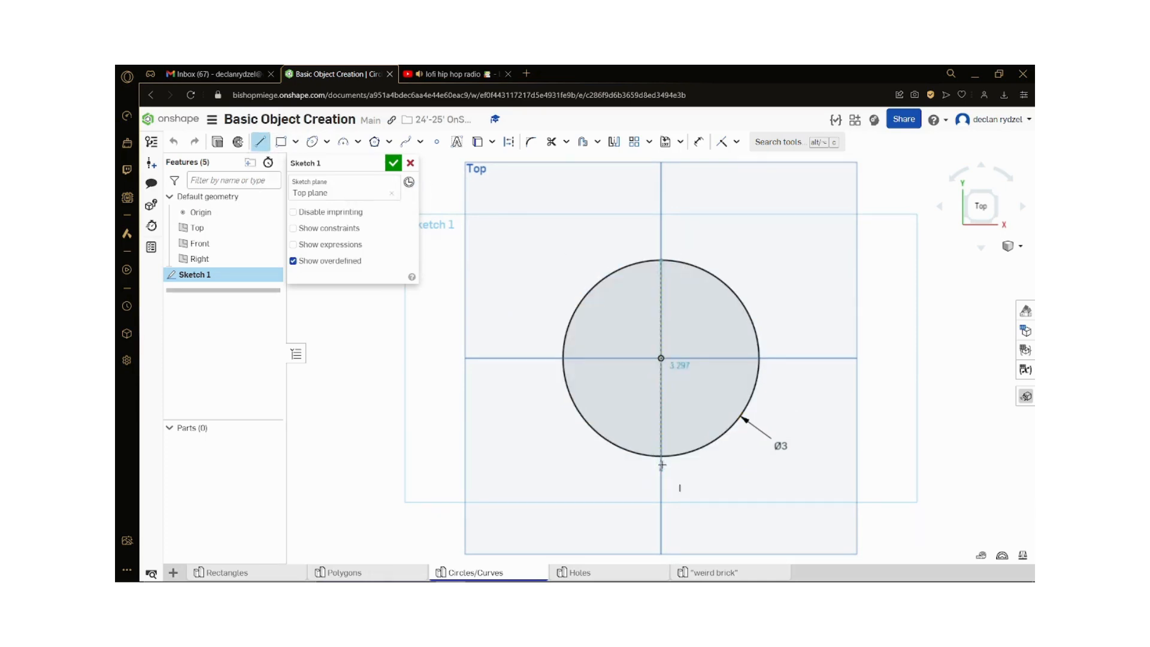
{"action": "left_click", "coordinate": [661, 455]}
{"action": "key", "text": "Escape"}
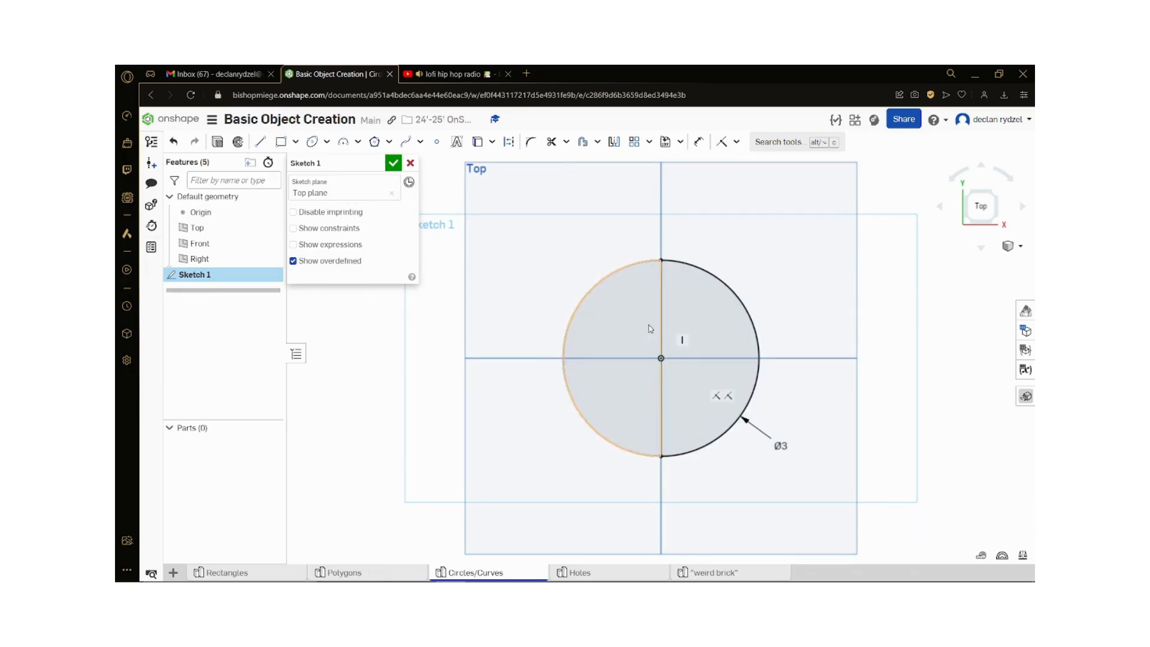
Step: Trim away the left half of the circle and finish the sketch
{"action": "left_click", "coordinate": [550, 144]}
{"action": "left_click", "coordinate": [605, 279]}
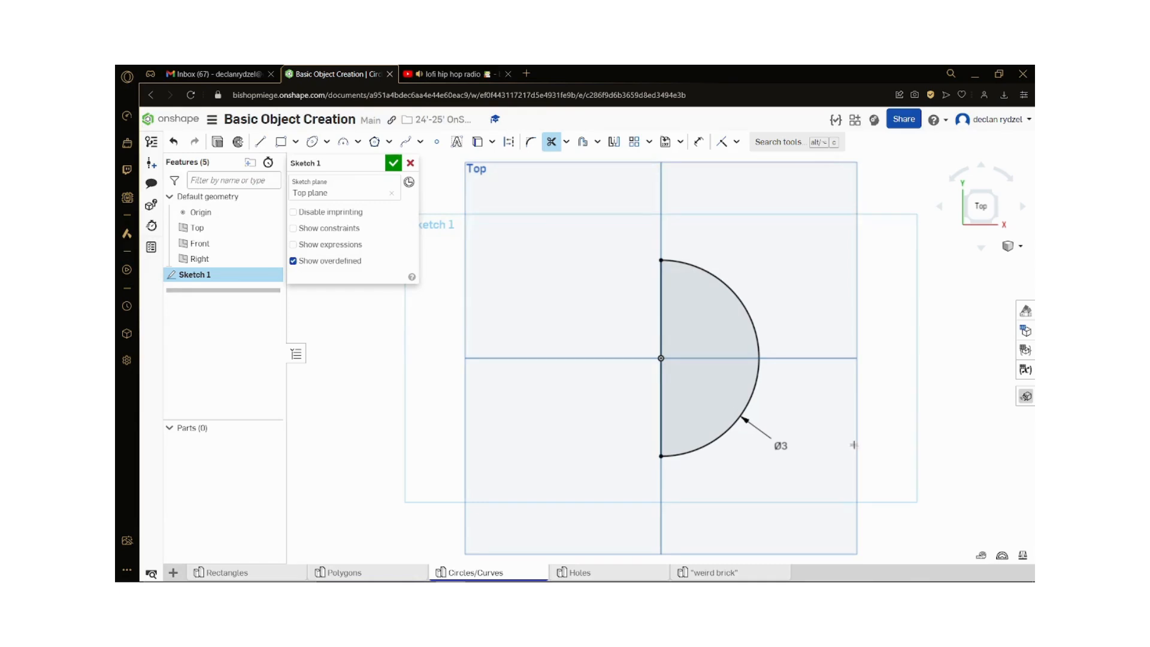
{"action": "scroll", "coordinate": [854, 444], "scroll_direction": "up", "scroll_amount": 1}
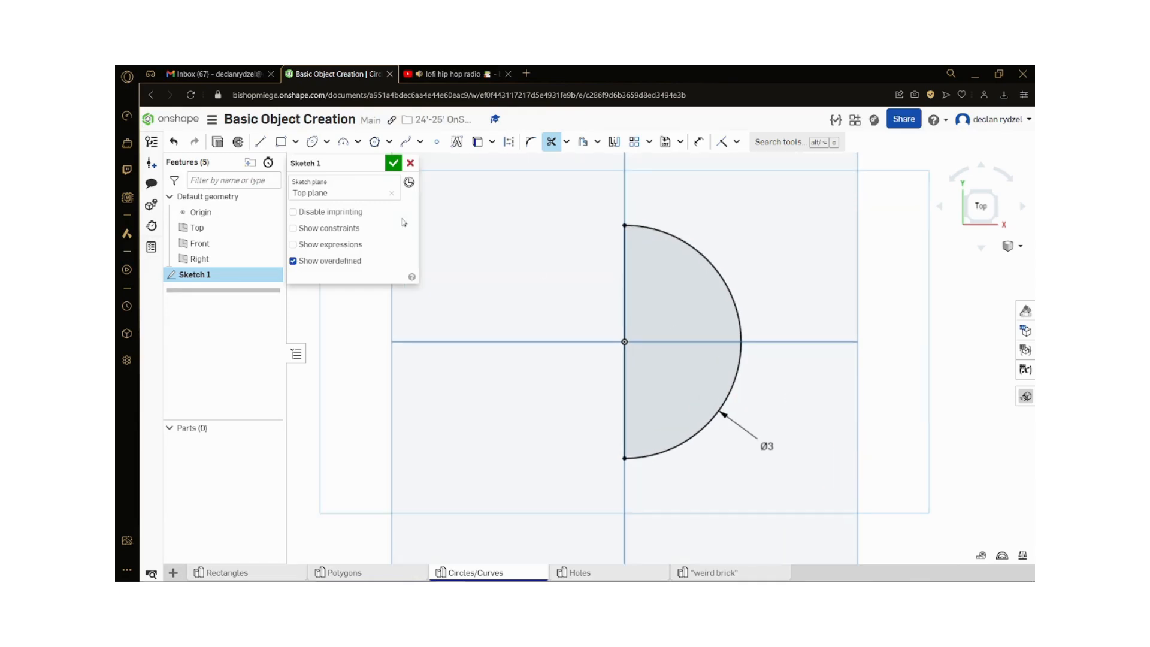
{"action": "left_click", "coordinate": [394, 163]}
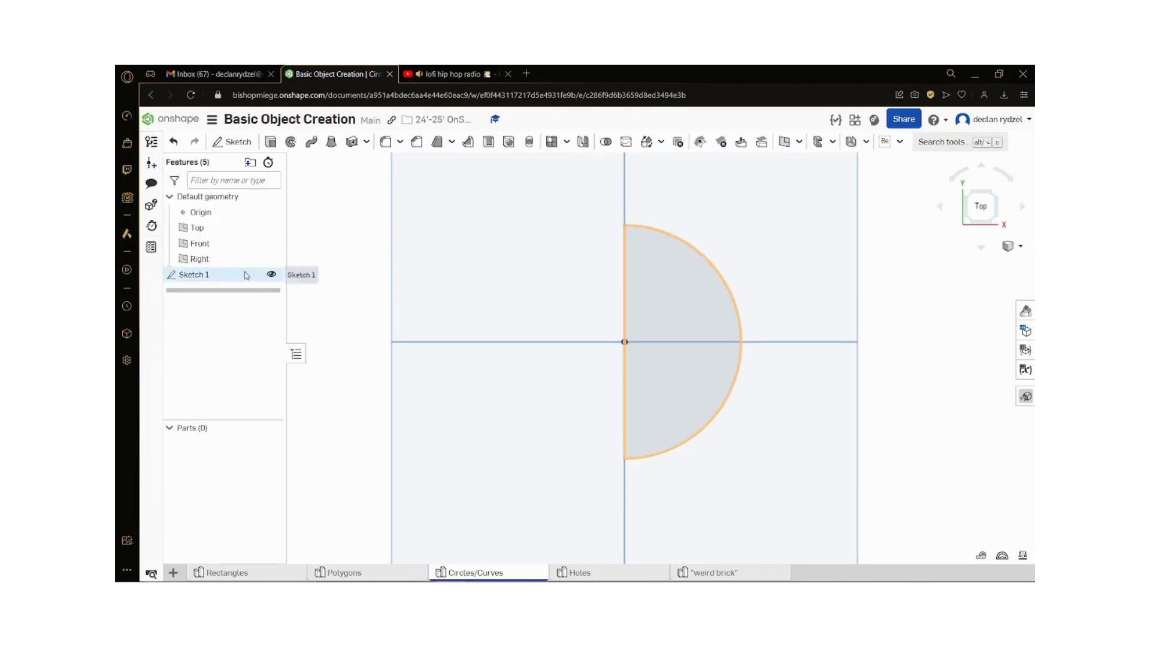
Step: Reopen Sketch 1 and draw a 3 point arc between the vertical line's endpoints, following the existing semicircle on the right
{"action": "double_click", "coordinate": [198, 274]}
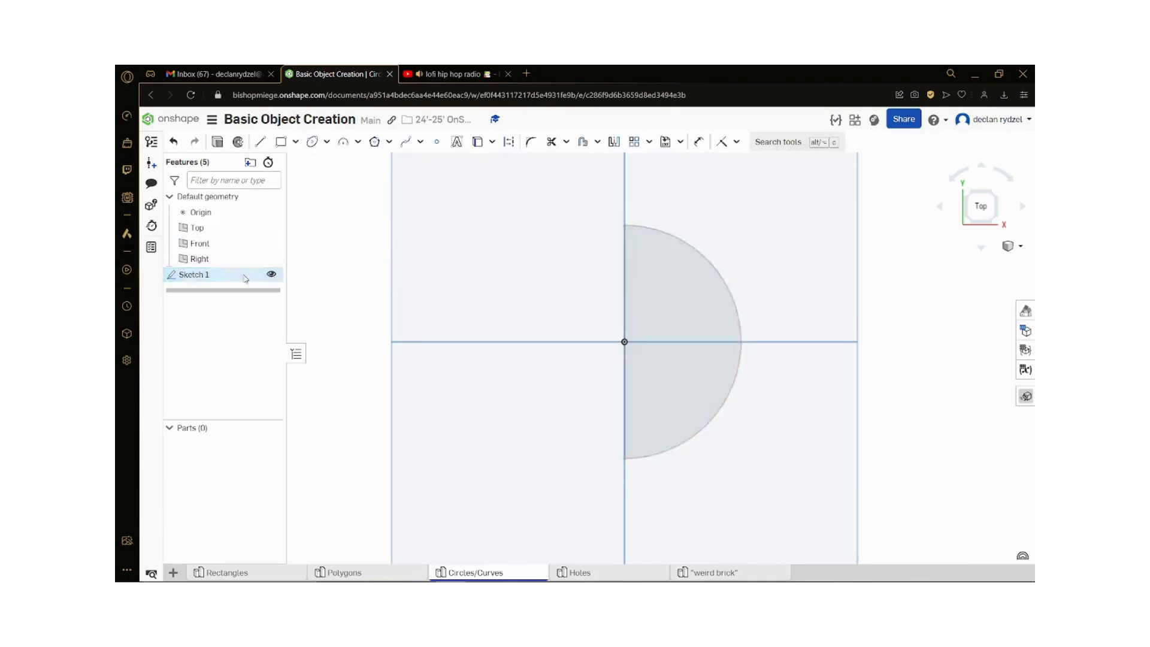
{"action": "left_click", "coordinate": [358, 145]}
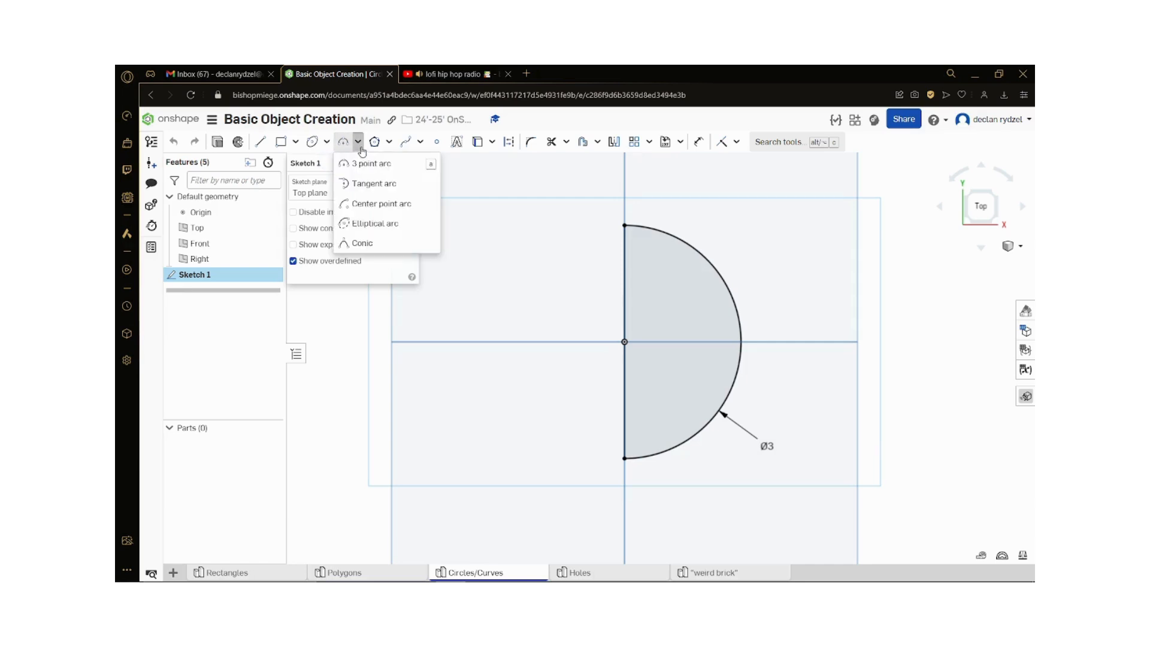
{"action": "left_click", "coordinate": [363, 145]}
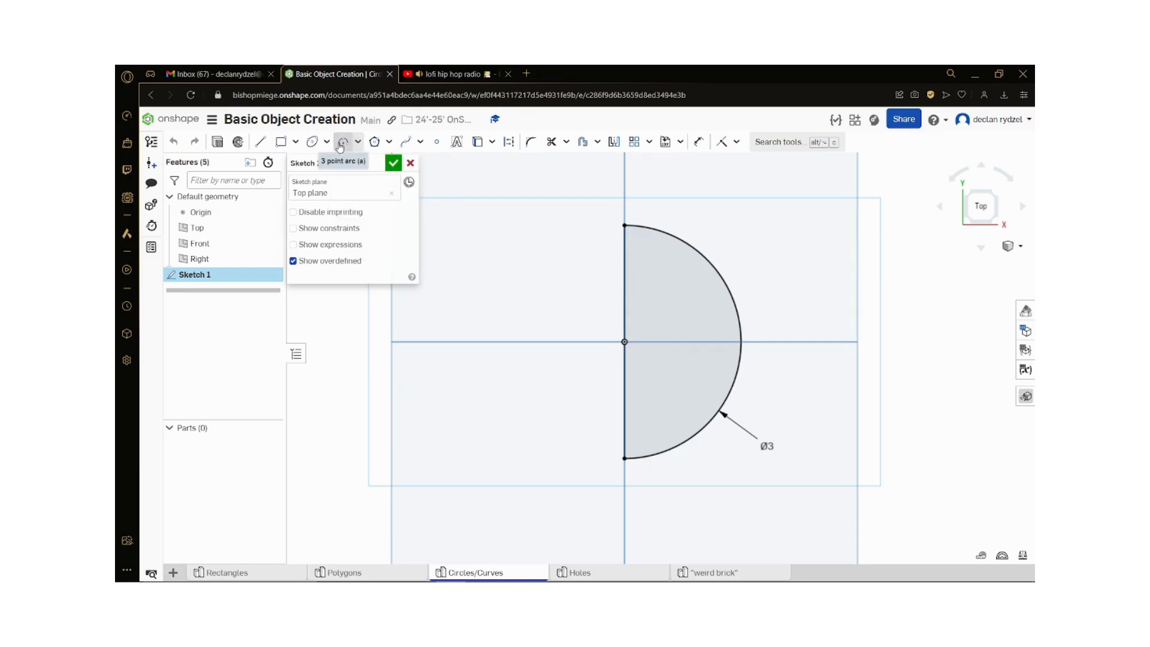
{"action": "left_click", "coordinate": [340, 146]}
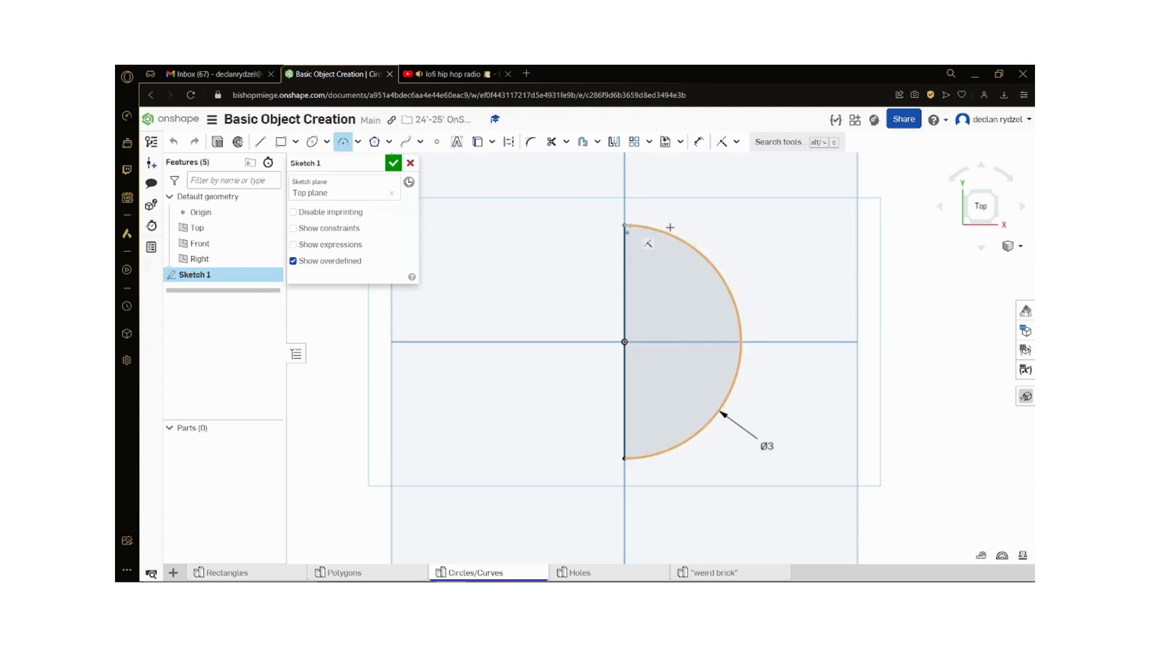
{"action": "left_click", "coordinate": [625, 225]}
{"action": "left_click", "coordinate": [623, 459]}
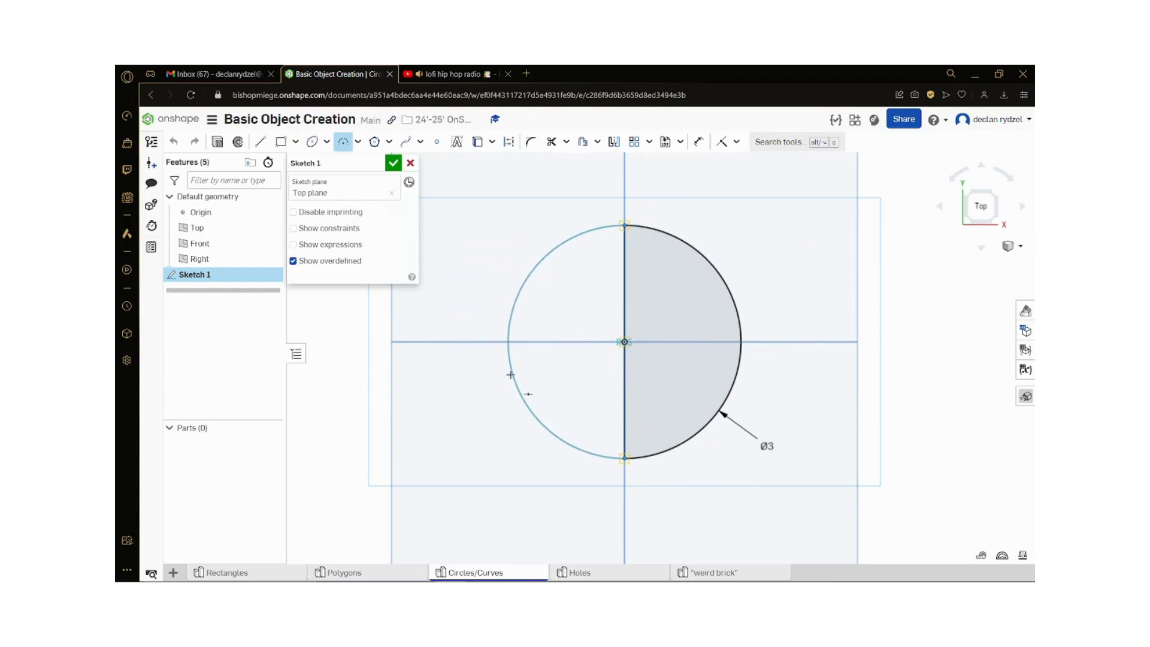
{"action": "left_click", "coordinate": [740, 343]}
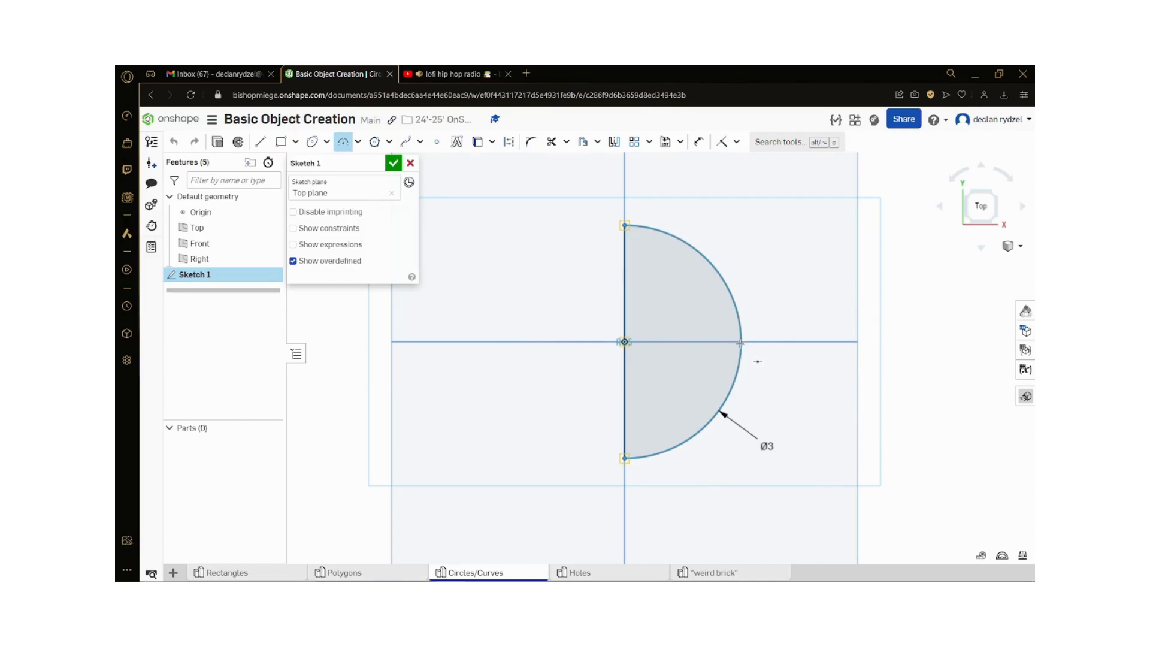
{"action": "key", "text": "Escape"}
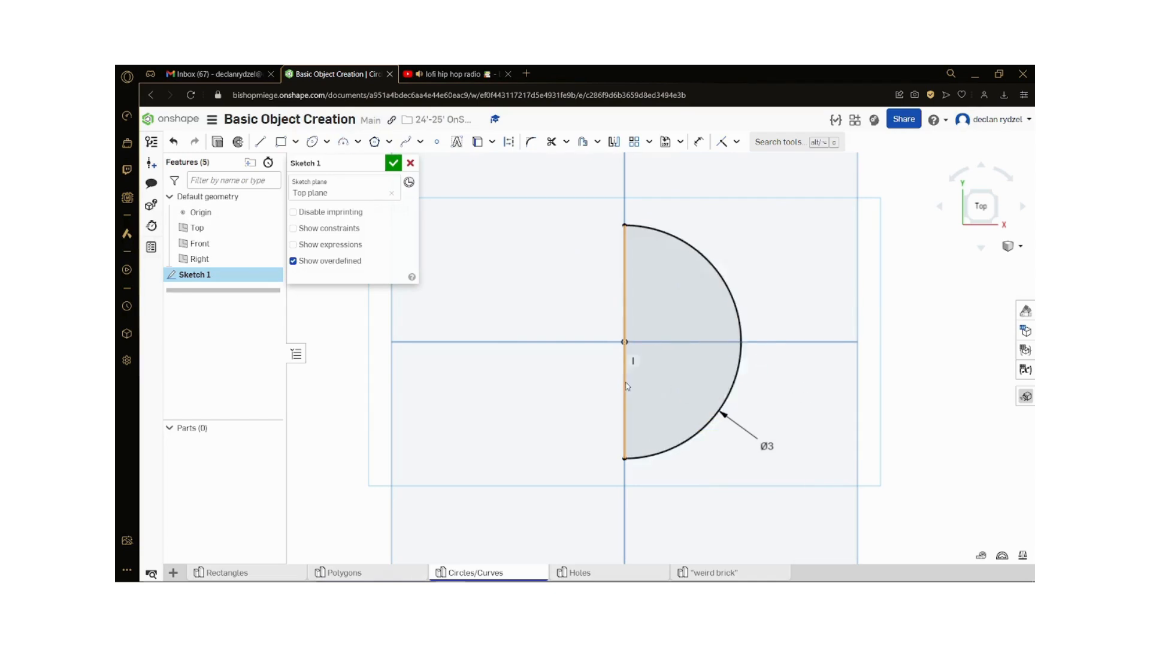
Step: Draw a vertical line joining the arc's two endpoints and finish the sketch
{"action": "key", "text": "l"}
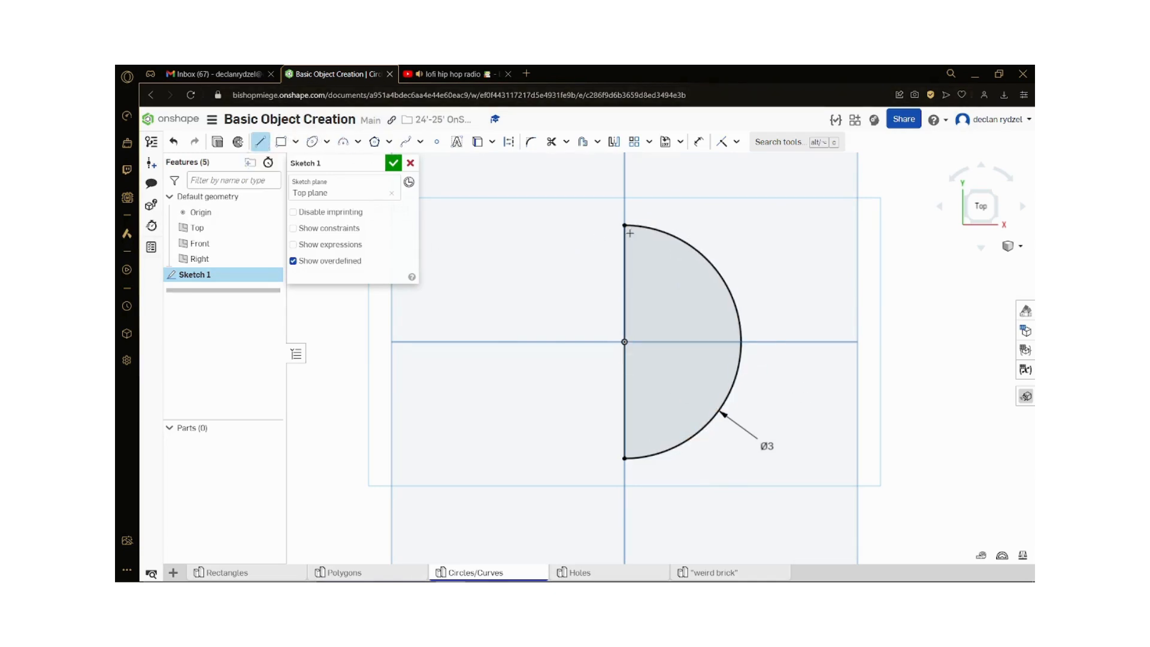
{"action": "left_click", "coordinate": [625, 226]}
{"action": "left_click", "coordinate": [624, 458]}
{"action": "key", "text": "Escape"}
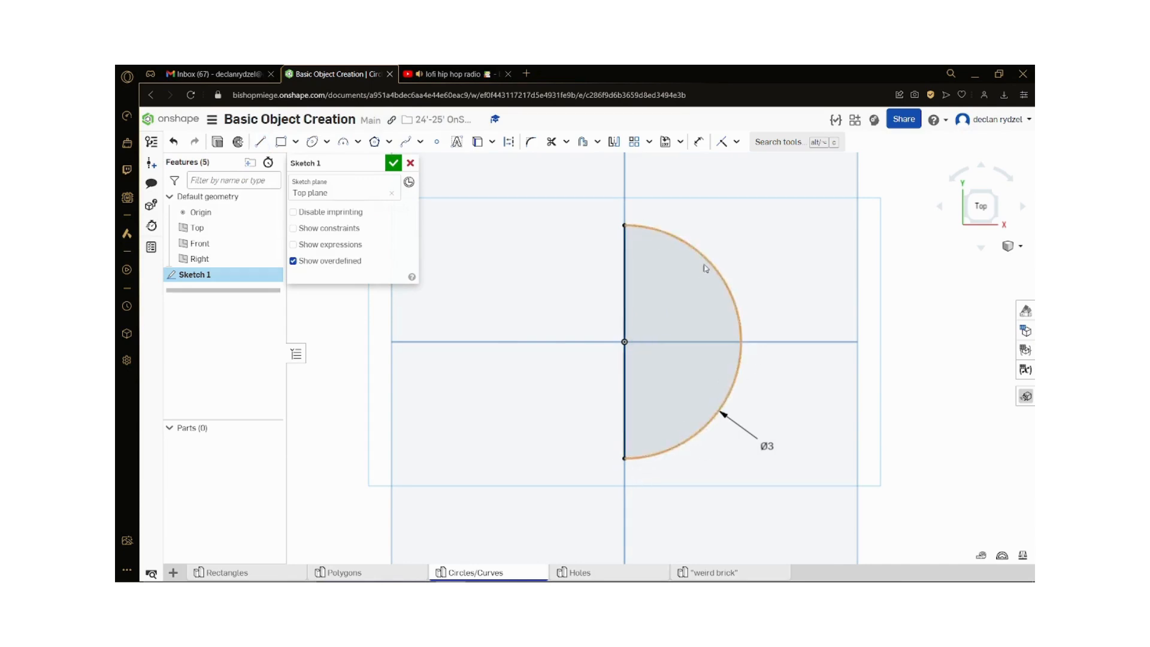
{"action": "left_click", "coordinate": [393, 164]}
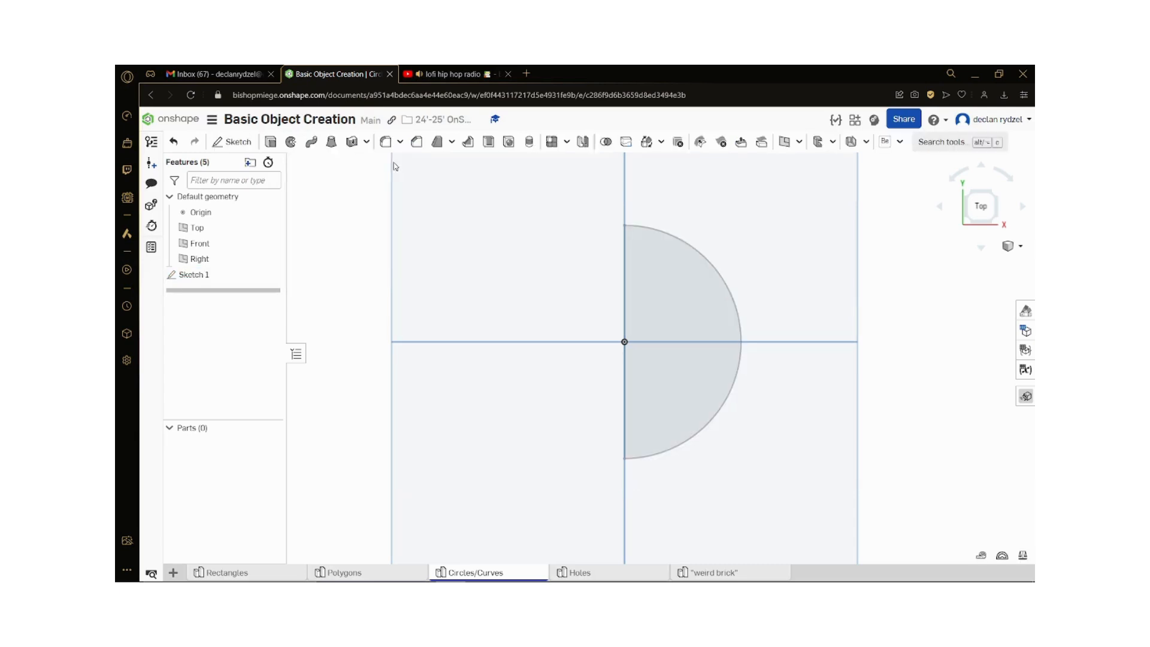
{"action": "scroll", "coordinate": [543, 416], "scroll_direction": "down", "scroll_amount": 1}
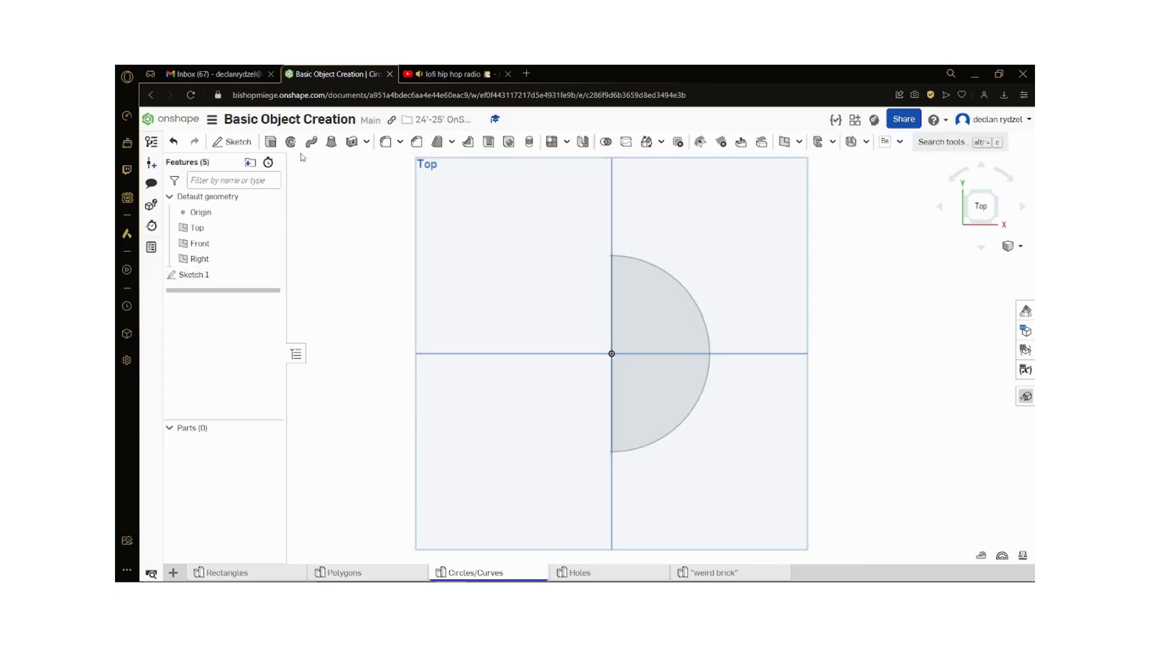
{"action": "left_click", "coordinate": [275, 145]}
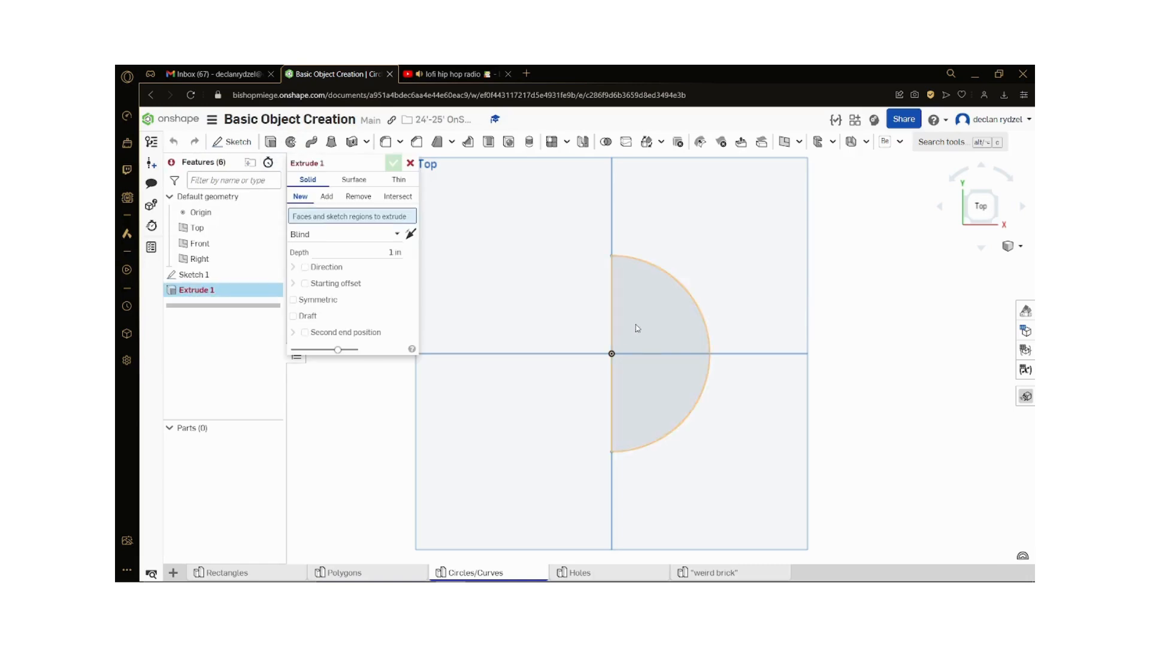
{"action": "left_click", "coordinate": [636, 326]}
{"action": "right_click_drag", "start_coordinate": [756, 419], "coordinate": [761, 386]}
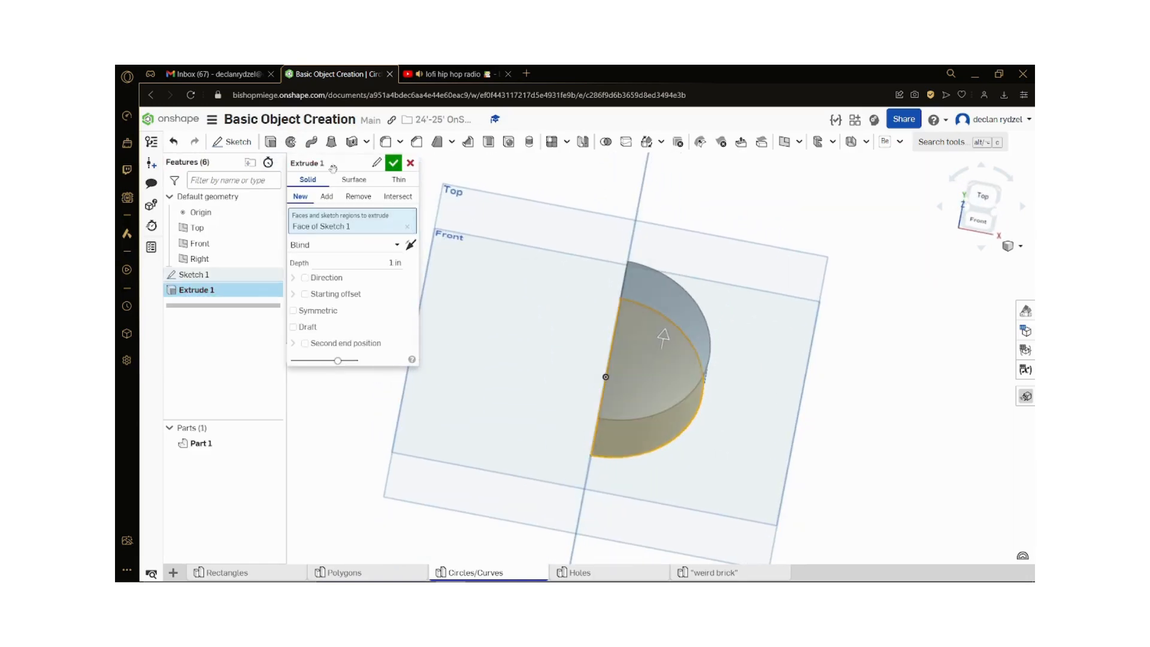
{"action": "left_click", "coordinate": [410, 164]}
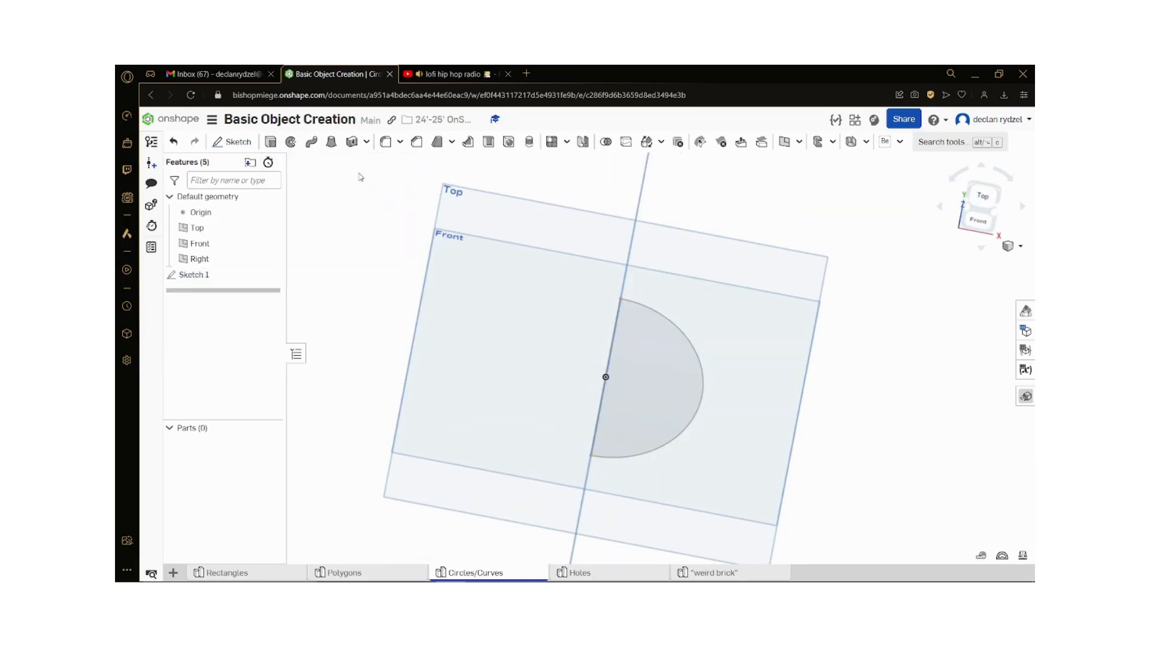
Step: Revolve the half circle face of Sketch 1 a full turn about its straight edge to create a sphere
{"action": "left_click", "coordinate": [291, 142]}
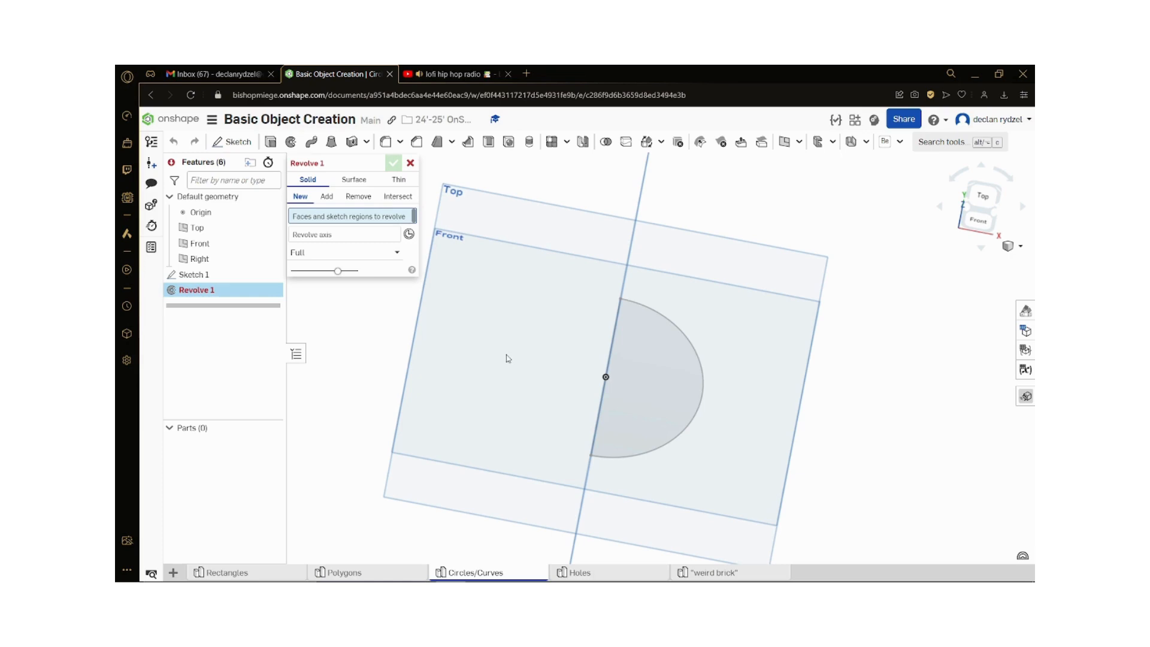
{"action": "left_click", "coordinate": [646, 381]}
{"action": "scroll", "coordinate": [711, 464], "scroll_direction": "up", "scroll_amount": 1}
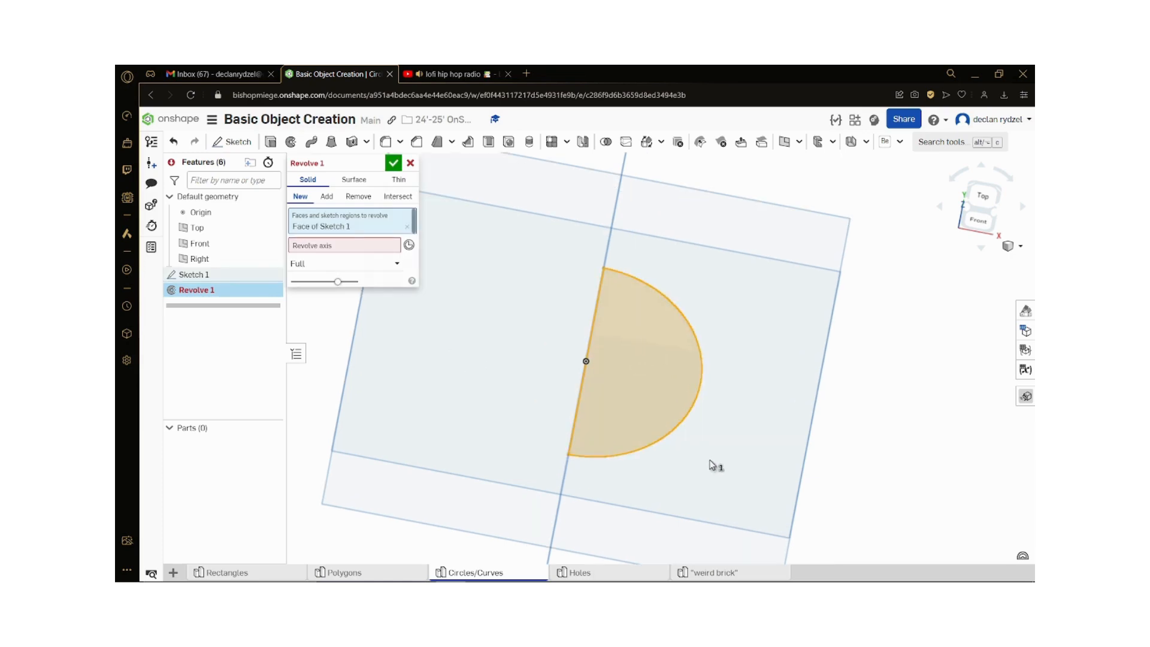
{"action": "left_click", "coordinate": [371, 248]}
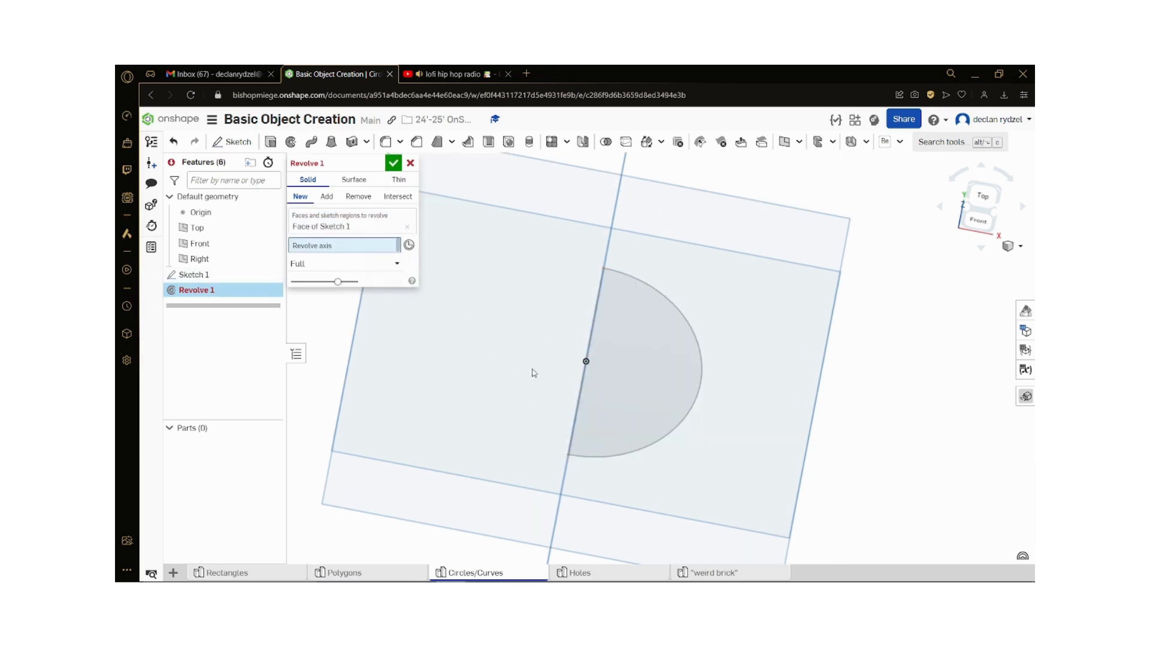
{"action": "right_click_drag", "start_coordinate": [583, 378], "coordinate": [625, 386]}
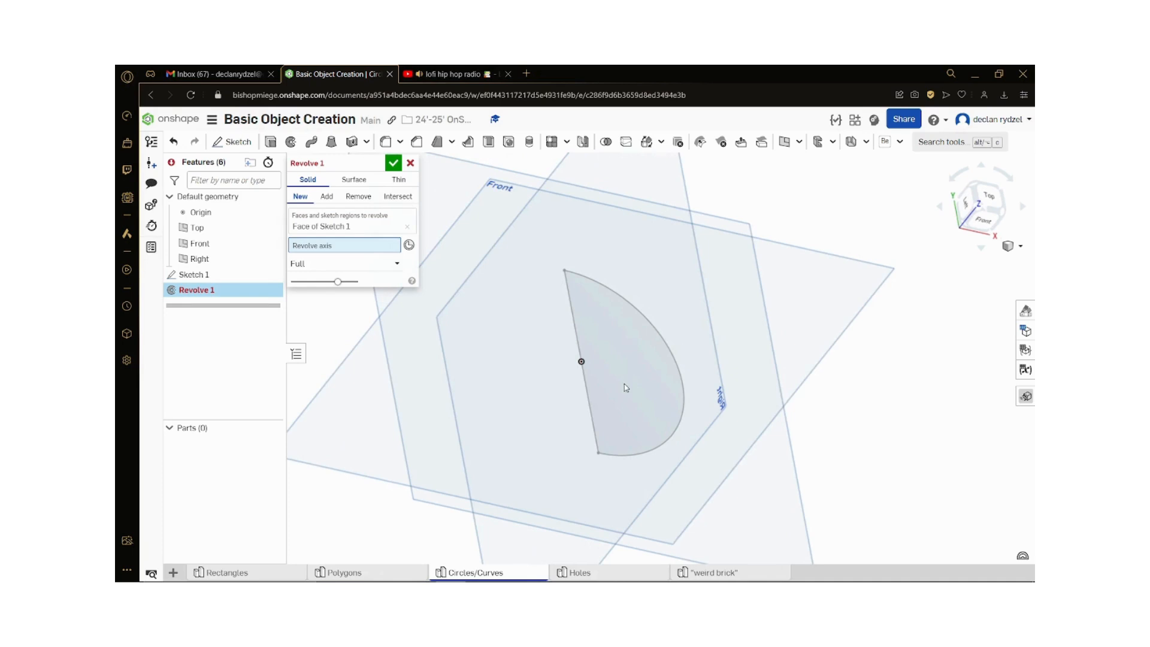
{"action": "left_click", "coordinate": [584, 391]}
{"action": "mouse_move", "coordinate": [725, 412]}
{"action": "right_mouse_down"}
{"action": "mouse_move", "coordinate": [734, 390]}
{"action": "mouse_move", "coordinate": [722, 383]}
{"action": "right_mouse_up"}
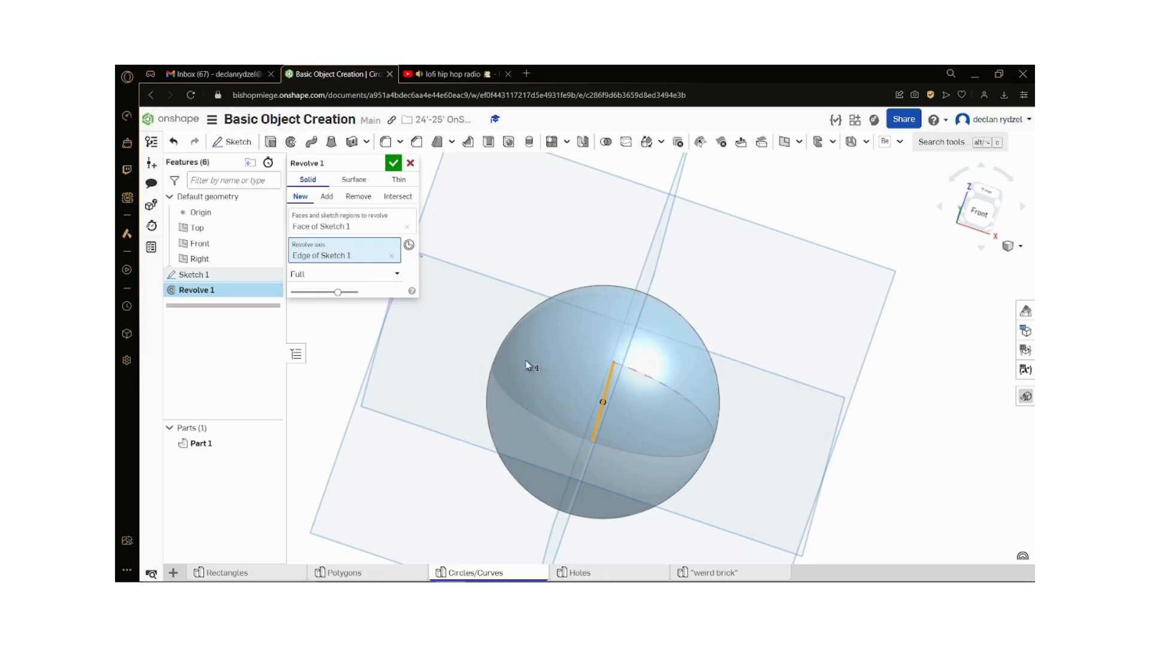
{"action": "mouse_move", "coordinate": [636, 451]}
{"action": "right_mouse_down"}
{"action": "mouse_move", "coordinate": [688, 482]}
{"action": "mouse_move", "coordinate": [693, 505]}
{"action": "right_mouse_up"}
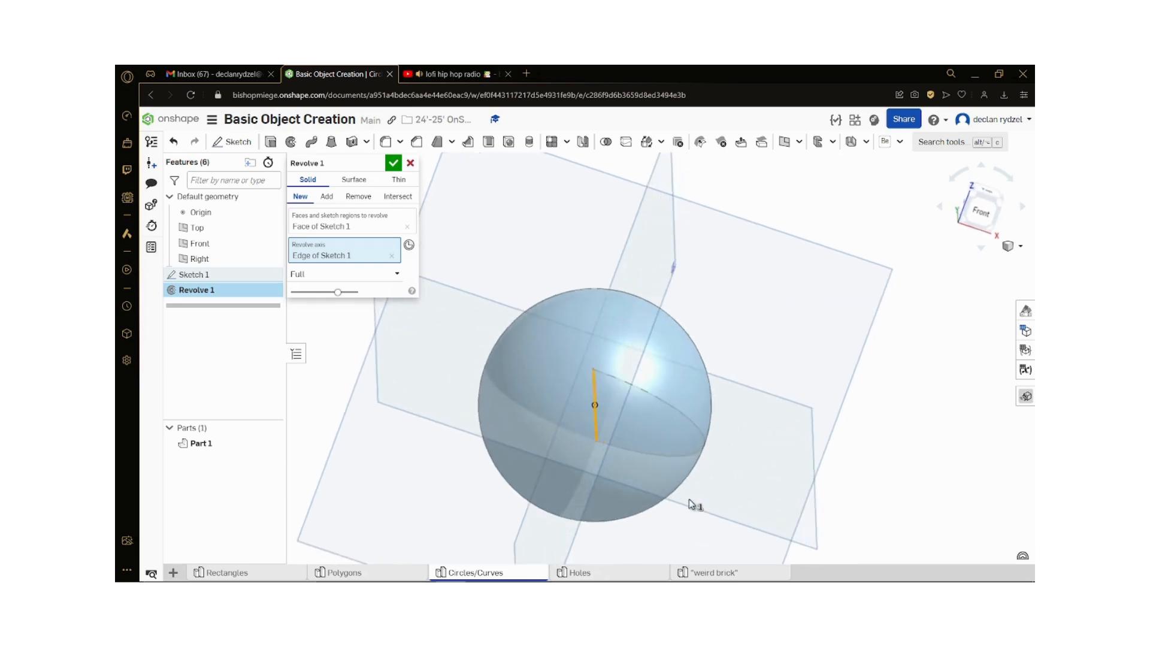
{"action": "left_click", "coordinate": [393, 163]}
Step: Suppress the Revolve 1 feature in the Circles/Curves part studio
{"action": "right_click_drag", "start_coordinate": [707, 455], "coordinate": [915, 452]}
{"action": "scroll", "coordinate": [797, 487], "scroll_direction": "up", "scroll_amount": 1}
{"action": "scroll", "coordinate": [541, 427], "scroll_direction": "down", "scroll_amount": 2}
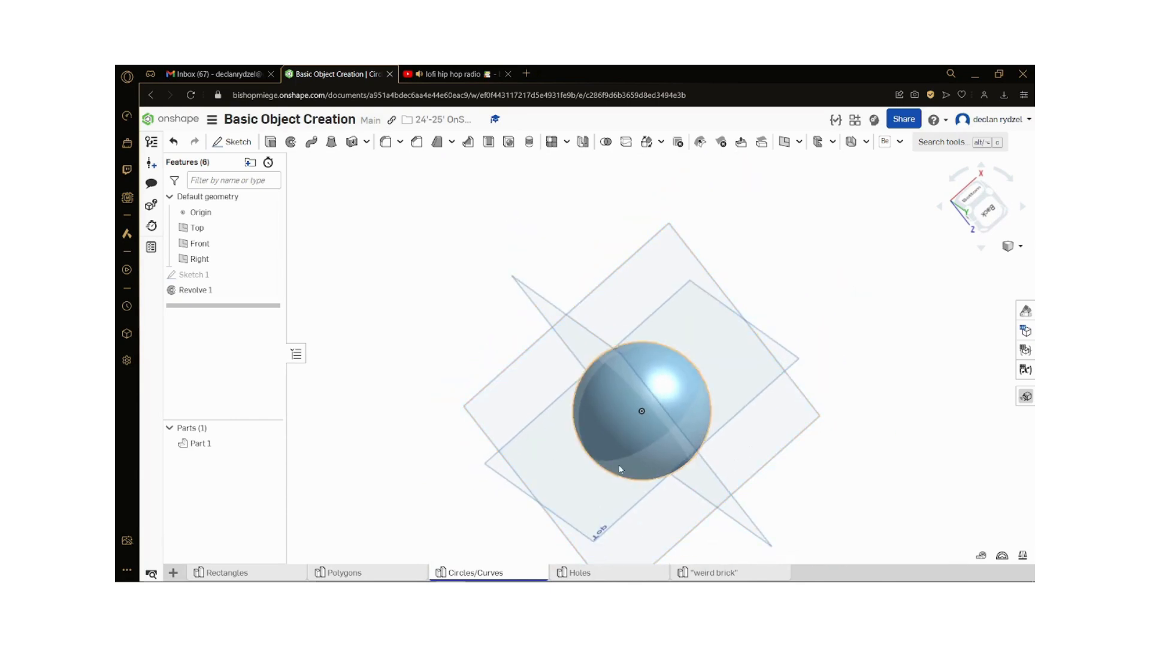
{"action": "scroll", "coordinate": [676, 481], "scroll_direction": "up", "scroll_amount": 1}
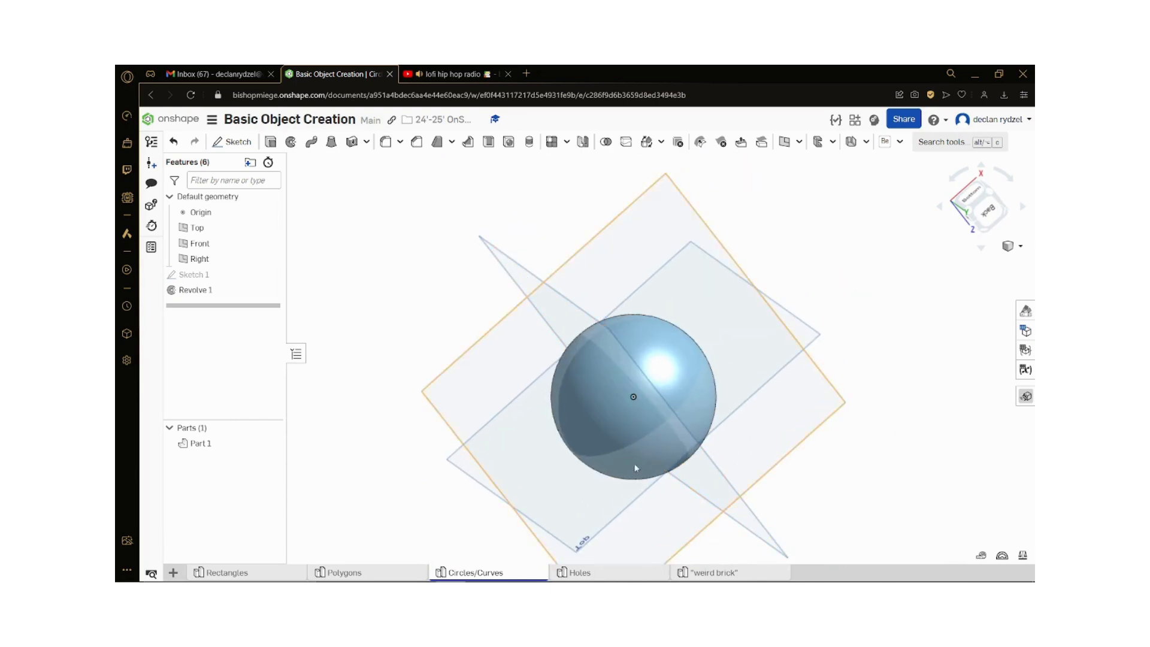
{"action": "right_click", "coordinate": [271, 293]}
{"action": "left_click", "coordinate": [307, 370]}
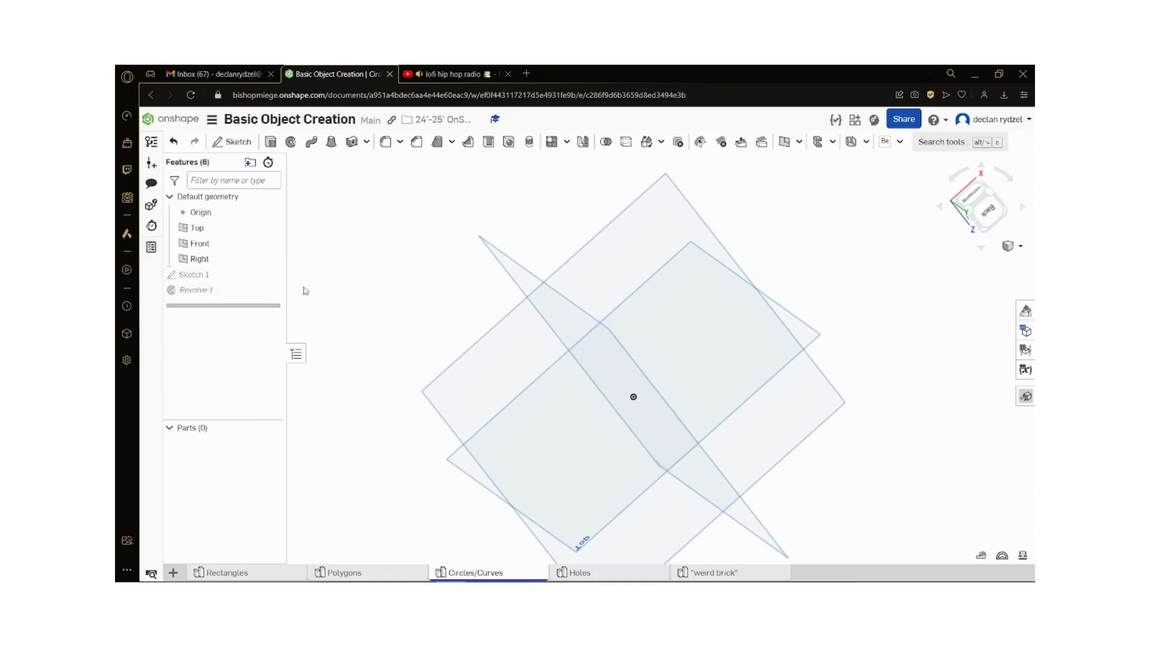
Step: Start a new sketch on the Top plane and view it face-on
{"action": "key", "text": "shift+s"}
{"action": "left_click", "coordinate": [593, 495]}
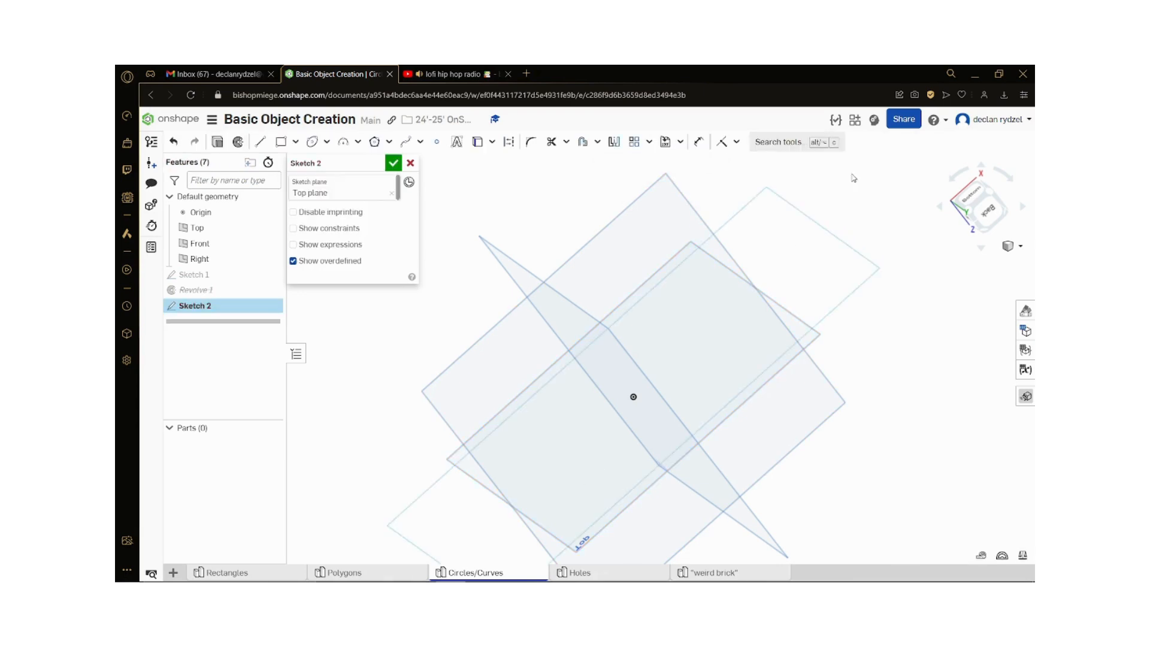
{"action": "key", "text": "n"}
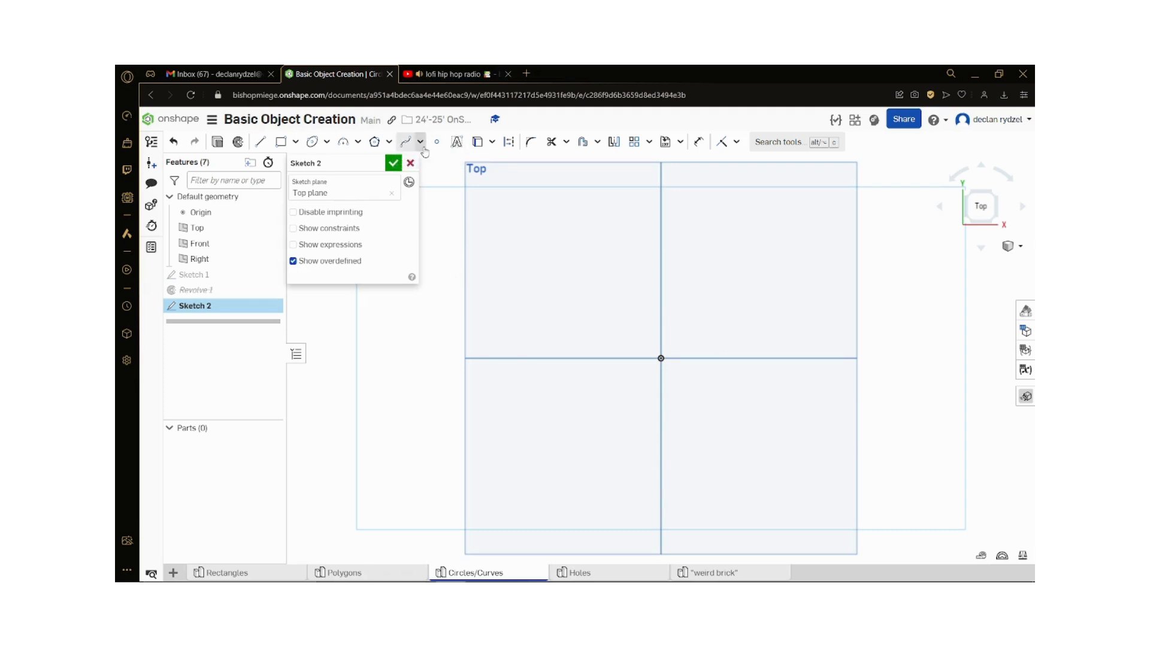
Step: Draw a closed freeform spline from the origin through four surrounding points and back to the origin
{"action": "left_click", "coordinate": [420, 143]}
{"action": "left_click", "coordinate": [421, 146]}
{"action": "left_click", "coordinate": [404, 145]}
{"action": "left_click", "coordinate": [661, 358]}
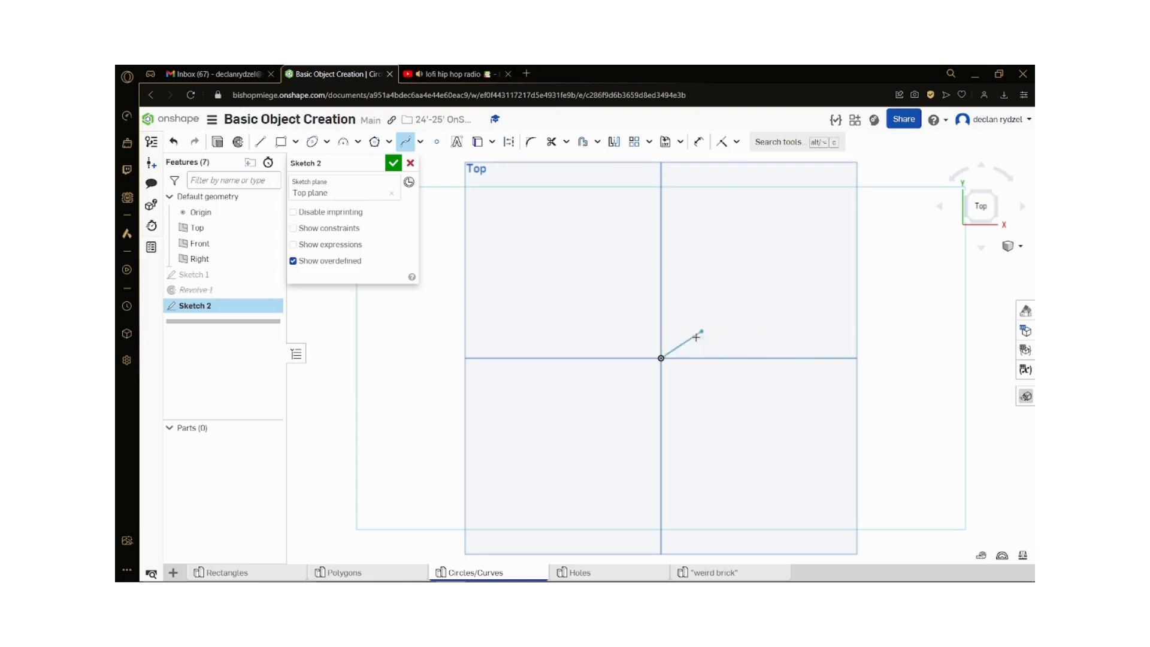
{"action": "left_click", "coordinate": [794, 271]}
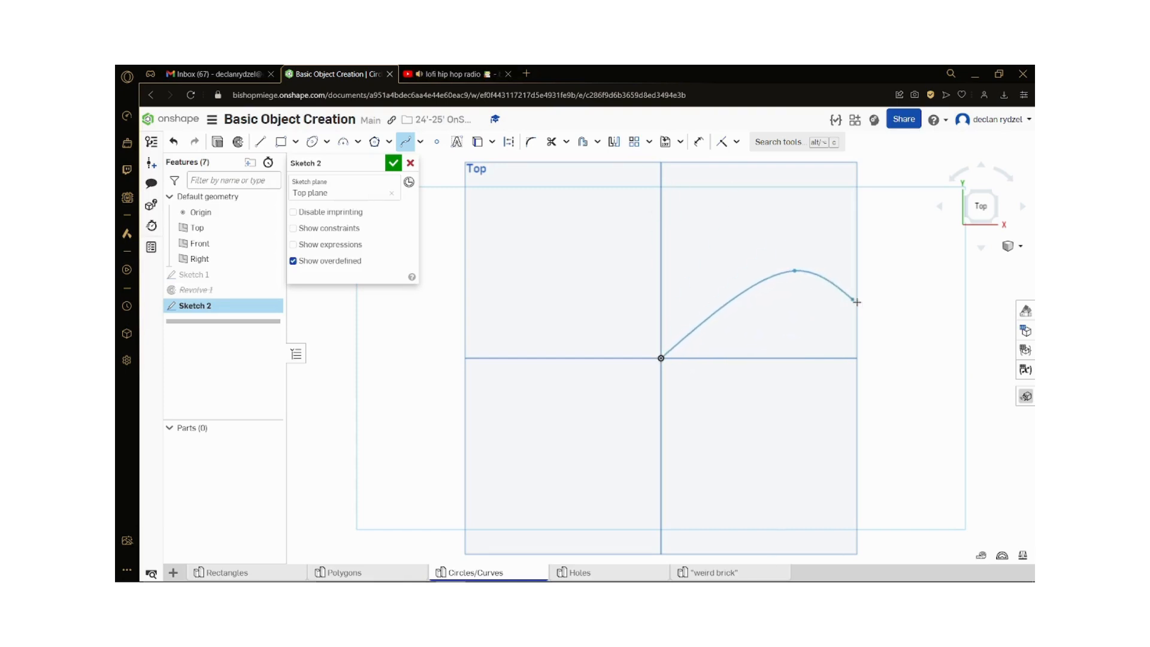
{"action": "left_click", "coordinate": [919, 456]}
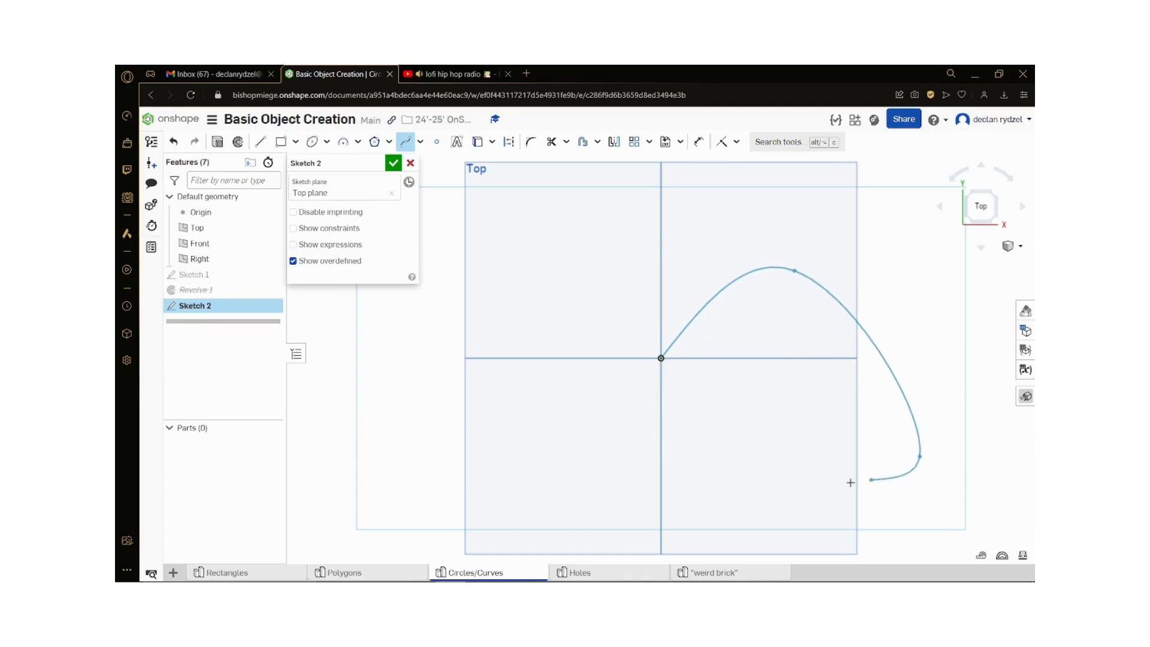
{"action": "left_click", "coordinate": [522, 427]}
{"action": "left_click", "coordinate": [660, 358]}
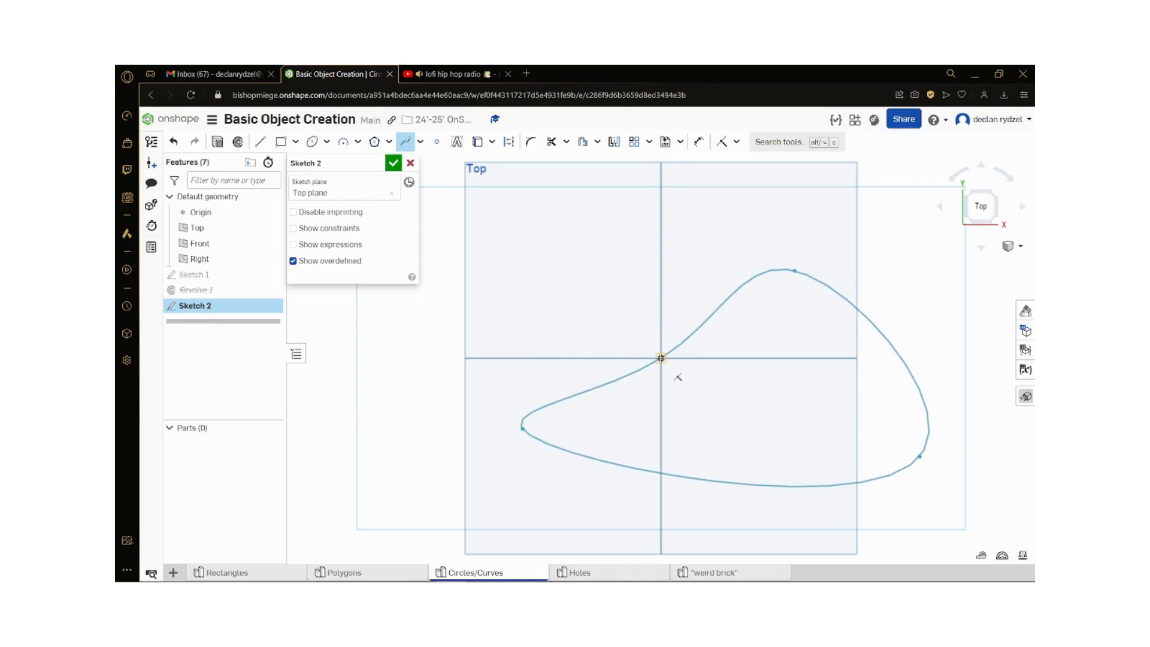
{"action": "left_click", "coordinate": [595, 223]}
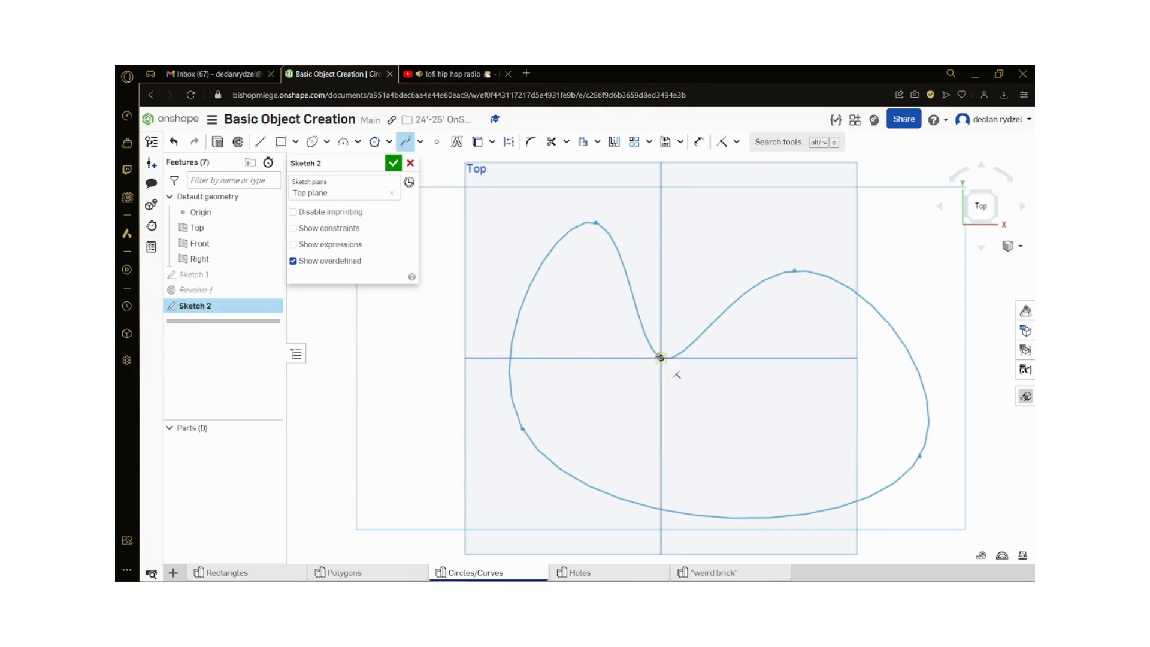
{"action": "left_click", "coordinate": [675, 373]}
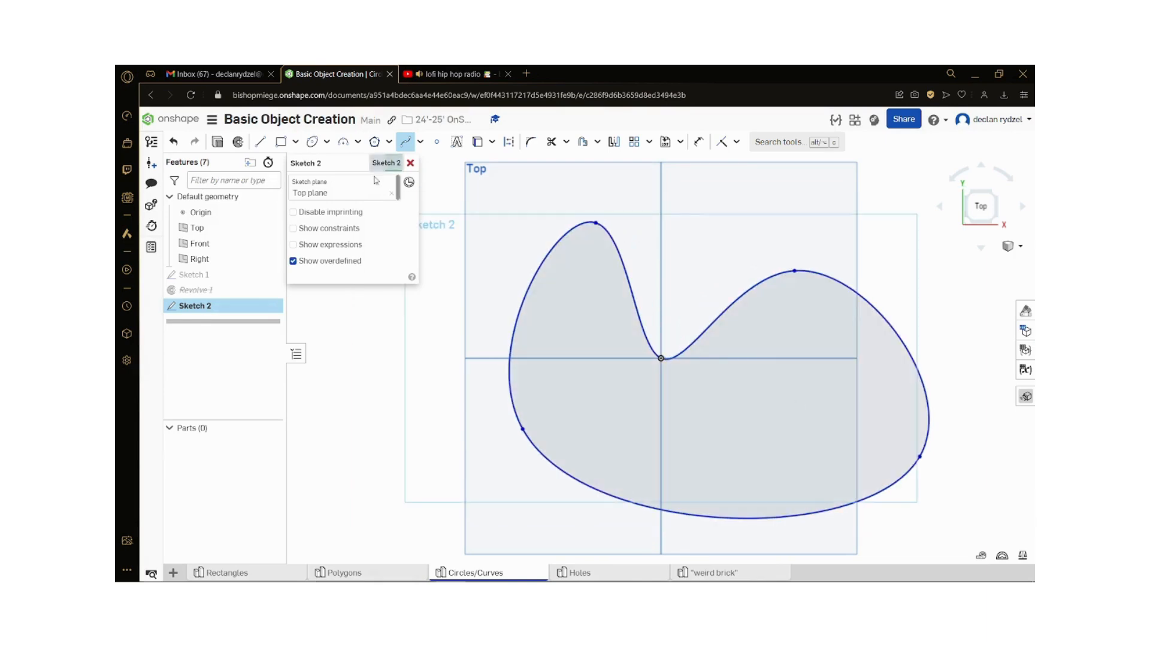
{"action": "key", "text": "Escape"}
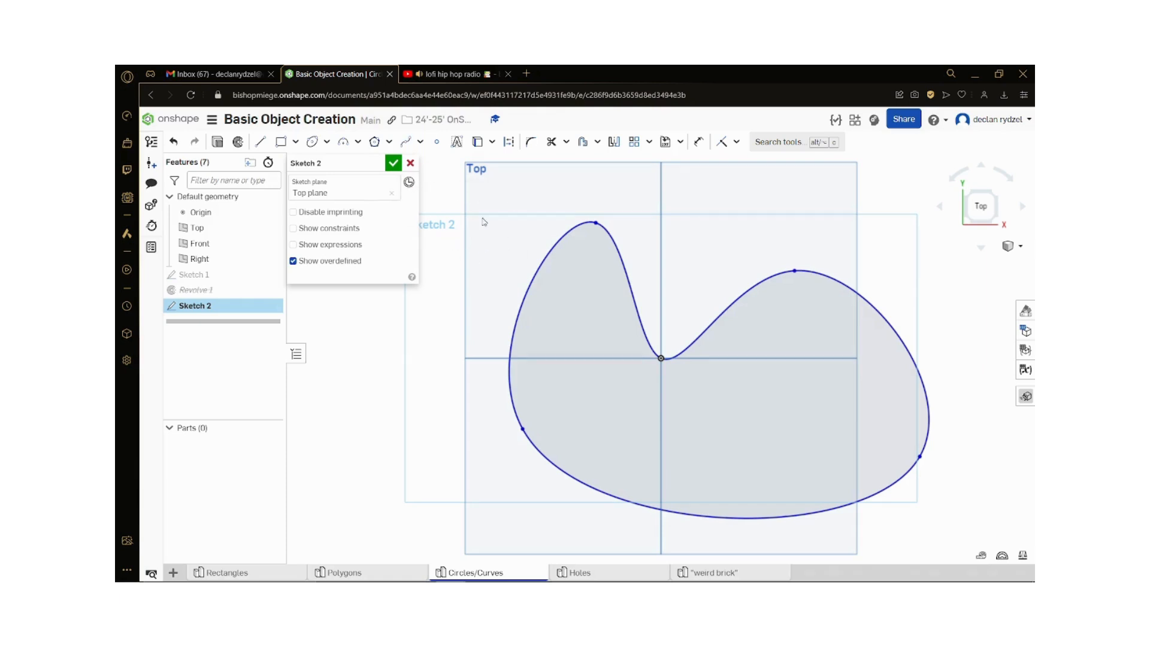
Step: Try to delete the closed spline region, and cancel Sketch 2
{"action": "left_click", "coordinate": [595, 353]}
{"action": "key", "text": "Delete"}
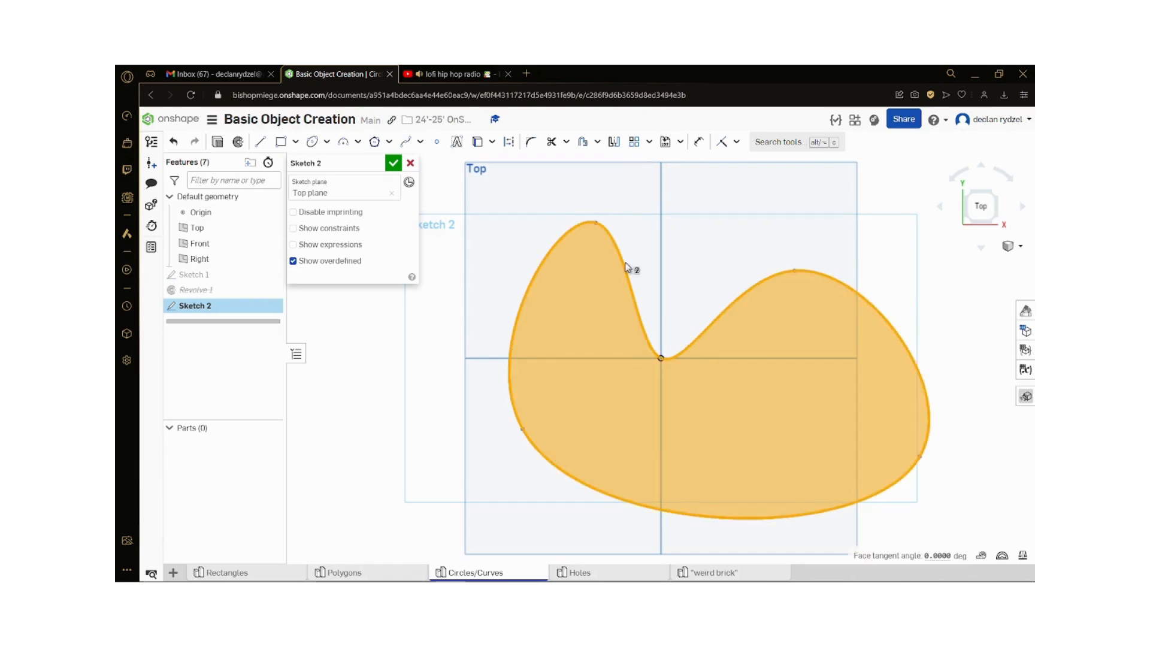
{"action": "key", "text": "Delete"}
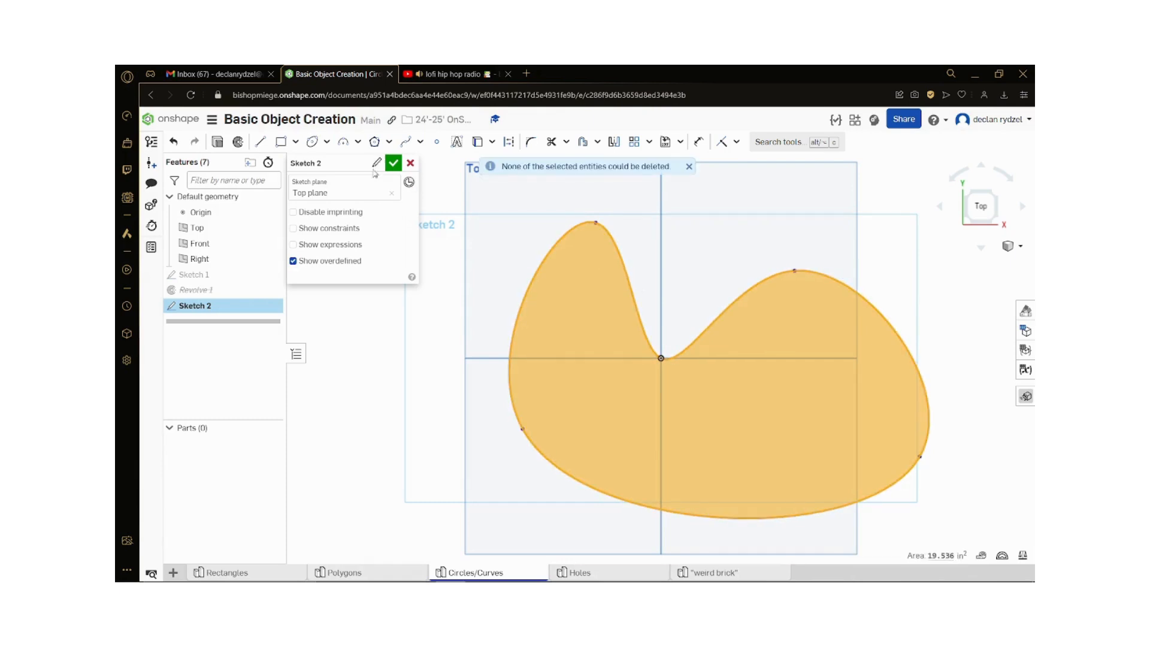
{"action": "left_click", "coordinate": [411, 164]}
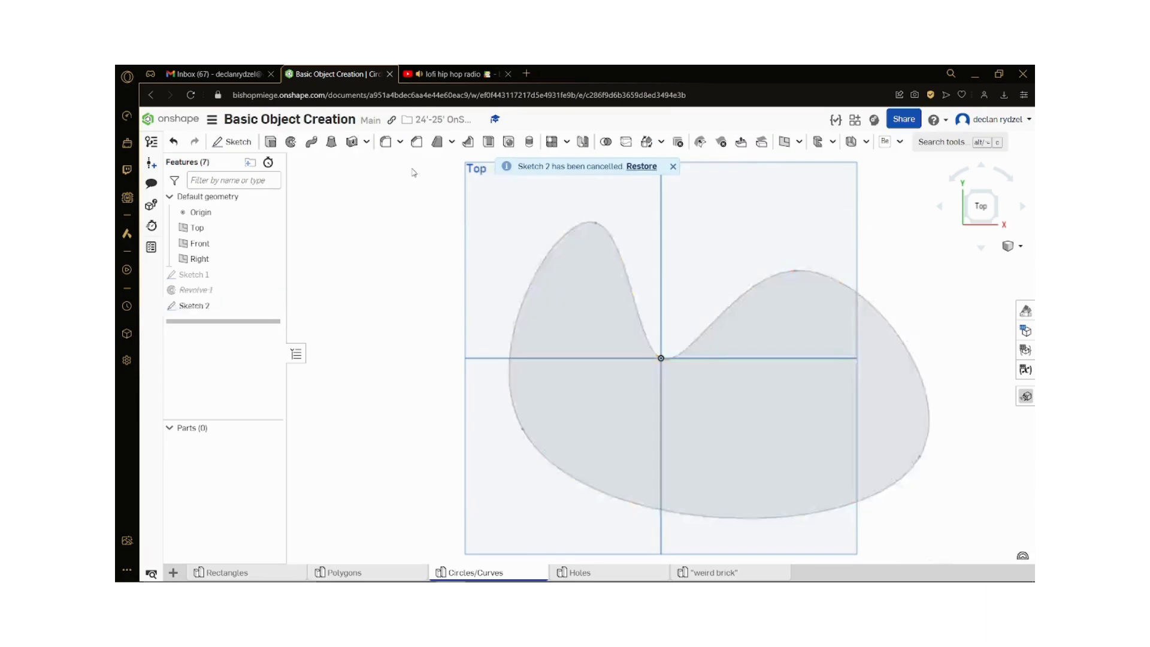
Step: Unsuppress the Revolve 1 feature to restore the sphere
{"action": "right_click", "coordinate": [231, 293]}
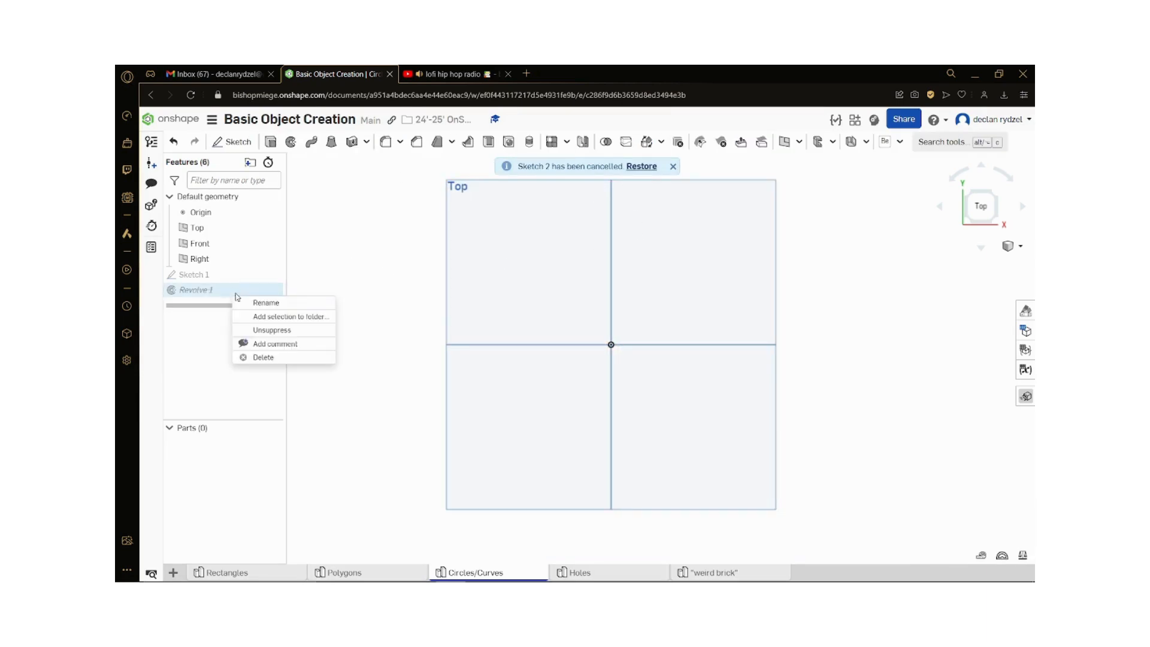
{"action": "left_click", "coordinate": [289, 329]}
{"action": "right_click_drag", "start_coordinate": [364, 392], "coordinate": [706, 385]}
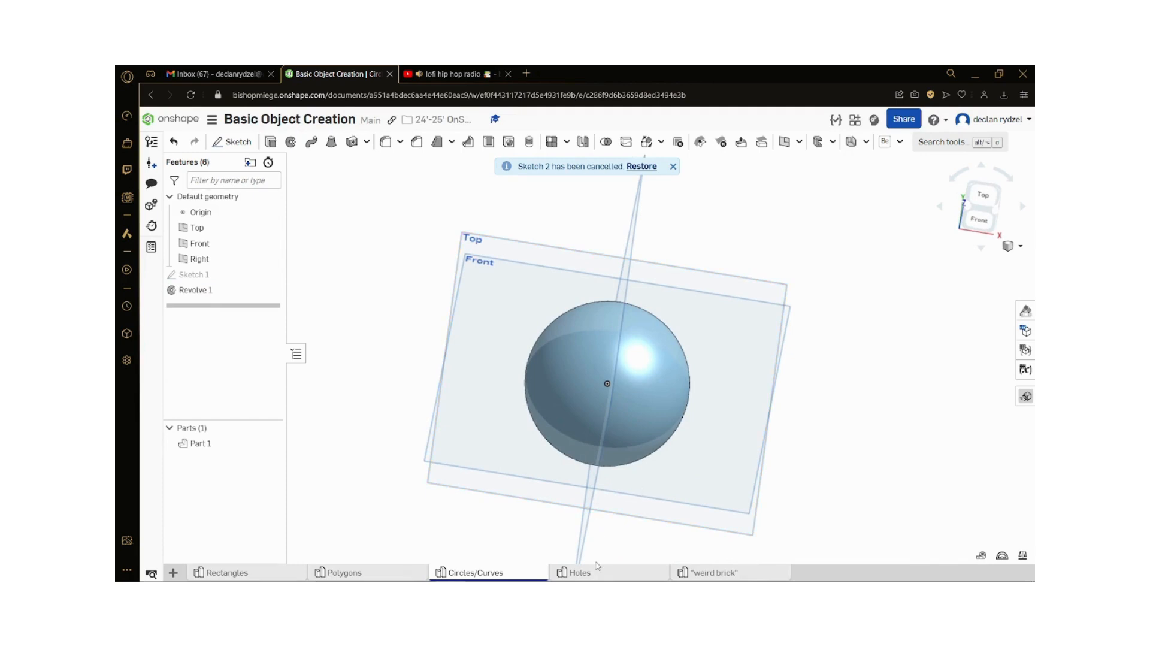
Step: Open the Holes part studio and start a new sketch on the Top plane
{"action": "mouse_move", "coordinate": [595, 570]}
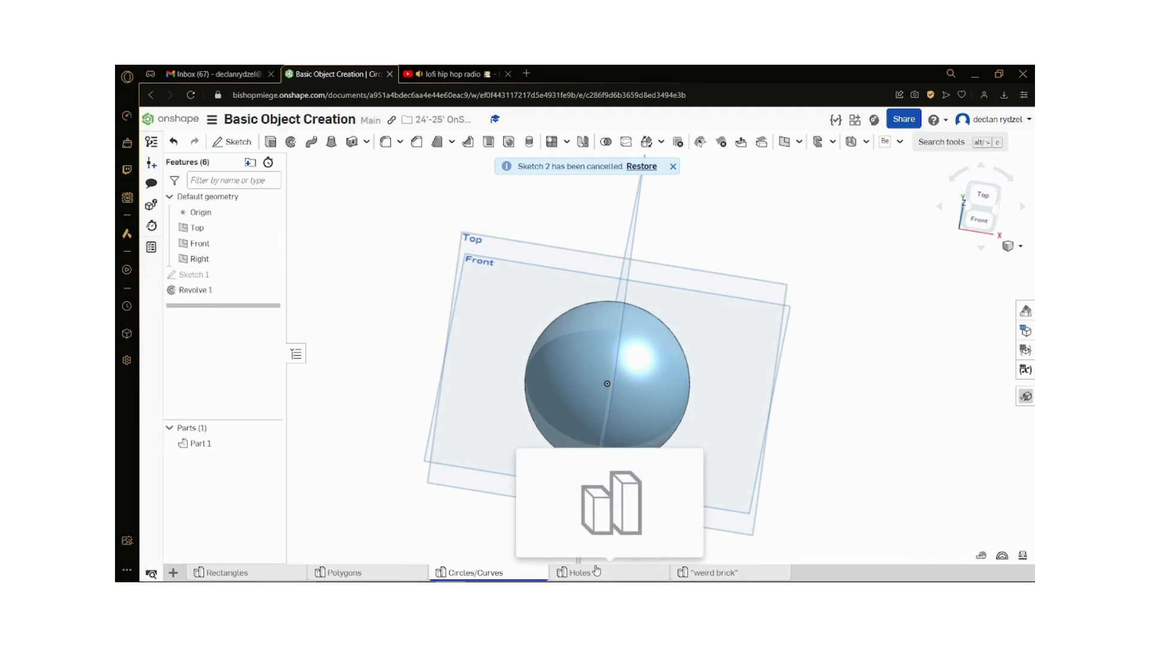
{"action": "left_click", "coordinate": [596, 571]}
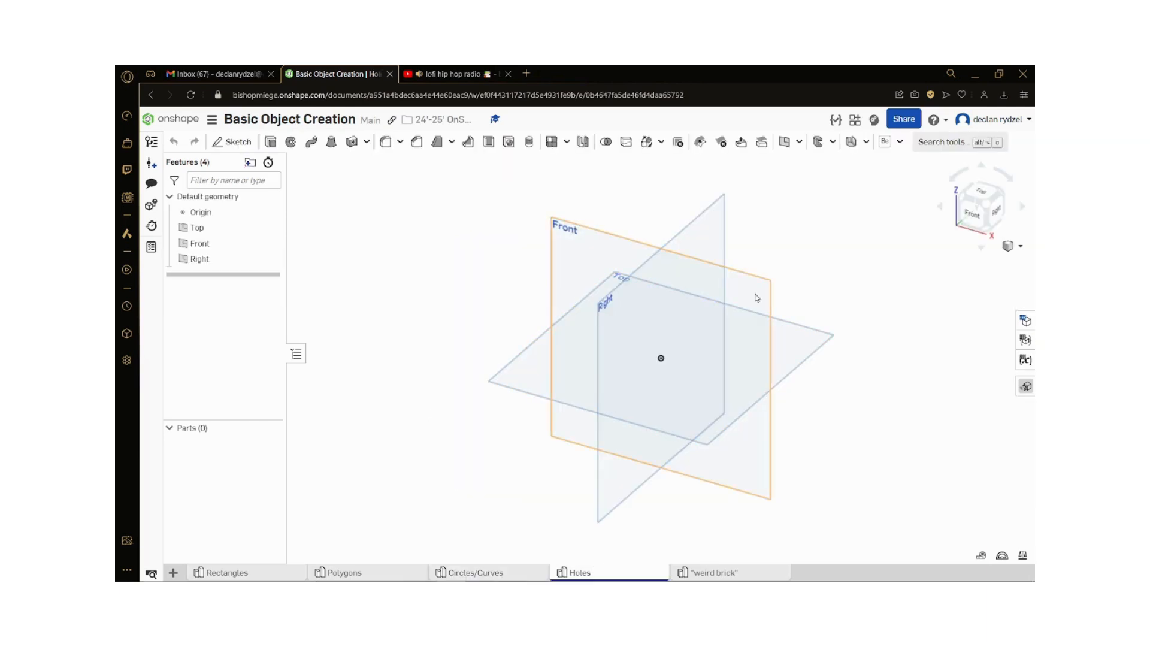
{"action": "left_click", "coordinate": [978, 191]}
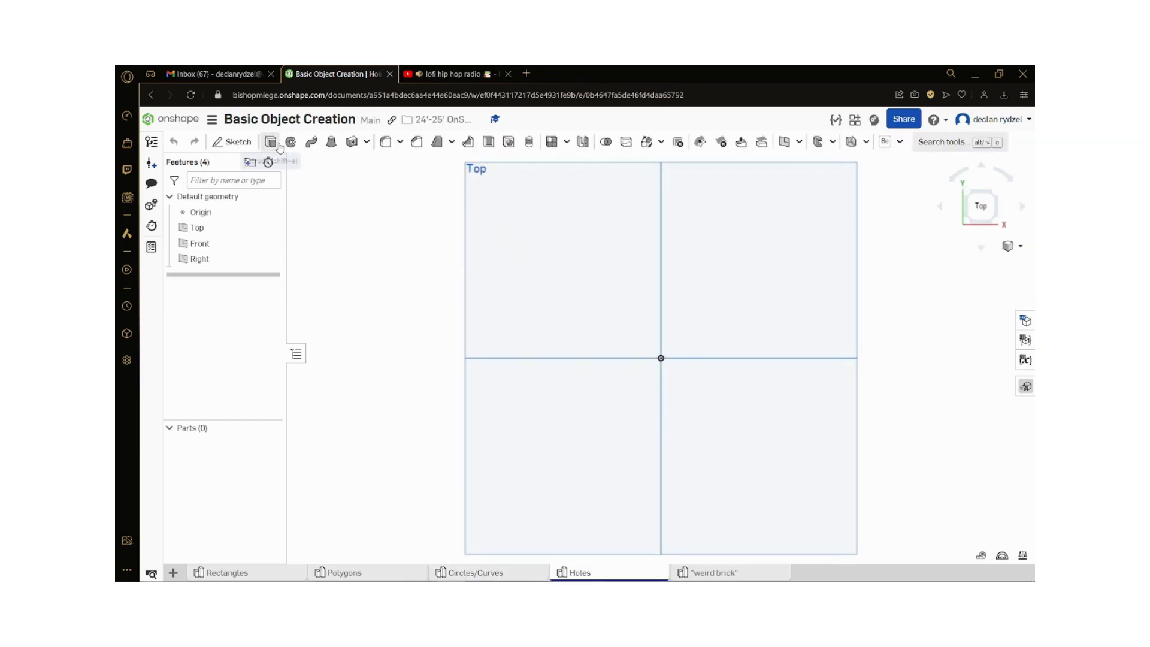
{"action": "left_click", "coordinate": [231, 140]}
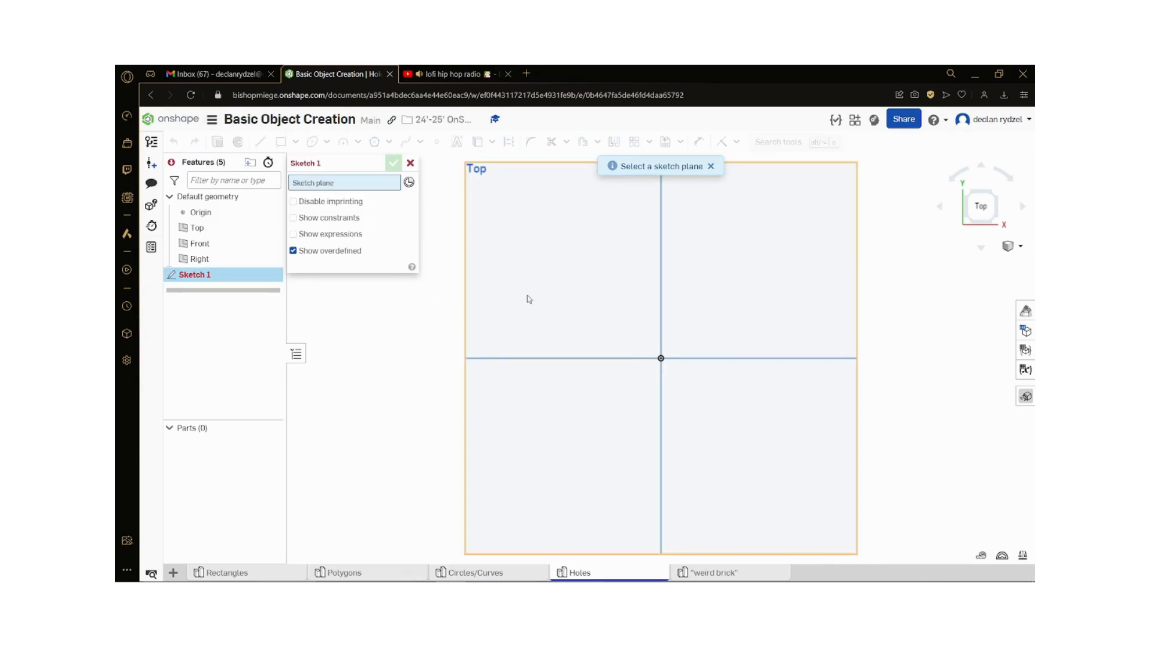
{"action": "left_click", "coordinate": [522, 246]}
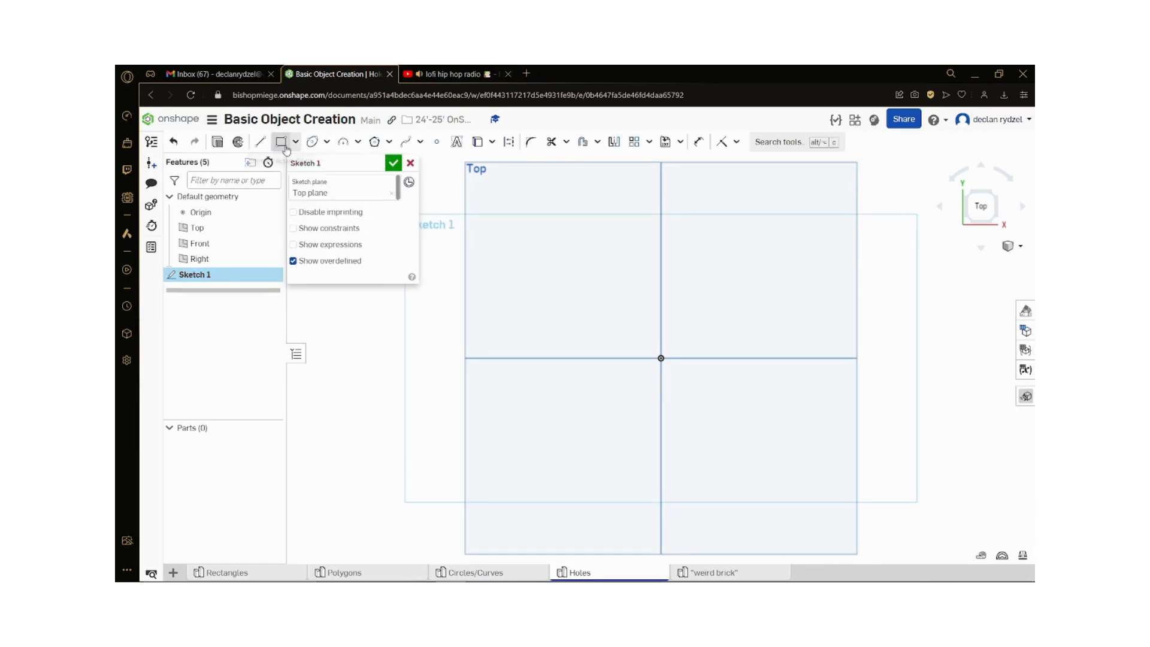
Step: Draw a corner rectangle from the origin, extending up and to the right
{"action": "left_click", "coordinate": [287, 145]}
{"action": "left_click", "coordinate": [661, 358]}
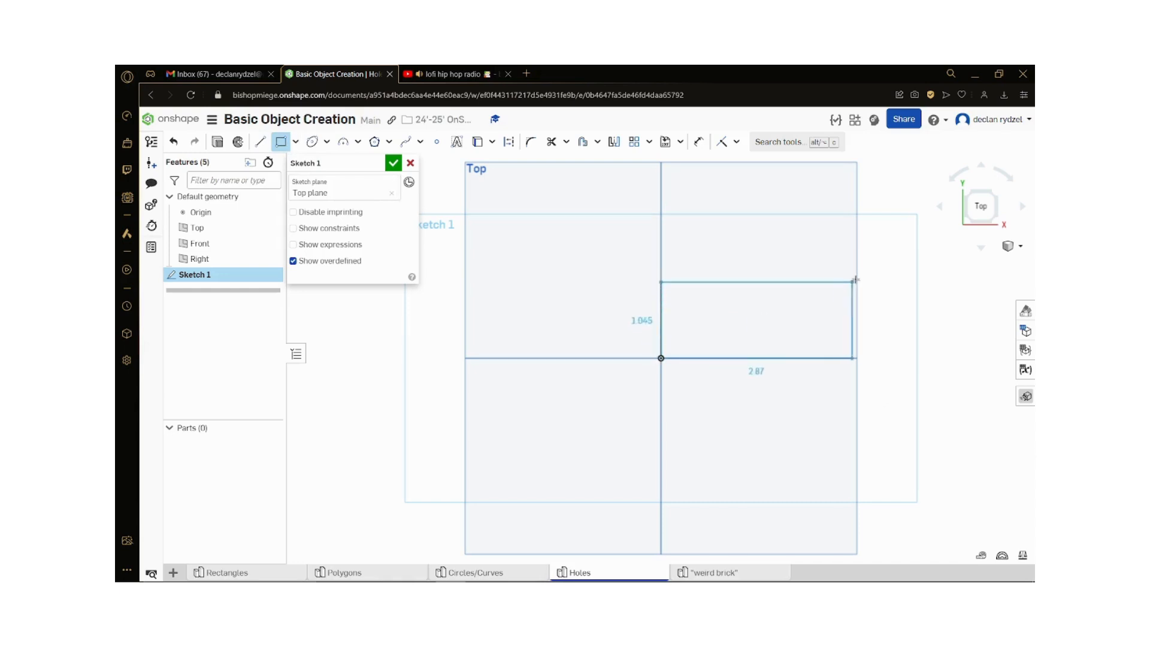
{"action": "left_click", "coordinate": [875, 267]}
Step: Dimension the rectangle's lower horizontal edge to 6 in
{"action": "key", "text": "d"}
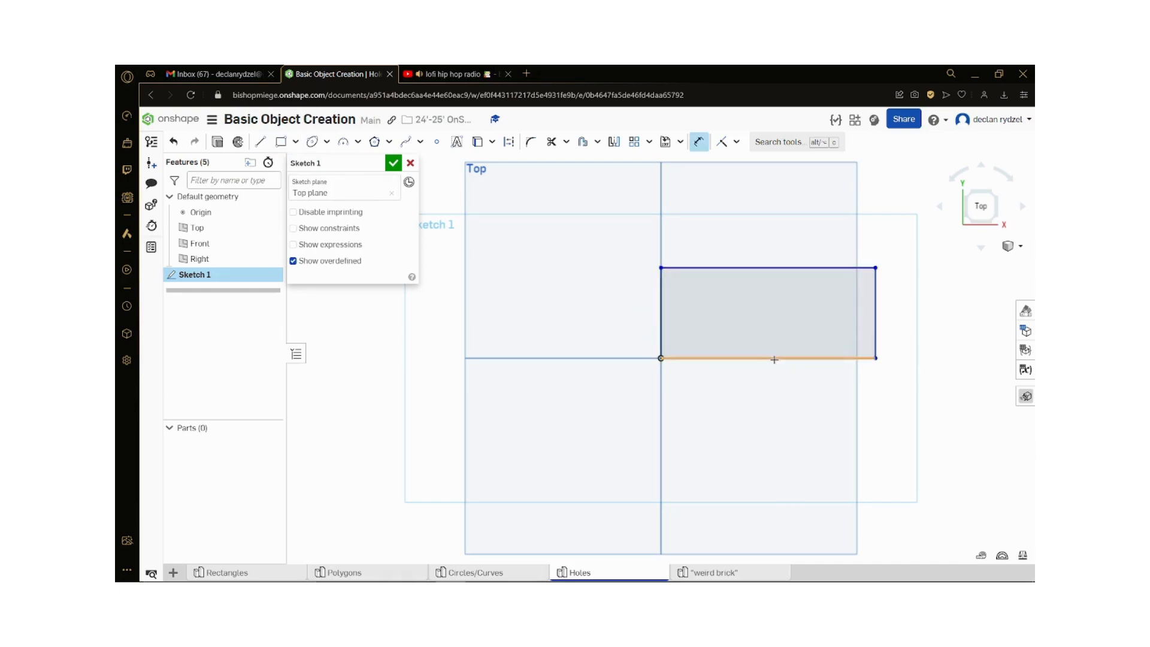
{"action": "left_click", "coordinate": [773, 358]}
{"action": "left_click", "coordinate": [773, 390]}
{"action": "type", "text": "6"}
{"action": "key", "text": "Return"}
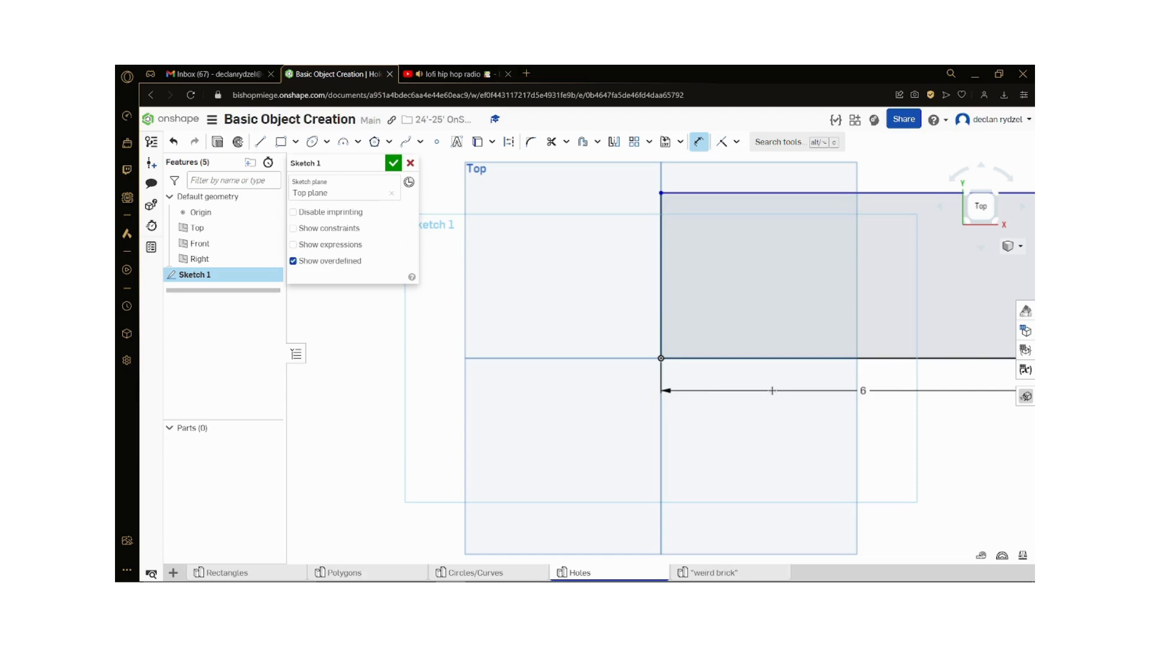
Step: Dimension the rectangle's left vertical edge to 2 in
{"action": "double_click", "coordinate": [863, 390]}
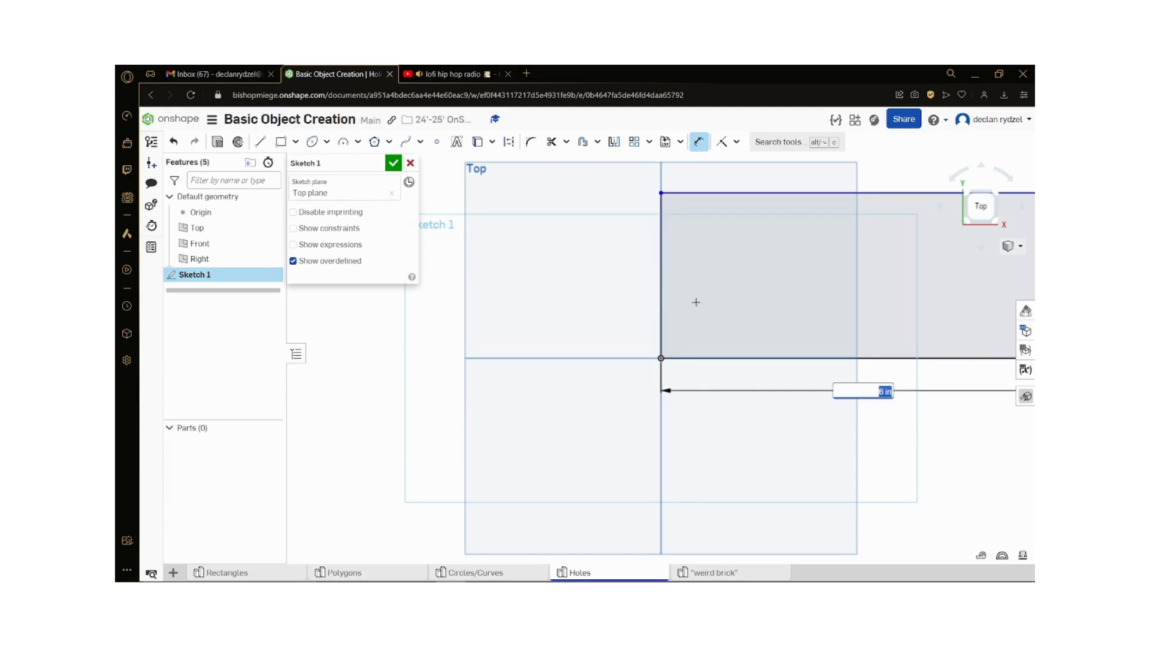
{"action": "left_click", "coordinate": [661, 306]}
{"action": "left_click", "coordinate": [631, 299]}
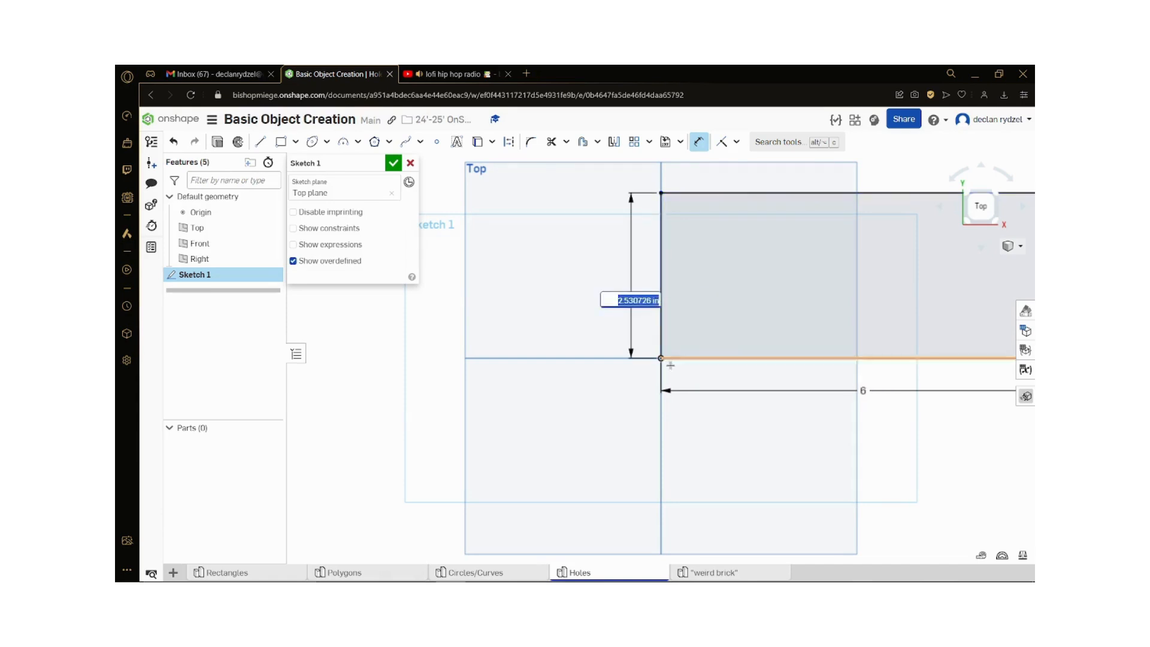
{"action": "type", "text": "2"}
{"action": "key", "text": "Return"}
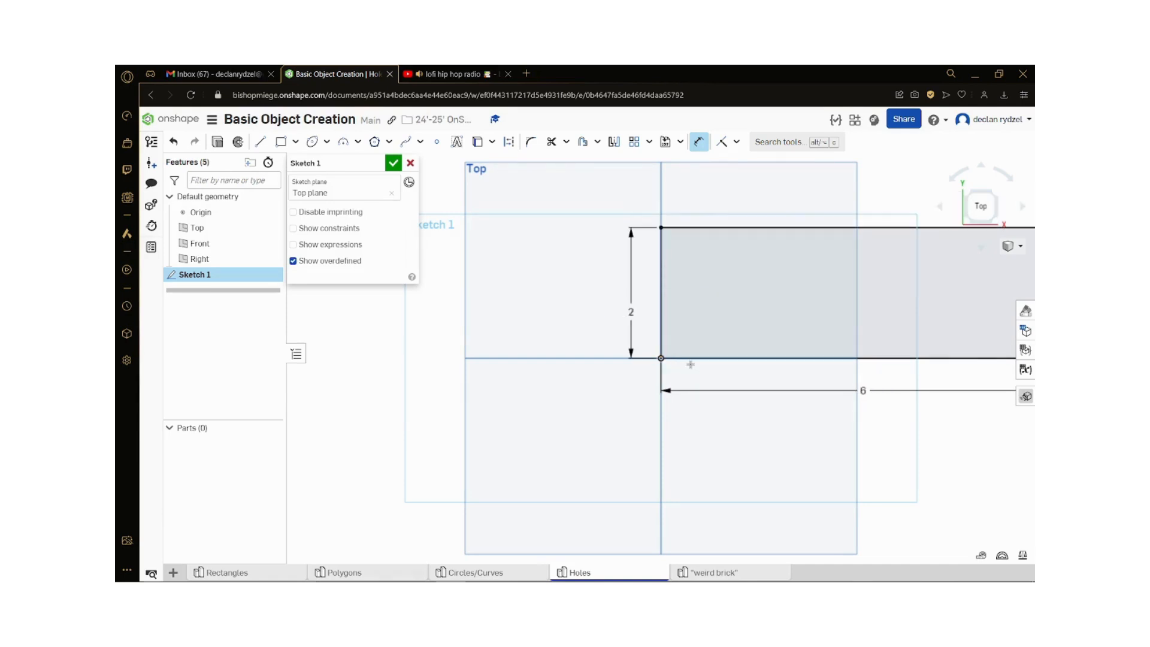
Step: Set the rectangle's horizontal dimension to 4 in and its vertical dimension to 24 in
{"action": "double_click", "coordinate": [863, 390]}
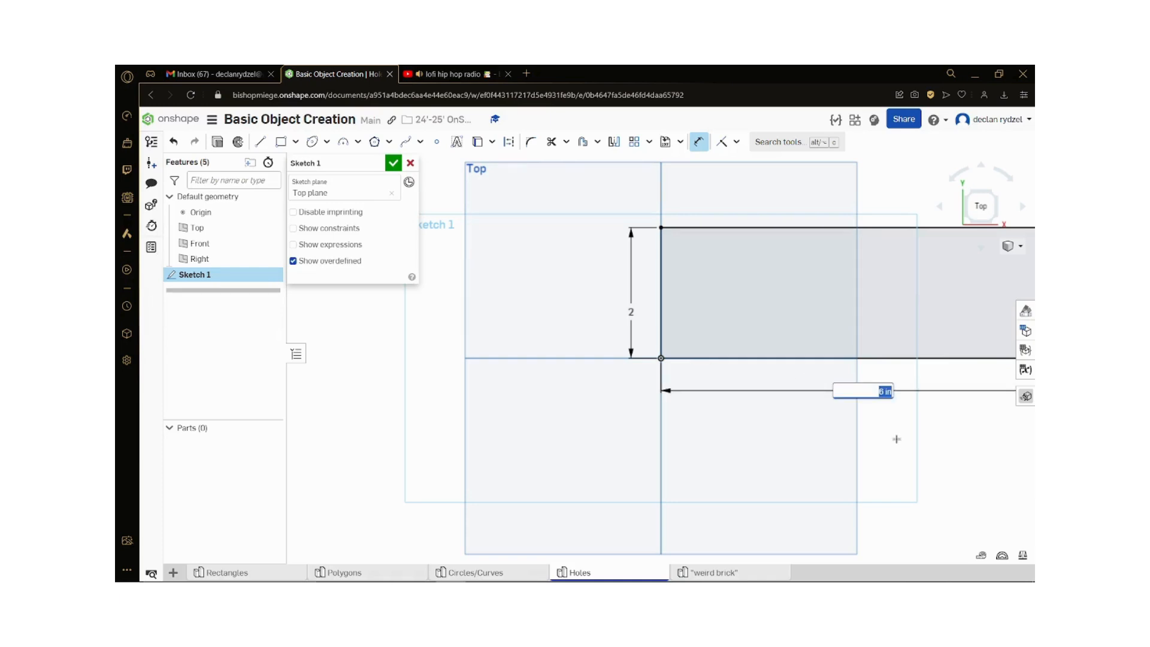
{"action": "key", "text": "Return"}
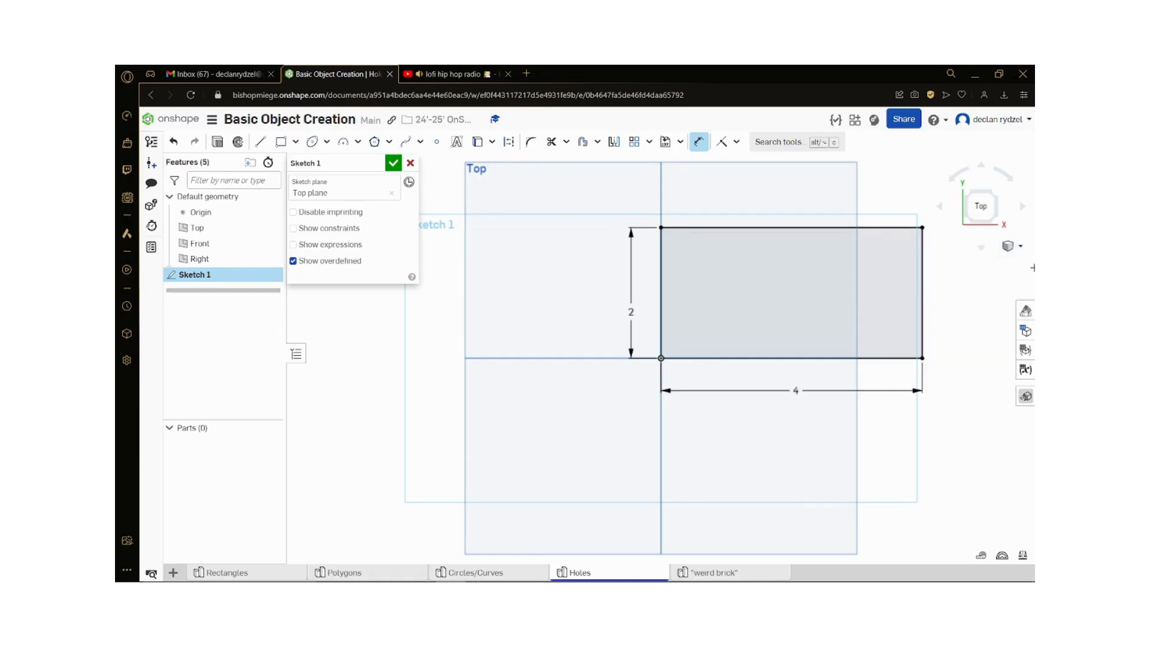
{"action": "double_click", "coordinate": [637, 313]}
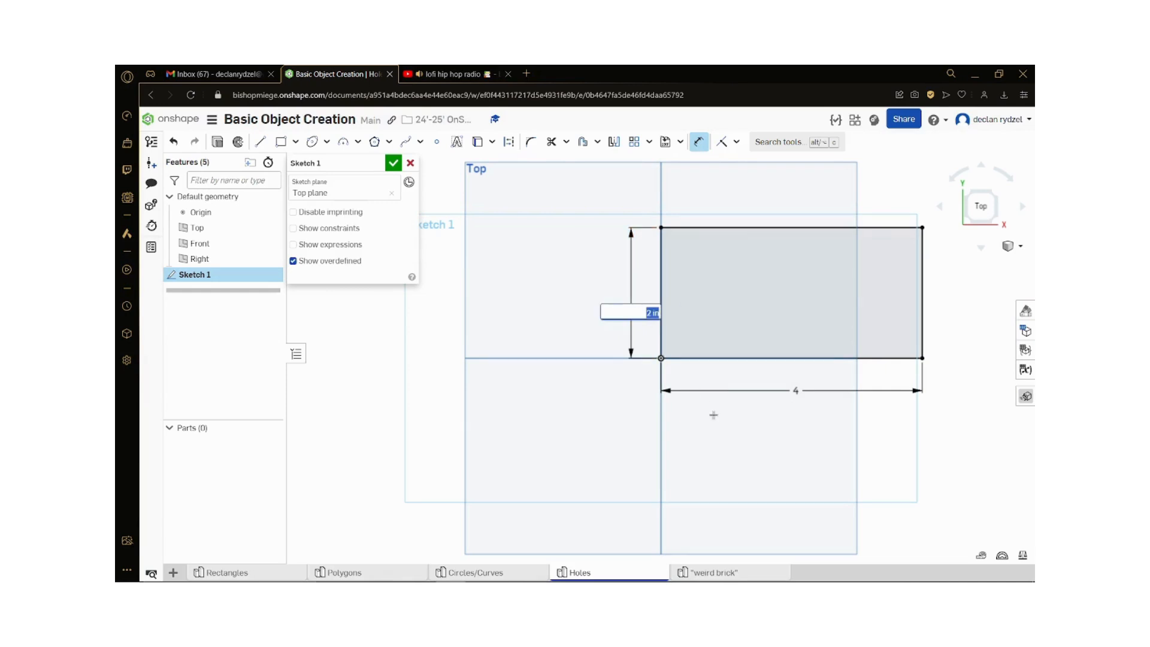
{"action": "type", "text": "4"}
{"action": "key", "text": "Return"}
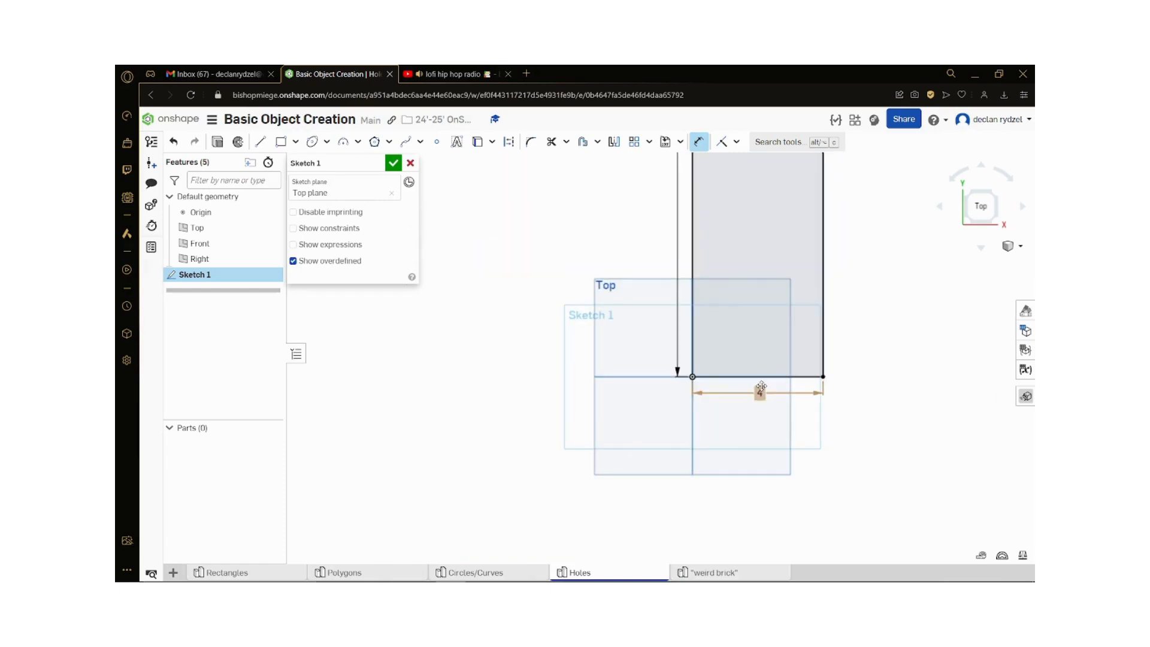
Step: Set the rectangle's horizontal dimension to 48 in
{"action": "double_click", "coordinate": [759, 393]}
{"action": "type", "text": "48"}
{"action": "key", "text": "Return"}
{"action": "scroll", "coordinate": [449, 384], "scroll_direction": "down", "scroll_amount": 5}
{"action": "scroll", "coordinate": [560, 401], "scroll_direction": "up", "scroll_amount": 1}
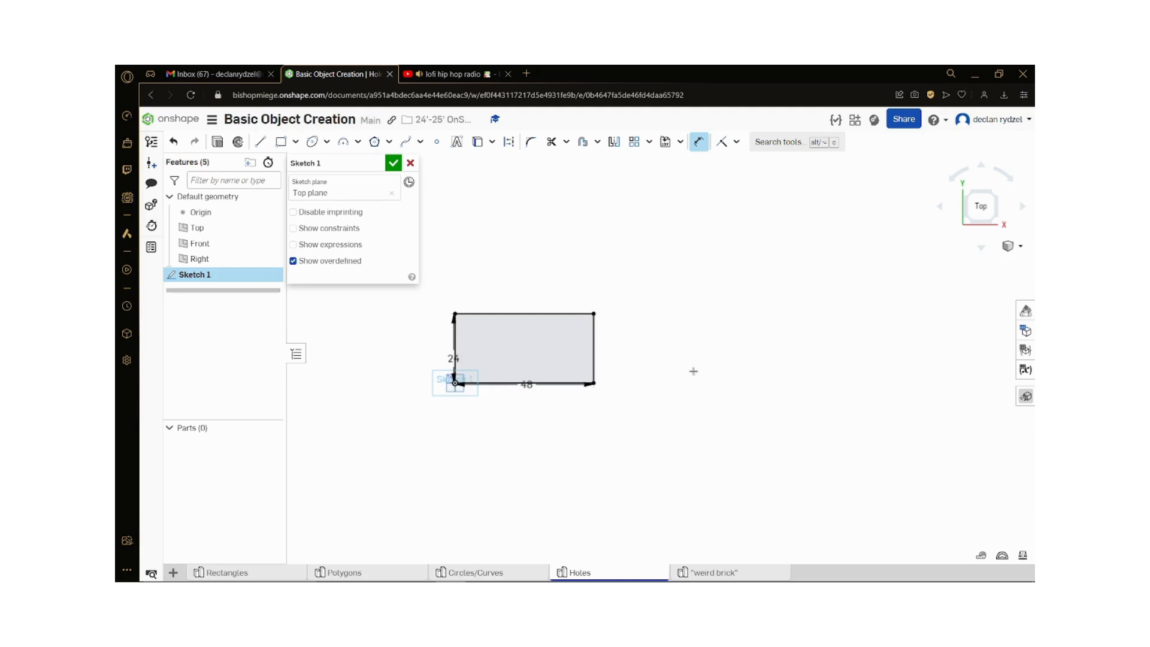
{"action": "scroll", "coordinate": [736, 370], "scroll_direction": "up", "scroll_amount": 2}
{"action": "scroll", "coordinate": [400, 424], "scroll_direction": "down", "scroll_amount": 3}
{"action": "scroll", "coordinate": [327, 400], "scroll_direction": "up", "scroll_amount": 2}
{"action": "scroll", "coordinate": [359, 399], "scroll_direction": "up", "scroll_amount": 2}
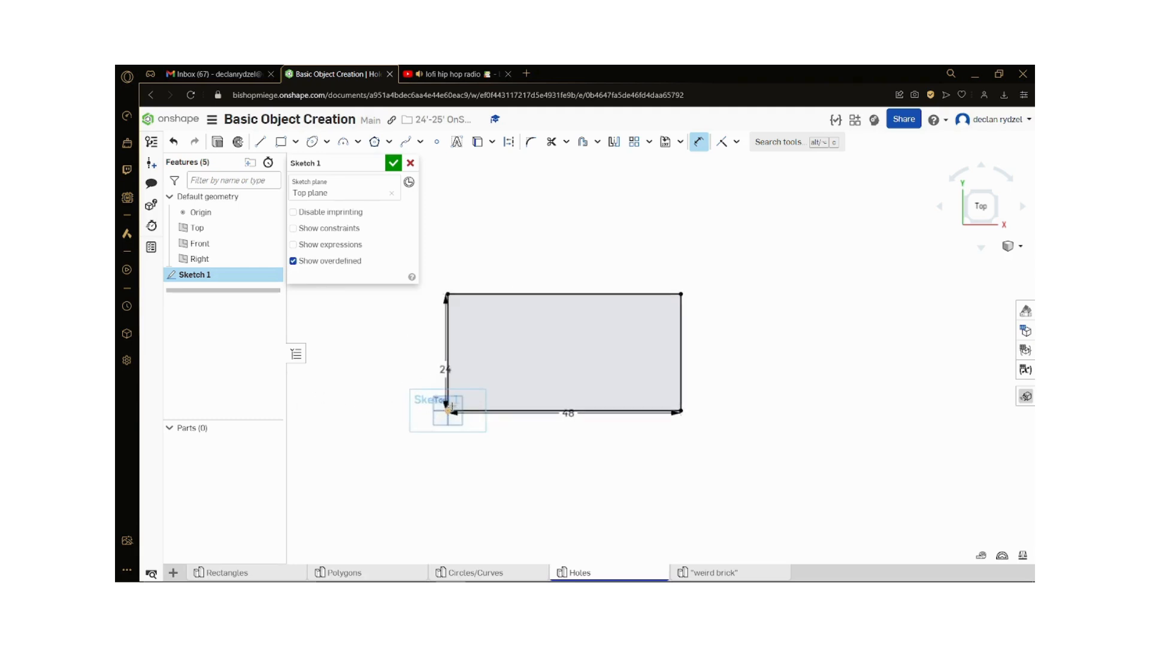
{"action": "scroll", "coordinate": [509, 405], "scroll_direction": "up", "scroll_amount": 2}
{"action": "scroll", "coordinate": [684, 468], "scroll_direction": "down", "scroll_amount": 2}
{"action": "scroll", "coordinate": [656, 272], "scroll_direction": "up", "scroll_amount": 1}
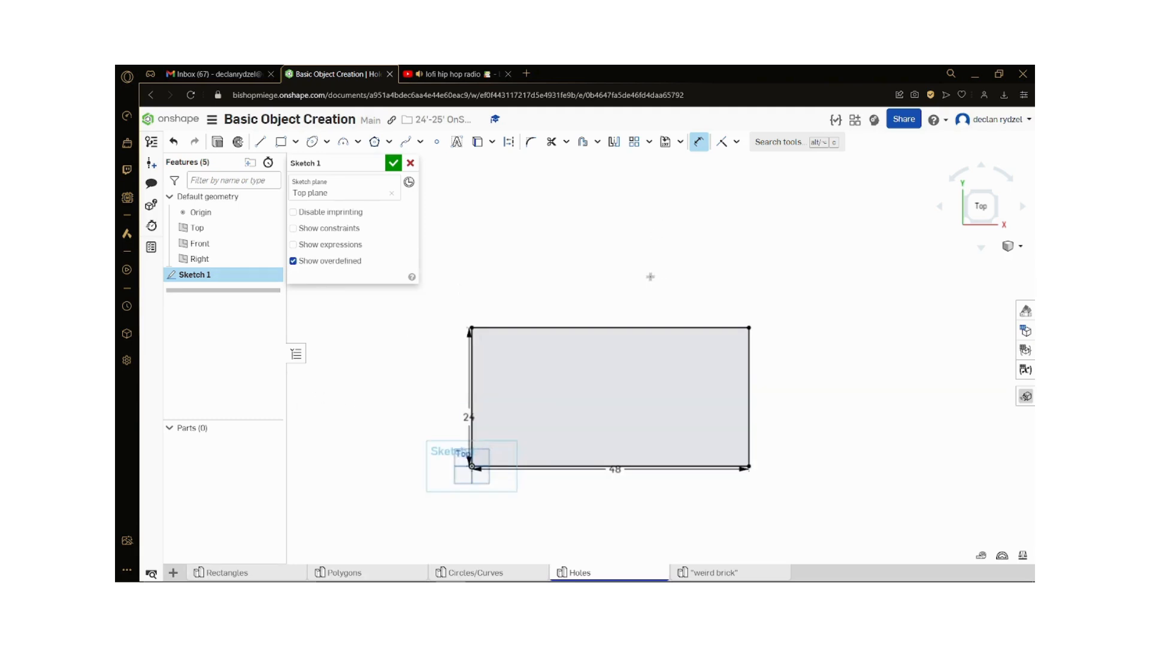
{"action": "scroll", "coordinate": [695, 489], "scroll_direction": "up", "scroll_amount": 1}
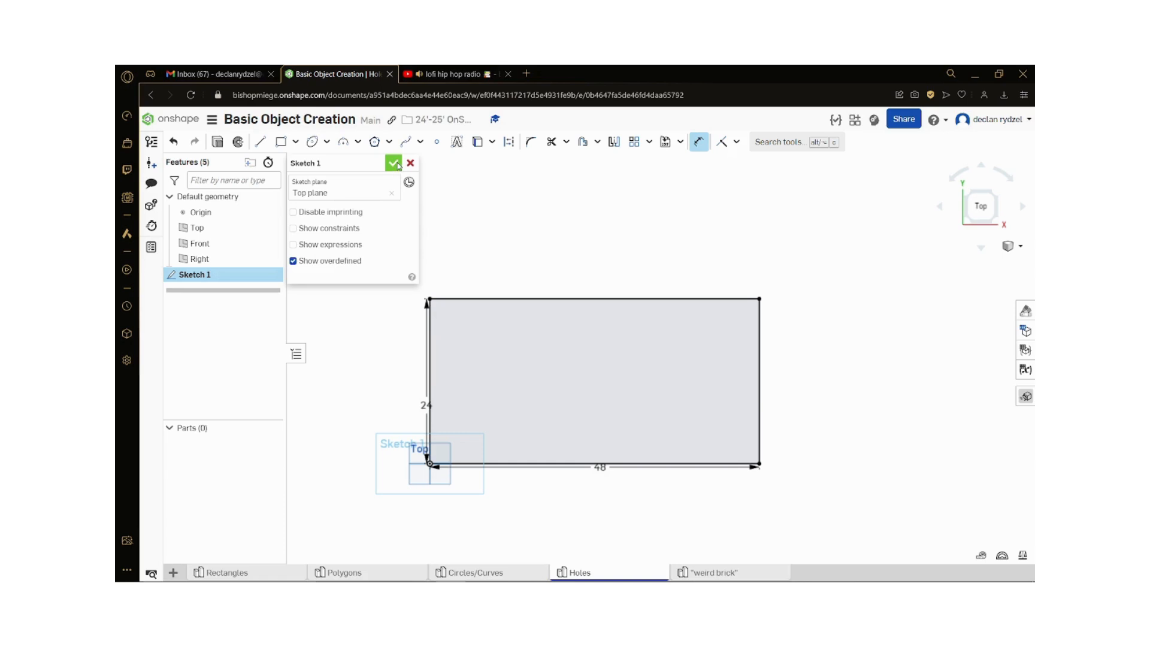
Step: Search the web for "what is a two by four", read the definition, and return to the sketch
{"action": "left_click", "coordinate": [526, 74]}
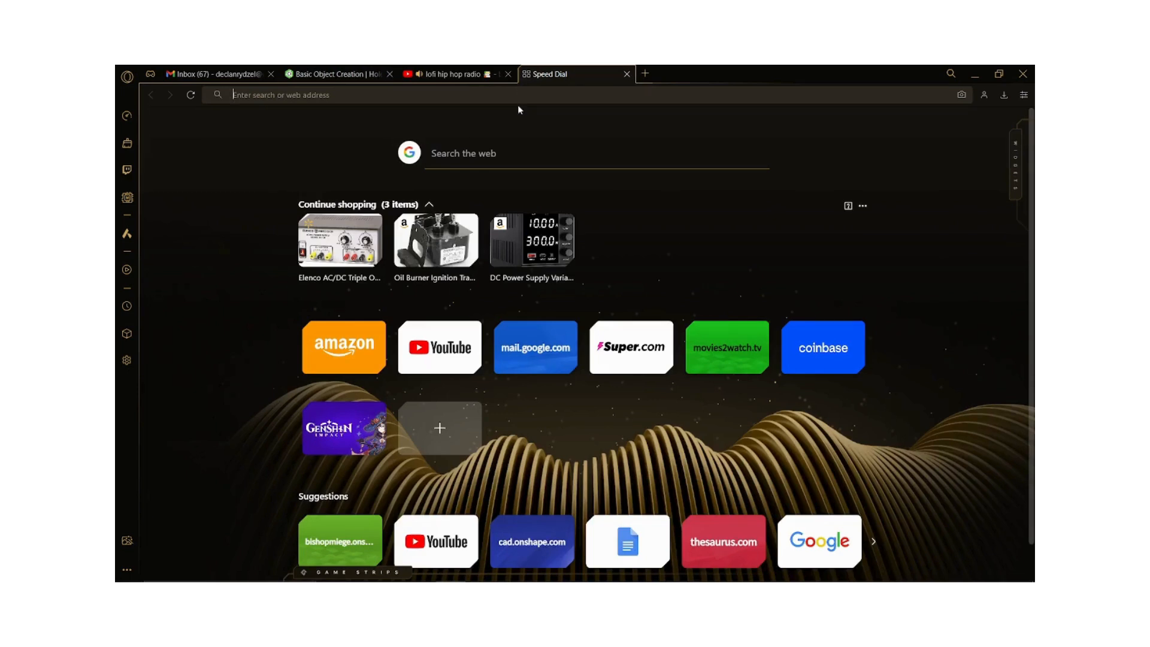
{"action": "type", "text": "what is a"}
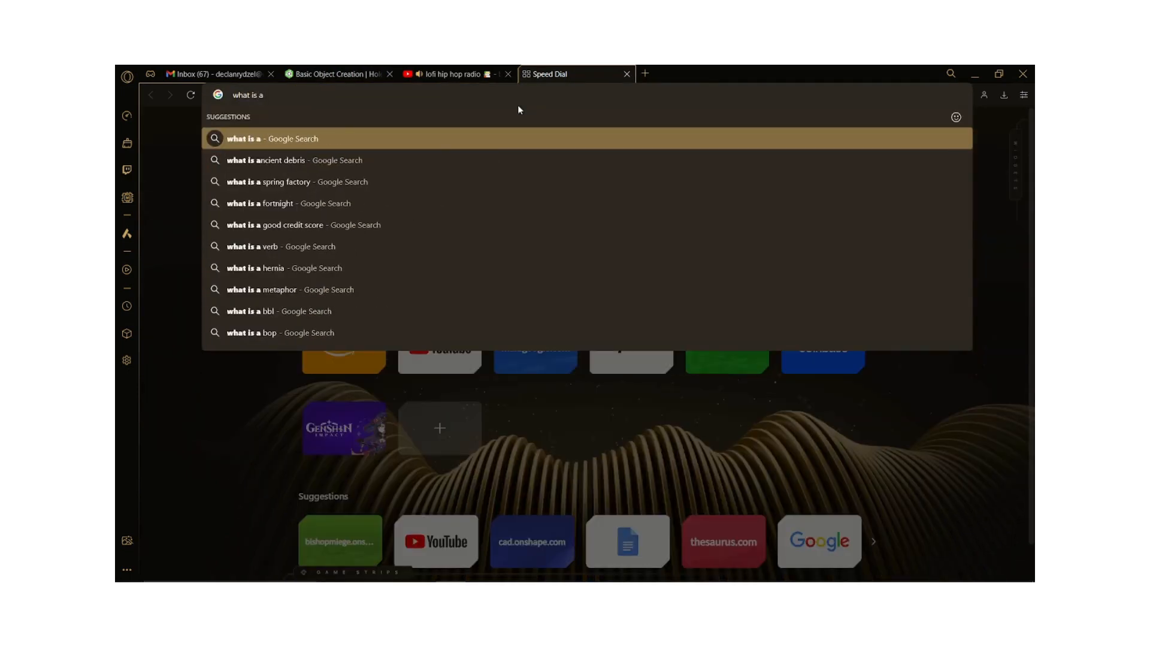
{"action": "type", "text": " two by"}
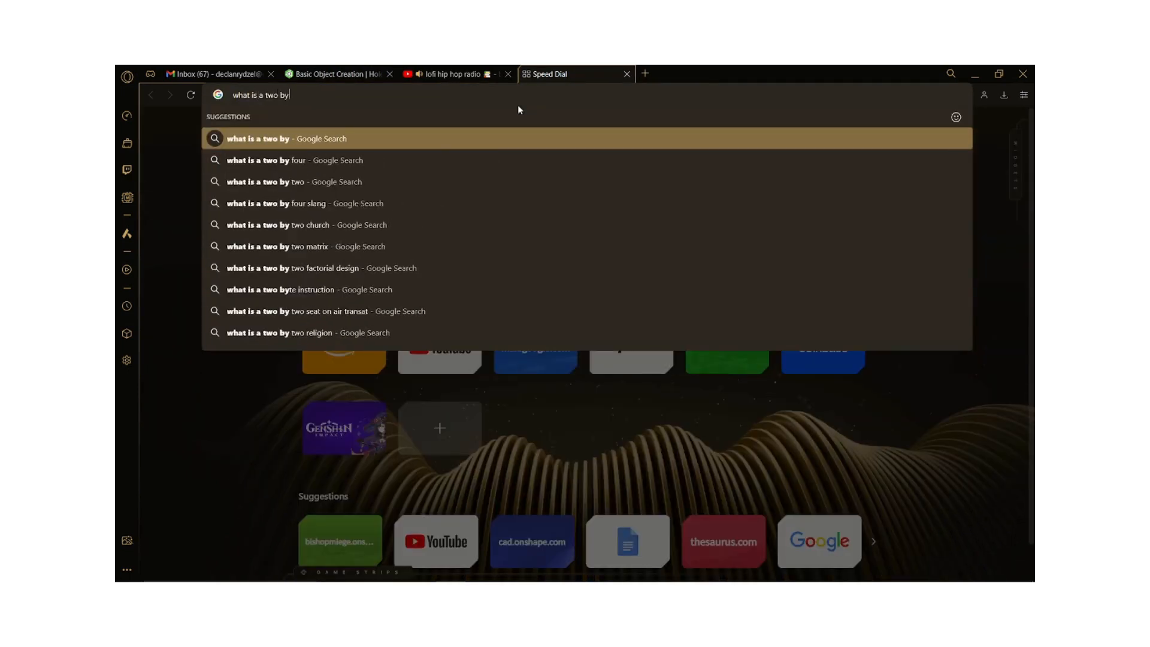
{"action": "type", "text": " four"}
{"action": "key", "text": "Return"}
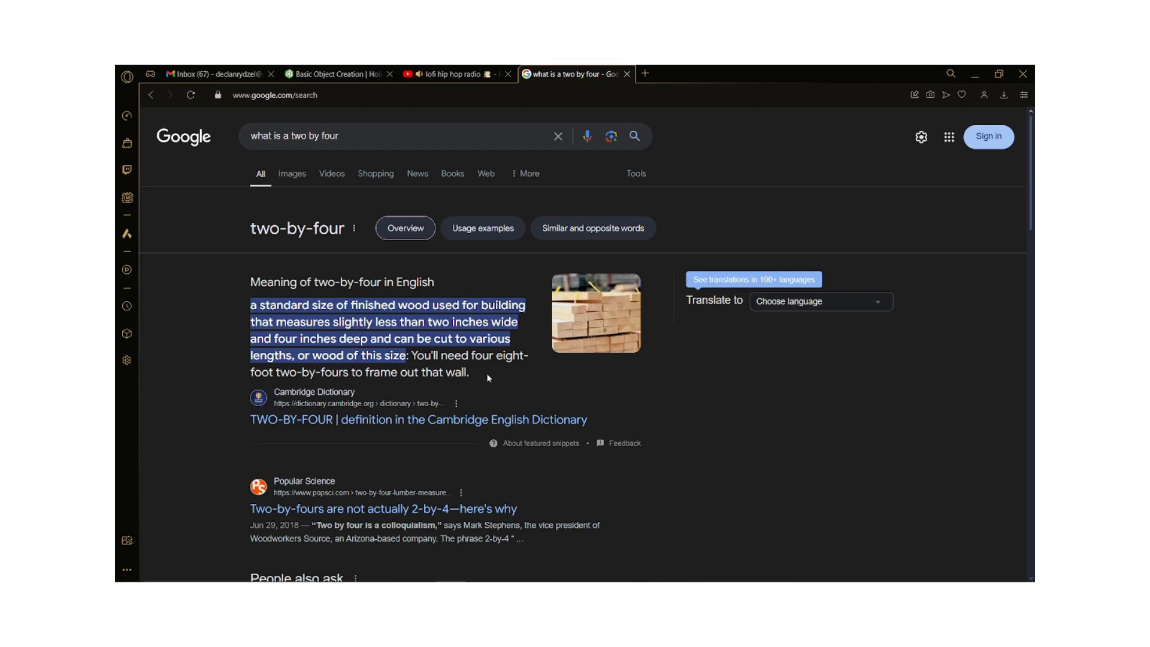
{"action": "key", "text": "ctrl+w"}
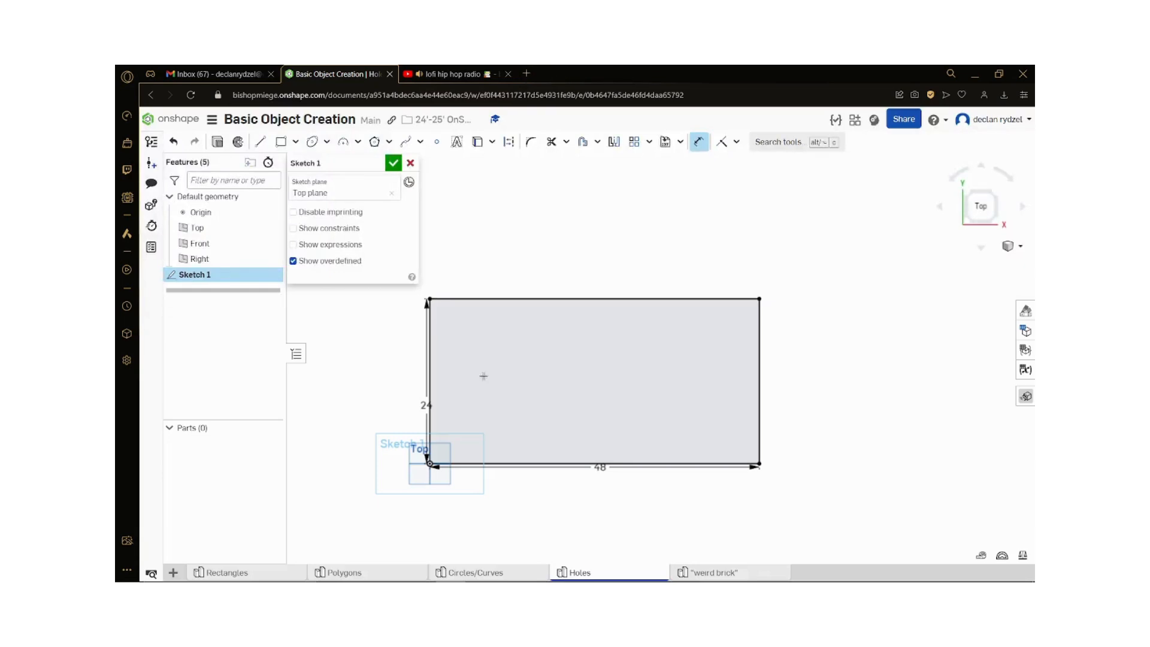
Step: Set the rectangle's height to 4 in and its width to 12 in, and finish the sketch
{"action": "double_click", "coordinate": [425, 406]}
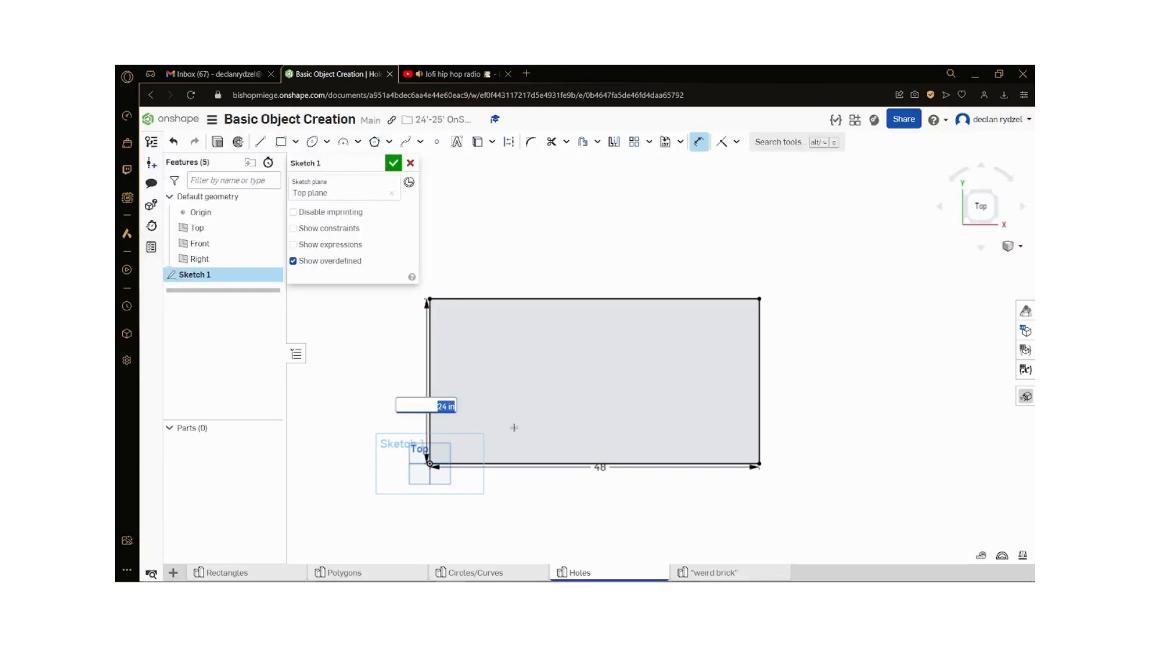
{"action": "type", "text": "4"}
{"action": "key", "text": "Return"}
{"action": "scroll", "coordinate": [506, 491], "scroll_direction": "up", "scroll_amount": 2}
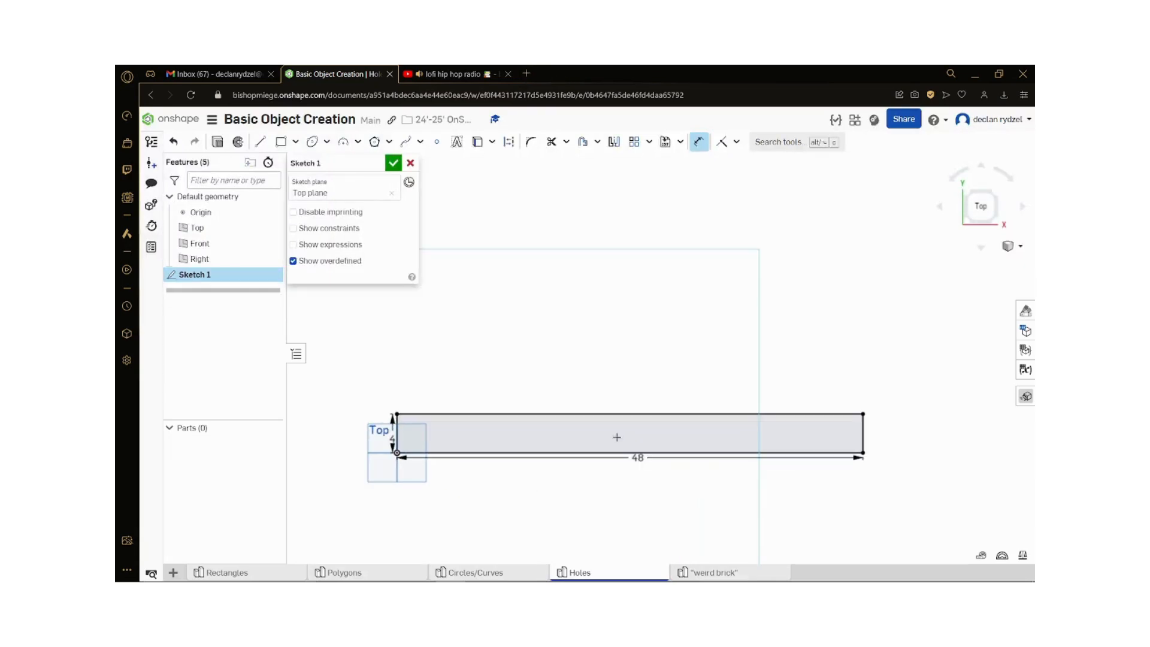
{"action": "double_click", "coordinate": [637, 457]}
{"action": "type", "text": "12"}
{"action": "key", "text": "Return"}
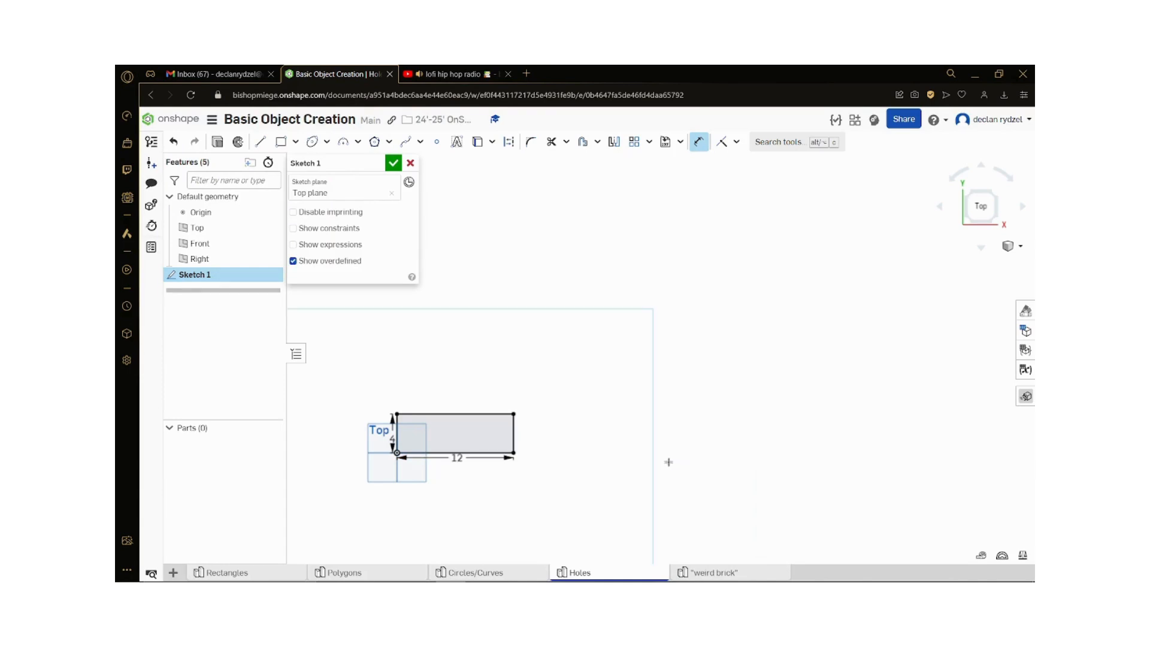
{"action": "scroll", "coordinate": [317, 441], "scroll_direction": "up", "scroll_amount": 3}
{"action": "left_click", "coordinate": [393, 162]}
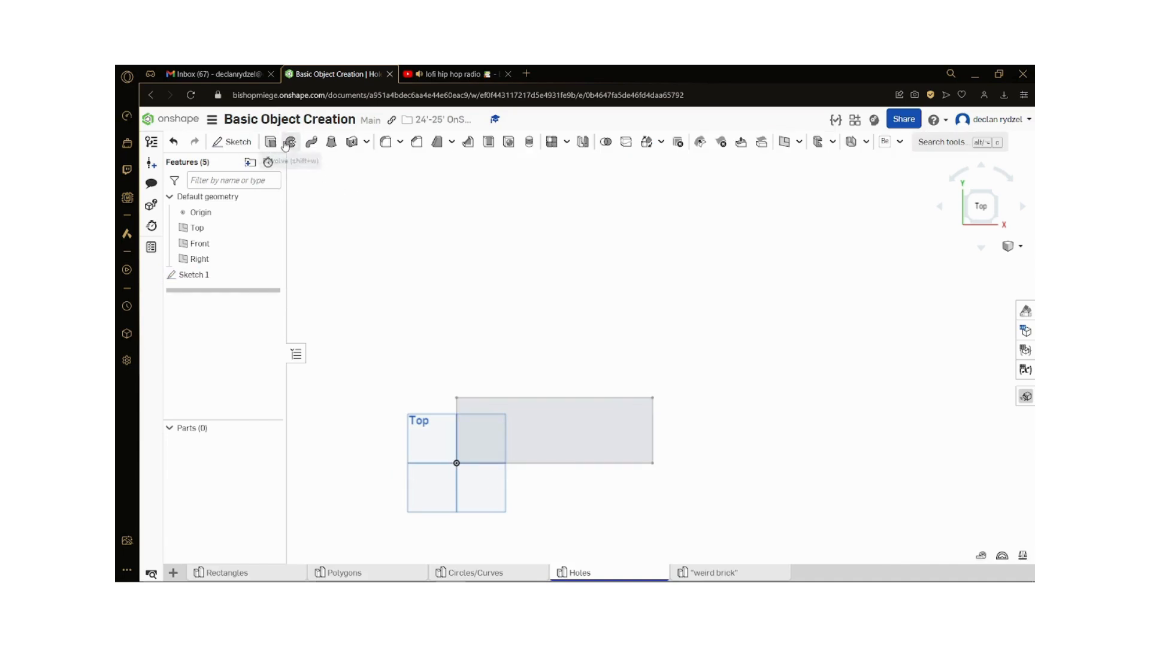
Step: Extrude the rectangle as a new solid with a blind depth of 2 in
{"action": "key", "text": "shift+e"}
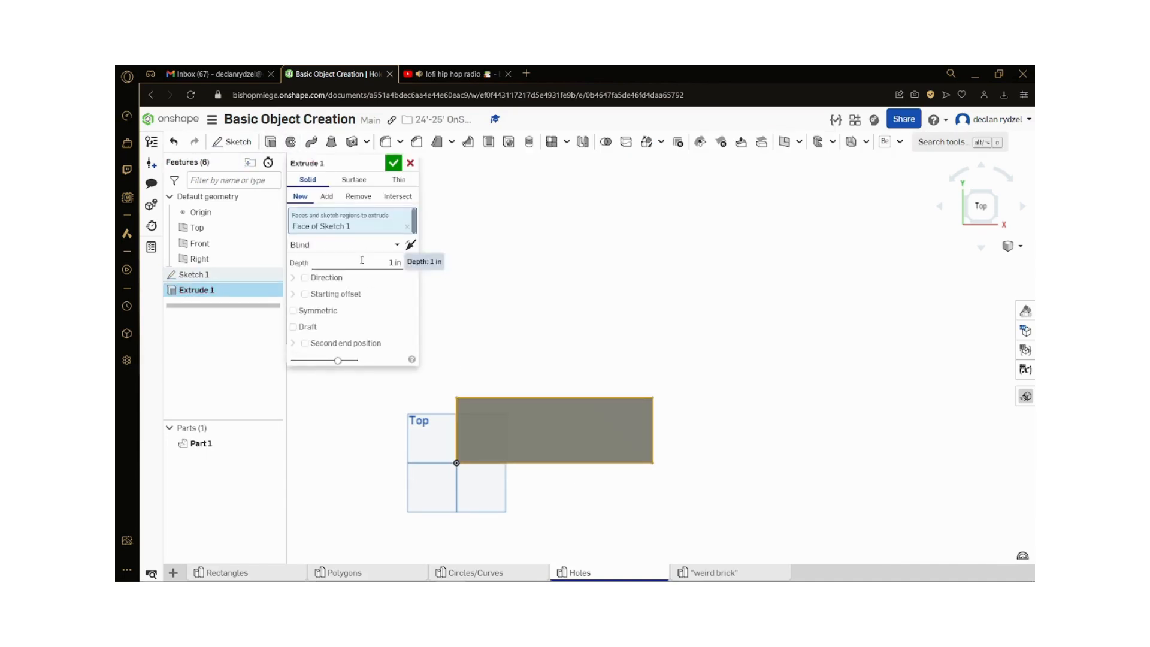
{"action": "left_click", "coordinate": [362, 260]}
{"action": "left_click", "coordinate": [393, 163]}
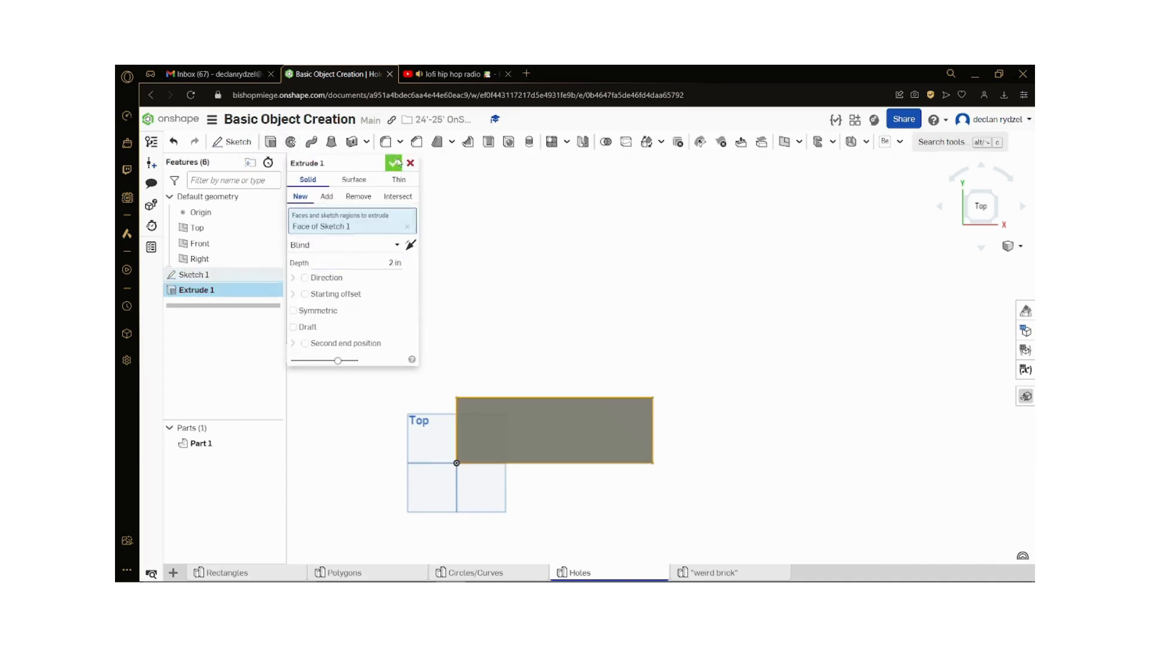
Step: Start a new sketch on the block's upper face and view it from the top
{"action": "right_click_drag", "start_coordinate": [479, 317], "coordinate": [590, 239]}
{"action": "scroll", "coordinate": [600, 509], "scroll_direction": "up", "scroll_amount": 3}
{"action": "right_click_drag", "start_coordinate": [650, 416], "coordinate": [695, 404]}
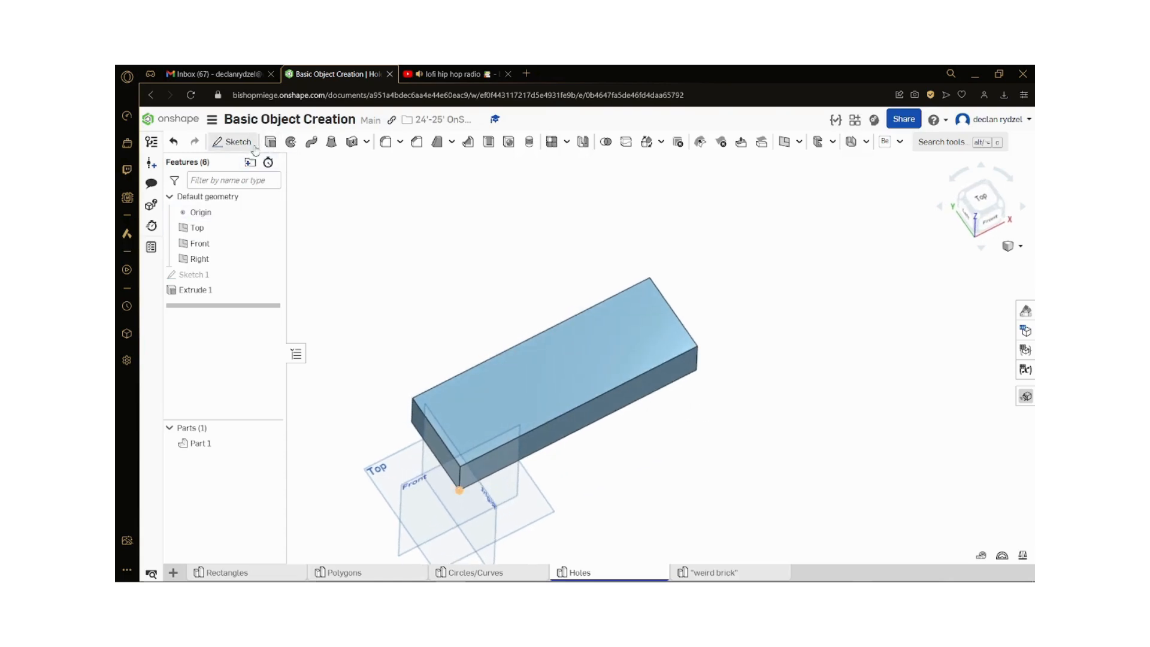
{"action": "left_click", "coordinate": [231, 141]}
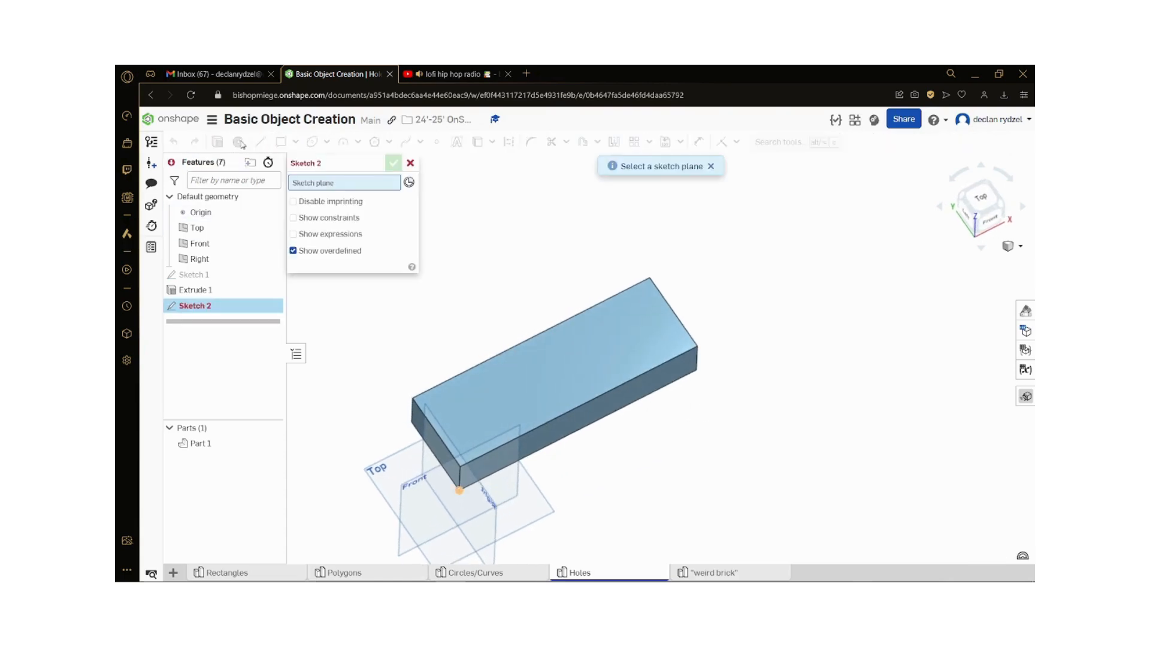
{"action": "left_click", "coordinate": [543, 363]}
{"action": "left_click", "coordinate": [982, 201]}
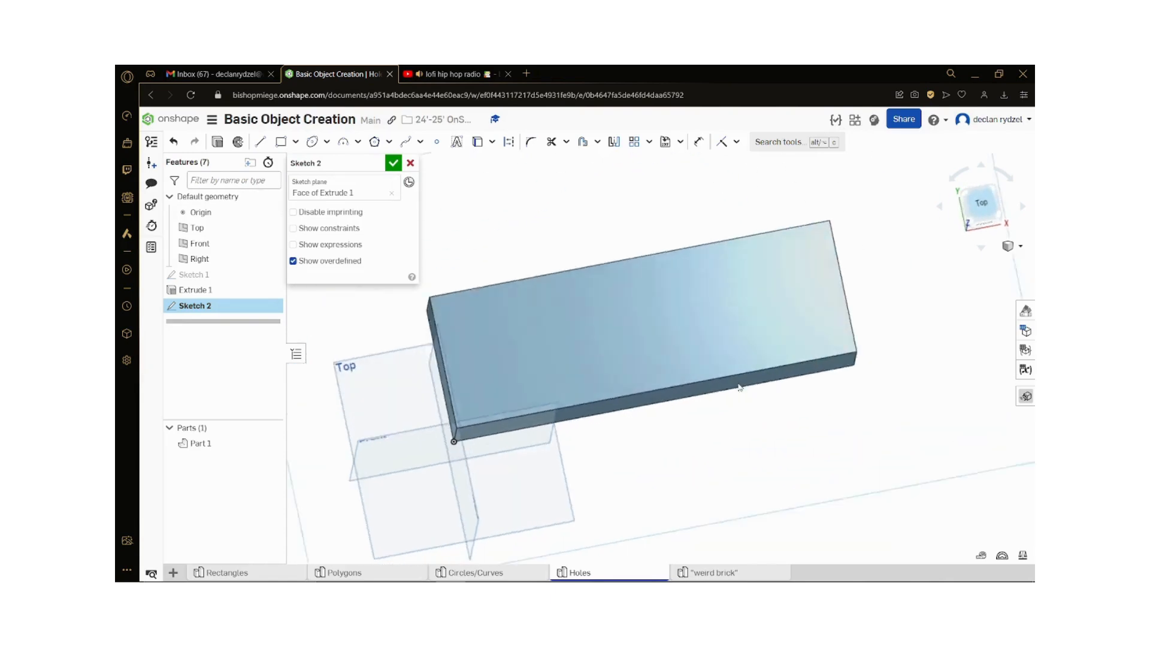
{"action": "scroll", "coordinate": [951, 339], "scroll_direction": "up", "scroll_amount": 2}
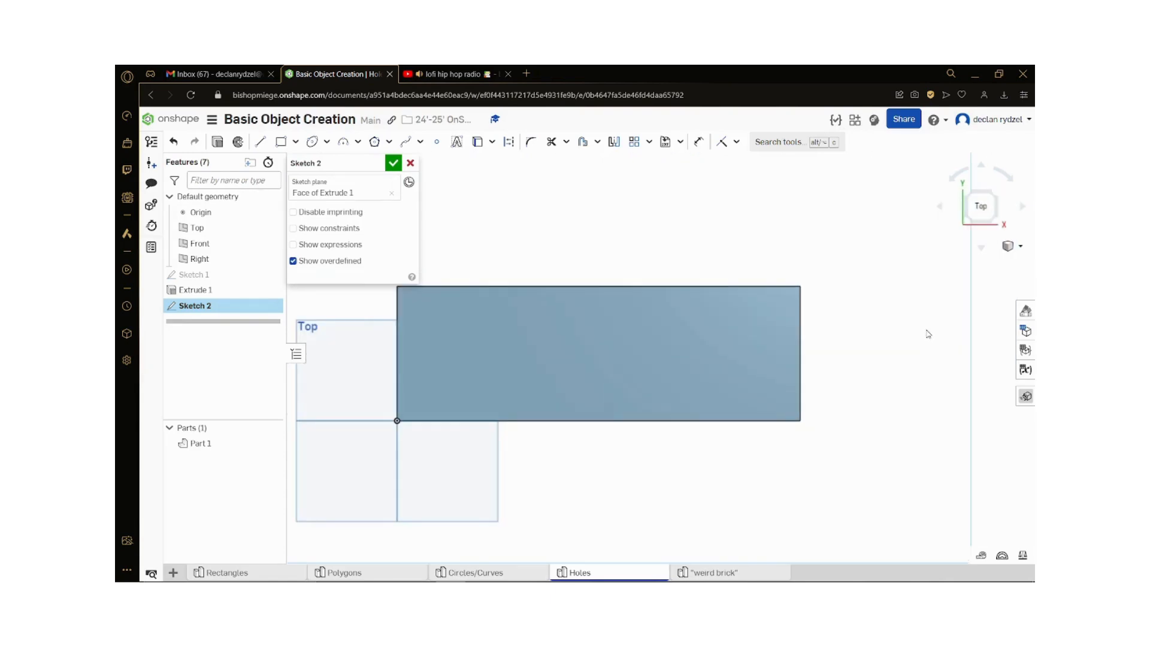
{"action": "scroll", "coordinate": [927, 333], "scroll_direction": "down", "scroll_amount": 1}
{"action": "scroll", "coordinate": [750, 235], "scroll_direction": "up", "scroll_amount": 1}
Step: Draw a center point circle near the left end of the block's upper face and dimension its diameter to 0.5 in
{"action": "left_click", "coordinate": [326, 141]}
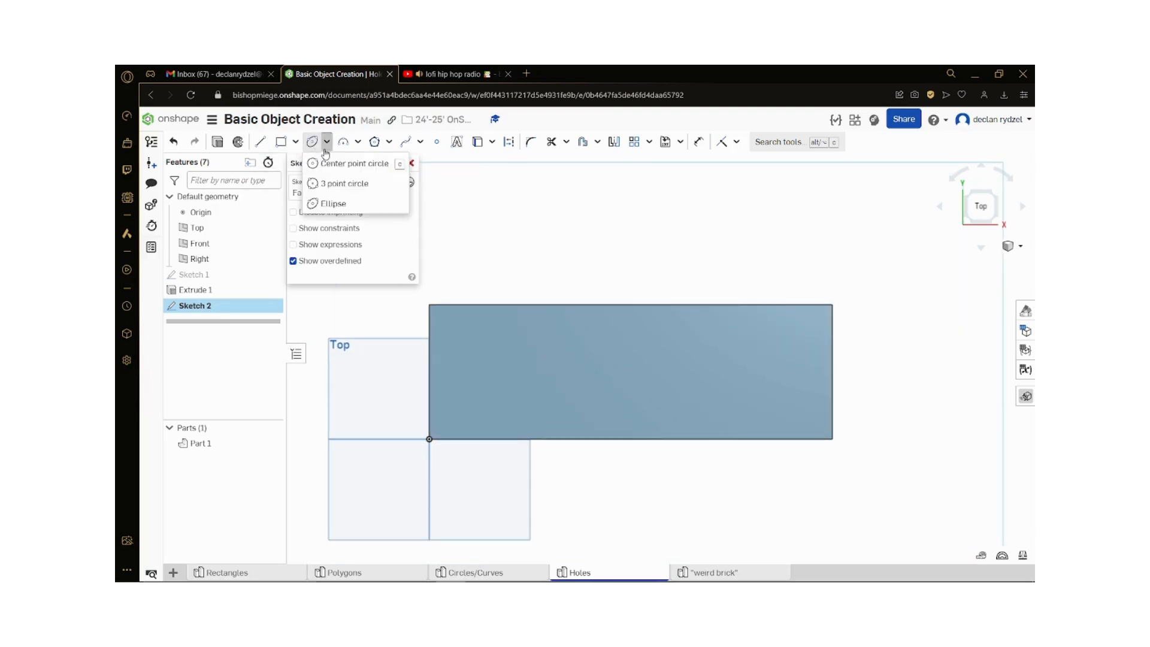
{"action": "left_click", "coordinate": [326, 161]}
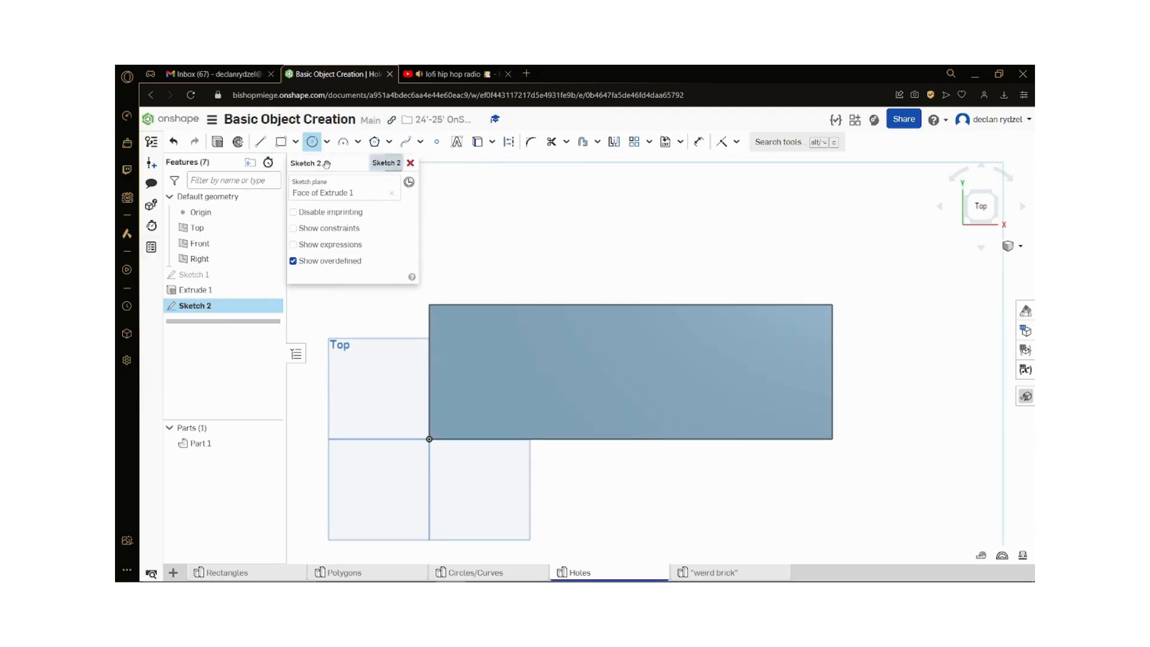
{"action": "left_click", "coordinate": [490, 368]}
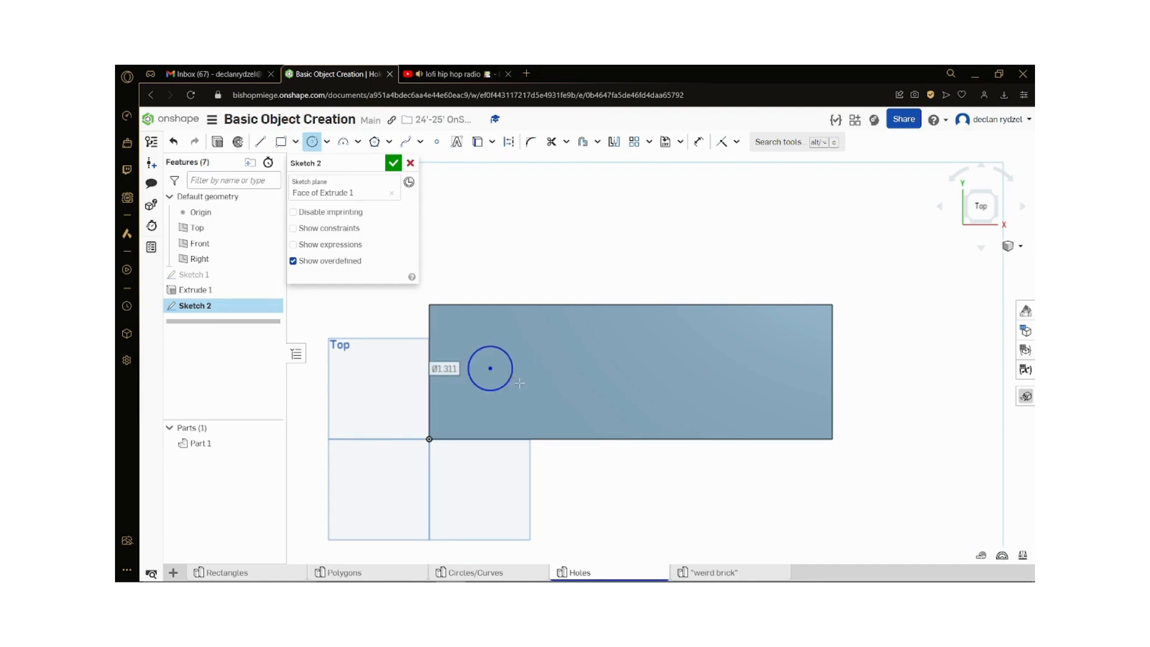
{"action": "scroll", "coordinate": [511, 375], "scroll_direction": "up", "scroll_amount": 1}
{"action": "left_click", "coordinate": [503, 381]}
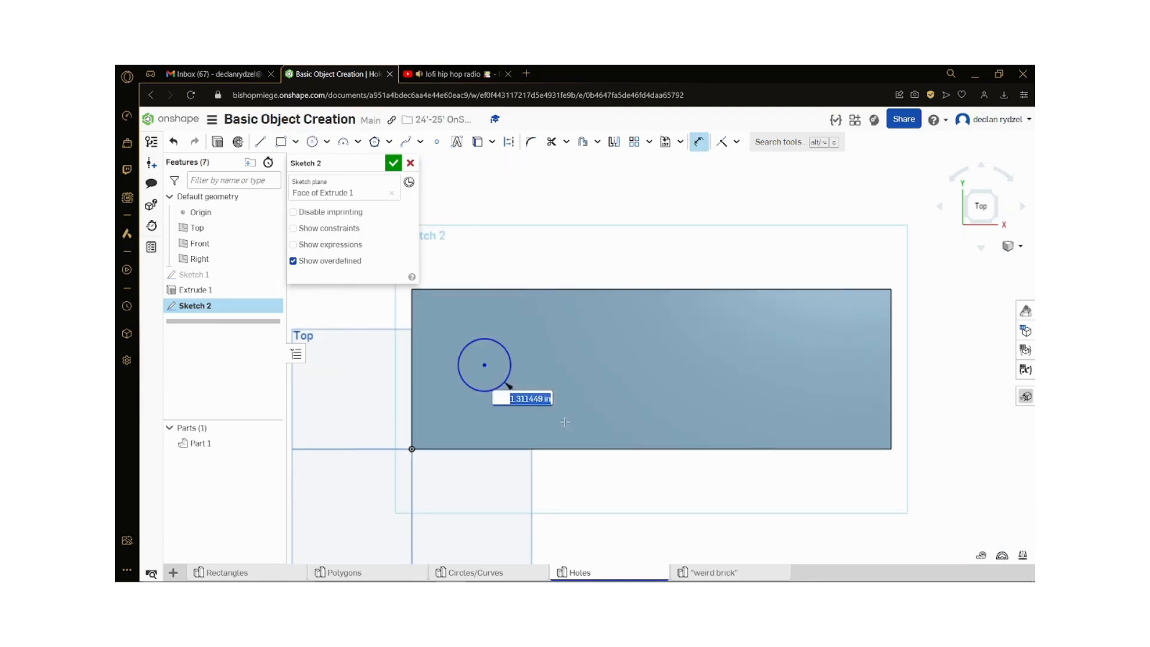
{"action": "key", "text": "BackSpace"}
{"action": "type", "text": ".5"}
{"action": "key", "text": "Return"}
{"action": "scroll", "coordinate": [571, 418], "scroll_direction": "up", "scroll_amount": 1}
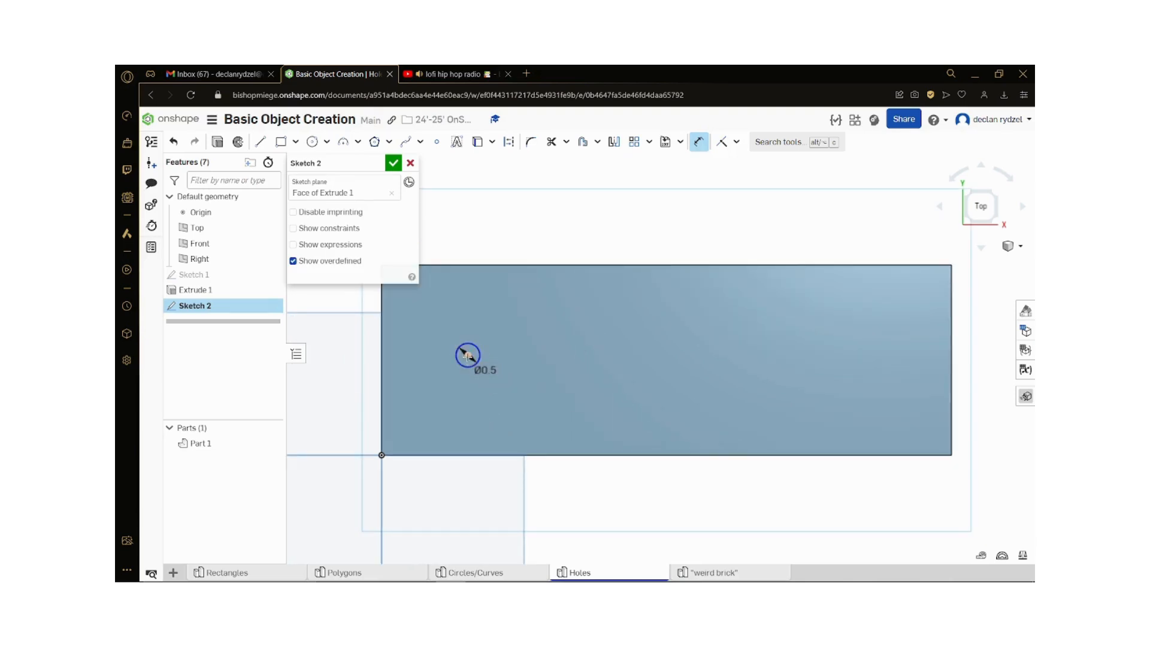
Step: Try to add a dimension between the circle's curve and its center point
{"action": "key", "text": "Escape"}
{"action": "left_click", "coordinate": [700, 144]}
{"action": "left_click", "coordinate": [478, 353]}
{"action": "scroll", "coordinate": [495, 412], "scroll_direction": "up", "scroll_amount": 1}
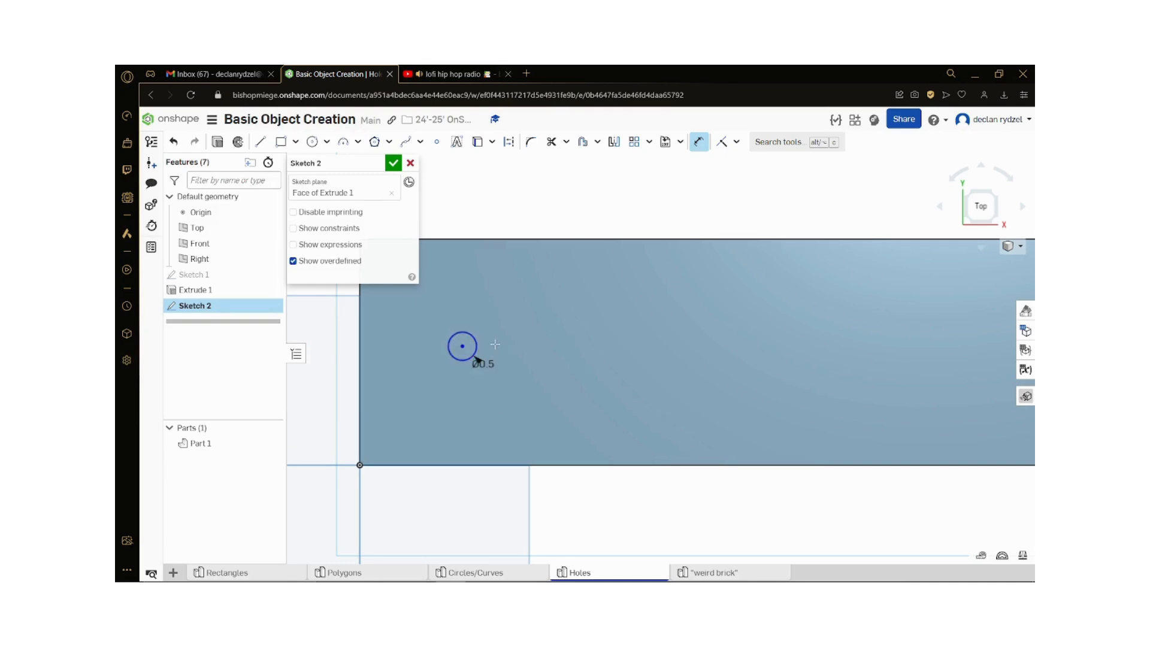
{"action": "scroll", "coordinate": [426, 406], "scroll_direction": "up", "scroll_amount": 1}
{"action": "scroll", "coordinate": [455, 407], "scroll_direction": "down", "scroll_amount": 1}
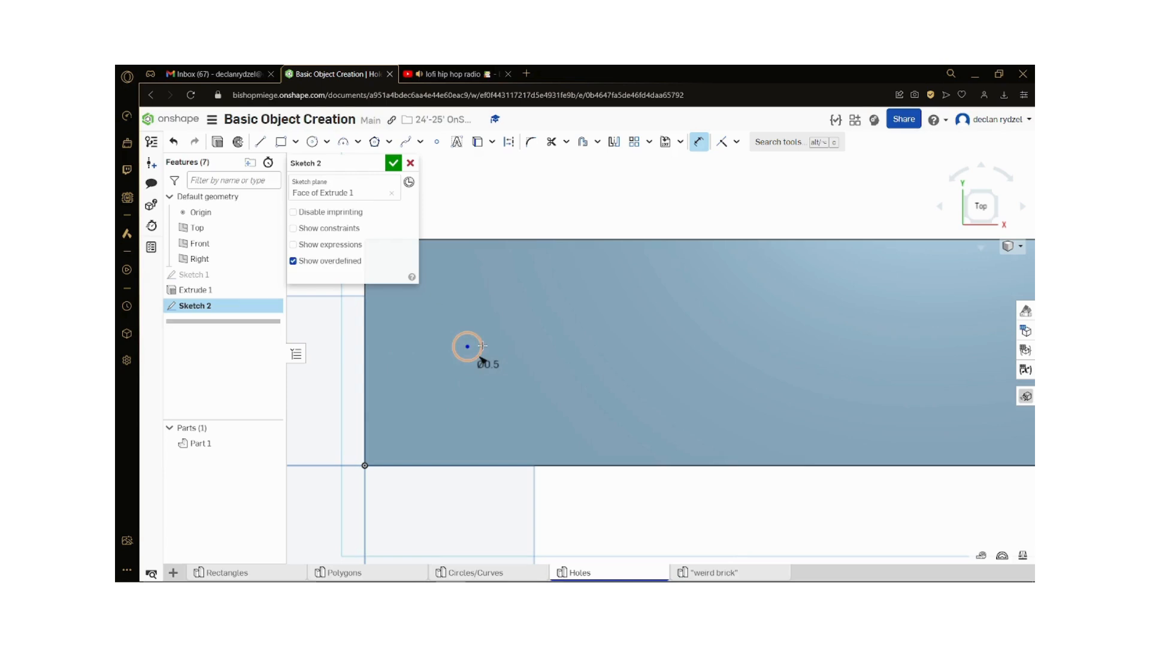
{"action": "scroll", "coordinate": [556, 377], "scroll_direction": "down", "scroll_amount": 1}
{"action": "scroll", "coordinate": [521, 376], "scroll_direction": "down", "scroll_amount": 1}
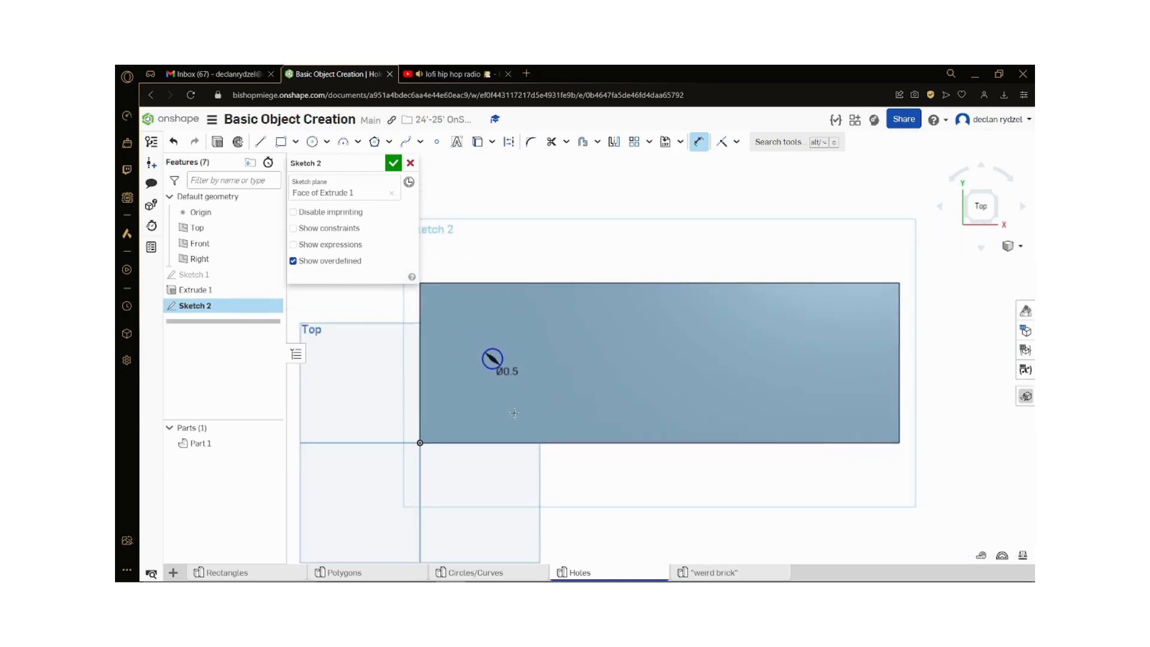
{"action": "scroll", "coordinate": [510, 375], "scroll_direction": "up", "scroll_amount": 1}
{"action": "left_click", "coordinate": [502, 345]}
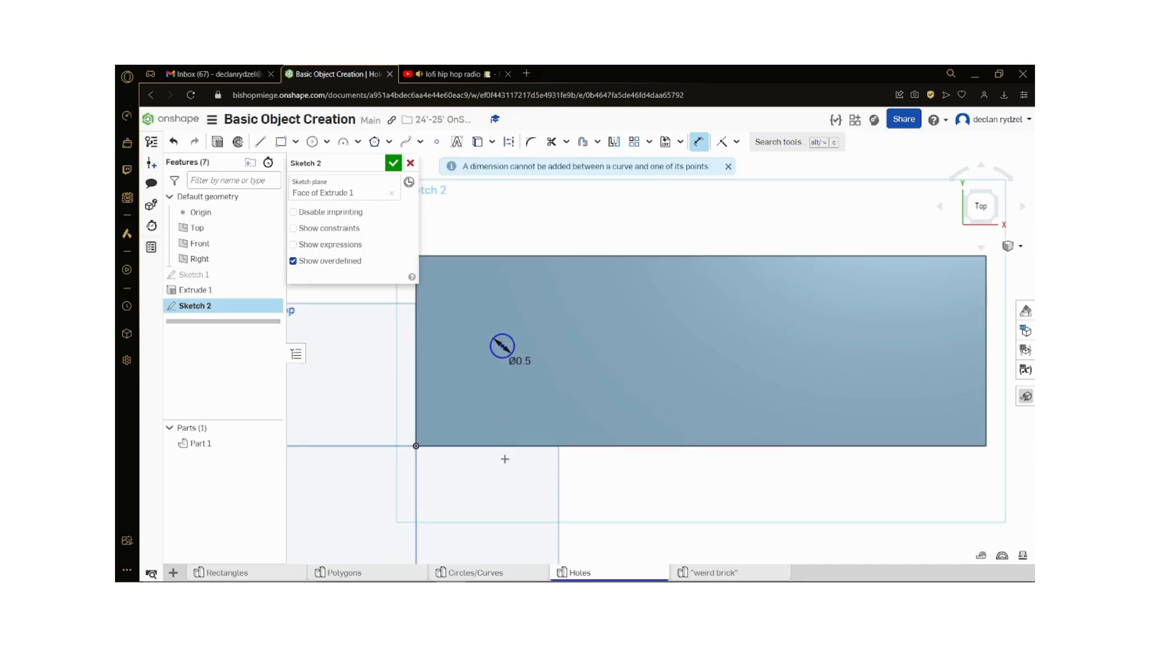
Step: Dimension the circle's center 2 in vertically from the lower long edge of the block's upper face
{"action": "scroll", "coordinate": [518, 389], "scroll_direction": "up", "scroll_amount": 1}
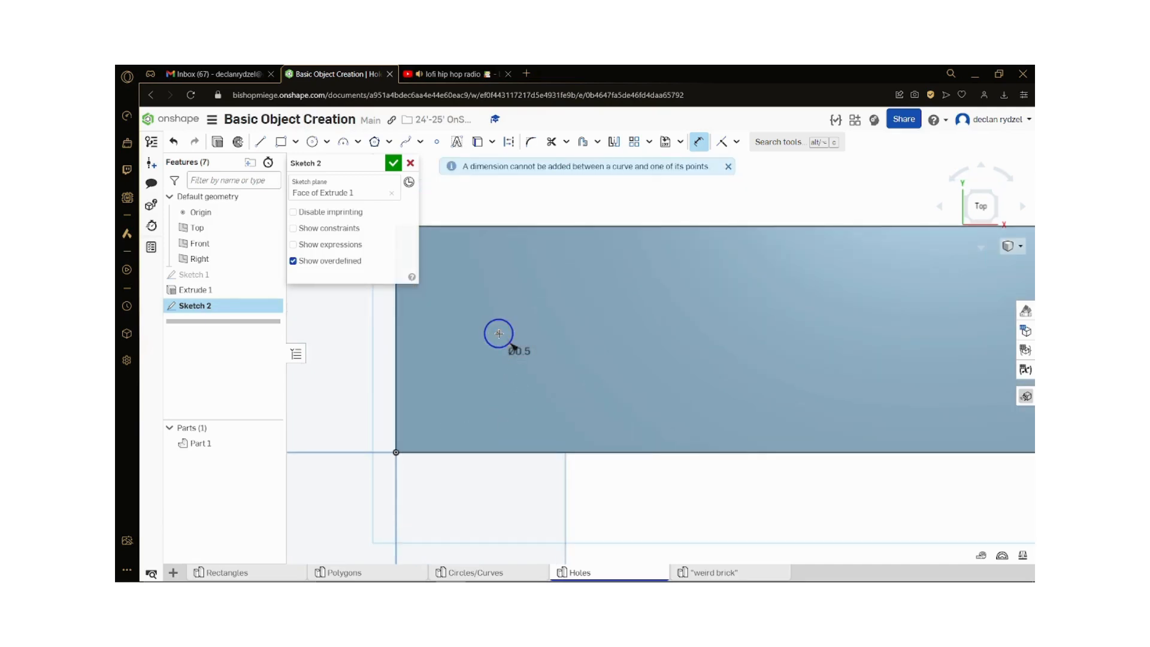
{"action": "left_click", "coordinate": [495, 451]}
{"action": "left_click", "coordinate": [341, 406]}
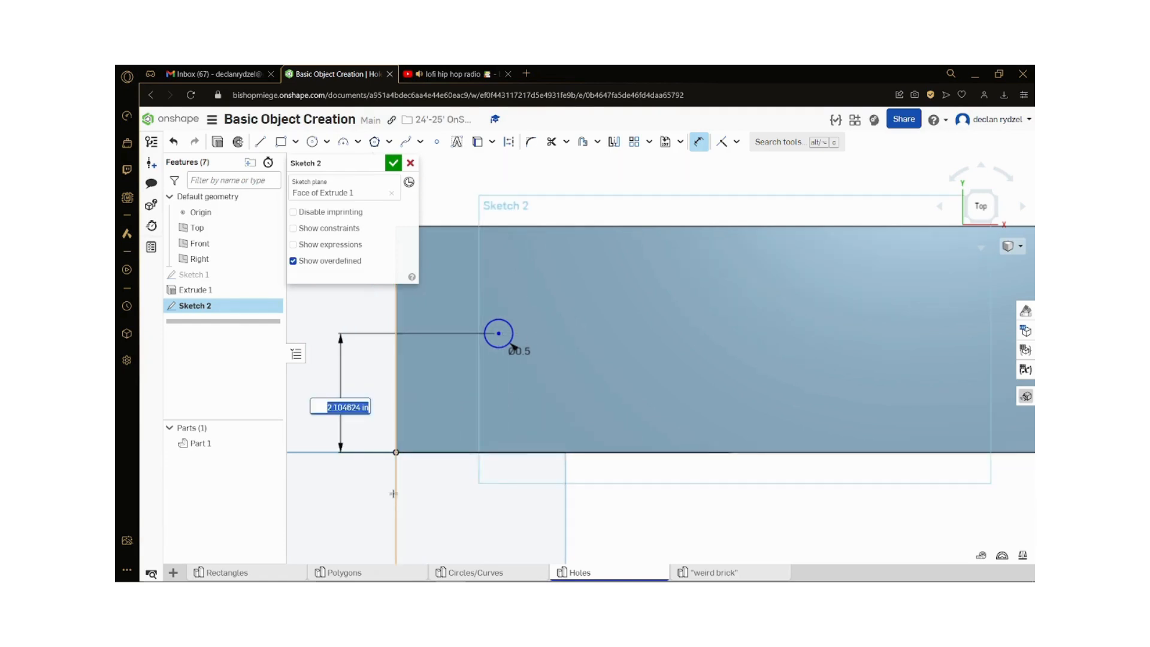
{"action": "type", "text": "2"}
{"action": "key", "text": "Return"}
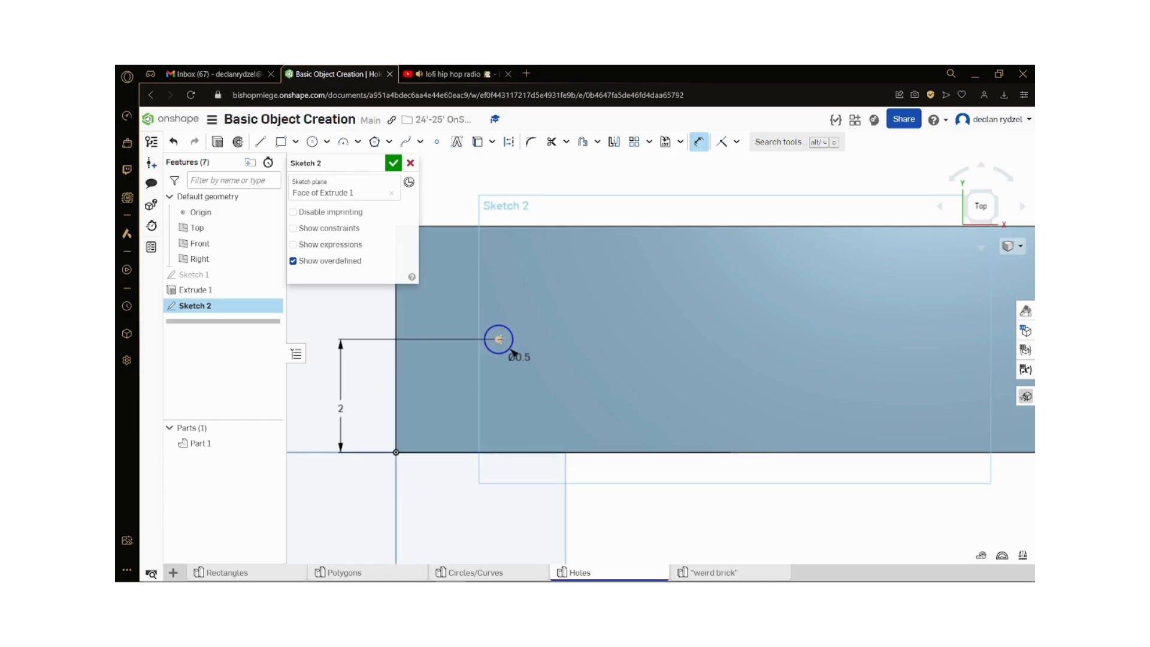
Step: Dimension the circle's center 2 in horizontally from the face's left edge and finish the sketch
{"action": "left_click", "coordinate": [497, 340]}
{"action": "left_click", "coordinate": [396, 365]}
{"action": "left_click", "coordinate": [450, 400]}
{"action": "type", "text": "2"}
{"action": "key", "text": "Return"}
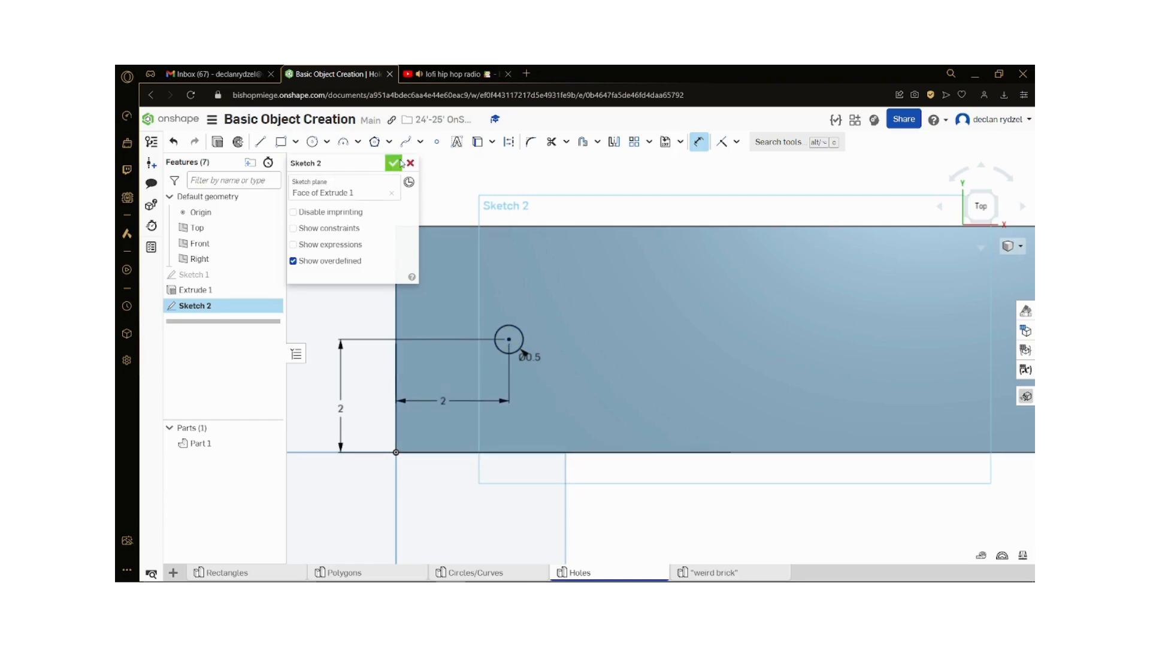
{"action": "scroll", "coordinate": [473, 302], "scroll_direction": "down", "scroll_amount": 2}
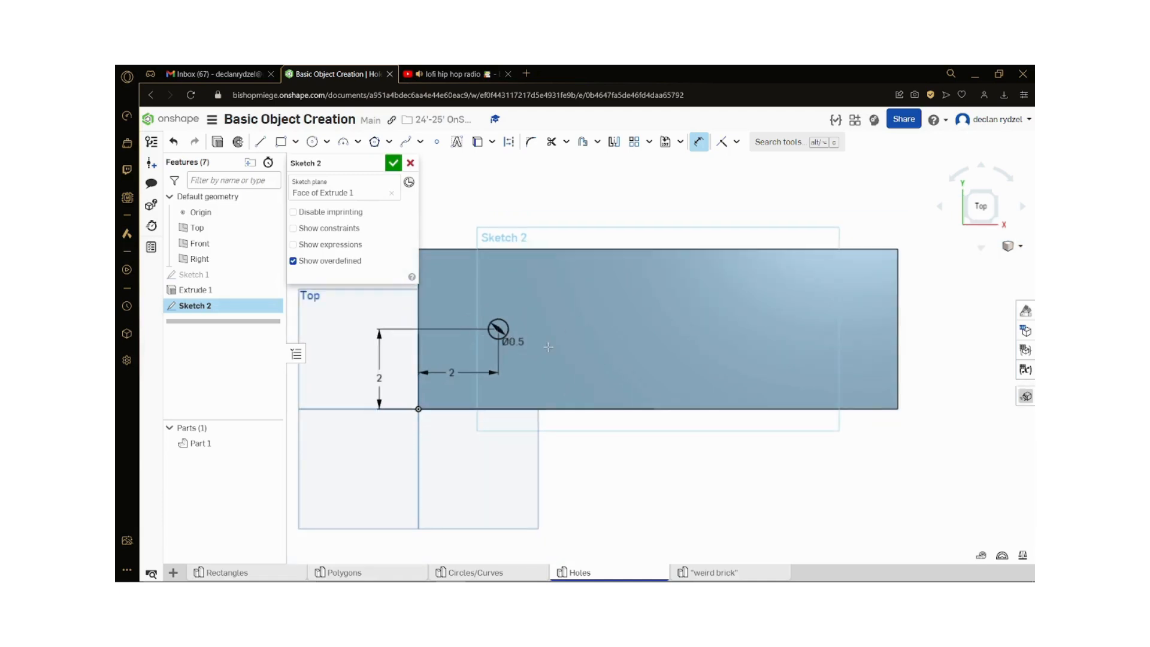
{"action": "scroll", "coordinate": [500, 327], "scroll_direction": "up", "scroll_amount": 1}
{"action": "left_click", "coordinate": [393, 163]}
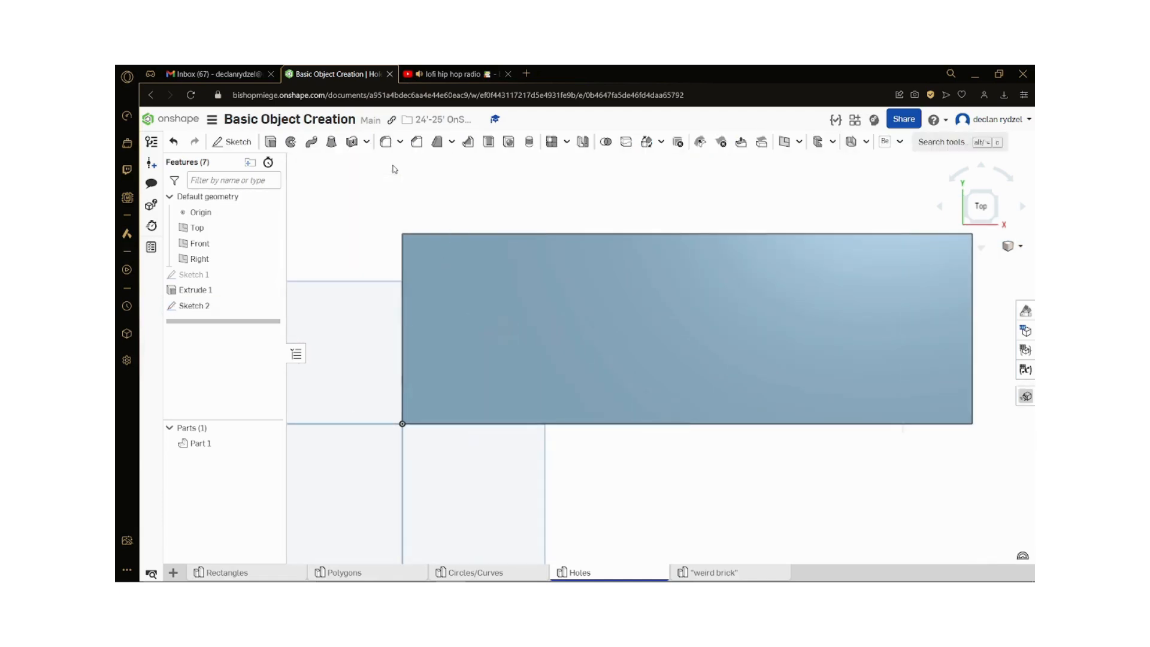
Step: Extrude the circle as a blind Remove cut about 4.96 in deep down through the block
{"action": "left_click", "coordinate": [271, 144]}
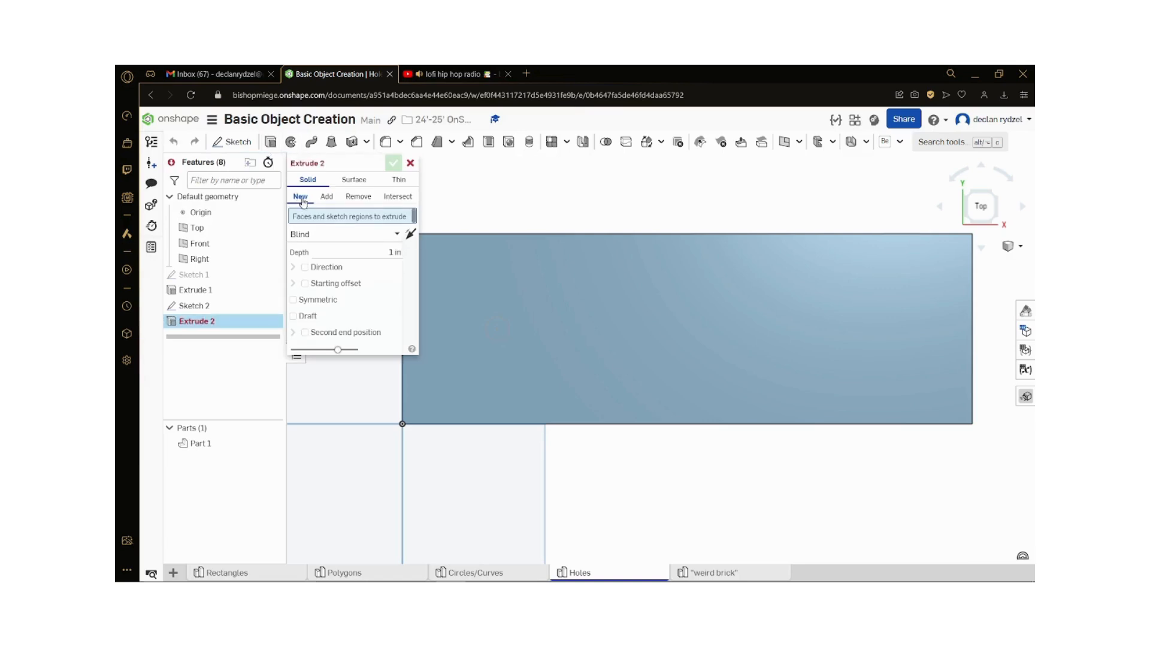
{"action": "left_click", "coordinate": [358, 197]}
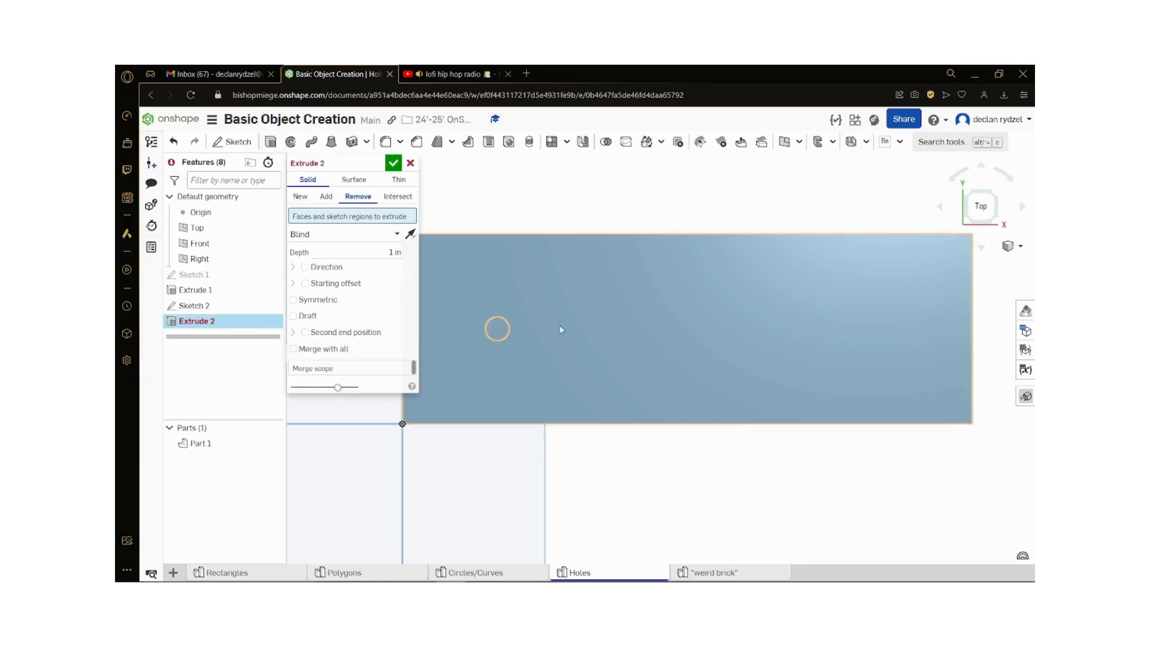
{"action": "left_click", "coordinate": [497, 331]}
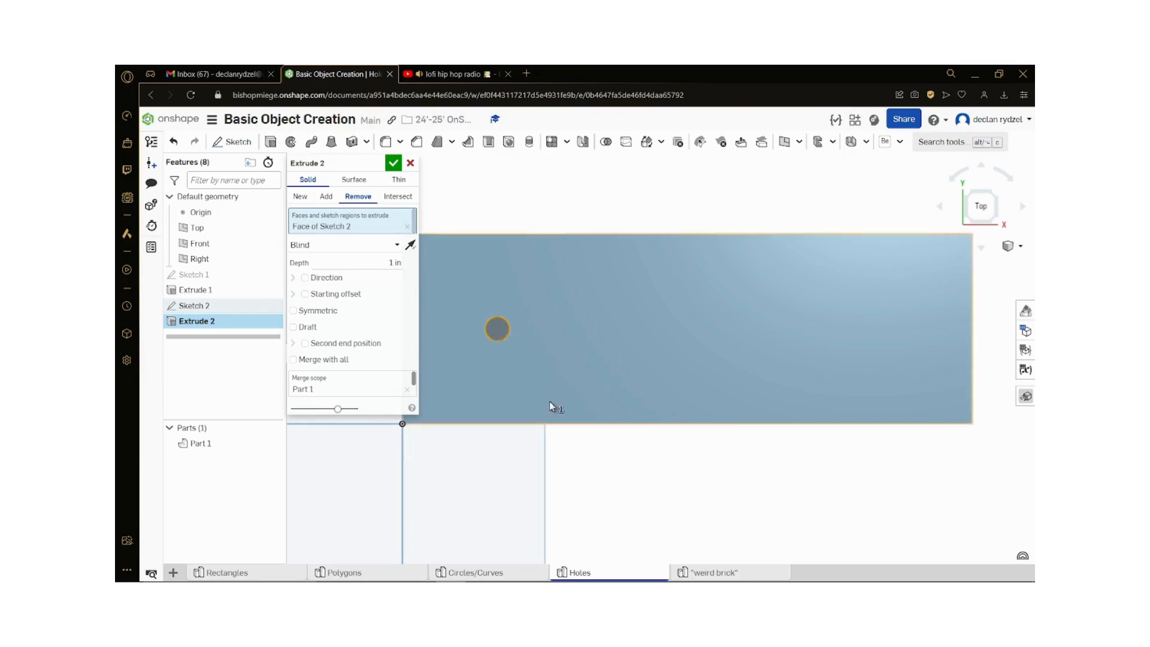
{"action": "right_click_drag", "start_coordinate": [549, 401], "coordinate": [554, 368]}
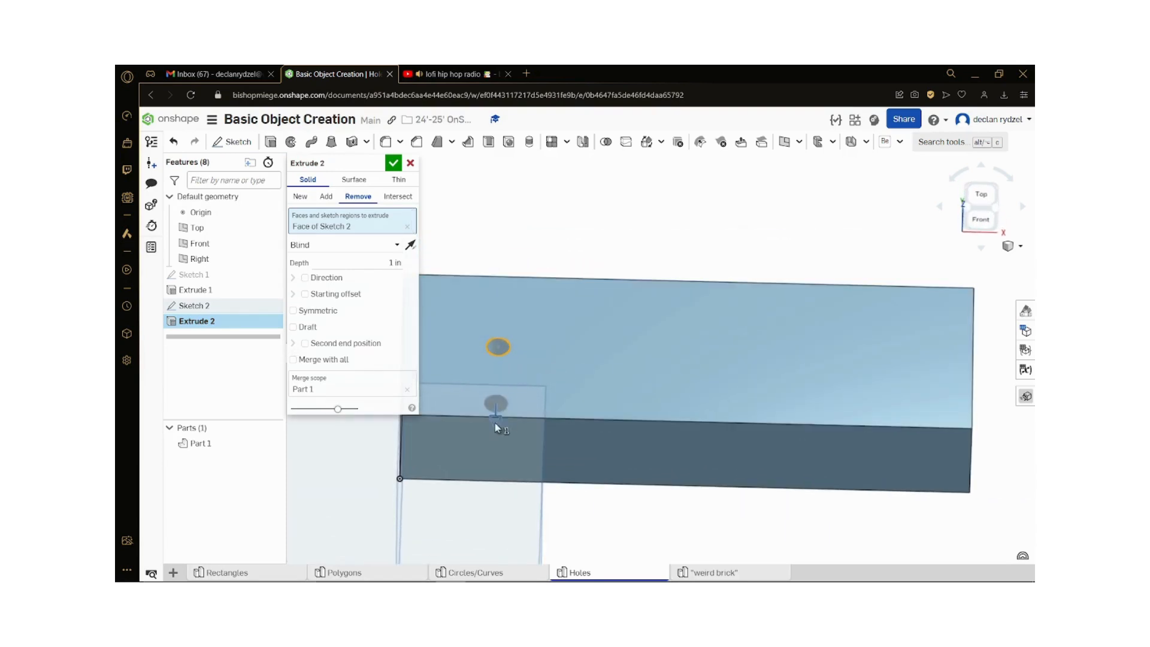
{"action": "left_click_drag", "start_coordinate": [495, 423], "coordinate": [515, 529]}
{"action": "right_click_drag", "start_coordinate": [605, 537], "coordinate": [600, 503]}
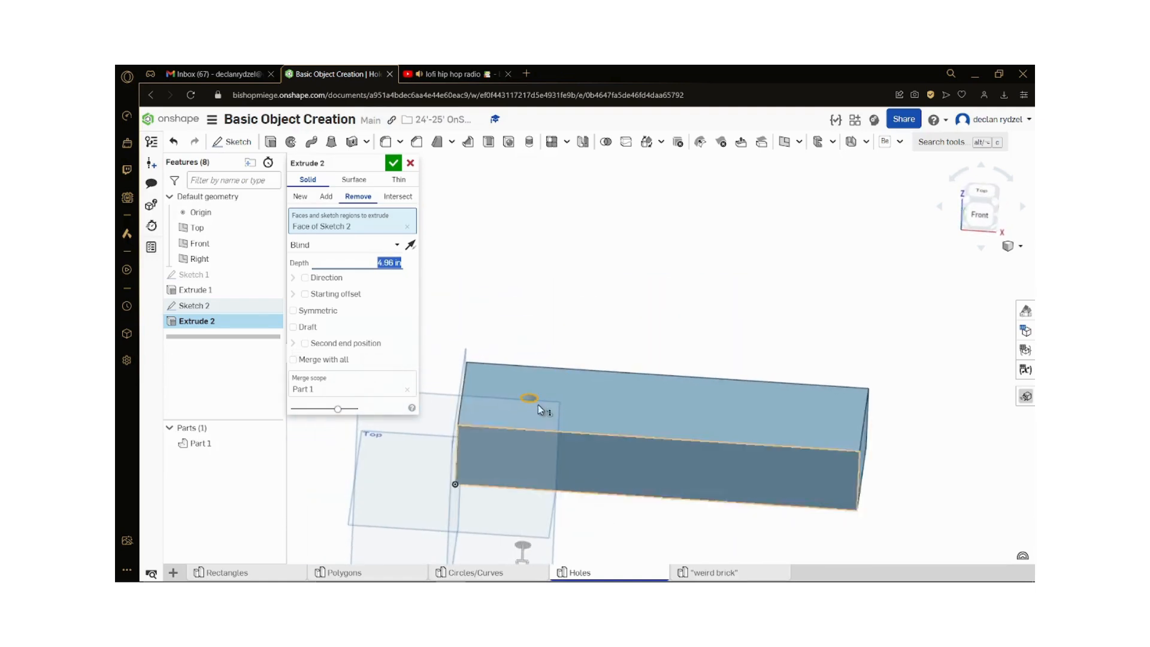
{"action": "left_click", "coordinate": [393, 162]}
Step: Reopen the circle's sketch for editing and view the block's upper face from the top
{"action": "right_click_drag", "start_coordinate": [527, 335], "coordinate": [547, 407]}
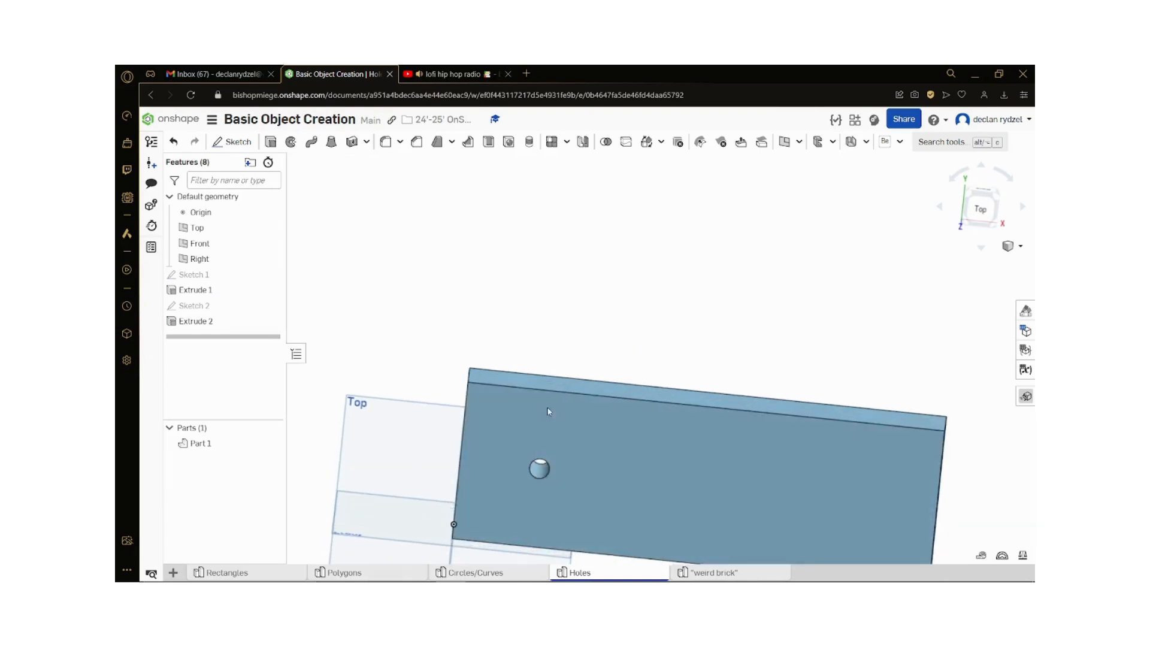
{"action": "scroll", "coordinate": [501, 349], "scroll_direction": "down", "scroll_amount": 3}
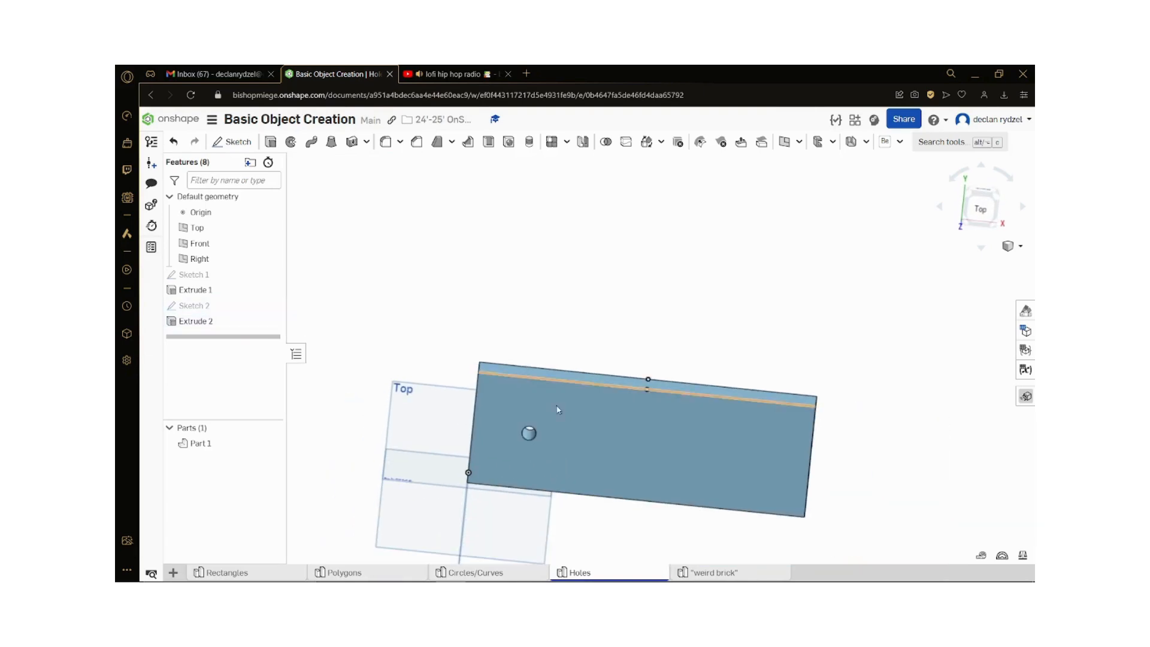
{"action": "scroll", "coordinate": [631, 512], "scroll_direction": "up", "scroll_amount": 3}
{"action": "double_click", "coordinate": [205, 308]}
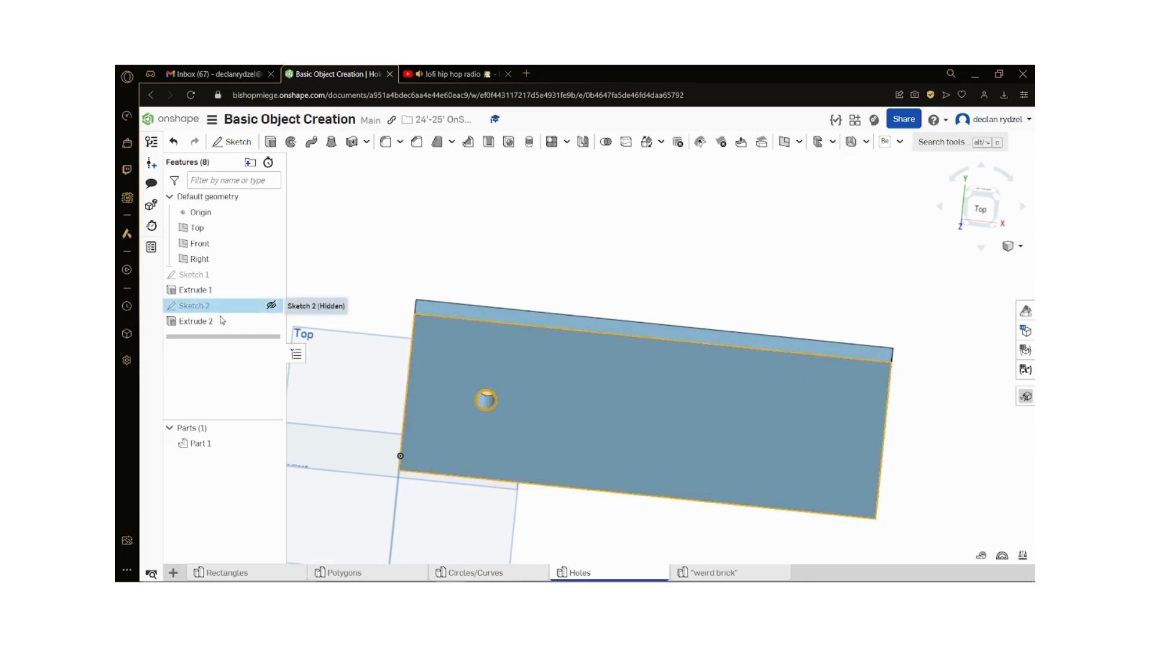
{"action": "left_click", "coordinate": [975, 193]}
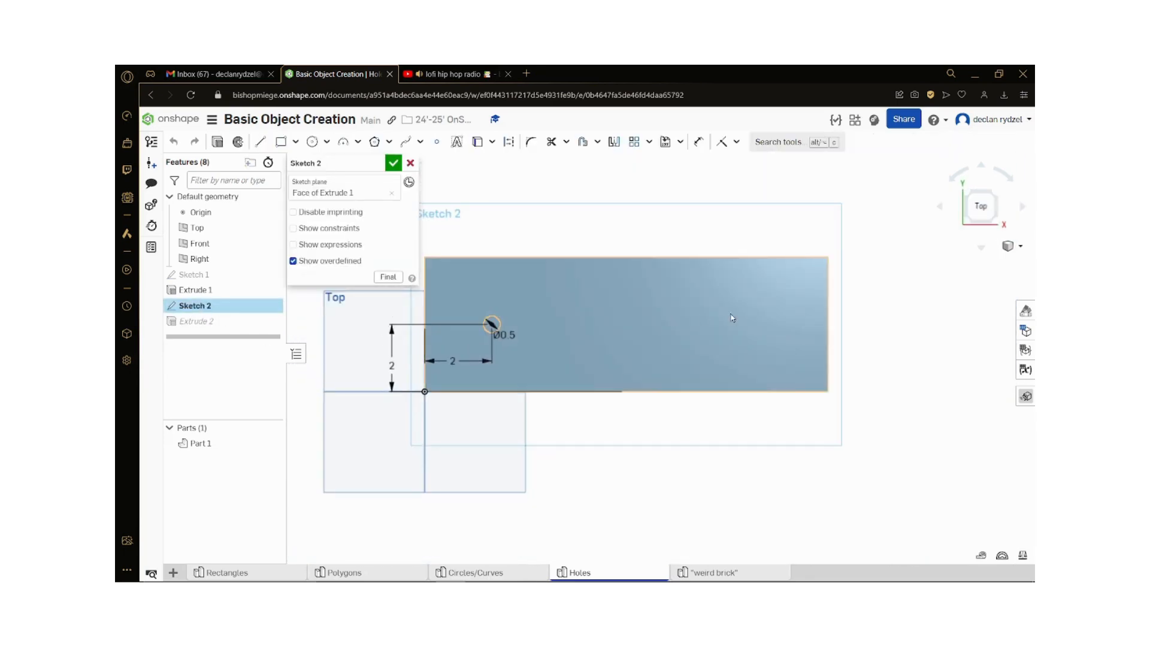
Step: Place a sketch point to the right of the circle and dimension it 2 in horizontally from the circle's center
{"action": "left_click", "coordinate": [439, 145]}
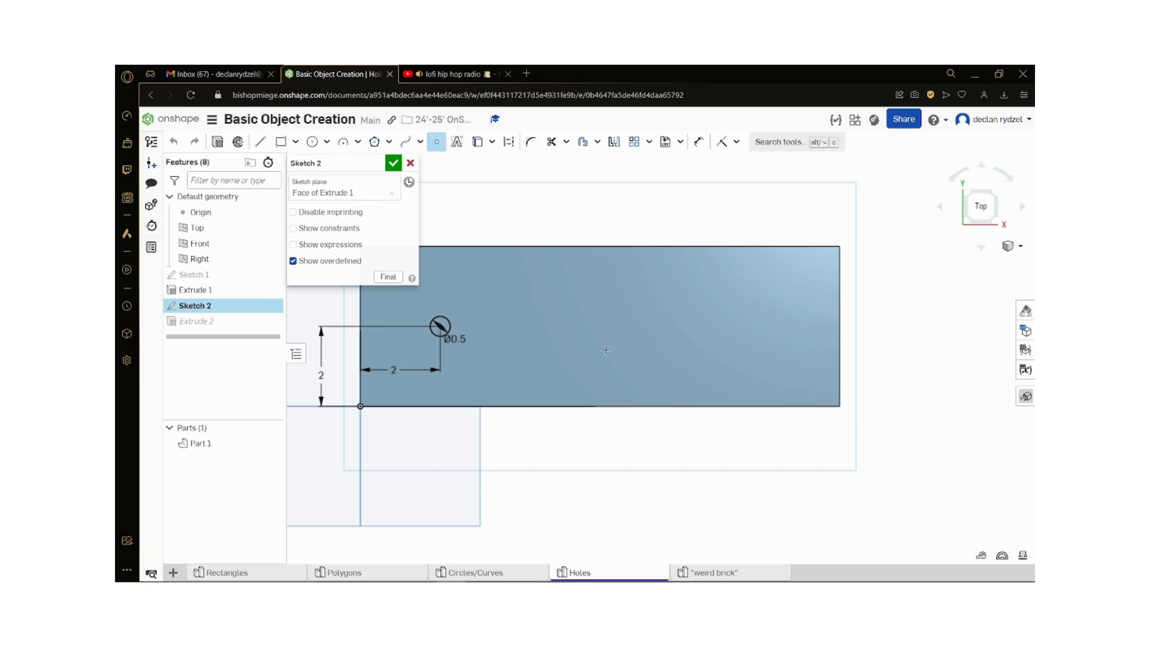
{"action": "left_click", "coordinate": [698, 142]}
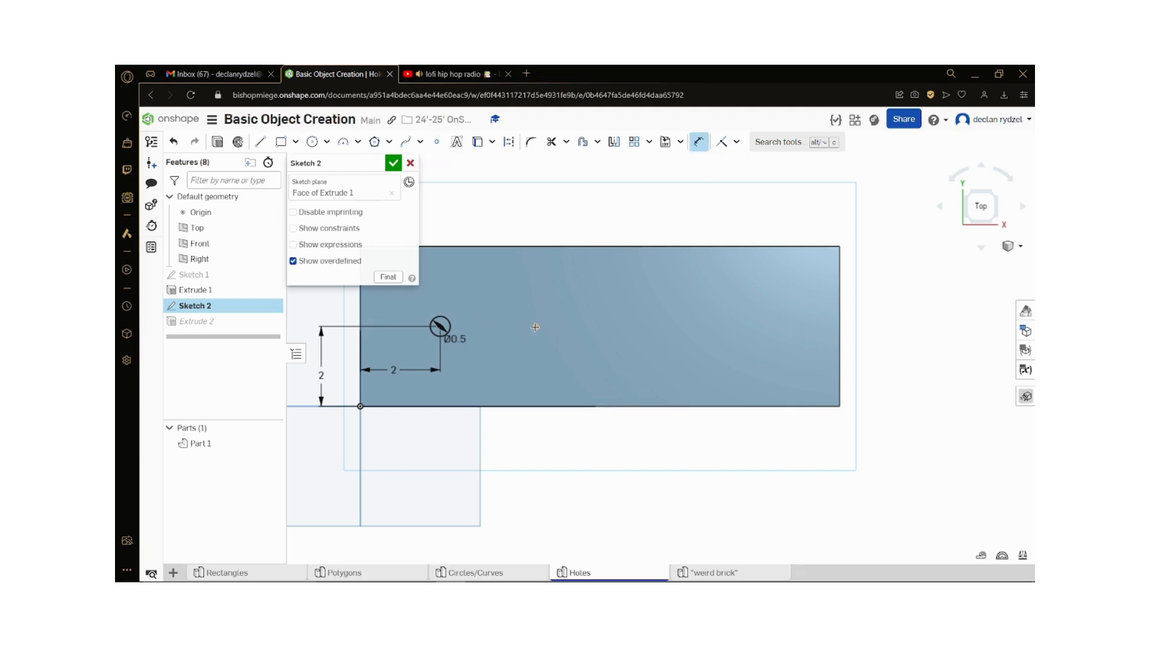
{"action": "left_click", "coordinate": [535, 327]}
{"action": "left_click", "coordinate": [439, 326]}
{"action": "left_click", "coordinate": [501, 289]}
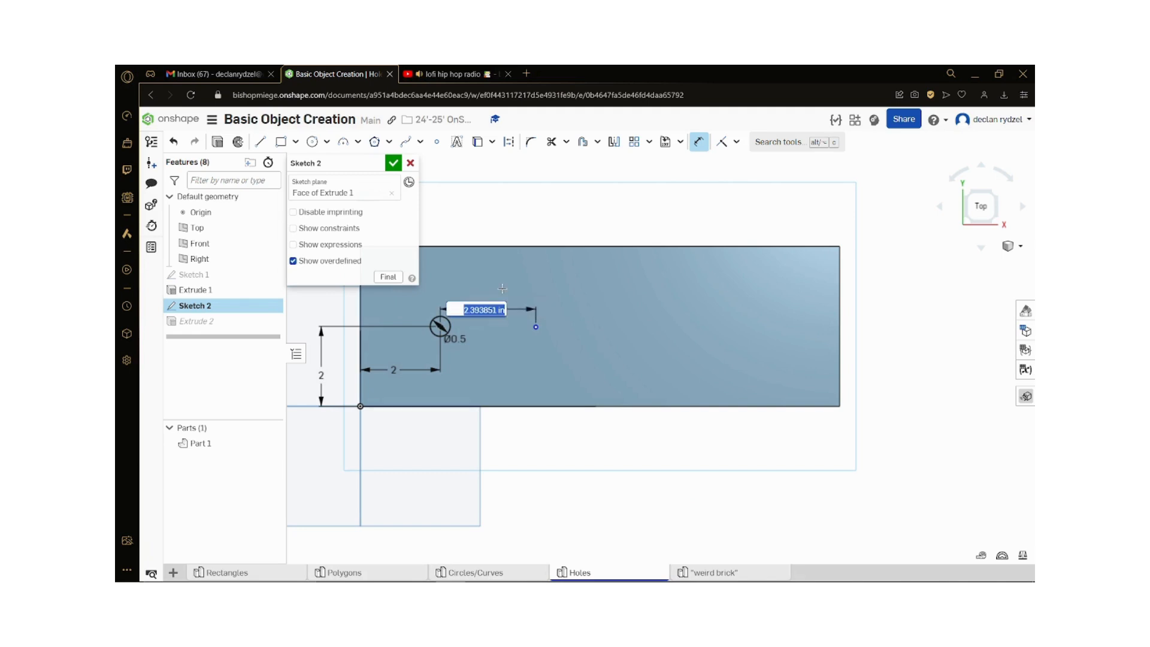
{"action": "type", "text": "2"}
{"action": "key", "text": "Return"}
Step: Dimension the sketch point 2 in from the upper long edge of the face and finish the sketch
{"action": "left_click", "coordinate": [523, 326]}
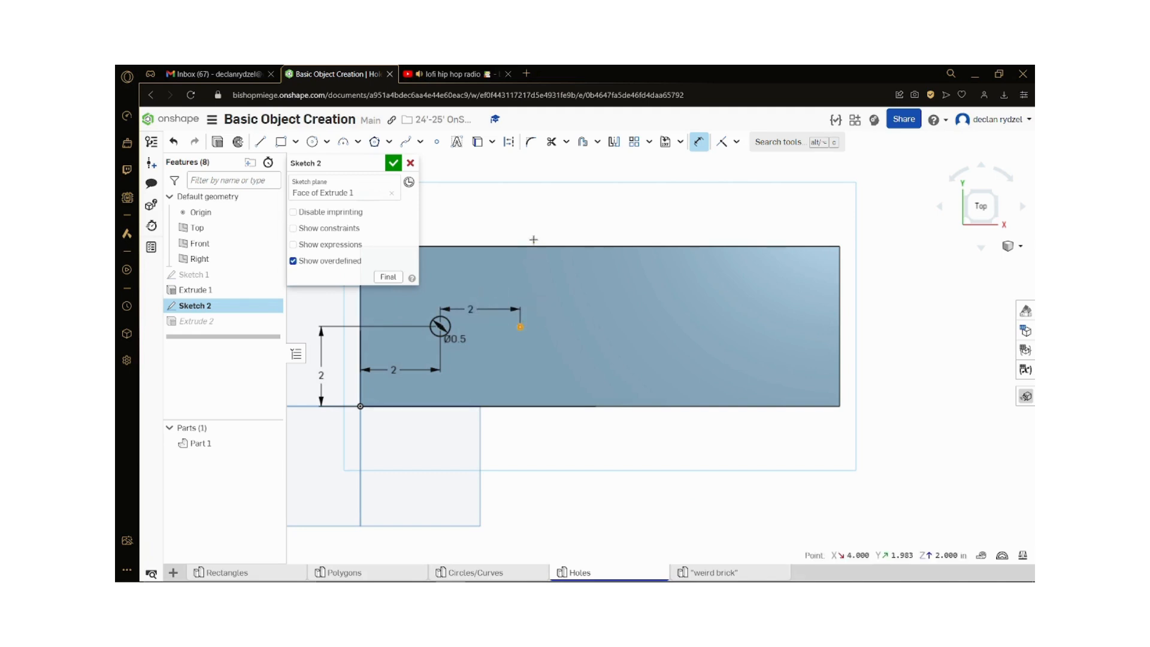
{"action": "left_click", "coordinate": [533, 246]}
{"action": "left_click", "coordinate": [556, 306]}
{"action": "type", "text": "2"}
{"action": "key", "text": "Return"}
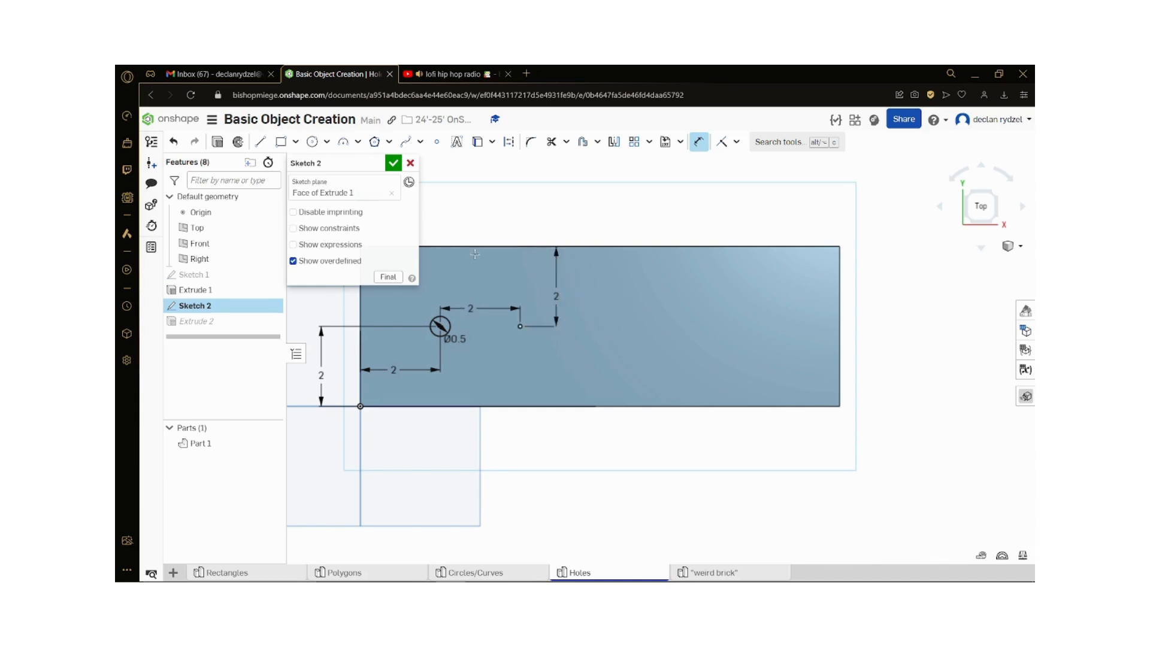
{"action": "left_click", "coordinate": [393, 163]}
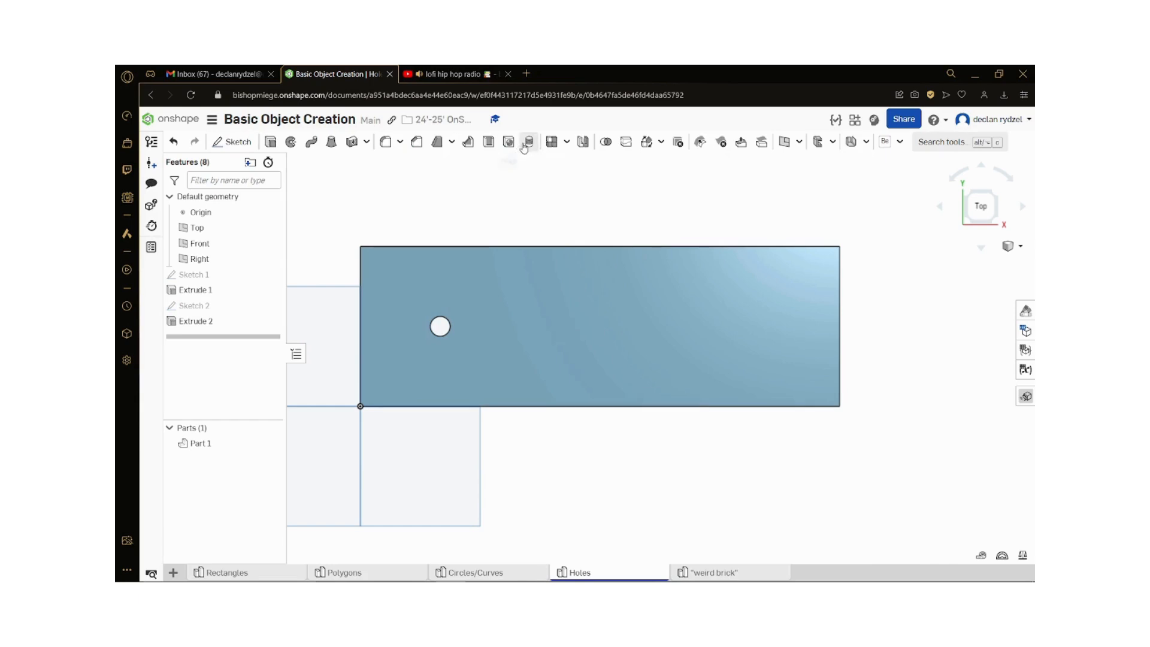
Step: Show the sketch with the circle and point, and start a simple Drilled hole at the point with Part 1 as merge scope
{"action": "left_click", "coordinate": [270, 305]}
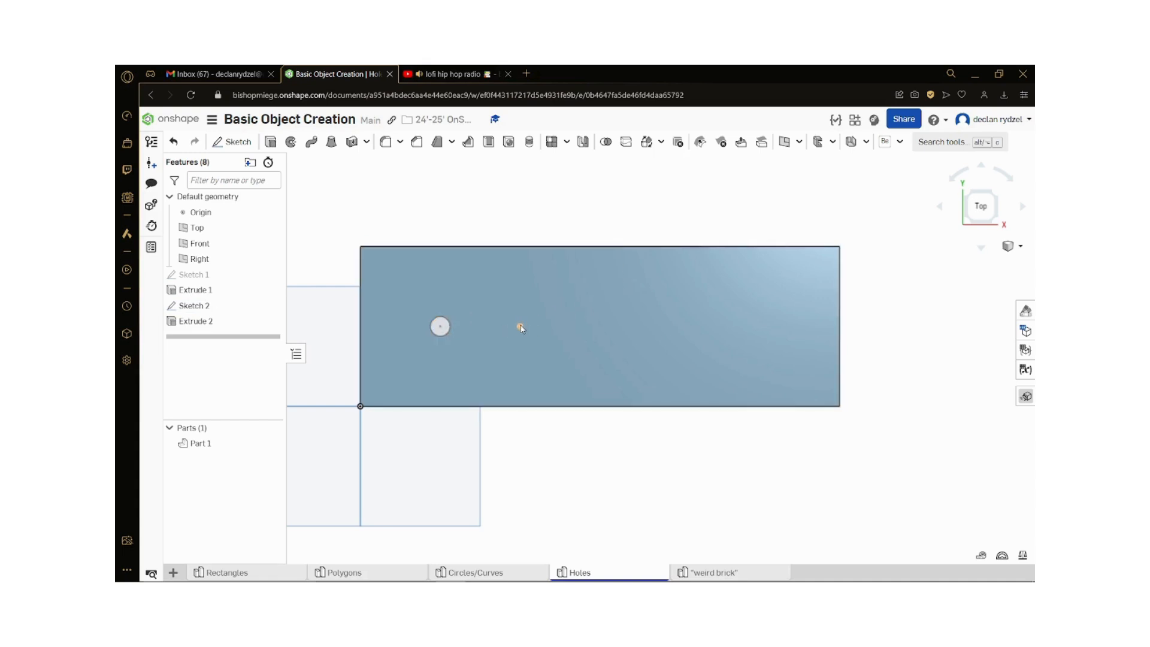
{"action": "left_click", "coordinate": [509, 143]}
{"action": "left_click", "coordinate": [519, 327]}
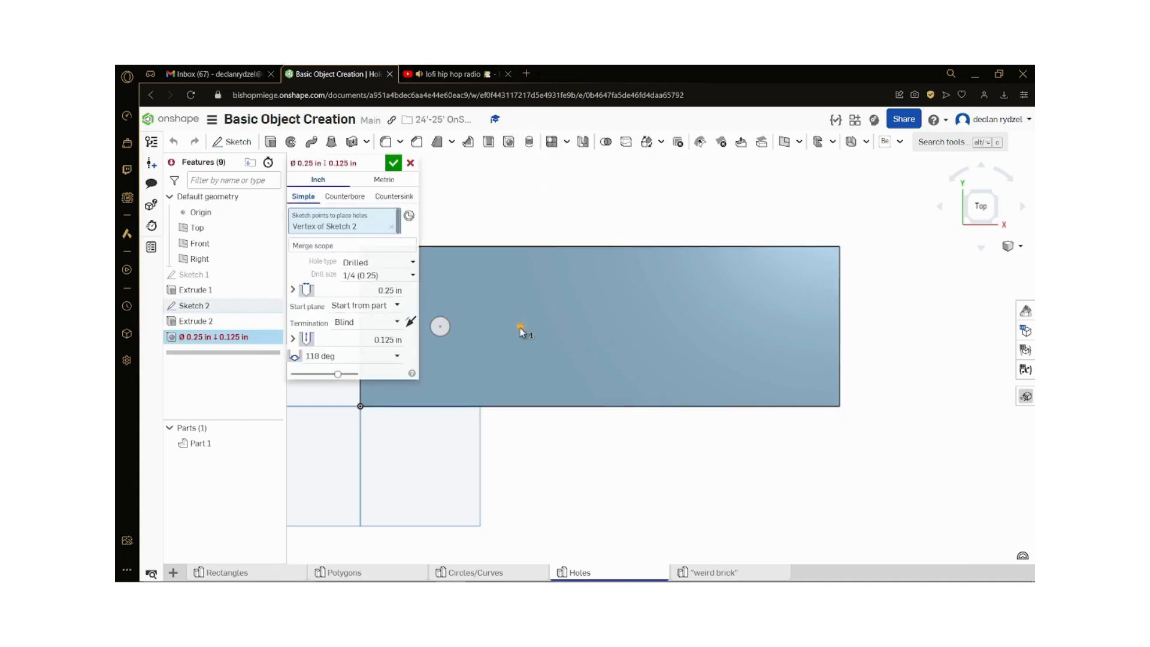
{"action": "left_click", "coordinate": [341, 257]}
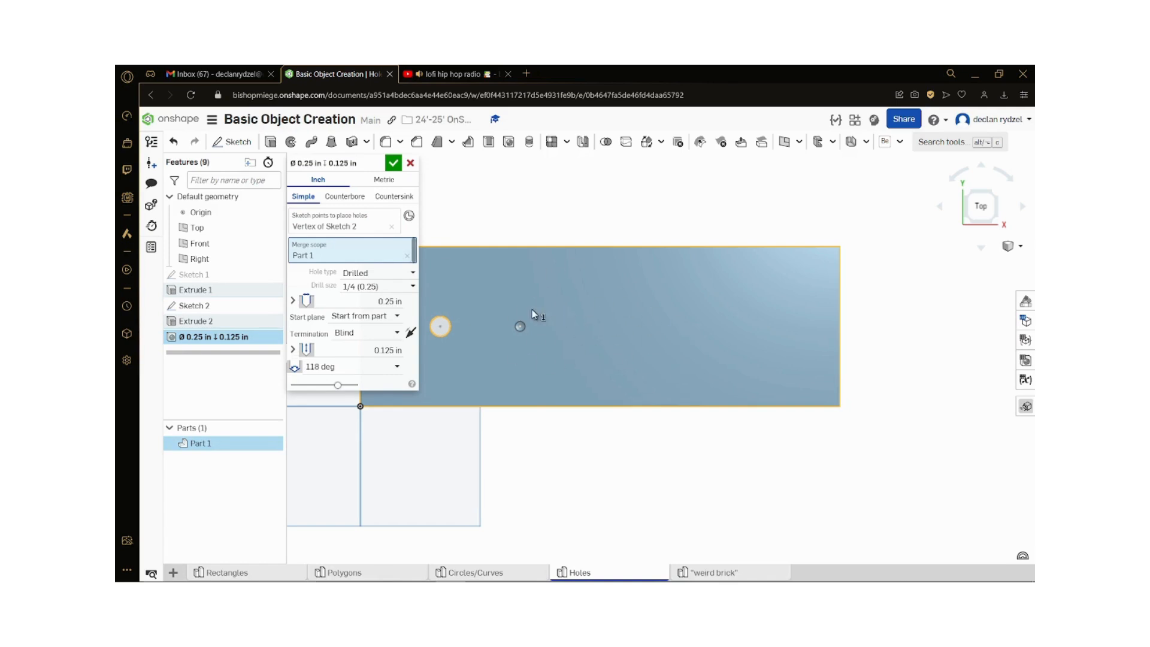
{"action": "left_click", "coordinate": [376, 274]}
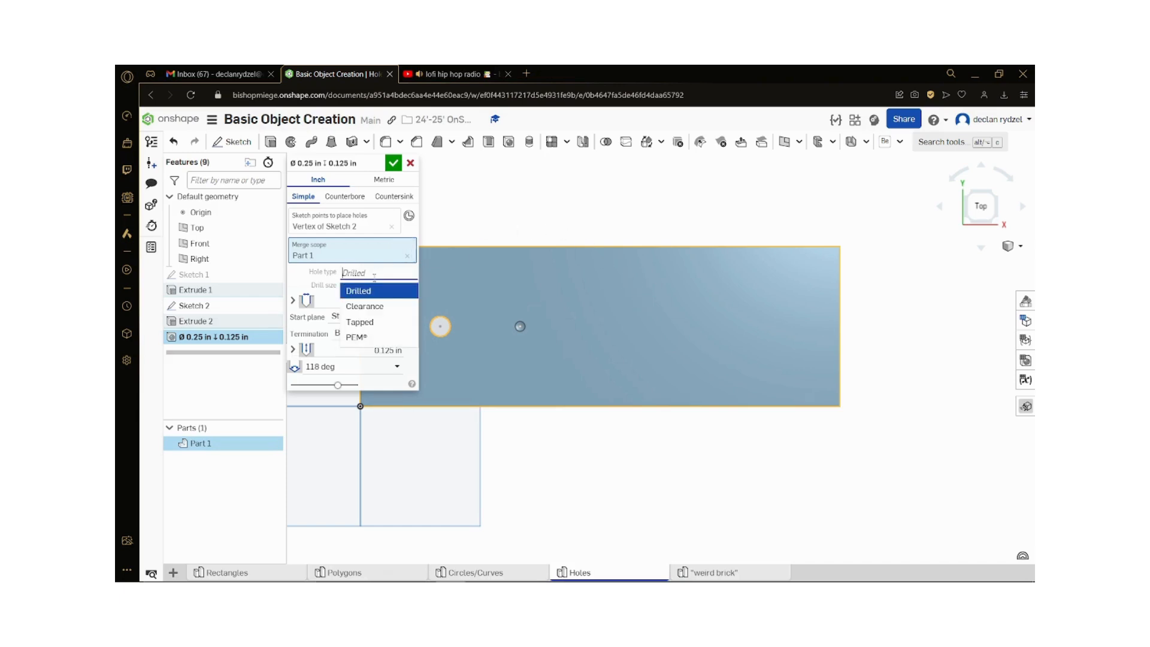
{"action": "left_click", "coordinate": [351, 290]}
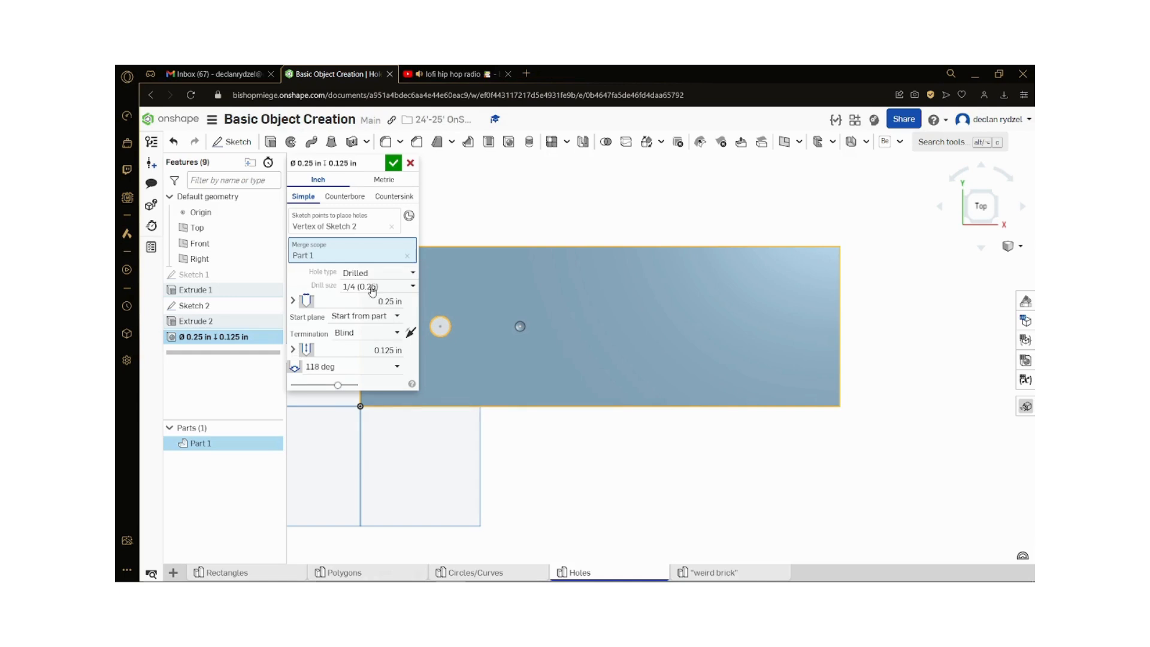
Step: Set the hole's drill size to 1/2 (0.5)
{"action": "left_click", "coordinate": [372, 288]}
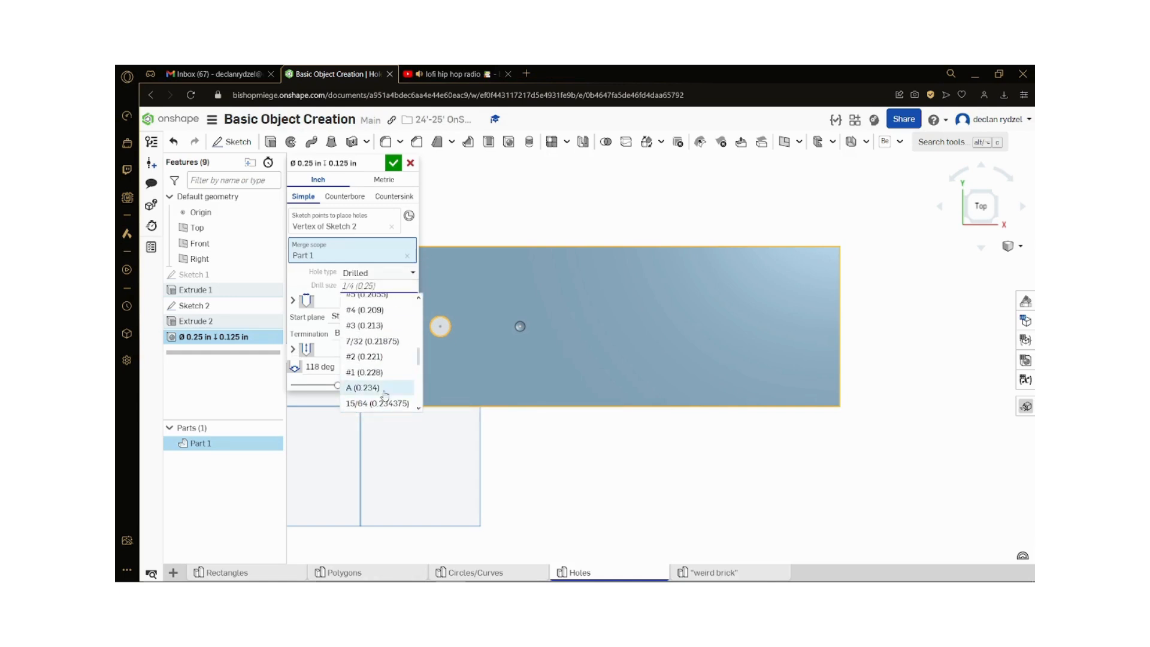
{"action": "scroll", "coordinate": [383, 393], "scroll_direction": "up", "scroll_amount": 2}
{"action": "scroll", "coordinate": [384, 393], "scroll_direction": "down", "scroll_amount": 2}
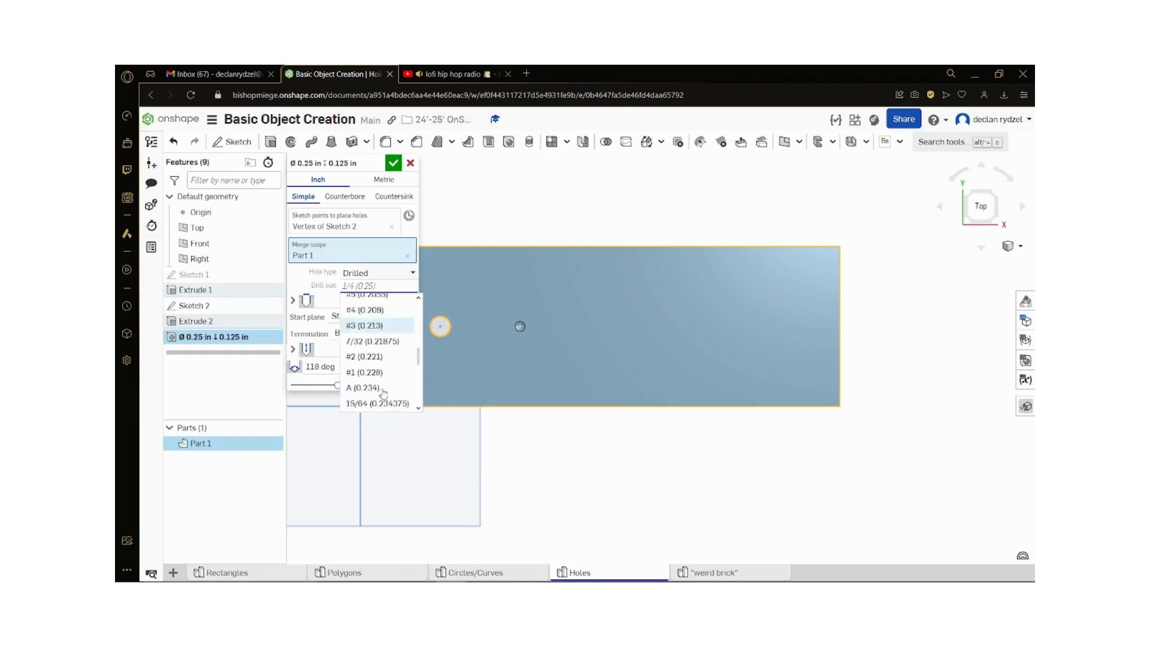
{"action": "scroll", "coordinate": [383, 394], "scroll_direction": "down", "scroll_amount": 6}
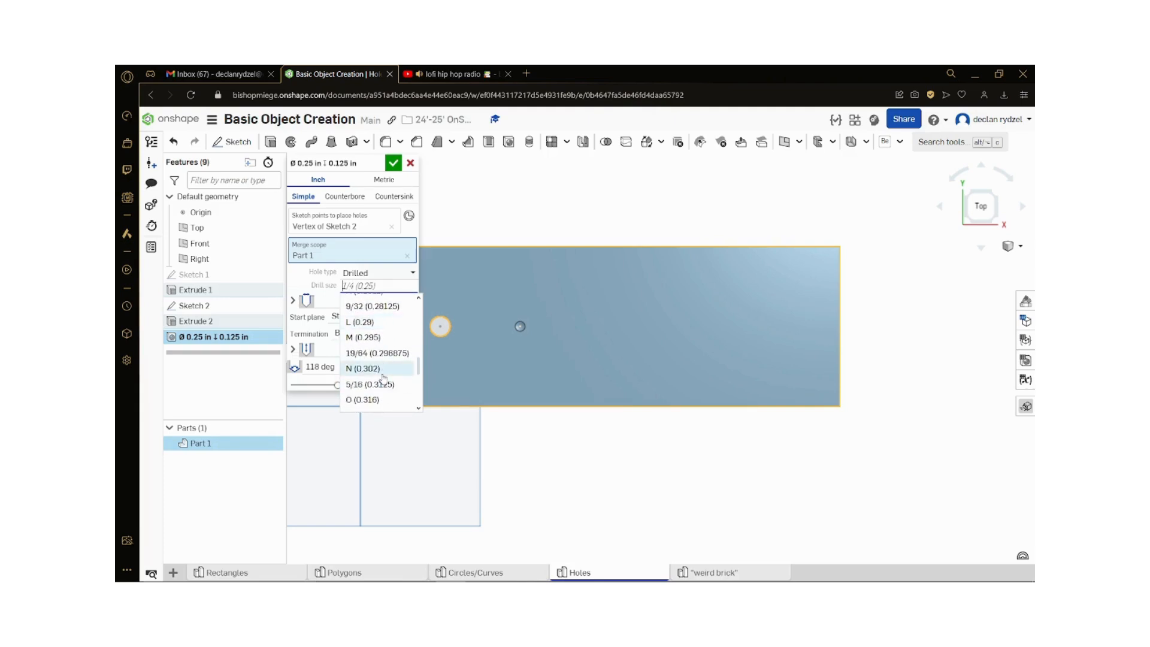
{"action": "scroll", "coordinate": [382, 376], "scroll_direction": "down", "scroll_amount": 8}
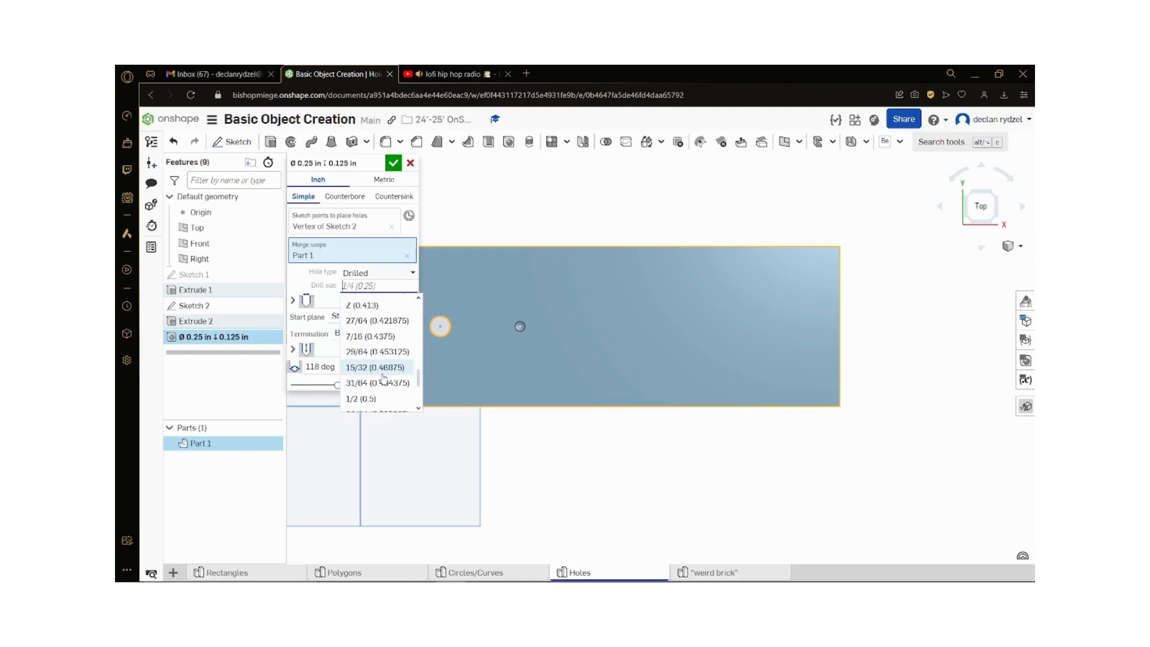
{"action": "scroll", "coordinate": [382, 371], "scroll_direction": "down", "scroll_amount": 4}
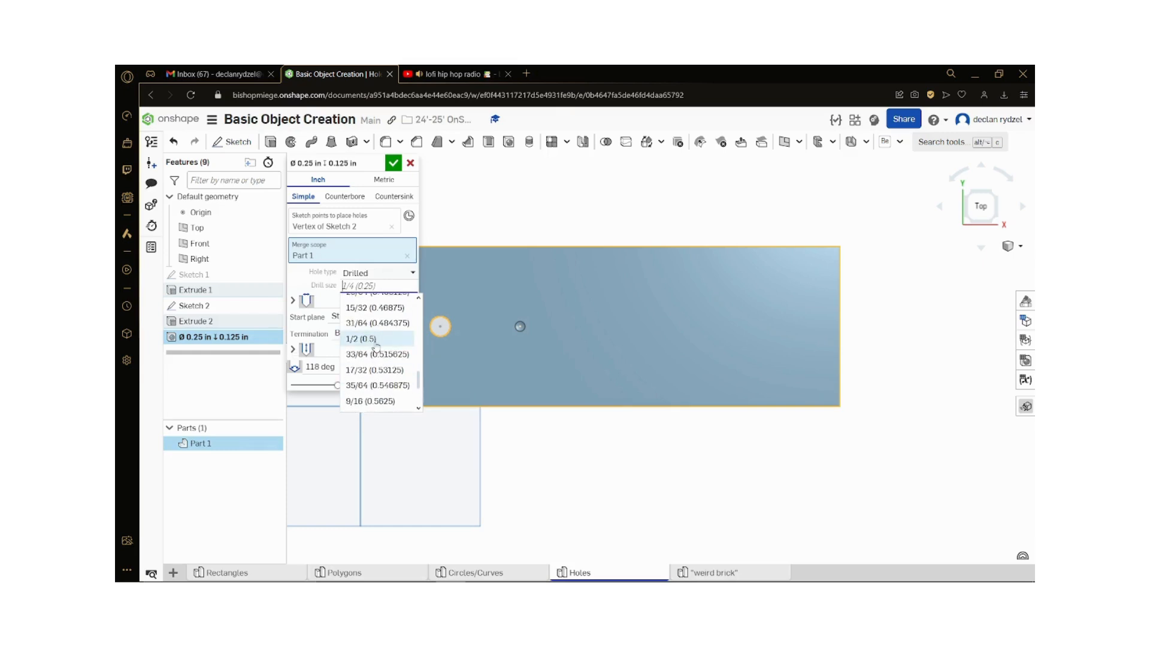
{"action": "left_click", "coordinate": [376, 342]}
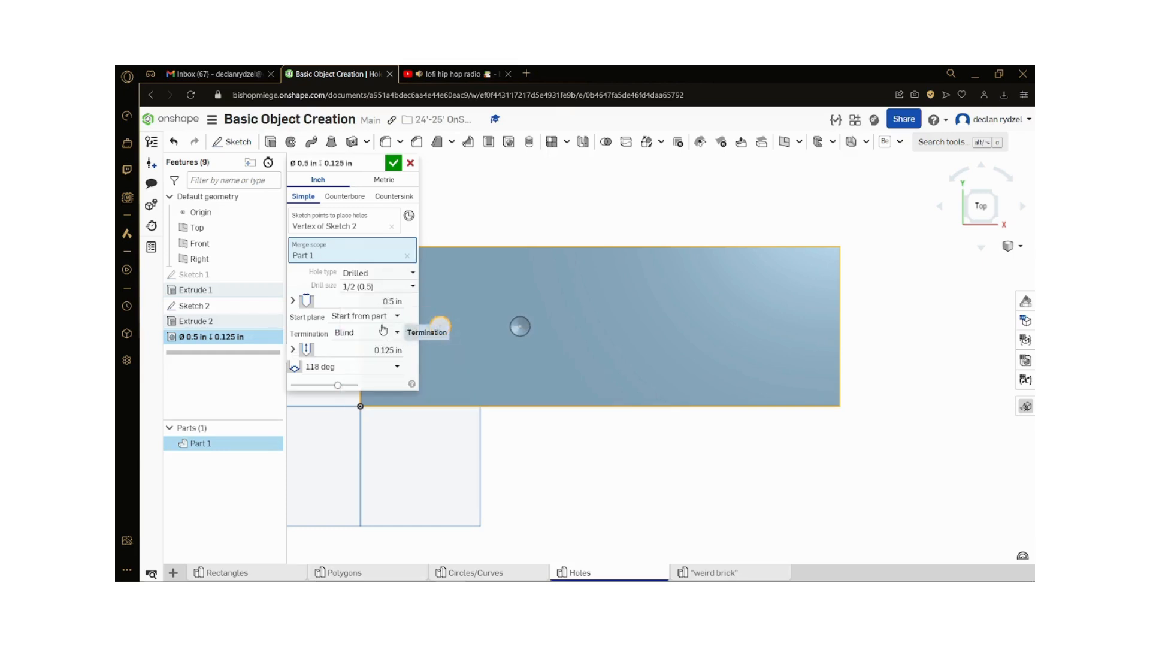
Step: Try the Through all termination for the hole, look at the start plane options, and set the termination back to Blind
{"action": "left_click", "coordinate": [365, 335]}
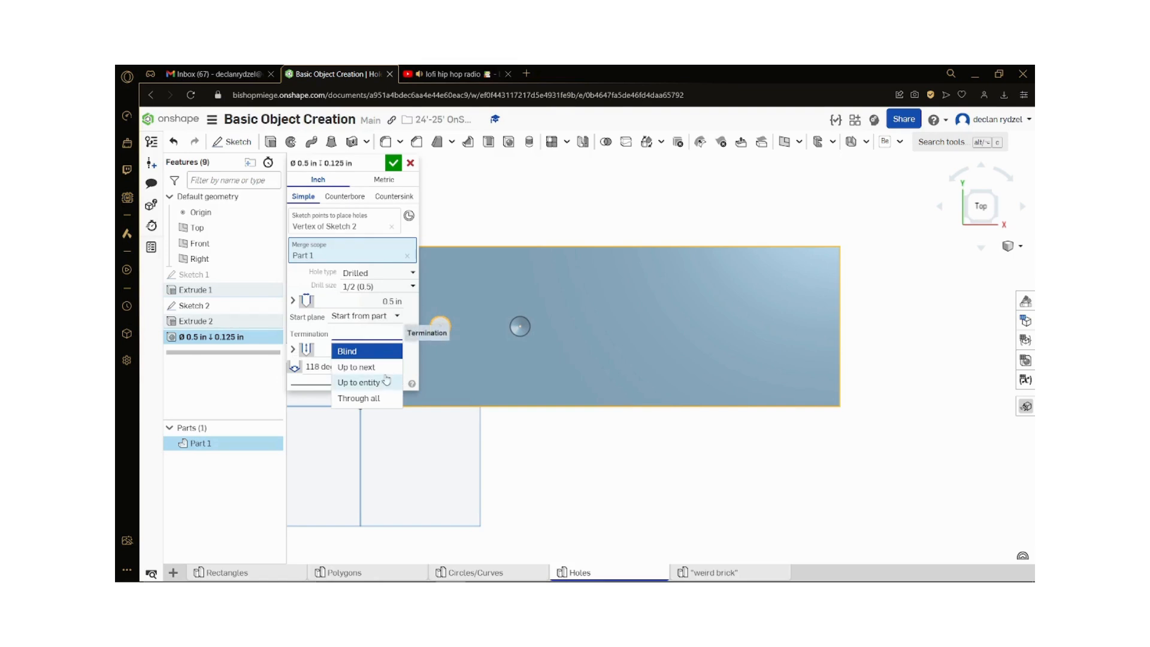
{"action": "left_click", "coordinate": [376, 399]}
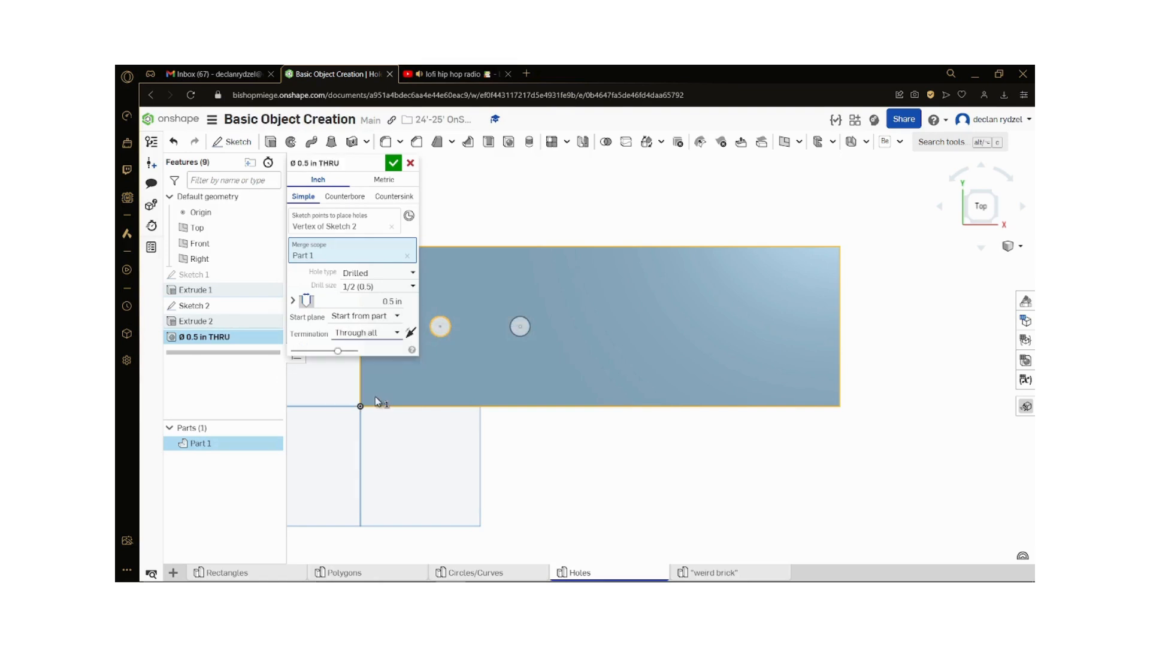
{"action": "left_click", "coordinate": [376, 319]}
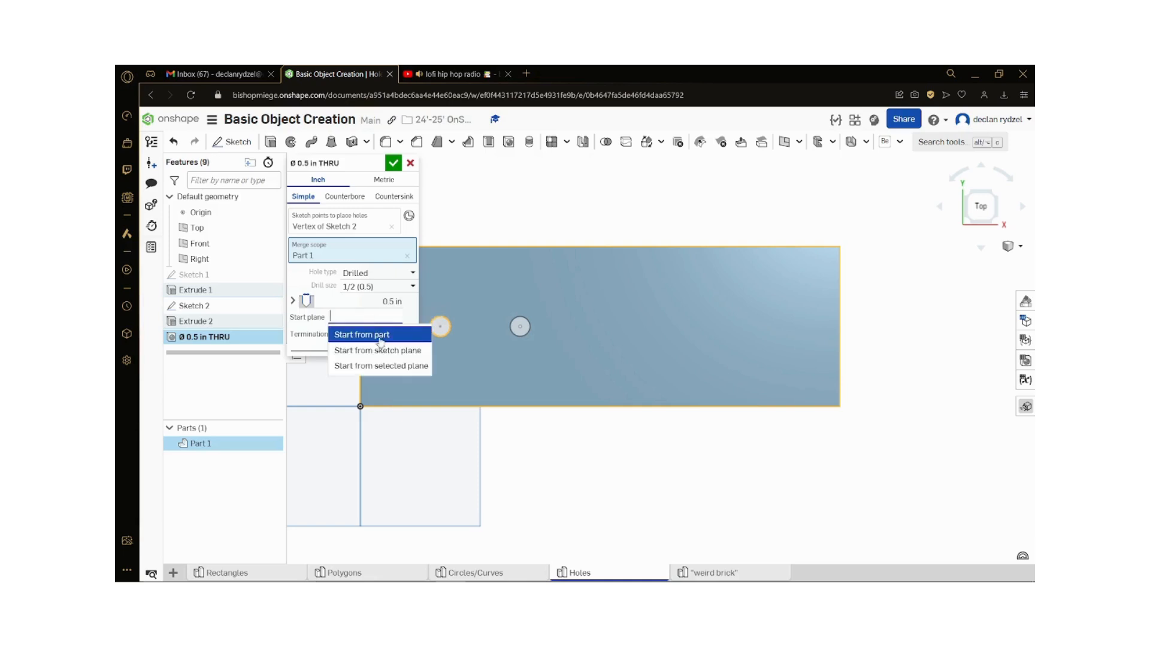
{"action": "left_click", "coordinate": [310, 331]}
{"action": "left_click", "coordinate": [342, 337]}
{"action": "left_click", "coordinate": [347, 350]}
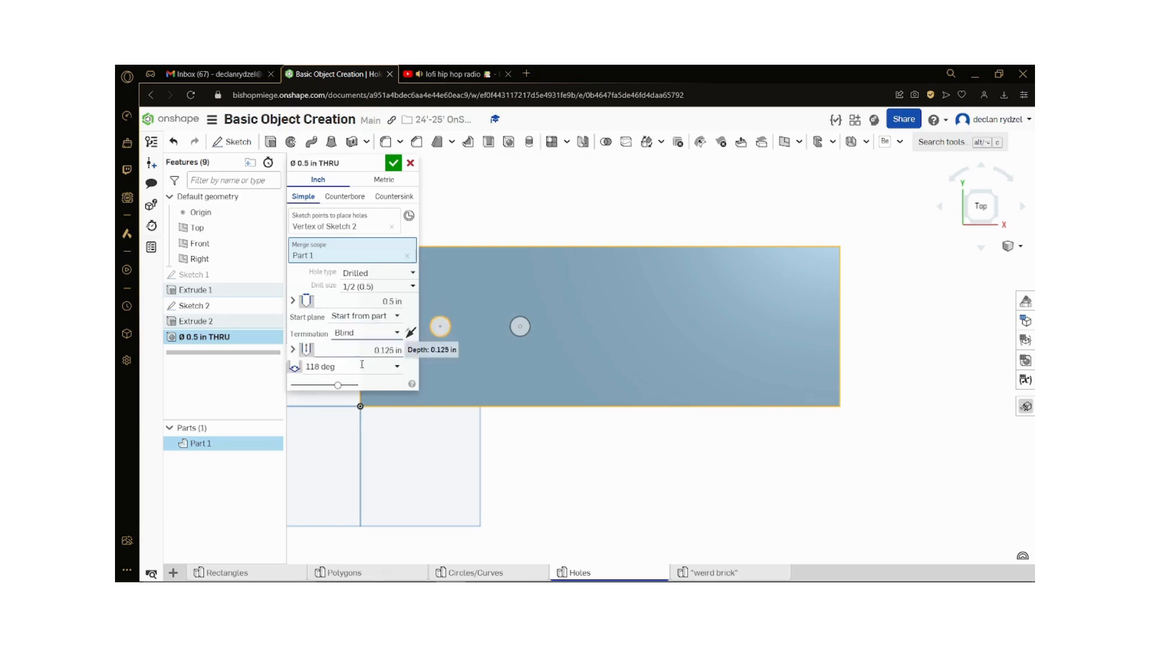
Step: Try the Up to next termination for the hole and return it to Blind
{"action": "left_click", "coordinate": [370, 333]}
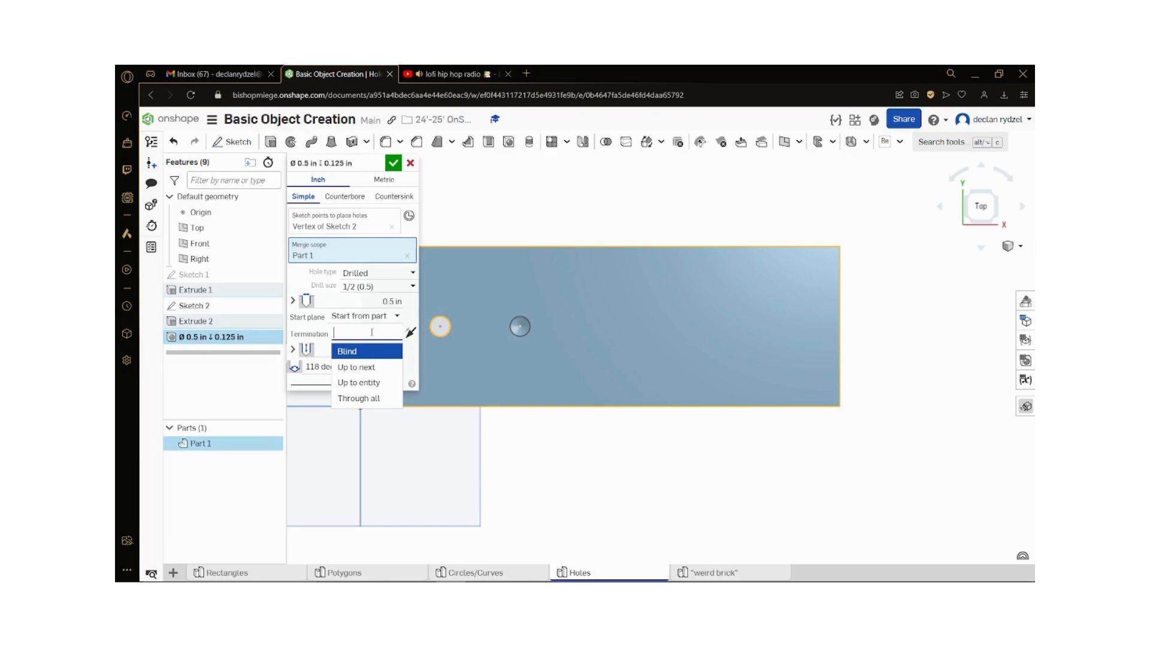
{"action": "left_click", "coordinate": [356, 367]}
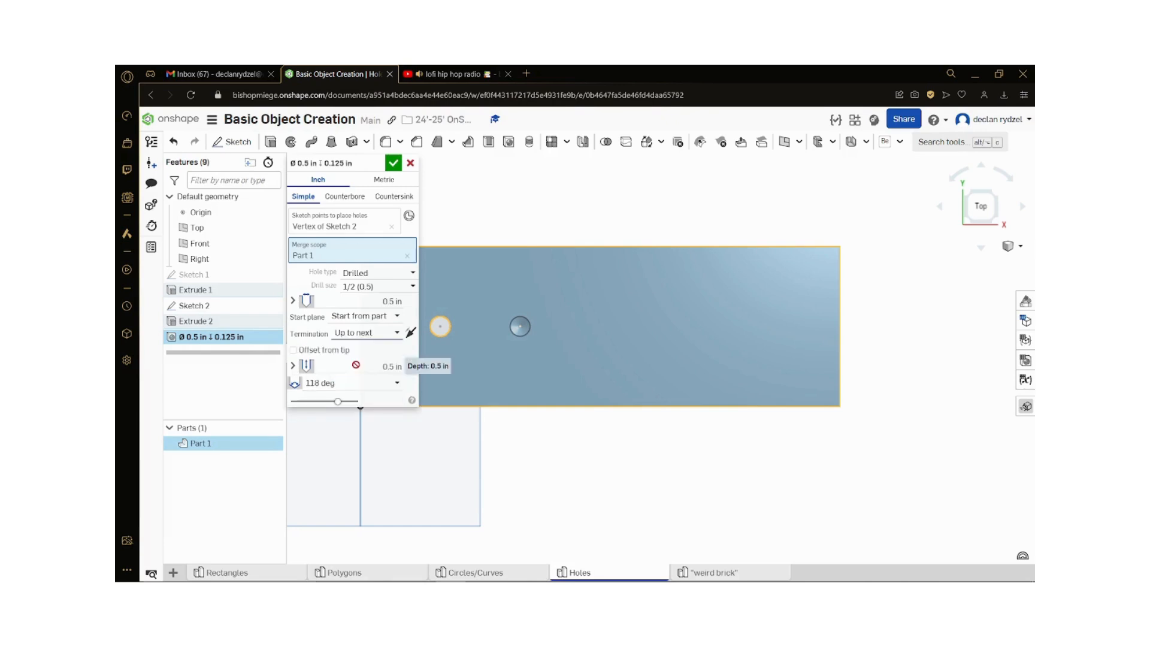
{"action": "left_click", "coordinate": [370, 333]}
{"action": "left_click", "coordinate": [358, 351]}
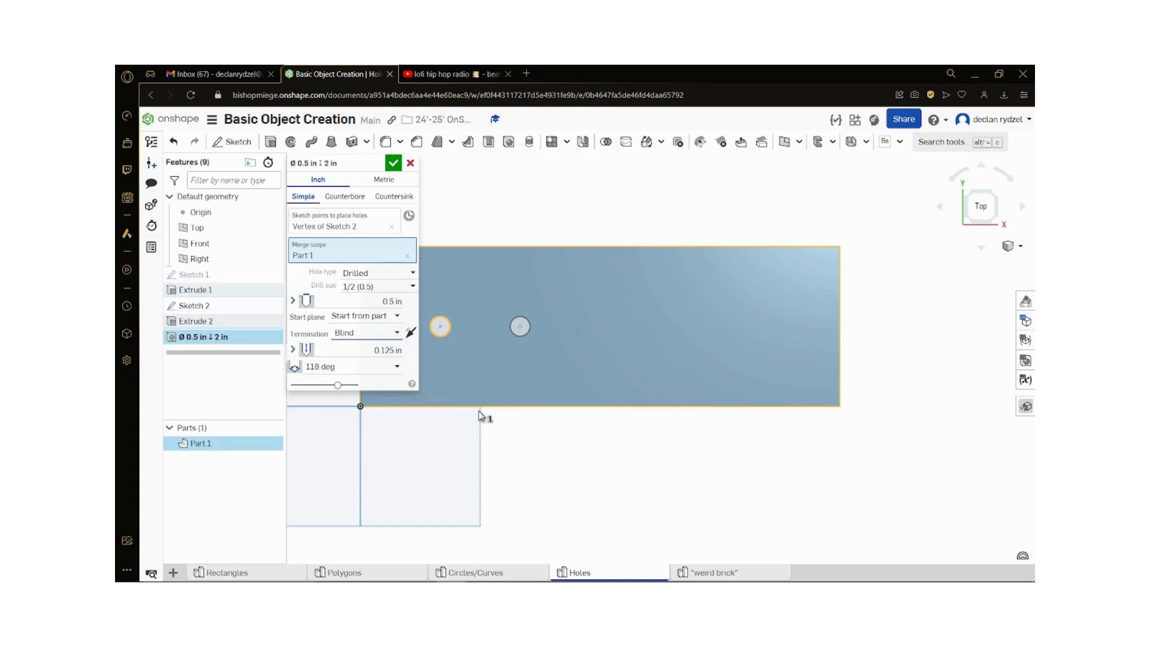
Step: Set the blind hole's tip angle style to Flat
{"action": "right_click_drag", "start_coordinate": [526, 442], "coordinate": [538, 422]}
{"action": "scroll", "coordinate": [496, 309], "scroll_direction": "up", "scroll_amount": 5}
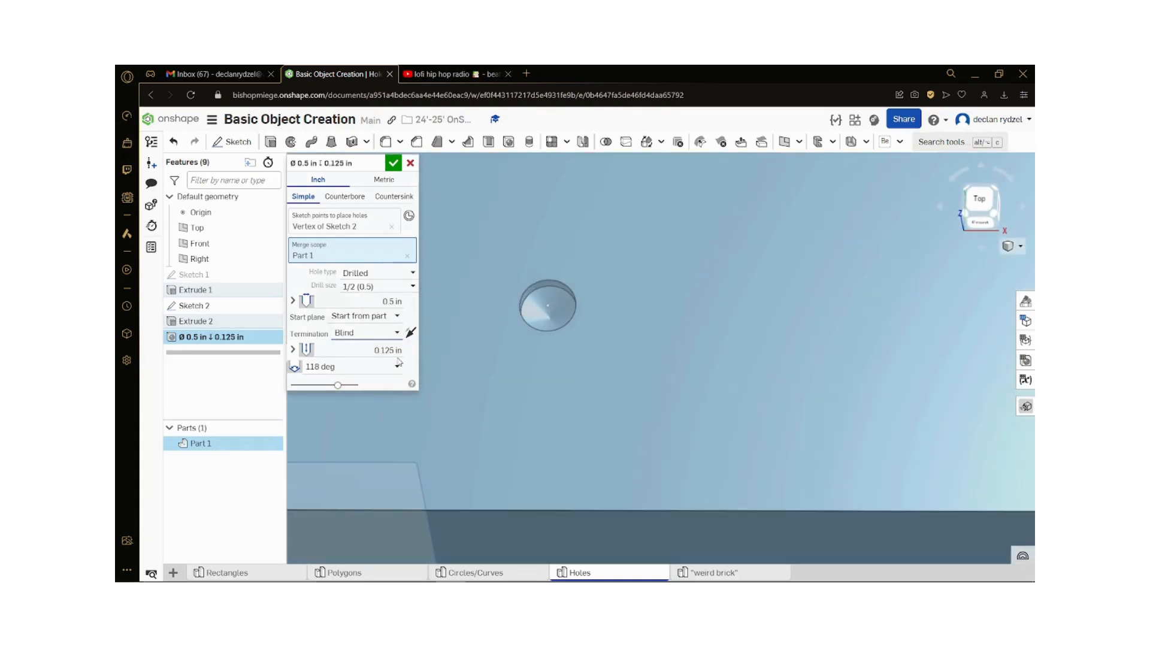
{"action": "left_click", "coordinate": [359, 367]}
{"action": "left_click", "coordinate": [345, 418]}
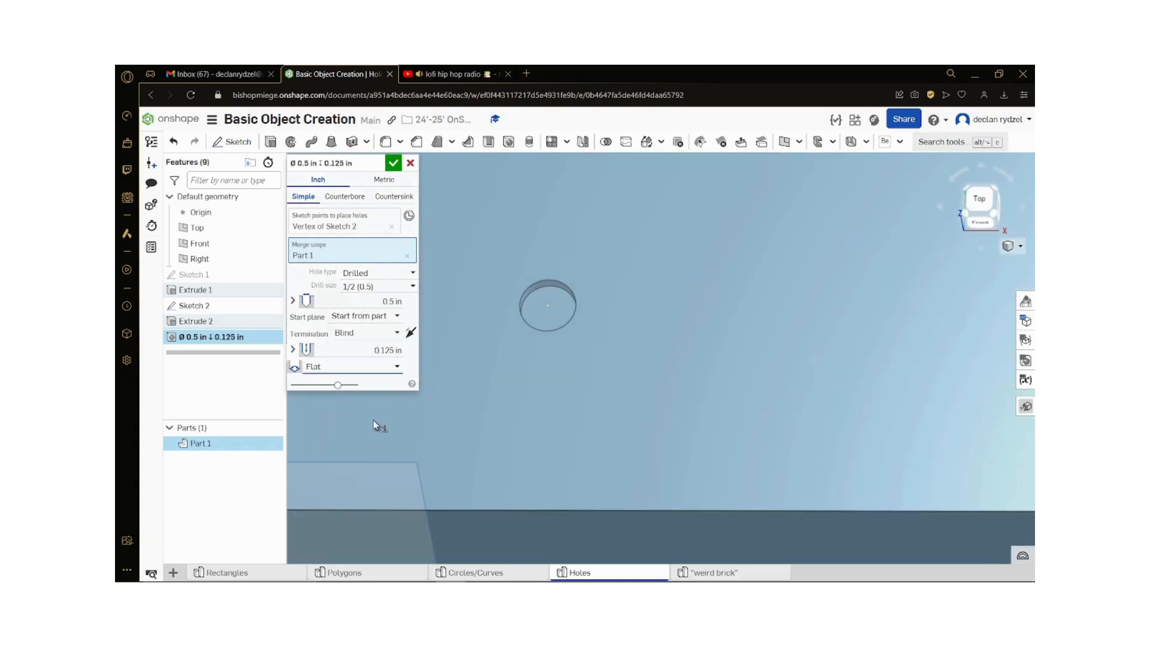
Step: Try a depth of 5 in for the flat-bottomed blind hole and inspect it from an angle
{"action": "left_click", "coordinate": [331, 368]}
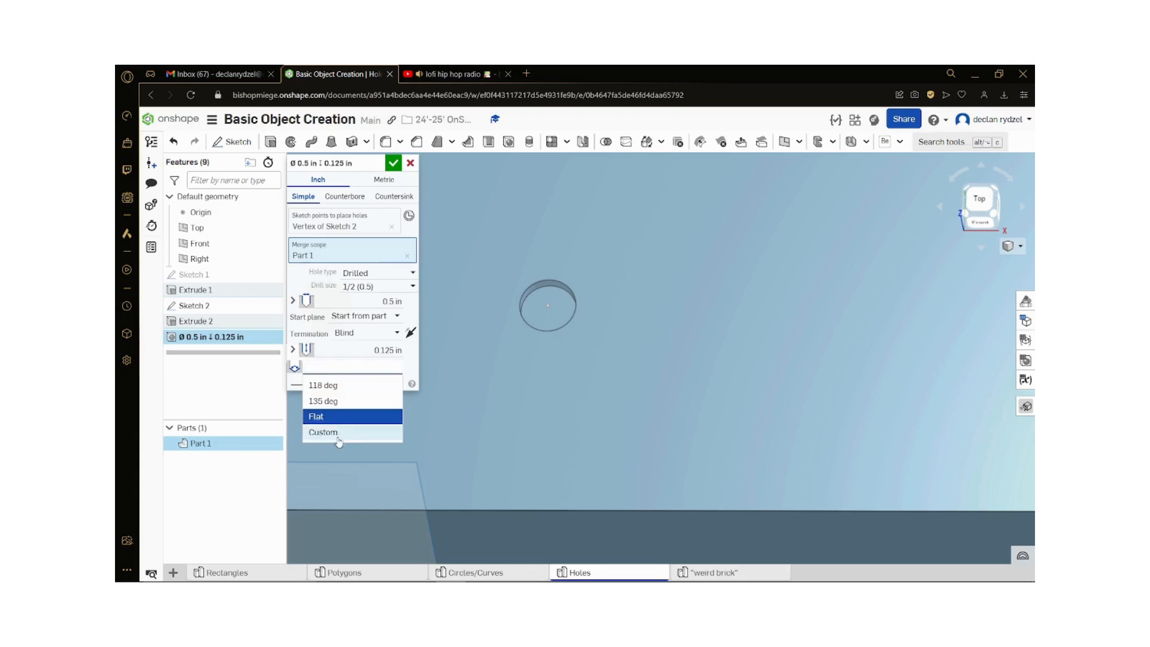
{"action": "left_click", "coordinate": [360, 351]}
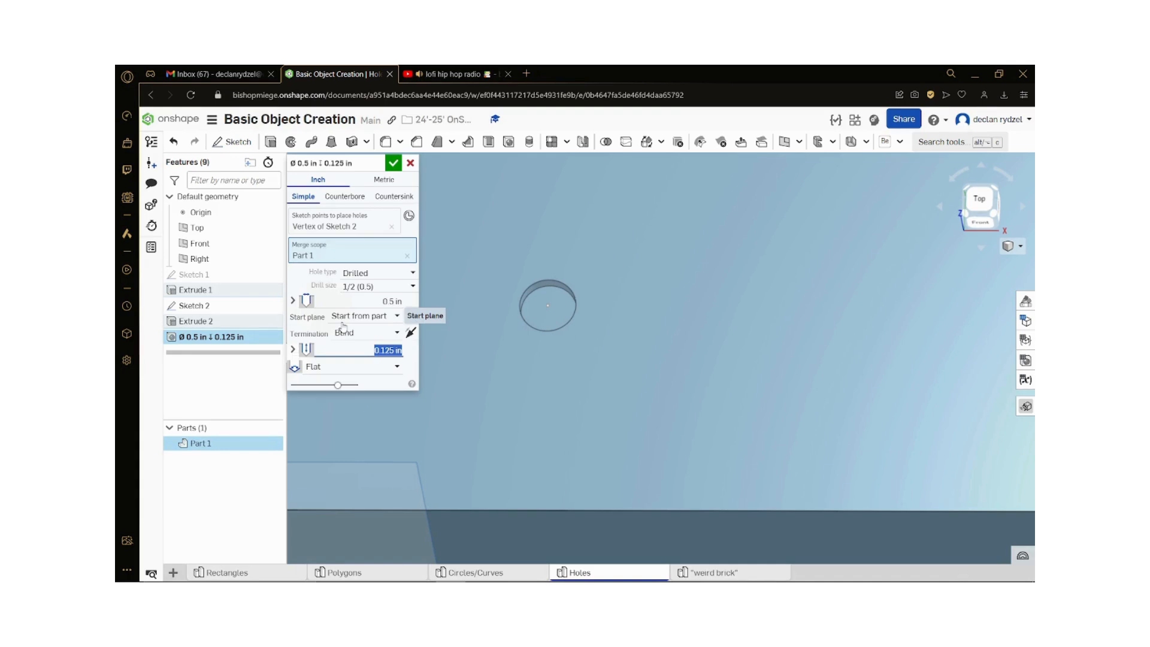
{"action": "type", "text": "5"}
{"action": "key", "text": "Return"}
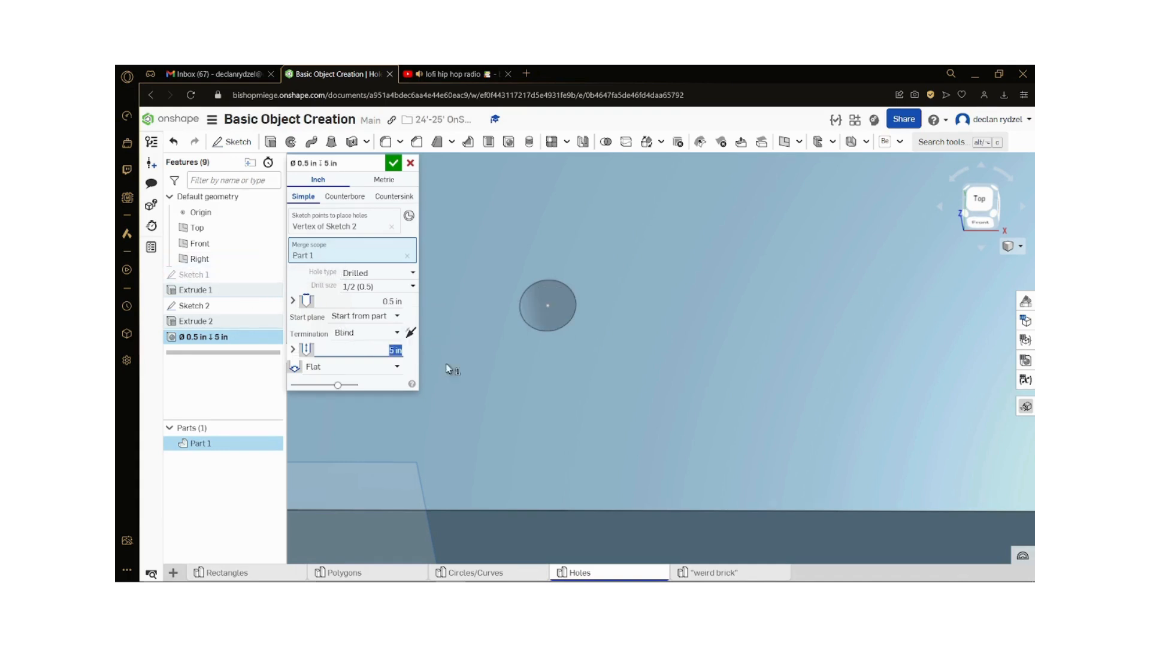
{"action": "right_click_drag", "start_coordinate": [446, 364], "coordinate": [473, 404]}
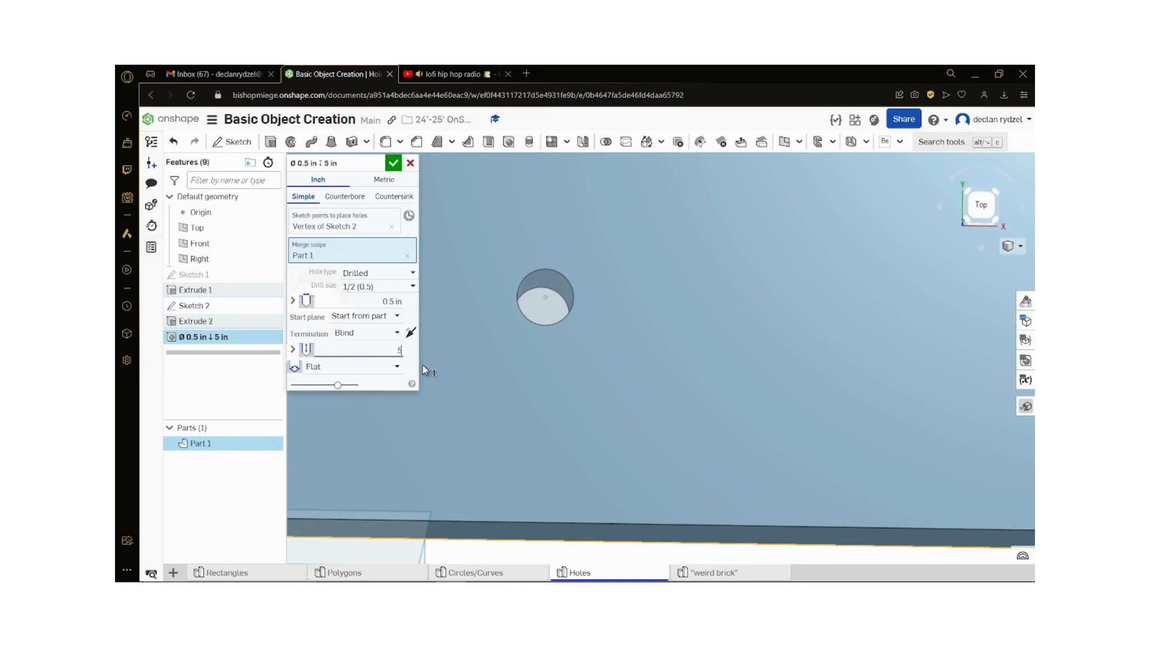
Step: Set the blind hole's depth to 0.5 in, keeping the Flat tip angle style
{"action": "type", "text": "0.5"}
{"action": "key", "text": "Return"}
{"action": "left_click", "coordinate": [397, 367]}
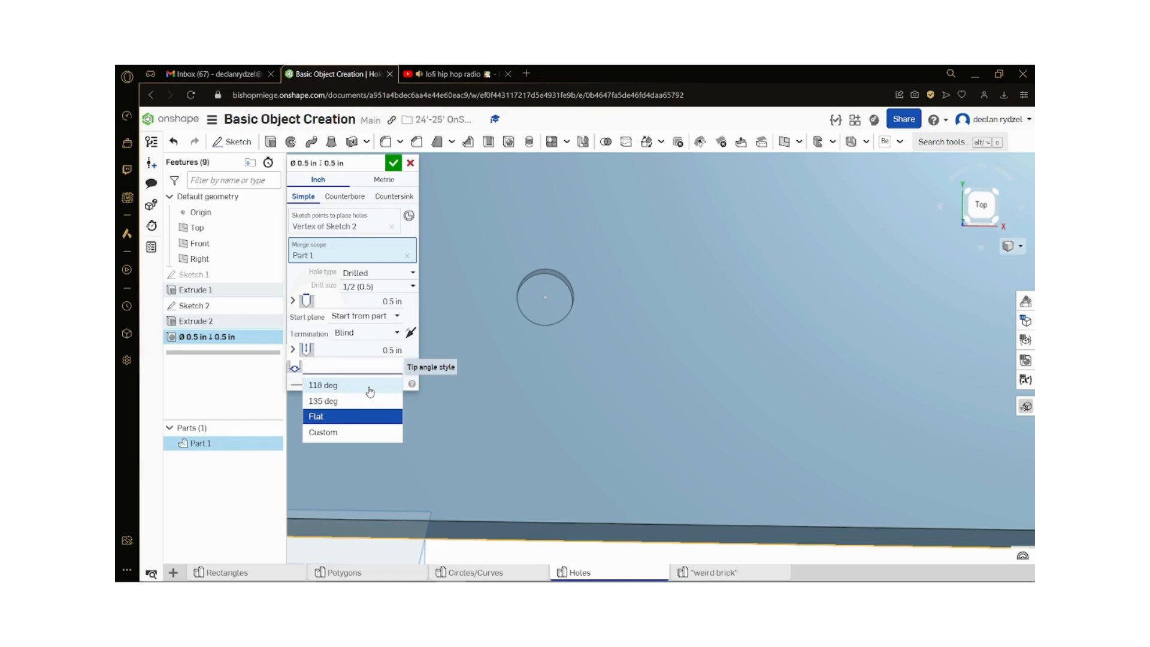
{"action": "left_click", "coordinate": [335, 418]}
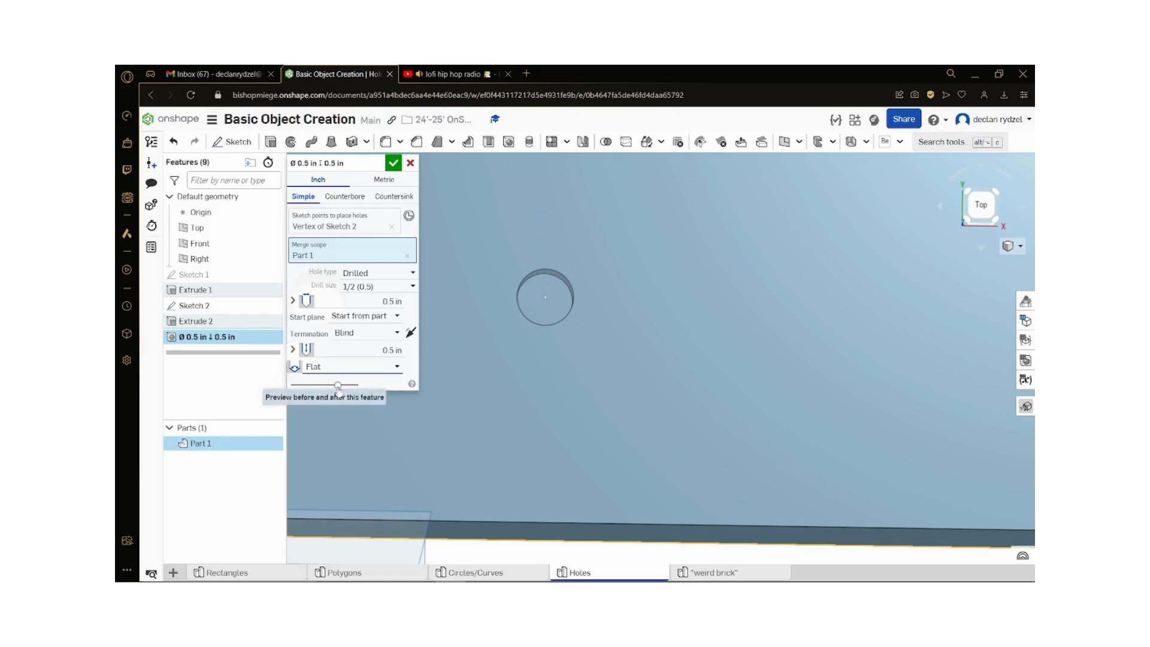
Step: Preview the part before and after the hole feature, and accept the hole
{"action": "scroll", "coordinate": [630, 369], "scroll_direction": "down", "scroll_amount": 1}
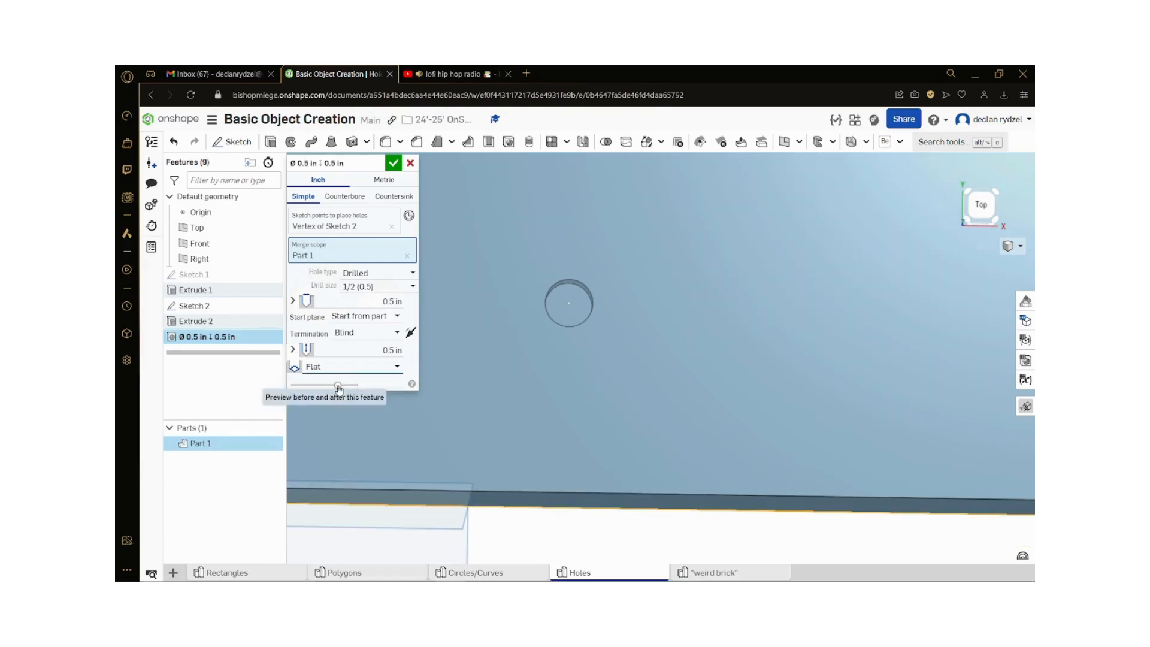
{"action": "mouse_move", "coordinate": [348, 387]}
{"action": "left_mouse_down"}
{"action": "mouse_move", "coordinate": [400, 389]}
{"action": "mouse_move", "coordinate": [337, 393]}
{"action": "left_mouse_up"}
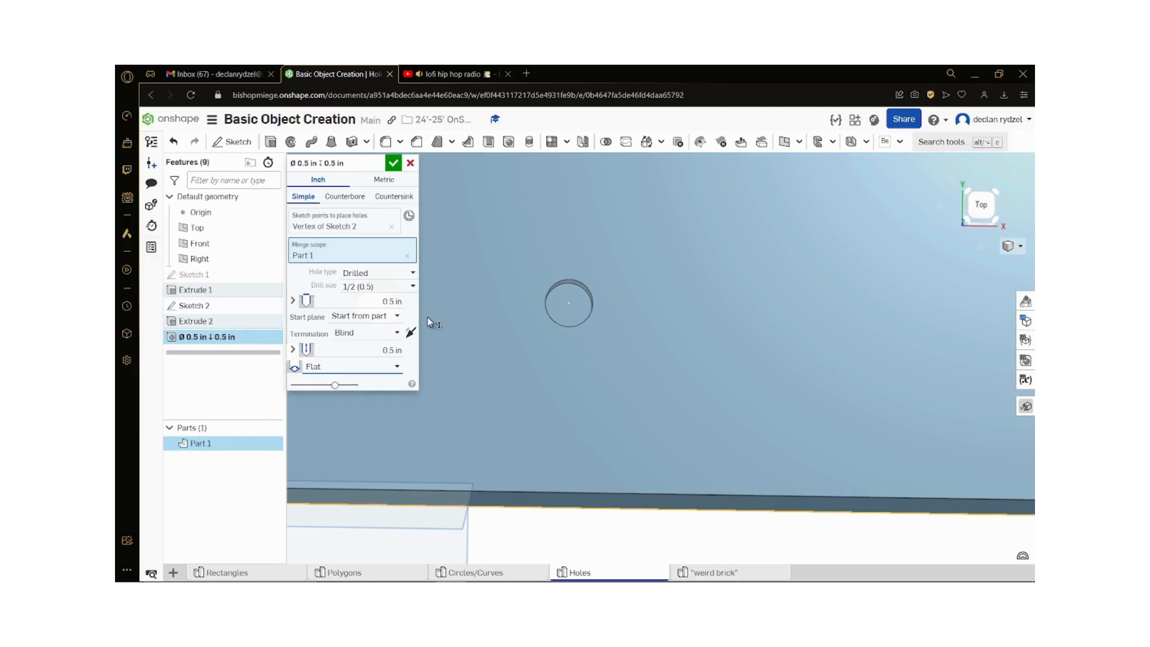
{"action": "right_click_drag", "start_coordinate": [685, 361], "coordinate": [578, 336]}
{"action": "left_click", "coordinate": [390, 166]}
{"action": "scroll", "coordinate": [557, 290], "scroll_direction": "down", "scroll_amount": 3}
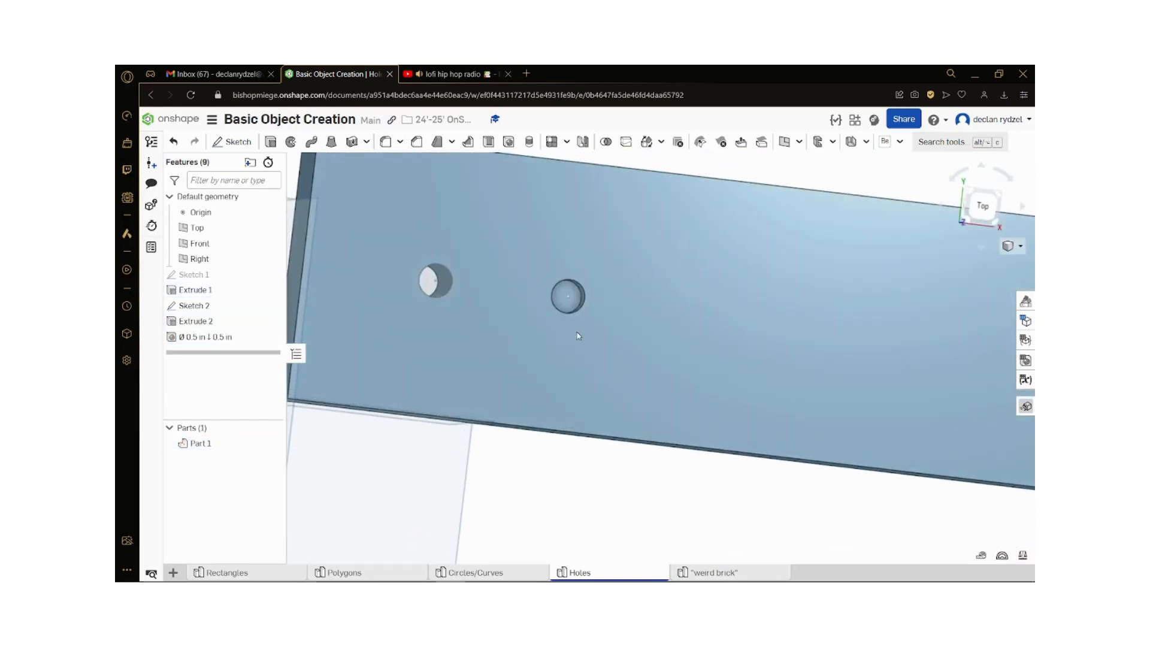
{"action": "scroll", "coordinate": [578, 336], "scroll_direction": "down", "scroll_amount": 5}
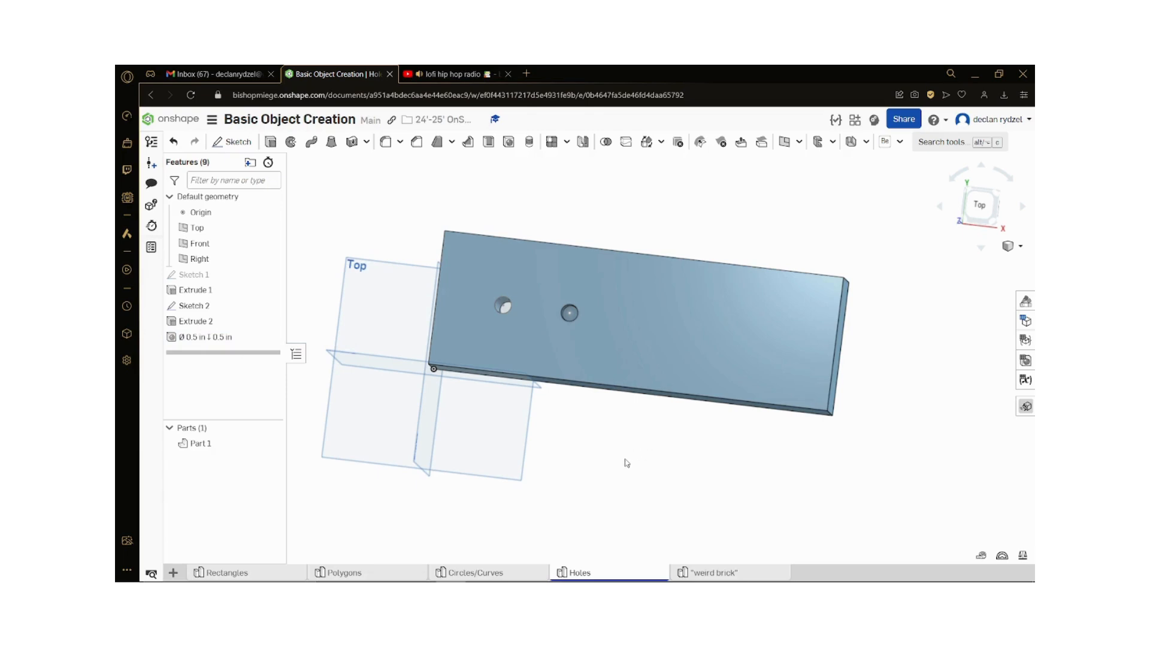
Step: Switch to the "weird brick" part studio and start a new sketch
{"action": "right_click_drag", "start_coordinate": [615, 416], "coordinate": [698, 546]}
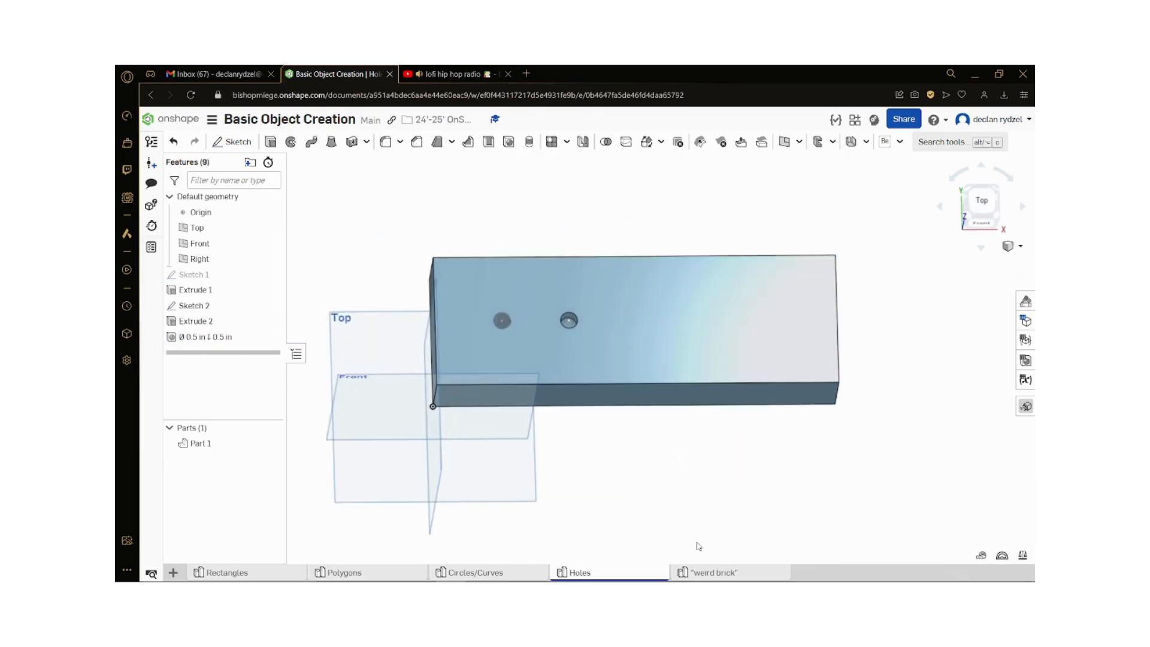
{"action": "left_click", "coordinate": [705, 573]}
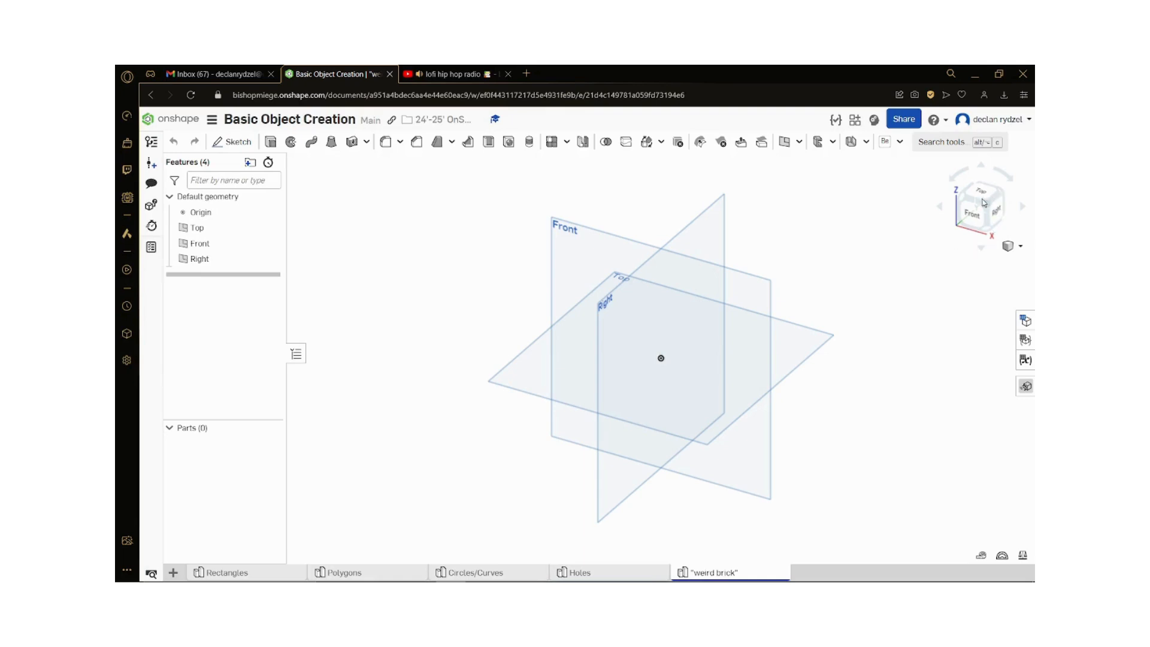
{"action": "left_click", "coordinate": [217, 142]}
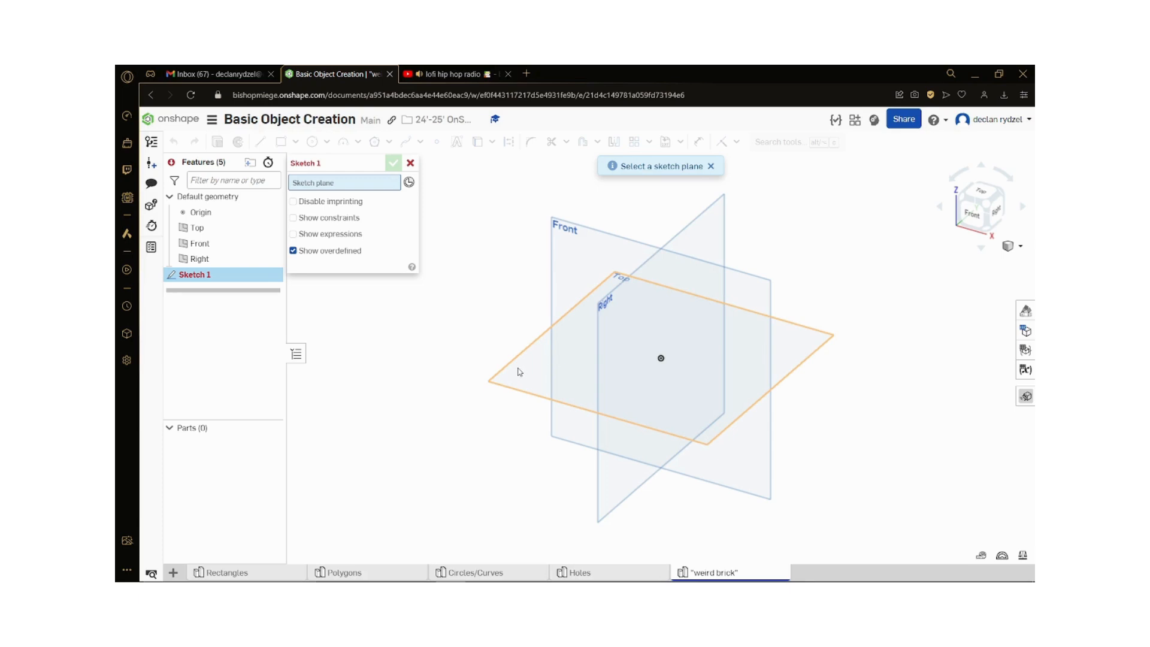
Step: Sketch a rectangle on the Right plane, starting at the origin, about 2.98 in wide and 0.86 in high
{"action": "right_click_drag", "start_coordinate": [581, 412], "coordinate": [547, 397]}
{"action": "left_click", "coordinate": [549, 321]}
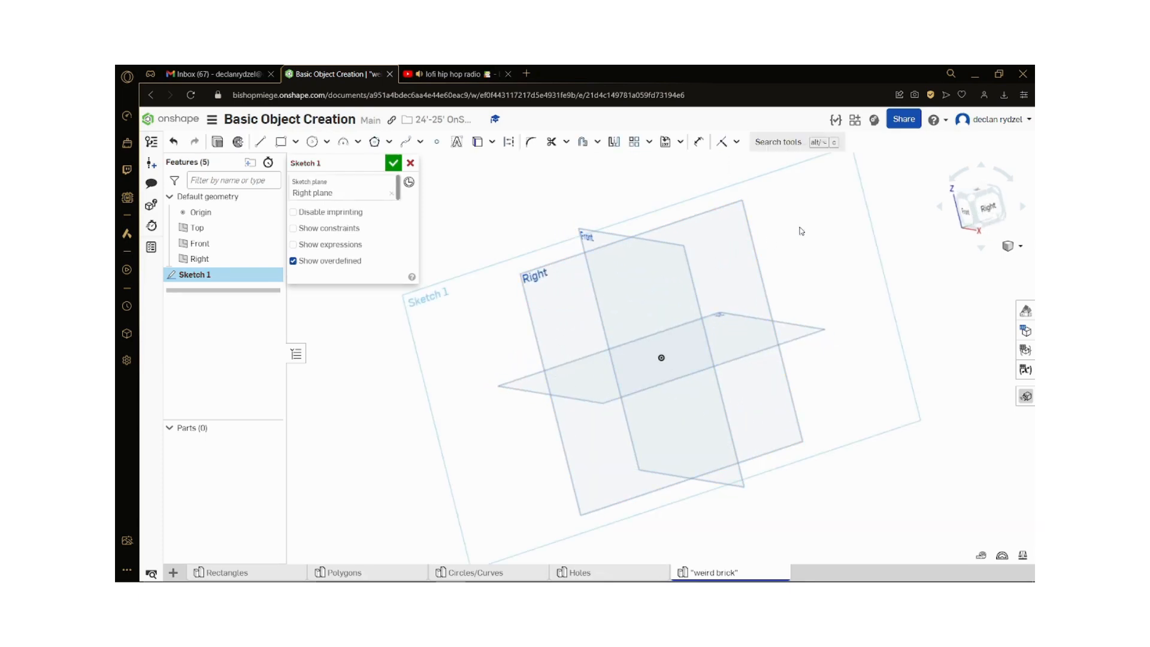
{"action": "left_click", "coordinate": [991, 209]}
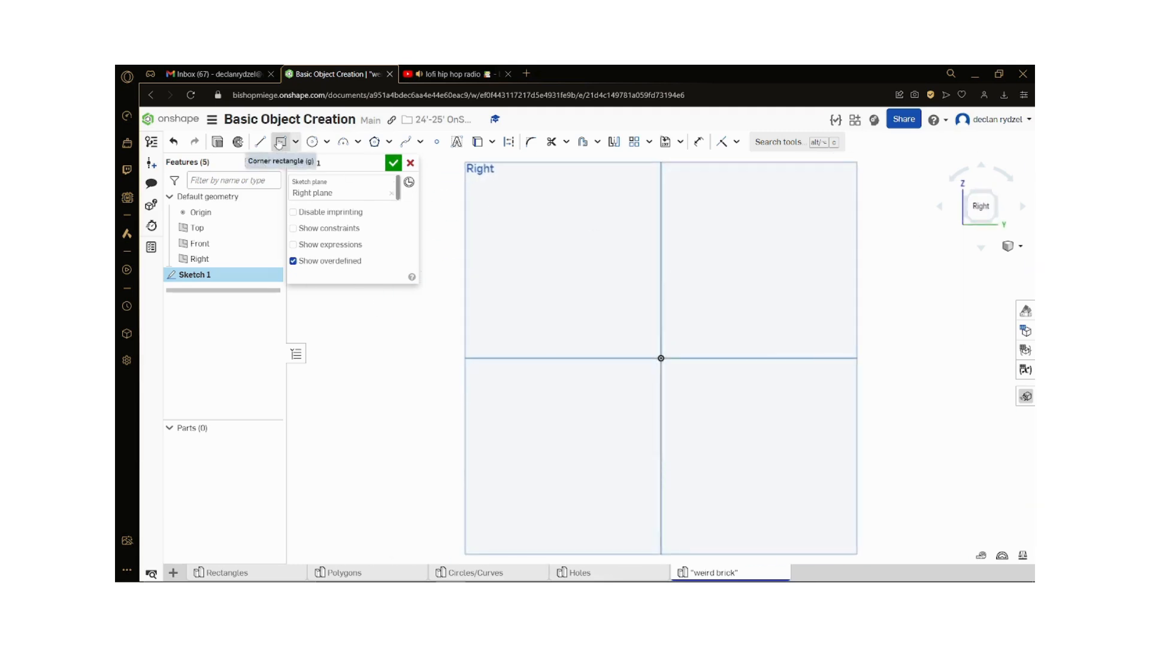
{"action": "left_click", "coordinate": [280, 141]}
{"action": "left_click", "coordinate": [661, 358]}
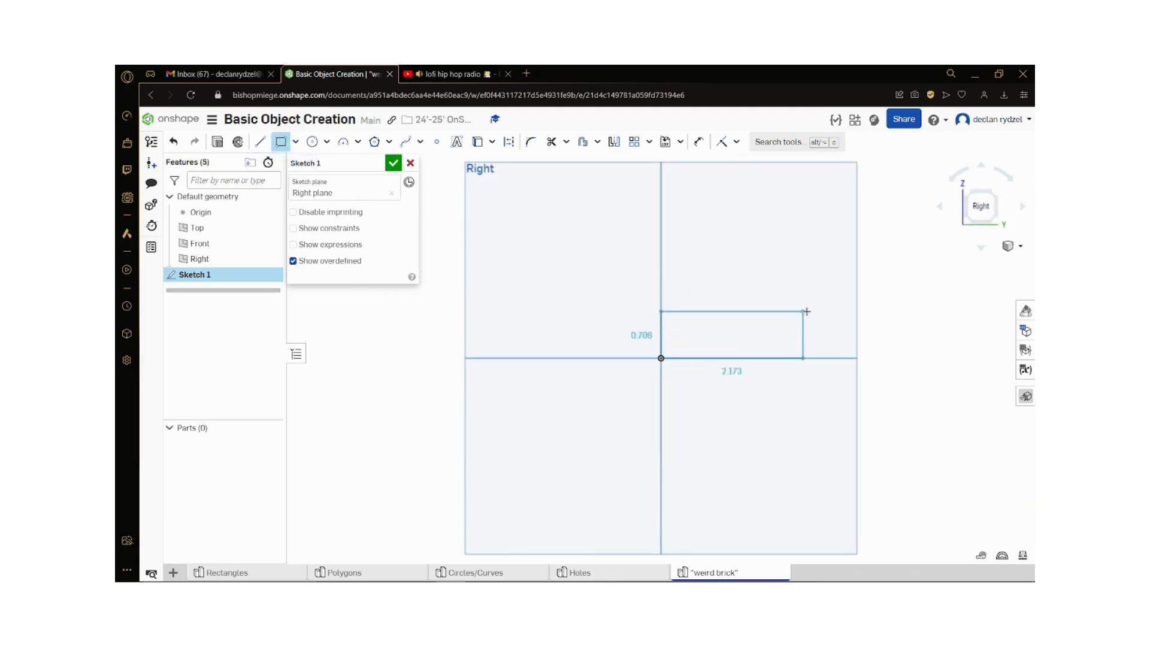
{"action": "left_click", "coordinate": [854, 302]}
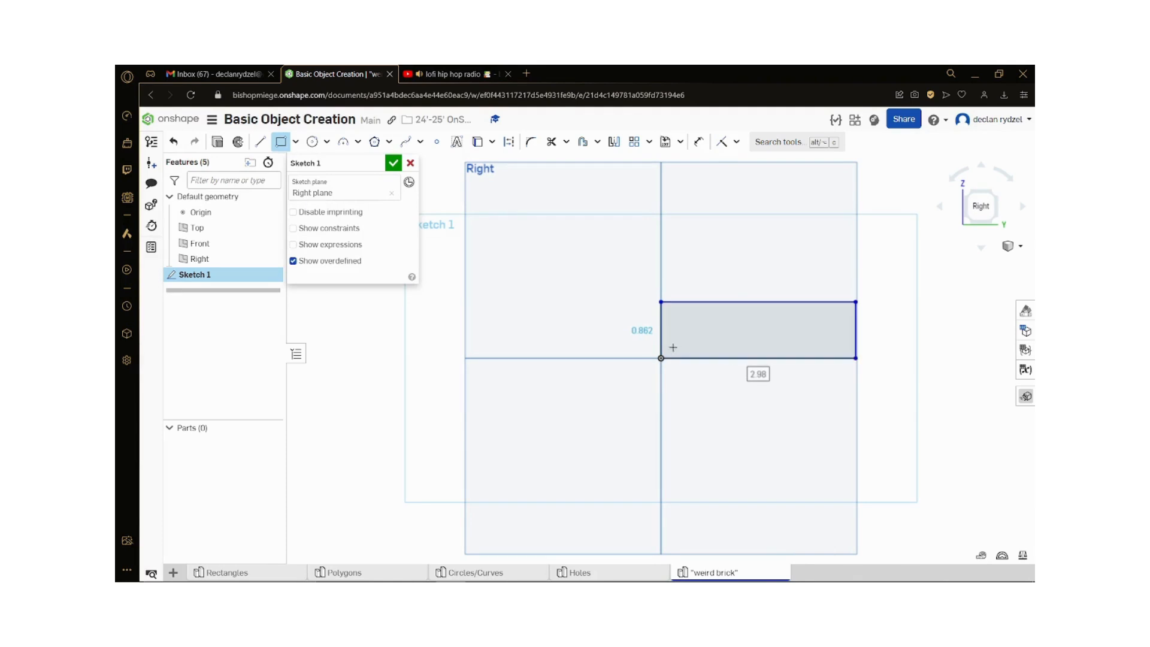
Step: Dimension the rectangle to 1 in high and 3 in wide
{"action": "key", "text": "d"}
{"action": "left_click", "coordinate": [661, 336]}
{"action": "left_click", "coordinate": [625, 334]}
{"action": "type", "text": "1"}
{"action": "key", "text": "Return"}
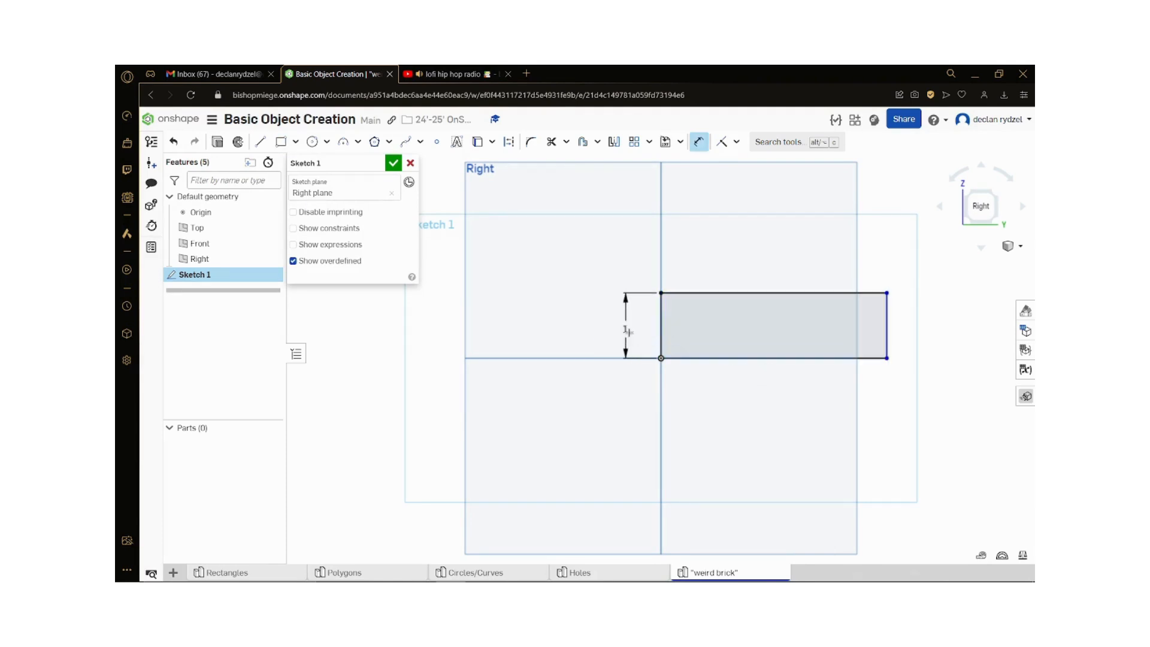
{"action": "left_click", "coordinate": [686, 359]}
{"action": "key", "text": "d"}
{"action": "key", "text": "d"}
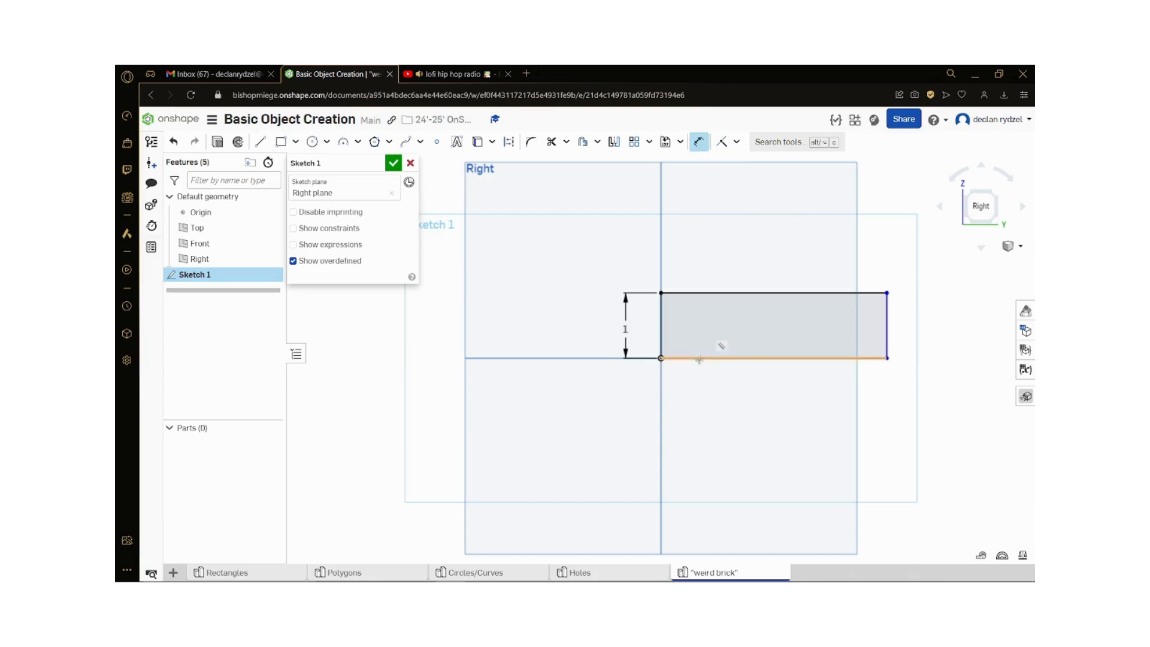
{"action": "left_click", "coordinate": [700, 359]}
{"action": "left_click", "coordinate": [708, 381]}
{"action": "type", "text": "3"}
{"action": "key", "text": "Return"}
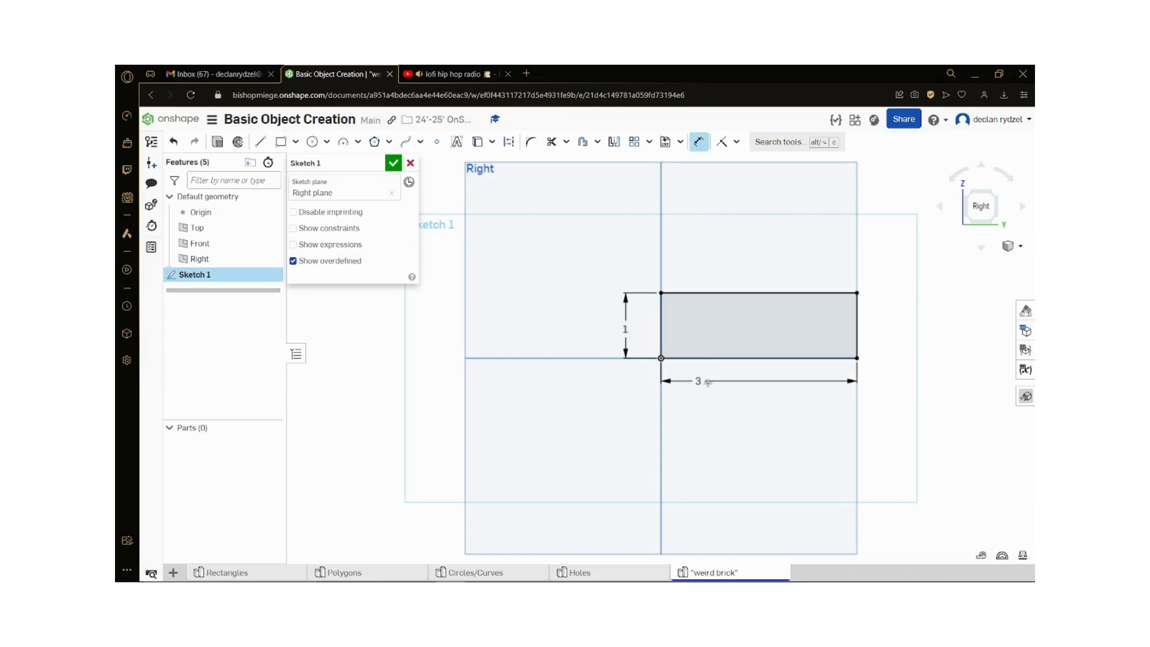
Step: Sketch an upright rectangle about 2.98 in tall from the first rectangle's lower corner opposite the origin, overlapping its end
{"action": "key", "text": "r"}
{"action": "key", "text": "f"}
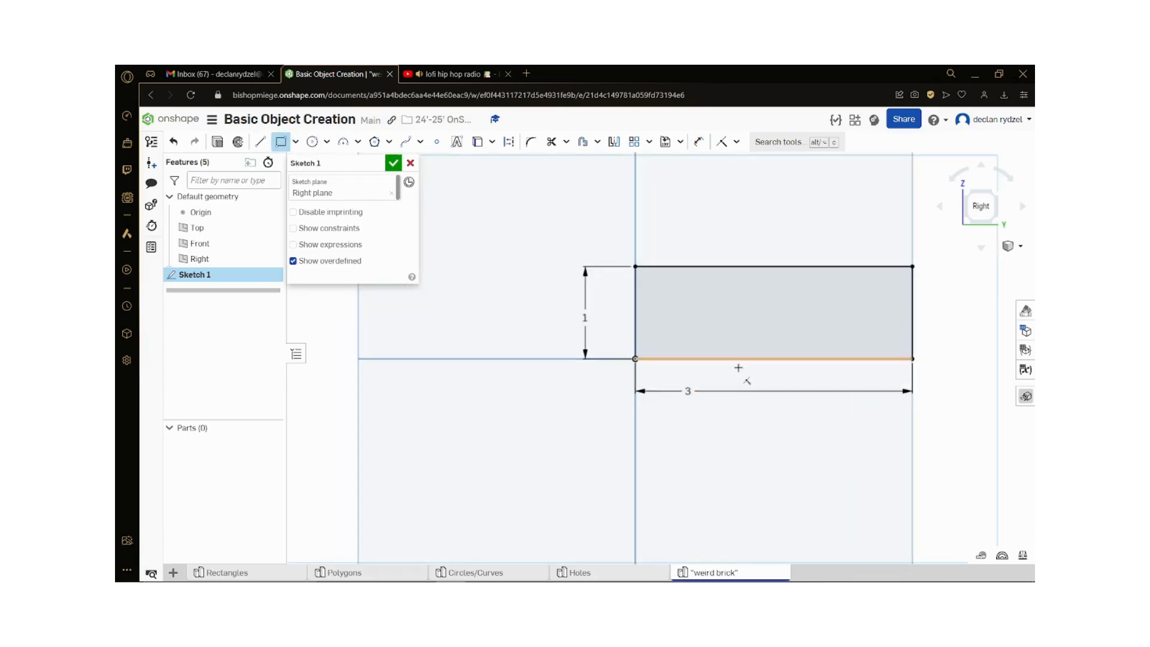
{"action": "left_click", "coordinate": [845, 364]}
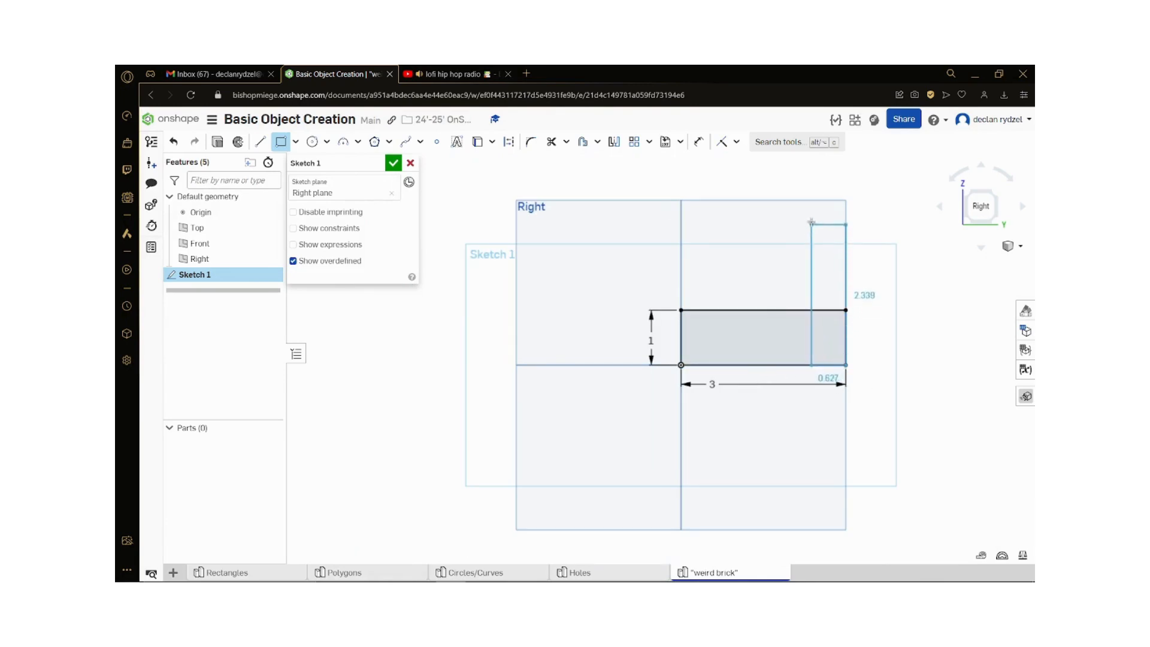
{"action": "left_click", "coordinate": [792, 200]}
Step: Dimension the upright rectangle to 3 in tall and 1 in wide
{"action": "key", "text": "u"}
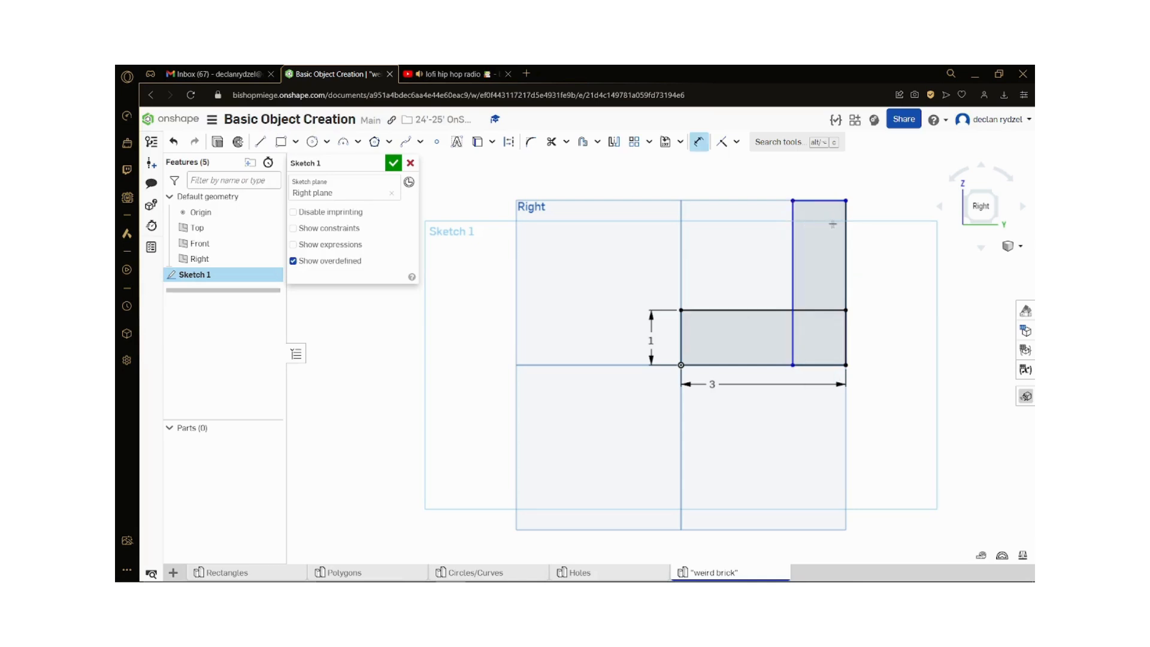
{"action": "left_click", "coordinate": [846, 230]}
{"action": "left_click", "coordinate": [872, 253]}
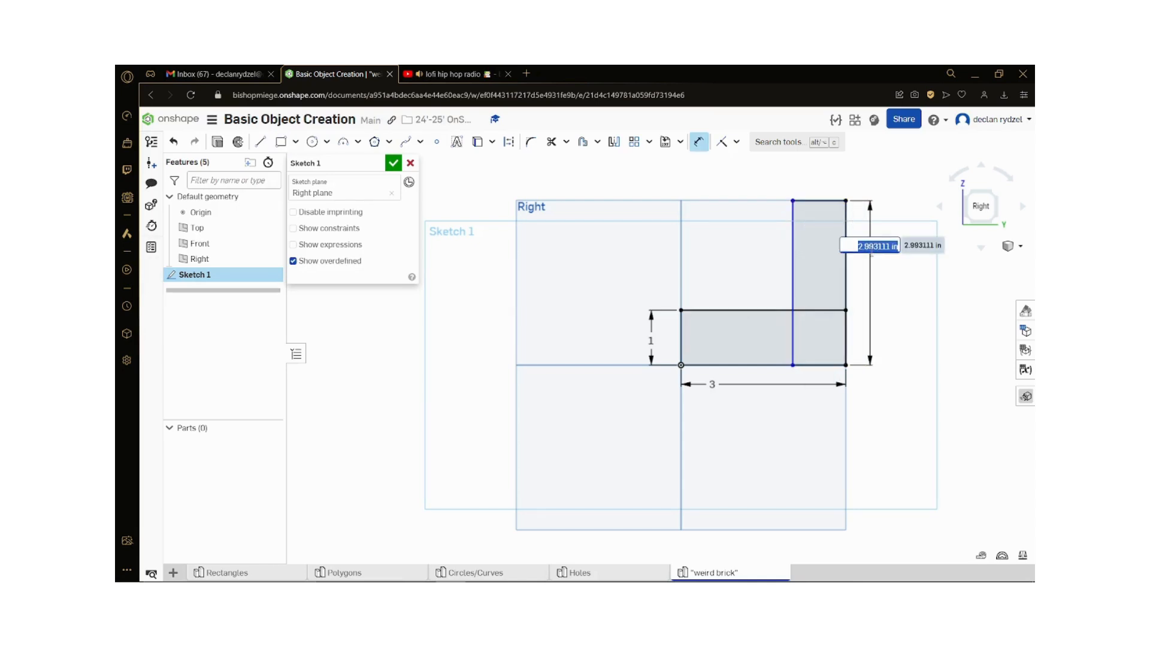
{"action": "type", "text": "3"}
{"action": "key", "text": "Return"}
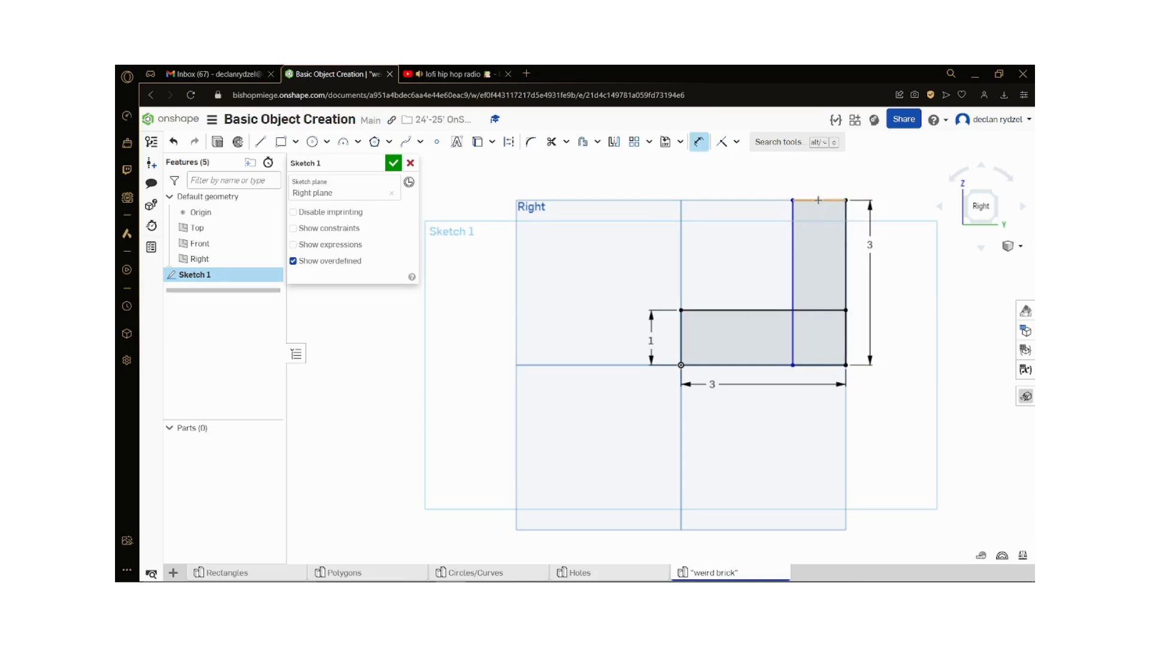
{"action": "left_click", "coordinate": [818, 200]}
{"action": "left_click", "coordinate": [815, 185]}
{"action": "type", "text": "1"}
{"action": "key", "text": "Return"}
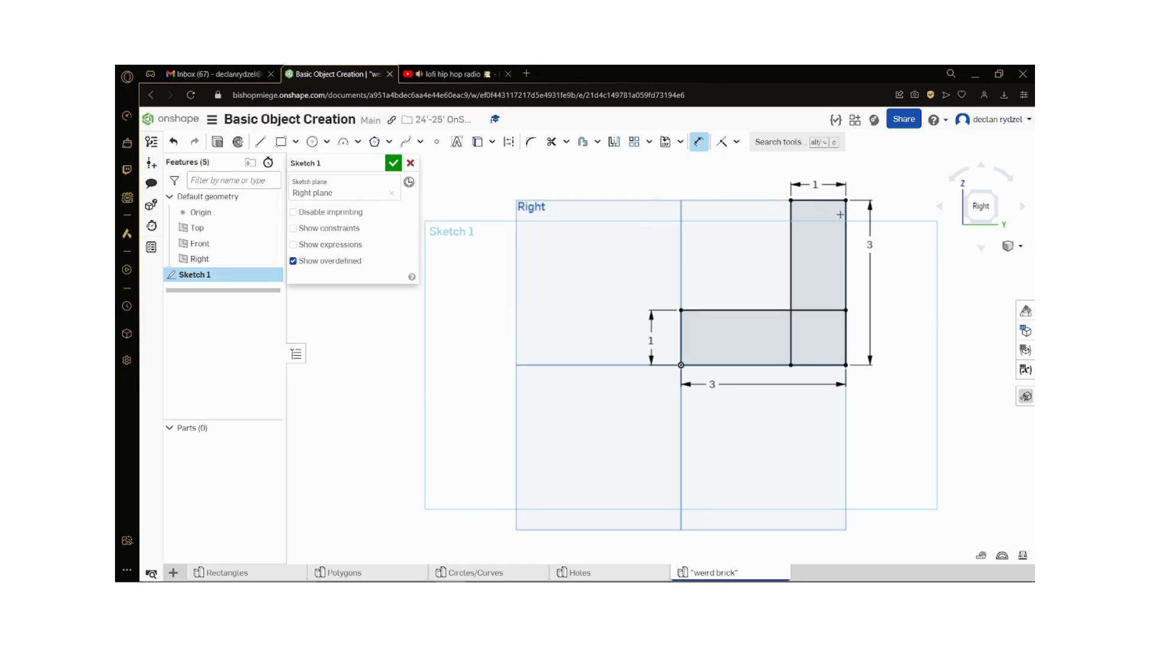
Step: Change the upright rectangle's height to 2 in and finish the sketch
{"action": "scroll", "coordinate": [892, 254], "scroll_direction": "up", "scroll_amount": 1}
{"action": "scroll", "coordinate": [647, 482], "scroll_direction": "down", "scroll_amount": 2}
{"action": "scroll", "coordinate": [846, 389], "scroll_direction": "up", "scroll_amount": 1}
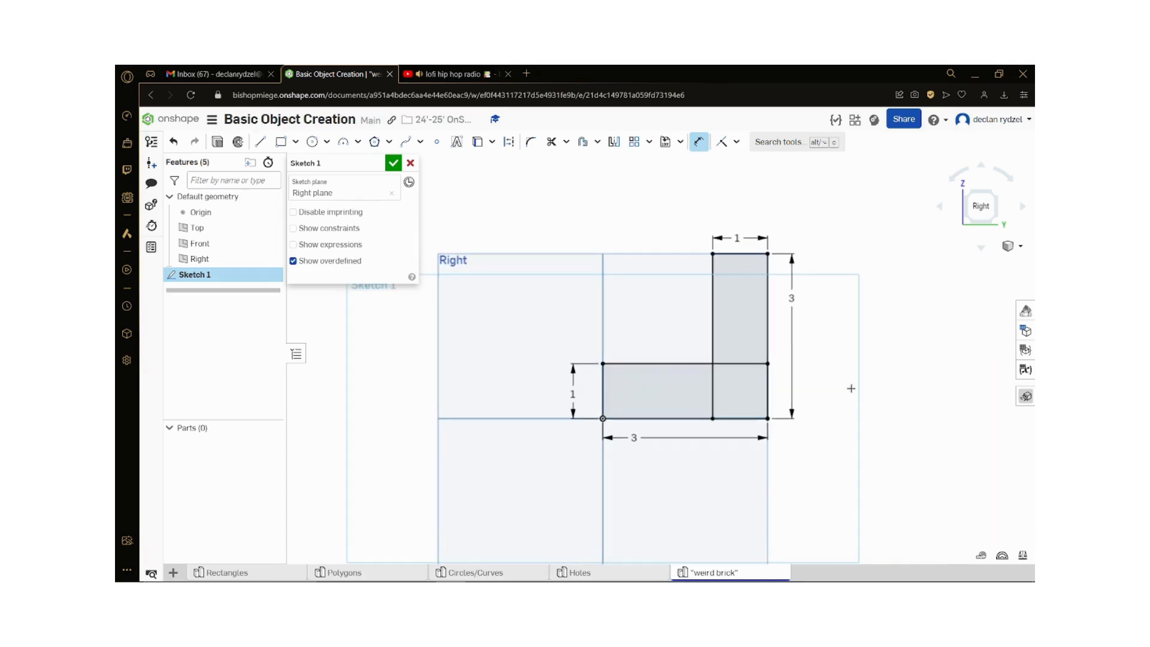
{"action": "double_click", "coordinate": [794, 298]}
{"action": "type", "text": "2"}
{"action": "key", "text": "Return"}
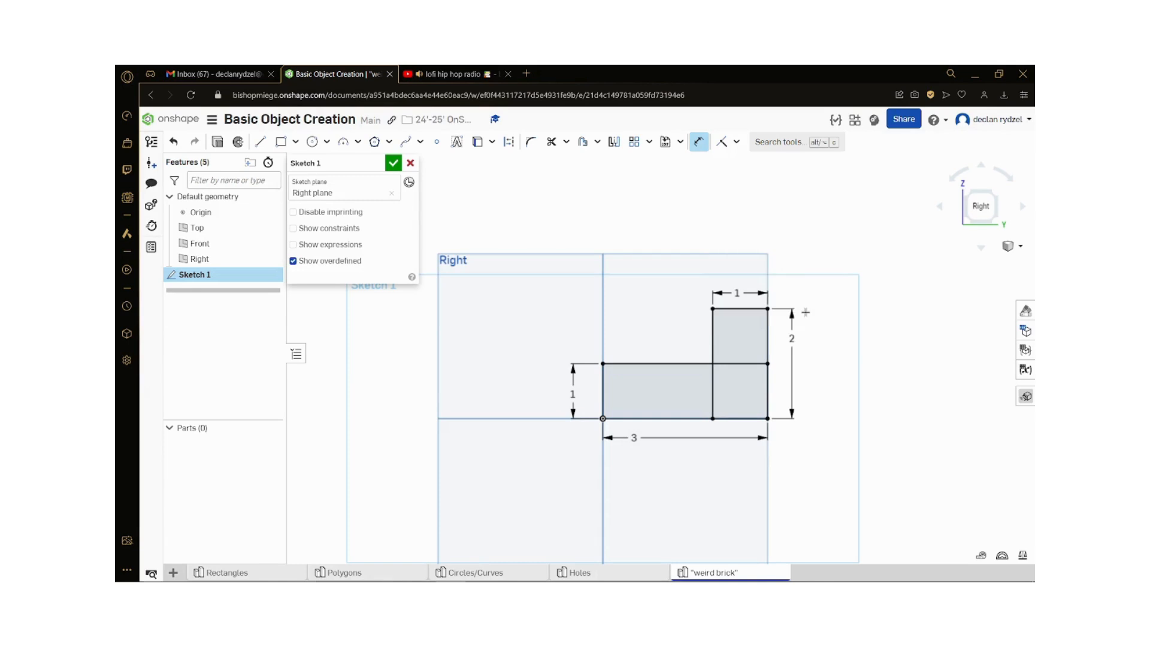
{"action": "left_click", "coordinate": [393, 162]}
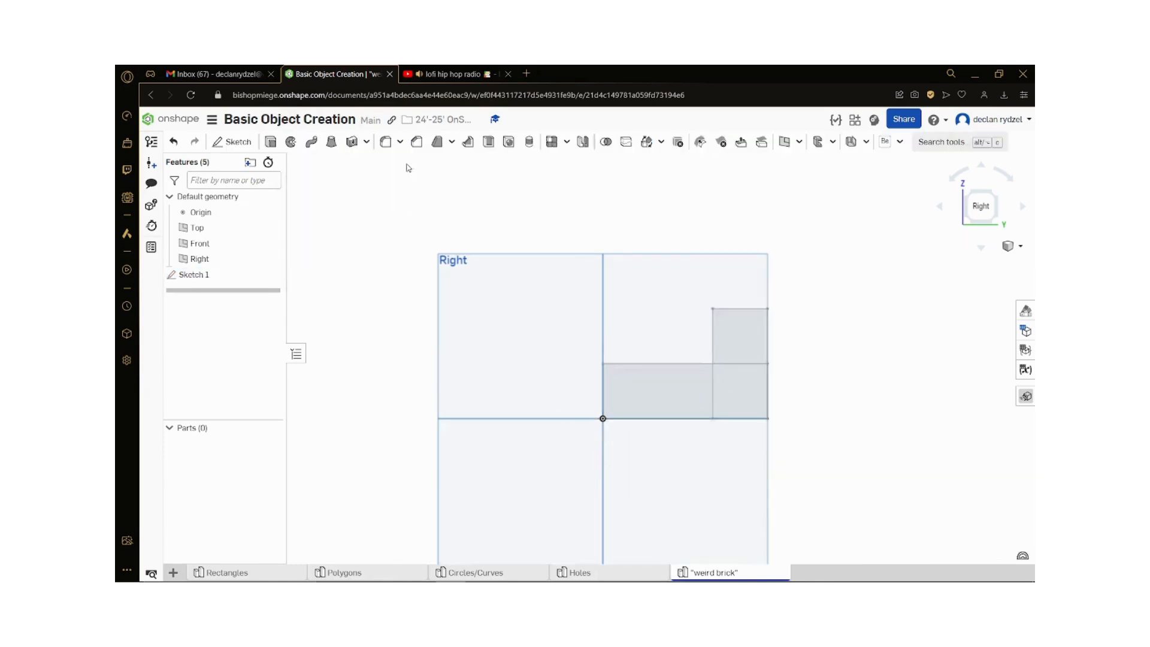
Step: Extrude all three regions of the L-shaped sketch as a new solid with a blind depth of 1 in
{"action": "left_click", "coordinate": [270, 141]}
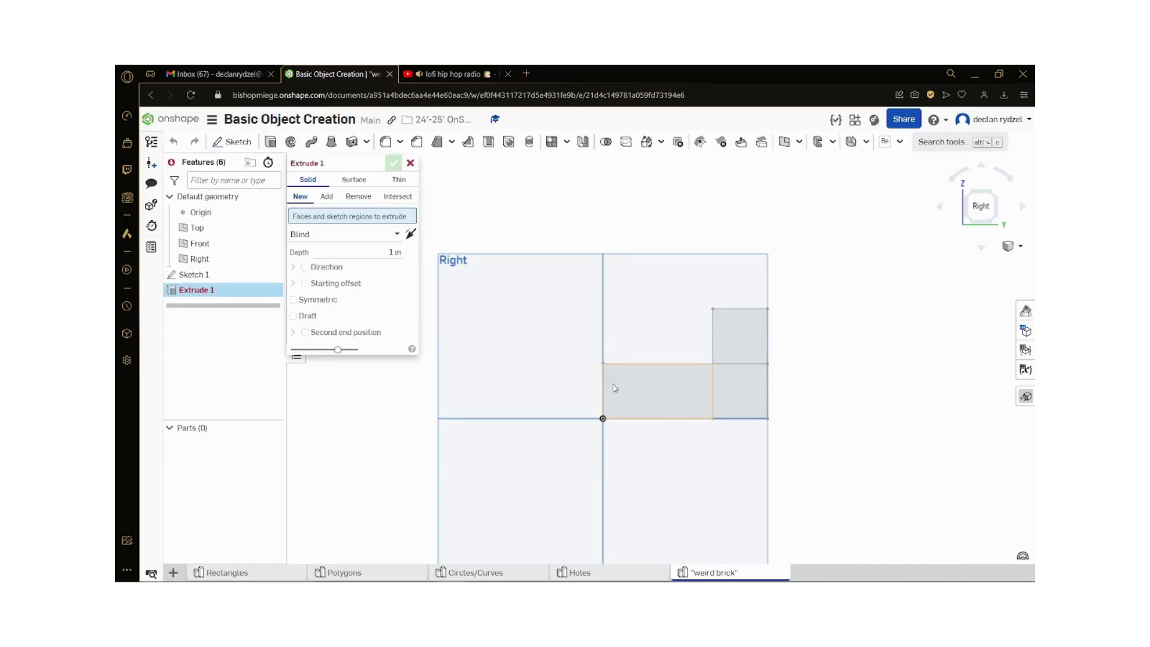
{"action": "left_click", "coordinate": [701, 397]}
{"action": "left_click", "coordinate": [742, 383]}
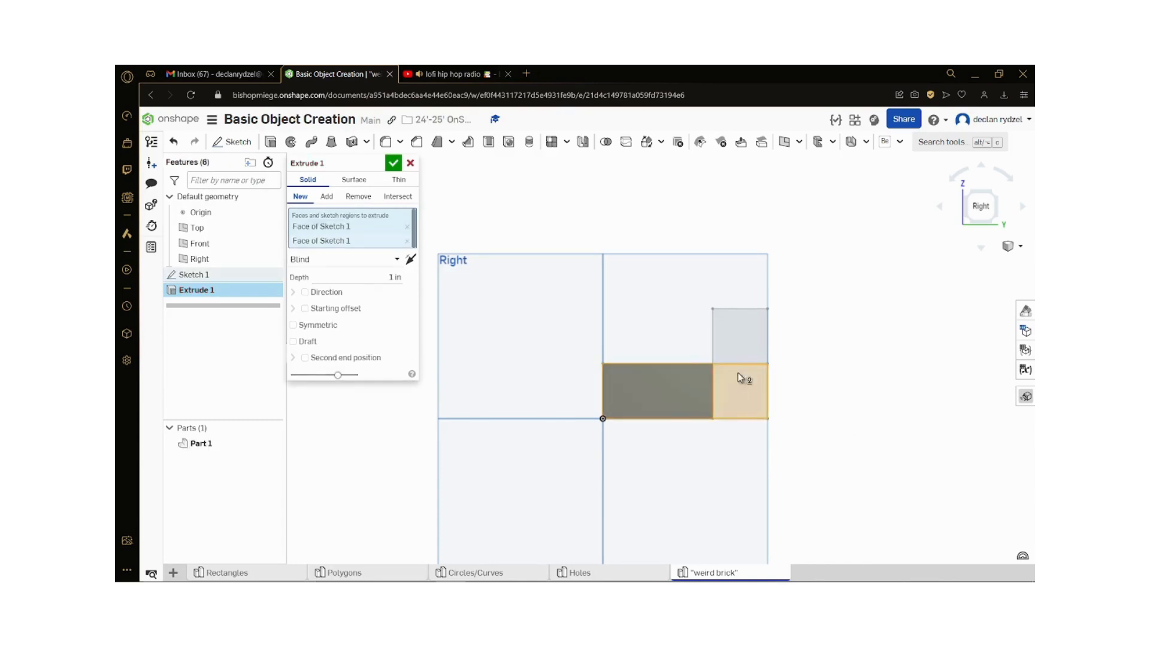
{"action": "left_click", "coordinate": [741, 338]}
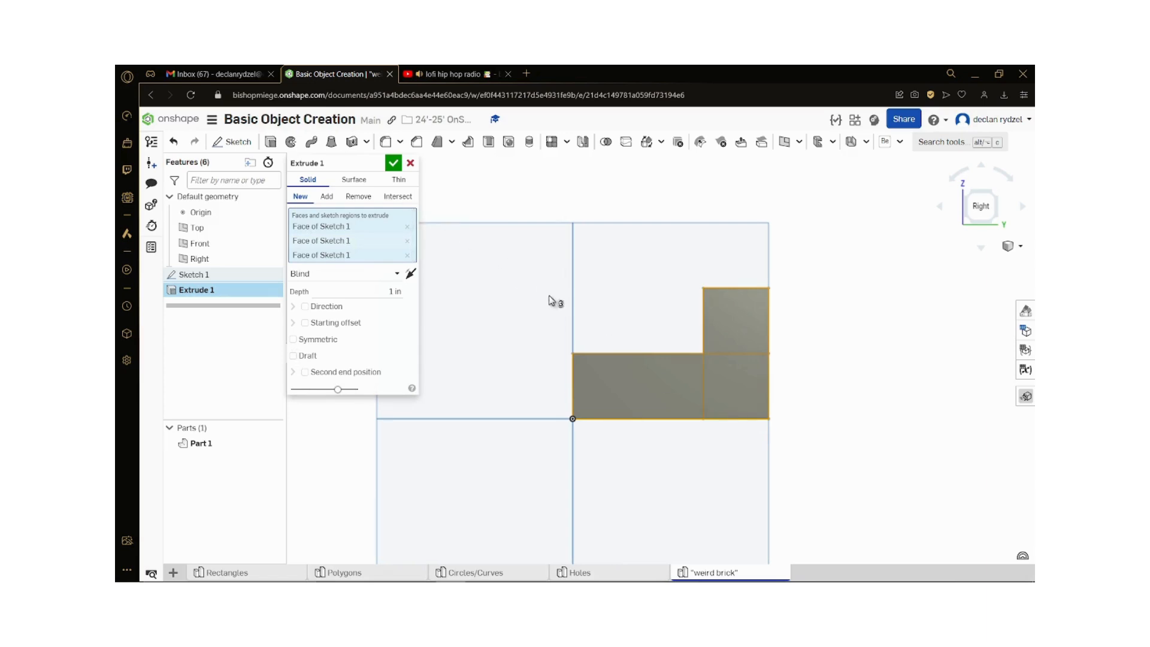
{"action": "key", "text": "shift+7"}
{"action": "left_click", "coordinate": [393, 163]}
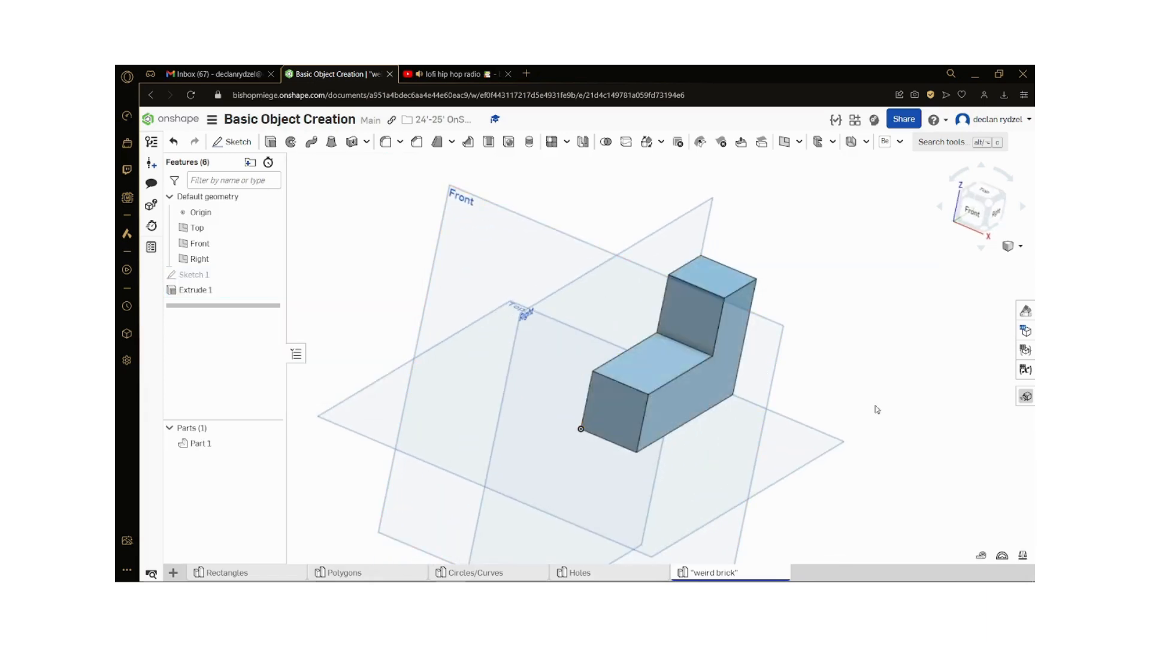
Step: Start a new sketch on the upper face of the brick's lower step and view it from the top
{"action": "right_click_drag", "start_coordinate": [875, 405], "coordinate": [853, 455]}
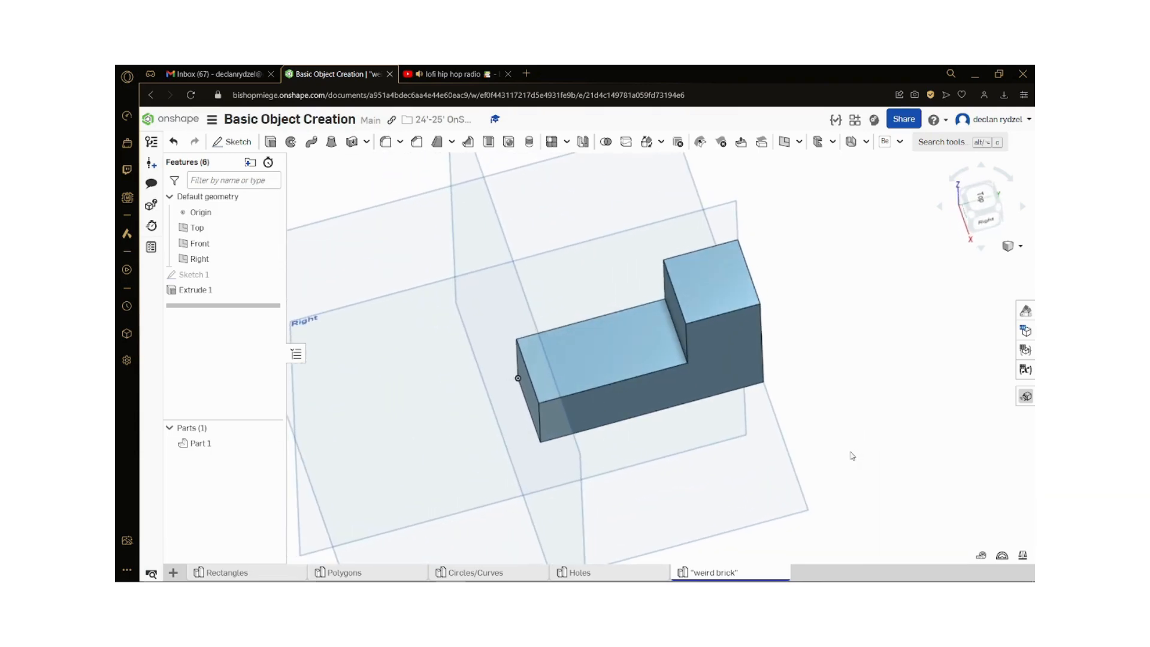
{"action": "left_click", "coordinate": [233, 141]}
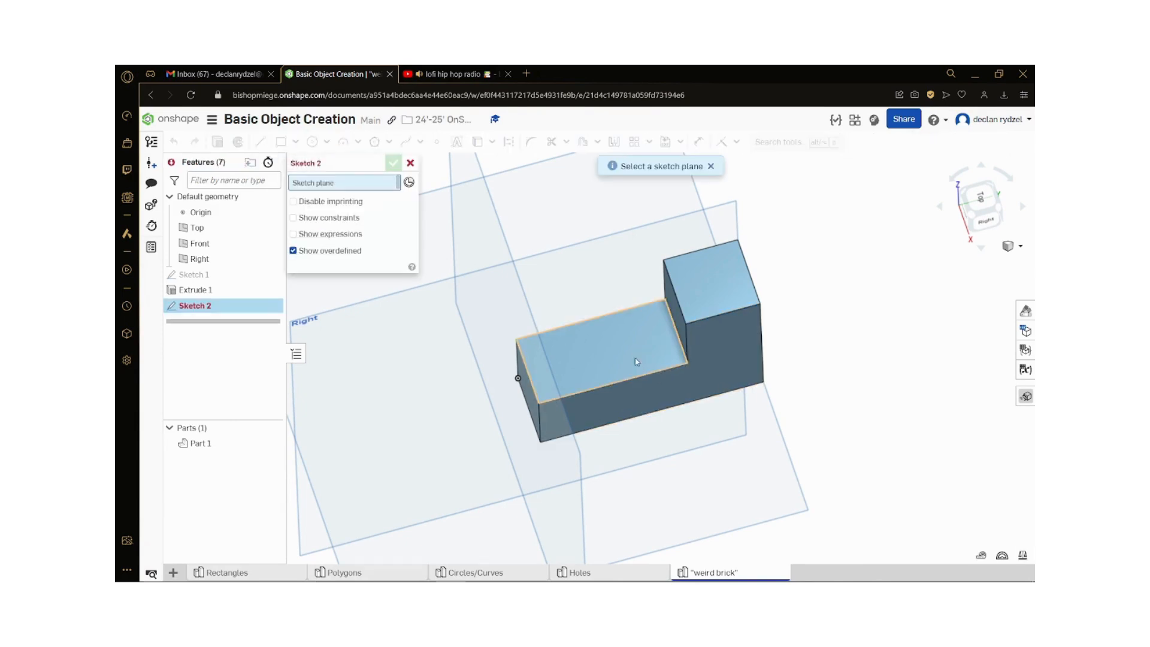
{"action": "right_click_drag", "start_coordinate": [737, 429], "coordinate": [693, 405]}
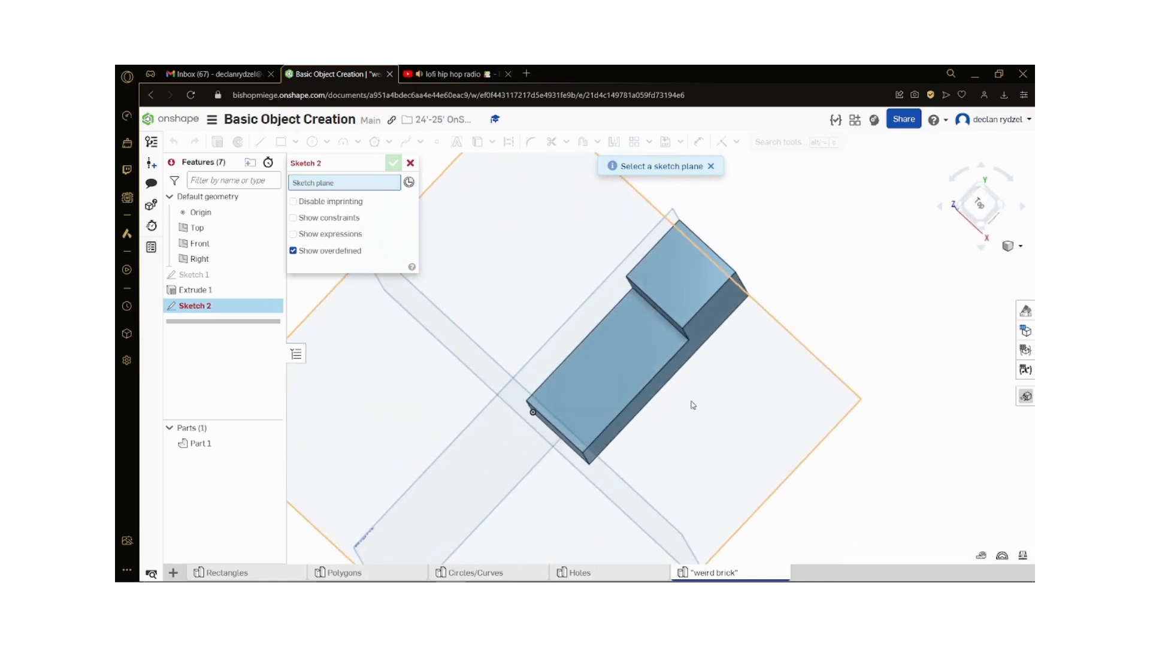
{"action": "left_click", "coordinate": [627, 360]}
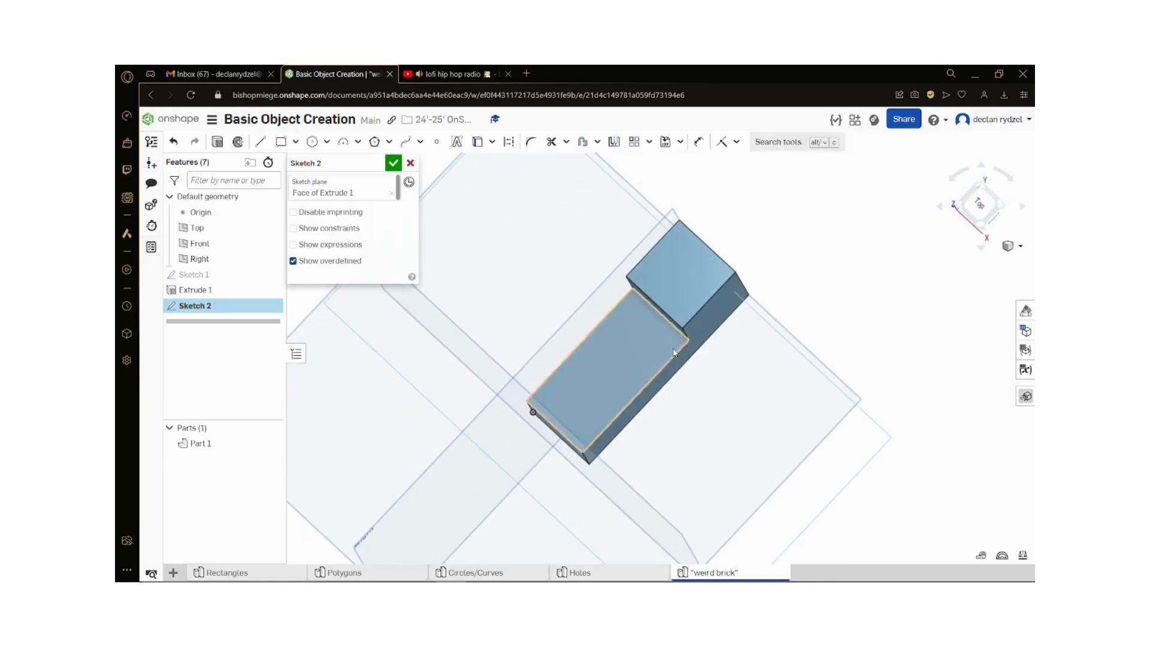
{"action": "left_click", "coordinate": [984, 205]}
{"action": "scroll", "coordinate": [509, 474], "scroll_direction": "down", "scroll_amount": 3}
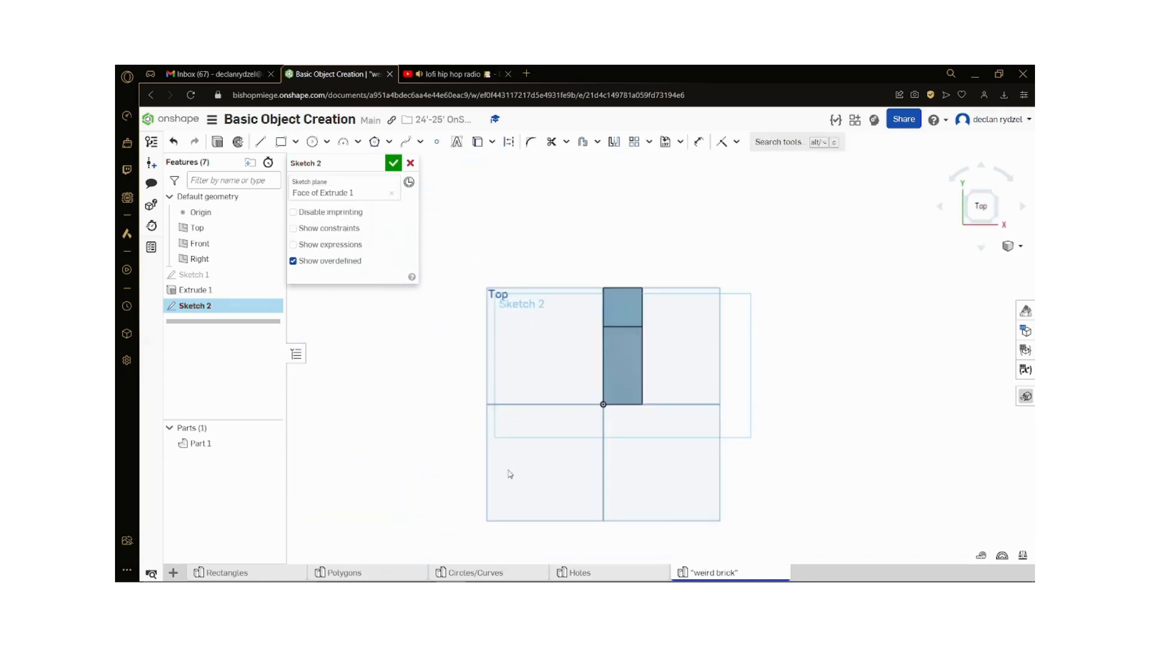
{"action": "scroll", "coordinate": [662, 316], "scroll_direction": "up", "scroll_amount": 5}
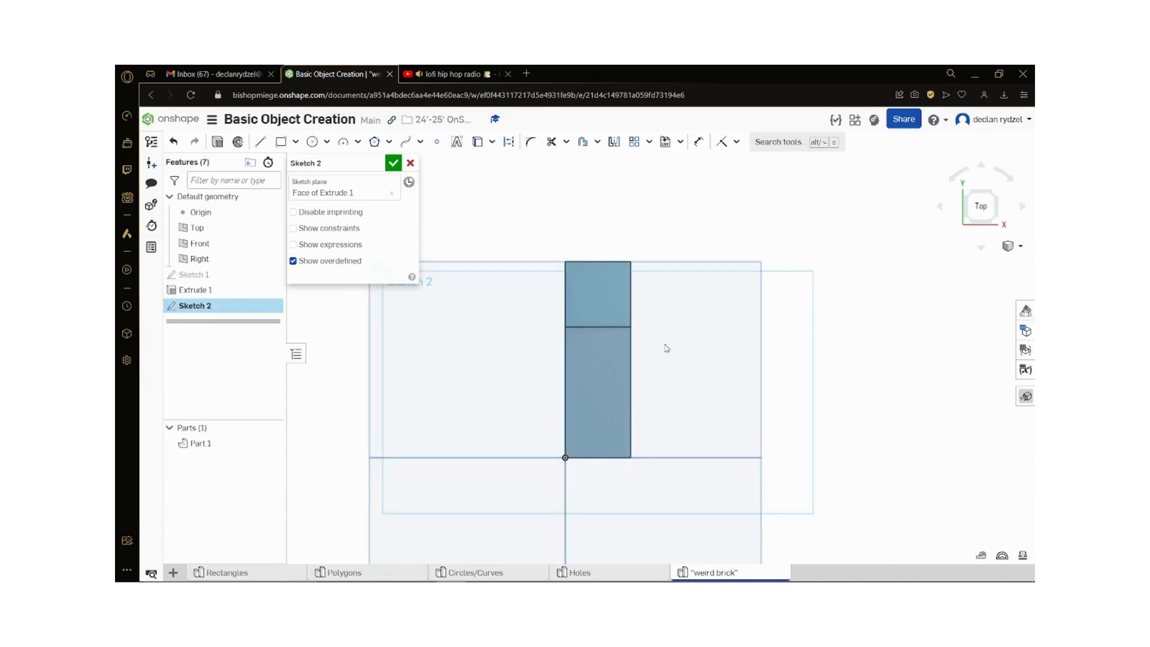
Step: Draw a circle about 0.18 in in diameter on the lower step, in the corner beside the raised block
{"action": "left_click", "coordinate": [312, 141]}
{"action": "scroll", "coordinate": [473, 228], "scroll_direction": "down", "scroll_amount": 1}
{"action": "scroll", "coordinate": [518, 280], "scroll_direction": "up", "scroll_amount": 3}
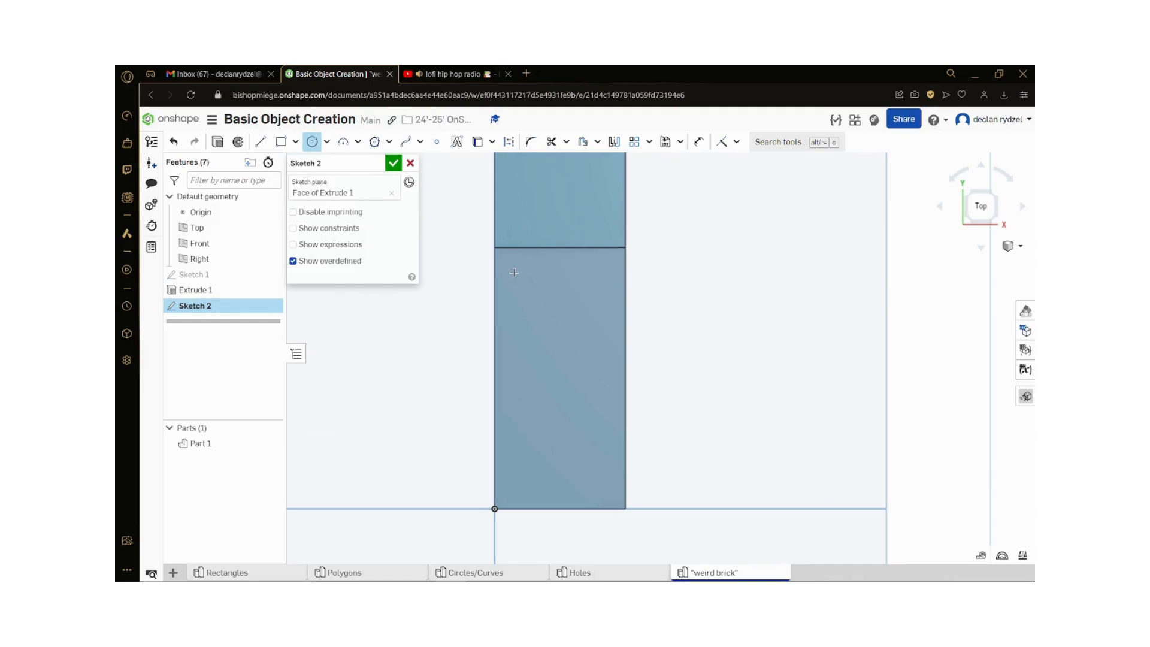
{"action": "left_click", "coordinate": [511, 273]}
{"action": "scroll", "coordinate": [520, 280], "scroll_direction": "up", "scroll_amount": 1}
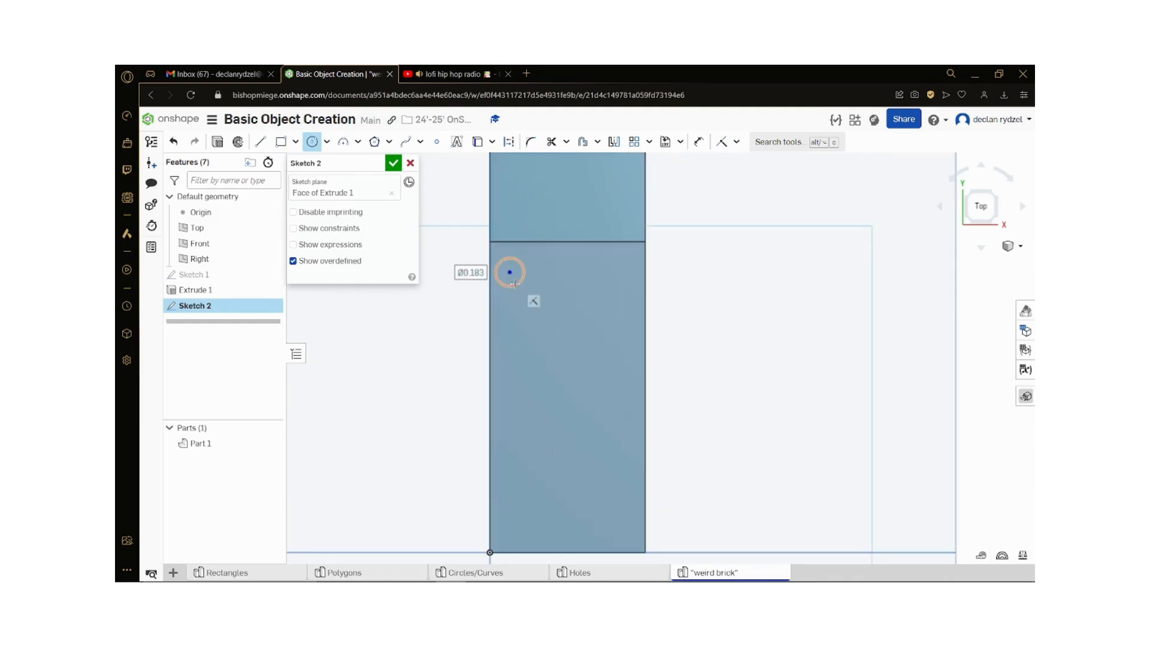
{"action": "left_click", "coordinate": [520, 280]}
Step: Dimension the circle's diameter to 0.25 in
{"action": "key", "text": "d"}
{"action": "left_click", "coordinate": [512, 286]}
{"action": "left_click", "coordinate": [530, 321]}
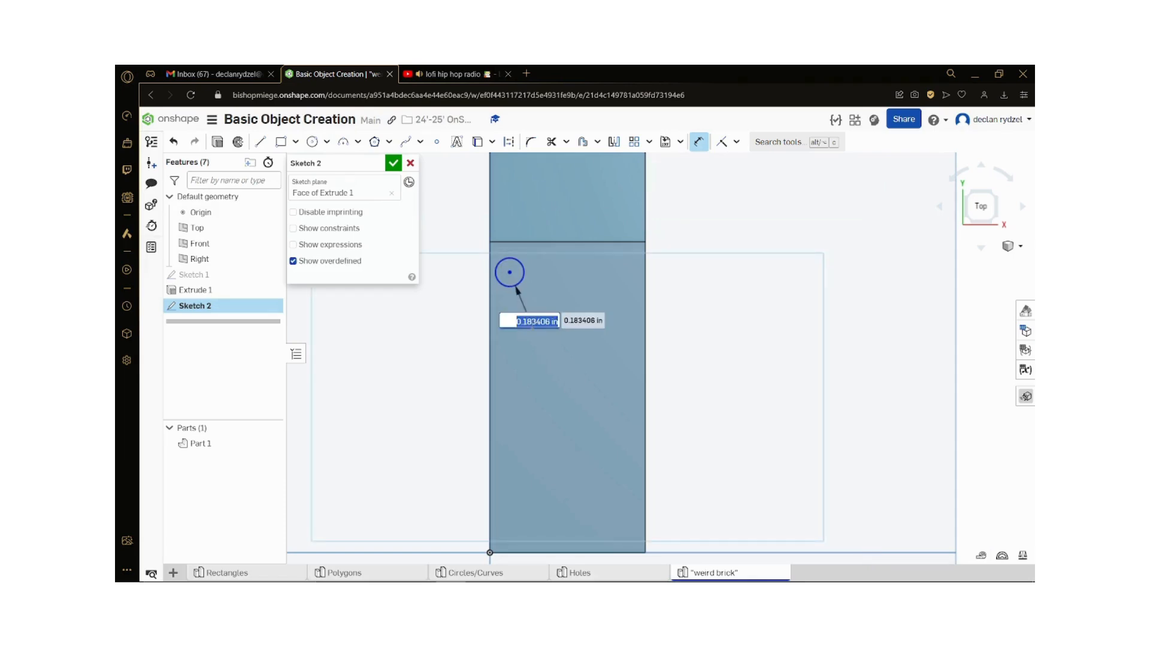
{"action": "key", "text": "Return"}
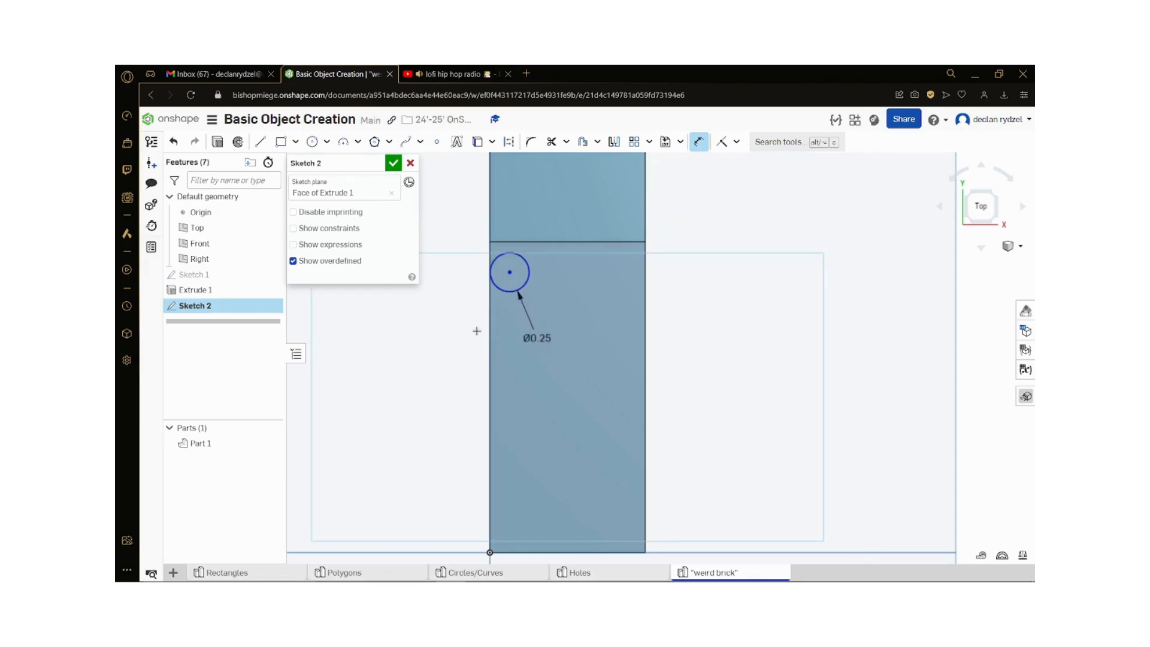
Step: Dimension the circle's center 0.2 in from the brick's nearest long edge
{"action": "left_click", "coordinate": [510, 272]}
{"action": "left_click", "coordinate": [491, 300]}
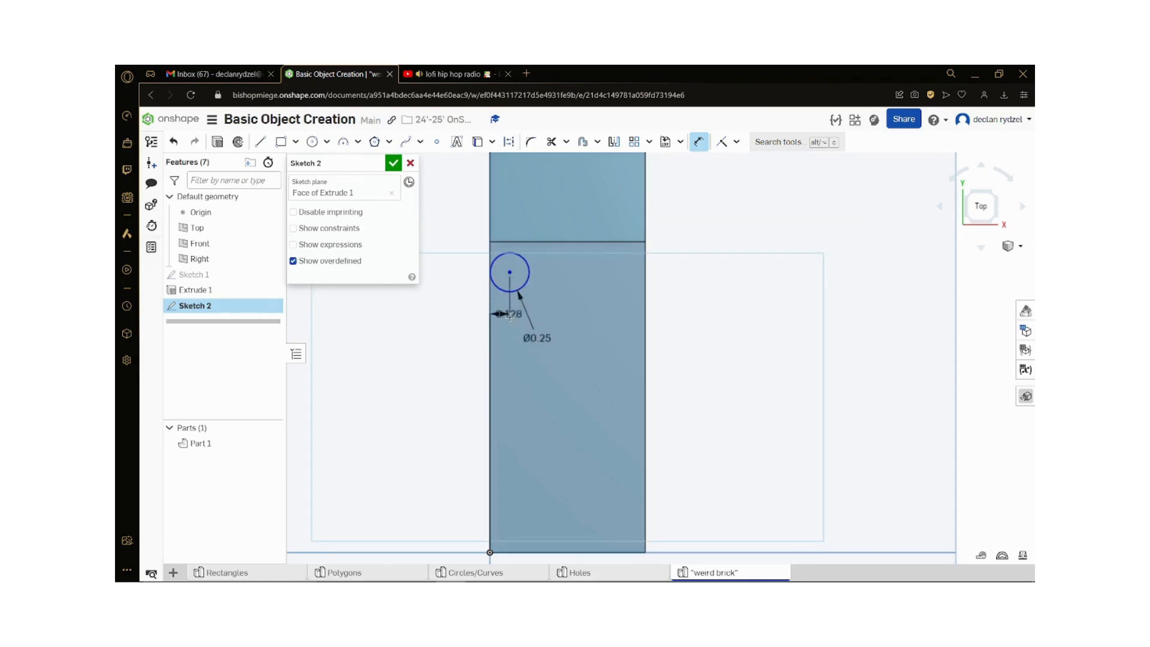
{"action": "left_click", "coordinate": [497, 312]}
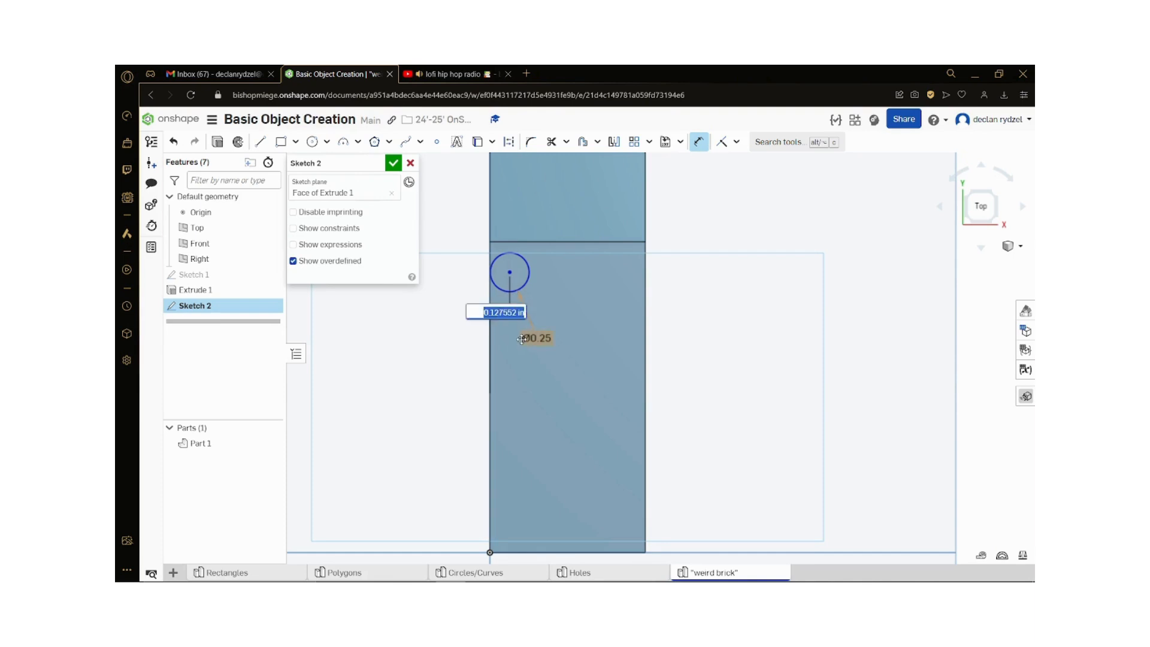
{"action": "key", "text": "BackSpace"}
{"action": "type", "text": ".2"}
{"action": "key", "text": "Return"}
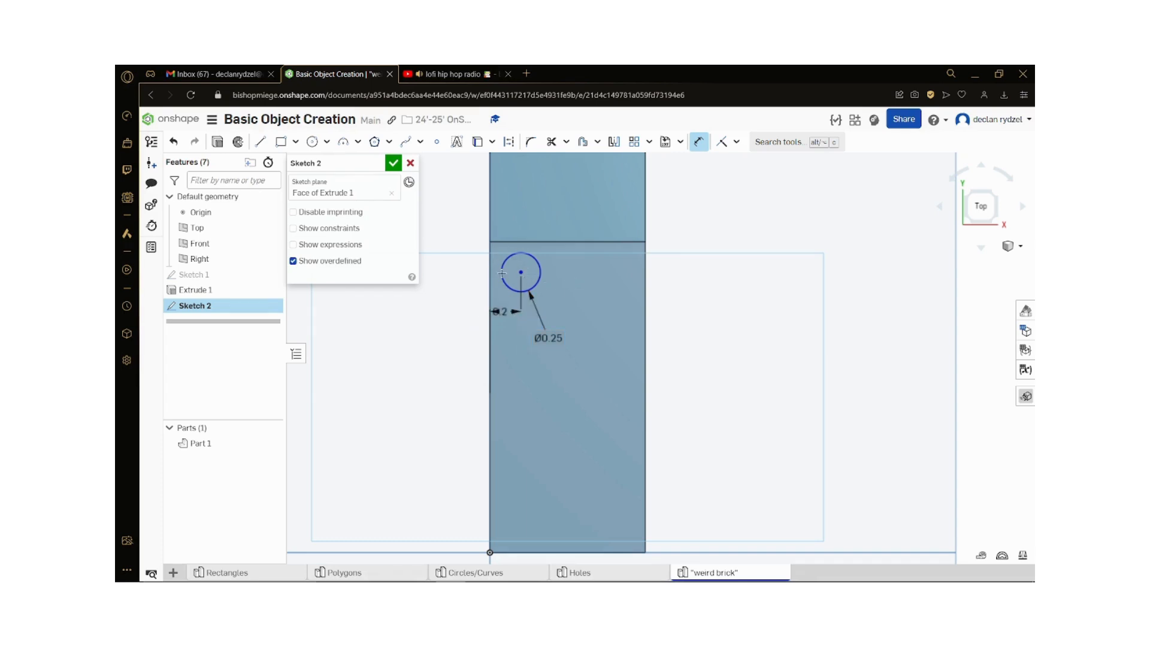
Step: Draw a second circle on the lower step beside the first, near the opposite long edge, and dimension its diameter to 0.25 in
{"action": "left_click", "coordinate": [312, 141]}
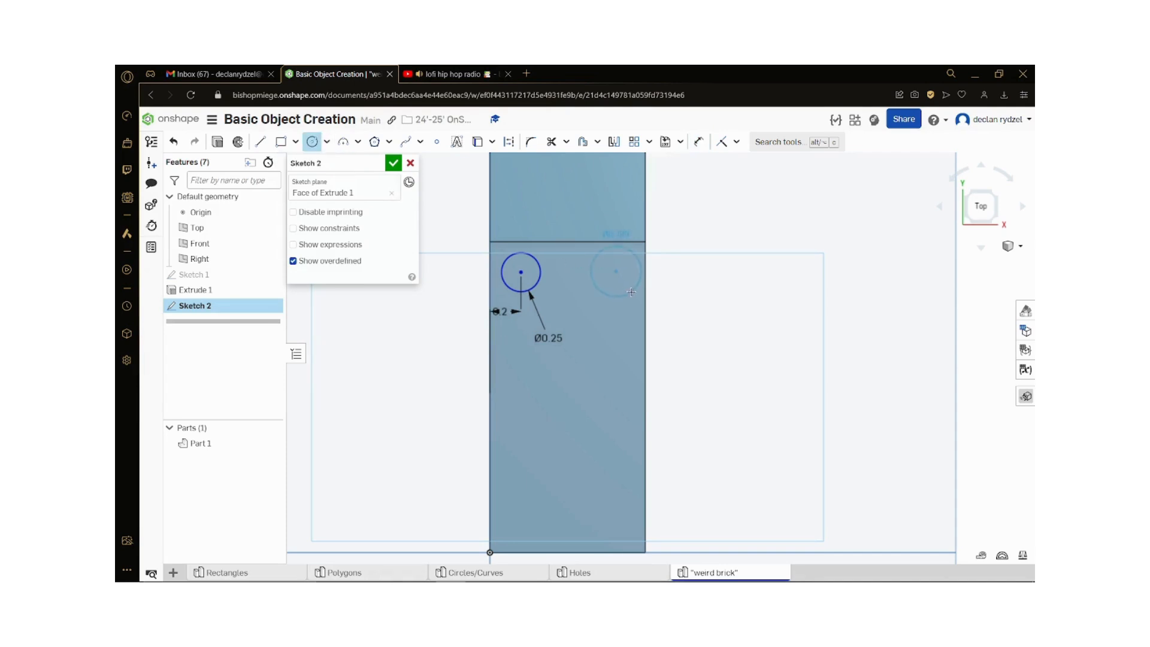
{"action": "left_click", "coordinate": [631, 292]}
{"action": "key", "text": "d"}
{"action": "left_click", "coordinate": [623, 296]}
{"action": "left_click", "coordinate": [627, 310]}
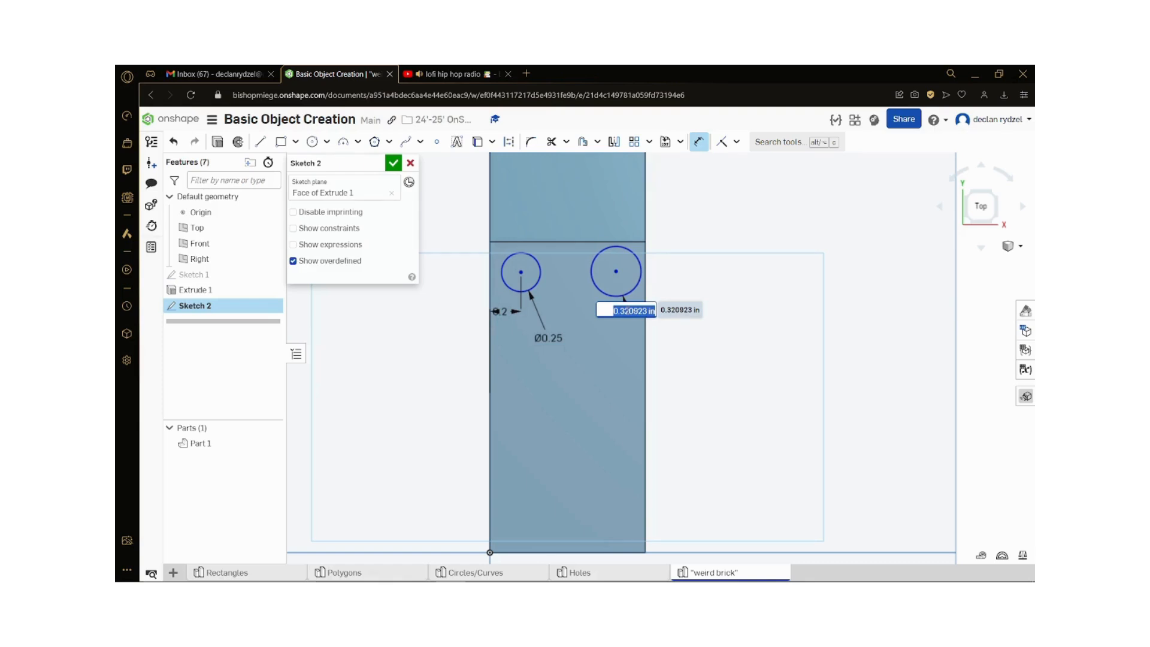
{"action": "type", "text": ".25"}
{"action": "key", "text": "Return"}
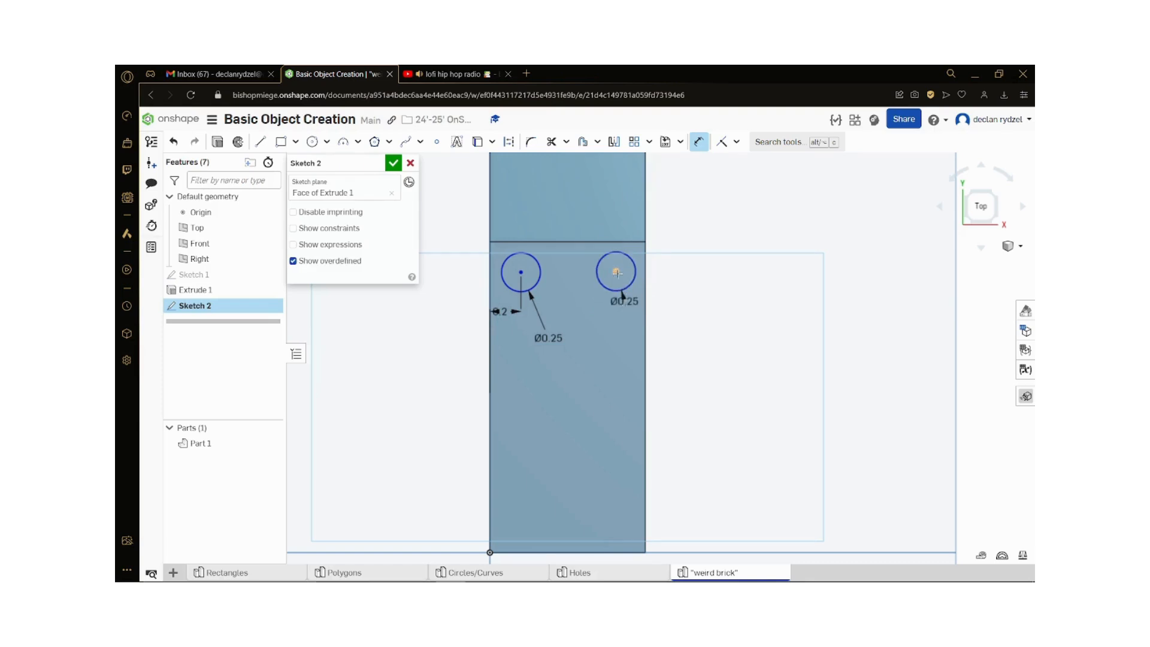
Step: Dimension the second circle's center 0.2 in from its nearest long edge of the brick
{"action": "left_click", "coordinate": [617, 273]}
{"action": "left_click", "coordinate": [644, 397]}
{"action": "left_click", "coordinate": [671, 291]}
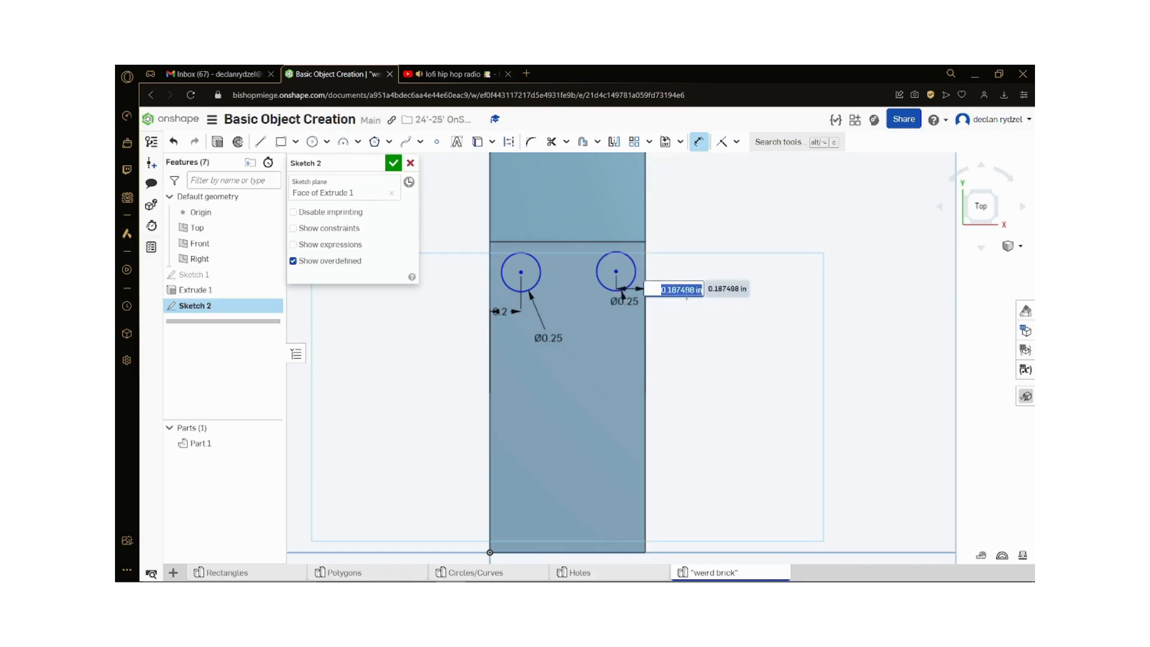
{"action": "type", "text": ".2"}
{"action": "key", "text": "Return"}
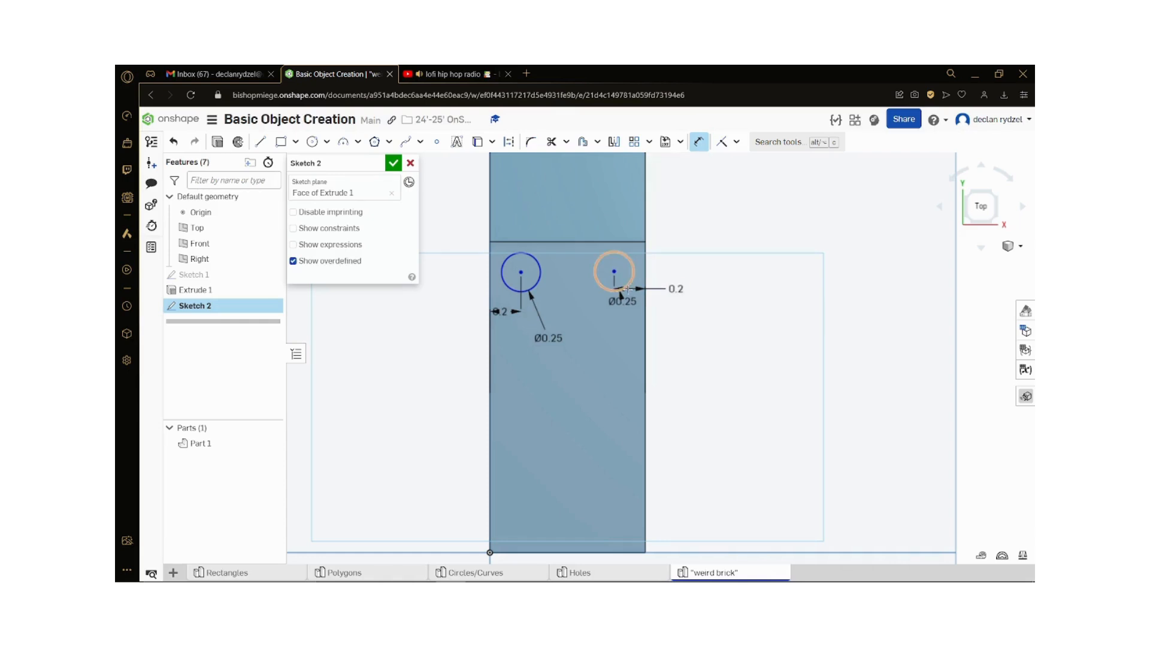
Step: Dimension the second circle's center 0.2 in from the edge where the raised block meets the lower step
{"action": "left_click", "coordinate": [617, 271]}
{"action": "left_click", "coordinate": [625, 242]}
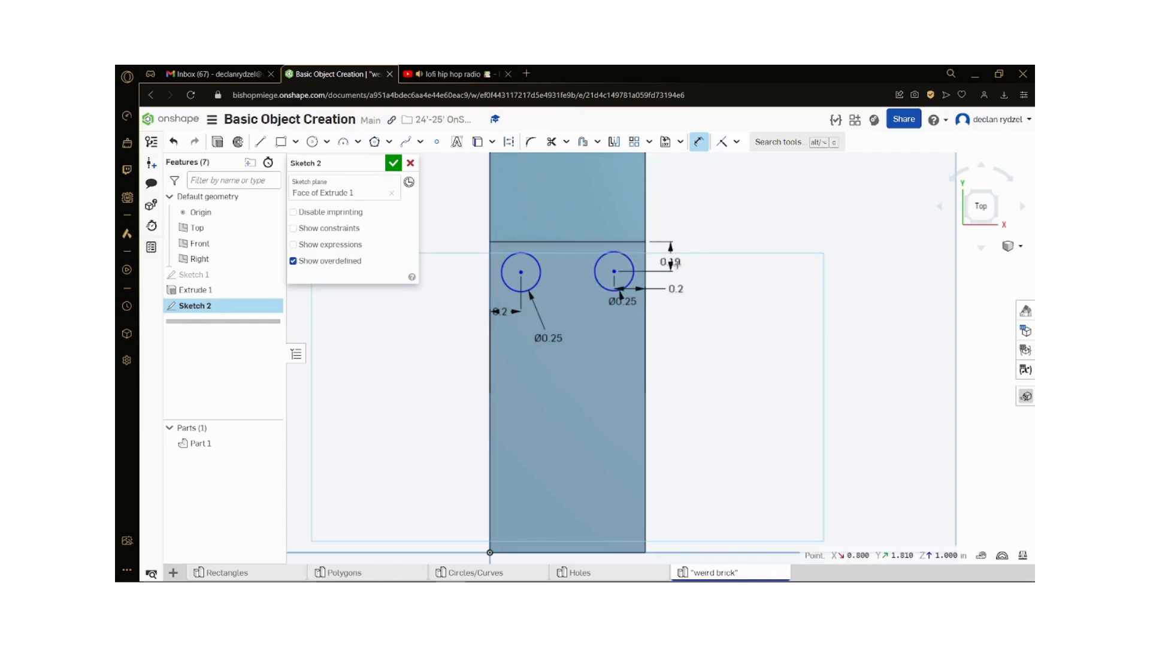
{"action": "left_click", "coordinate": [724, 279]}
{"action": "type", "text": ".2"}
{"action": "key", "text": "Return"}
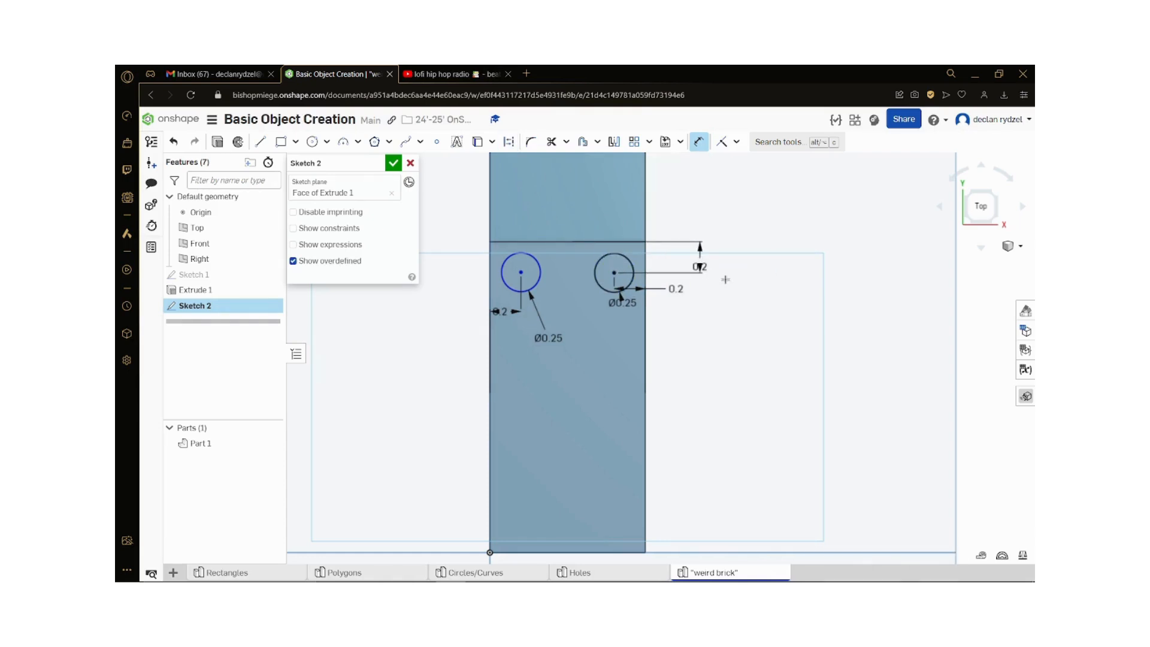
Step: Dimension the first circle's center 0.2 in from the raised block's edge and finish the sketch
{"action": "left_click", "coordinate": [521, 272]}
{"action": "left_click", "coordinate": [518, 242]}
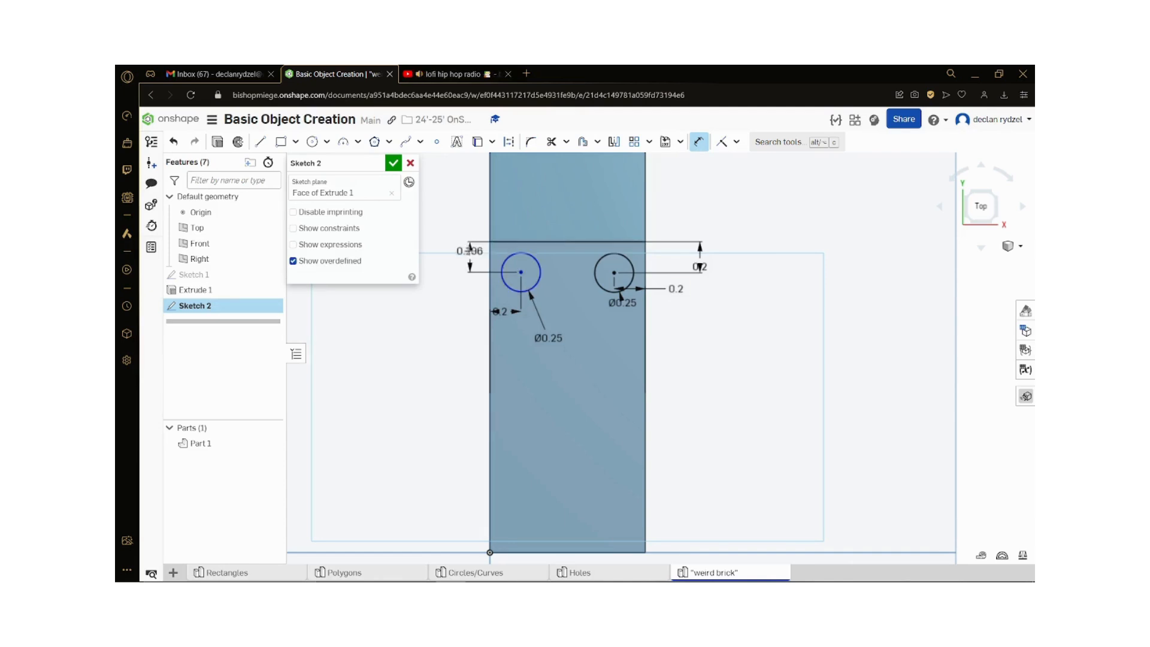
{"action": "left_click", "coordinate": [474, 258]}
{"action": "type", "text": ".2"}
{"action": "key", "text": "Return"}
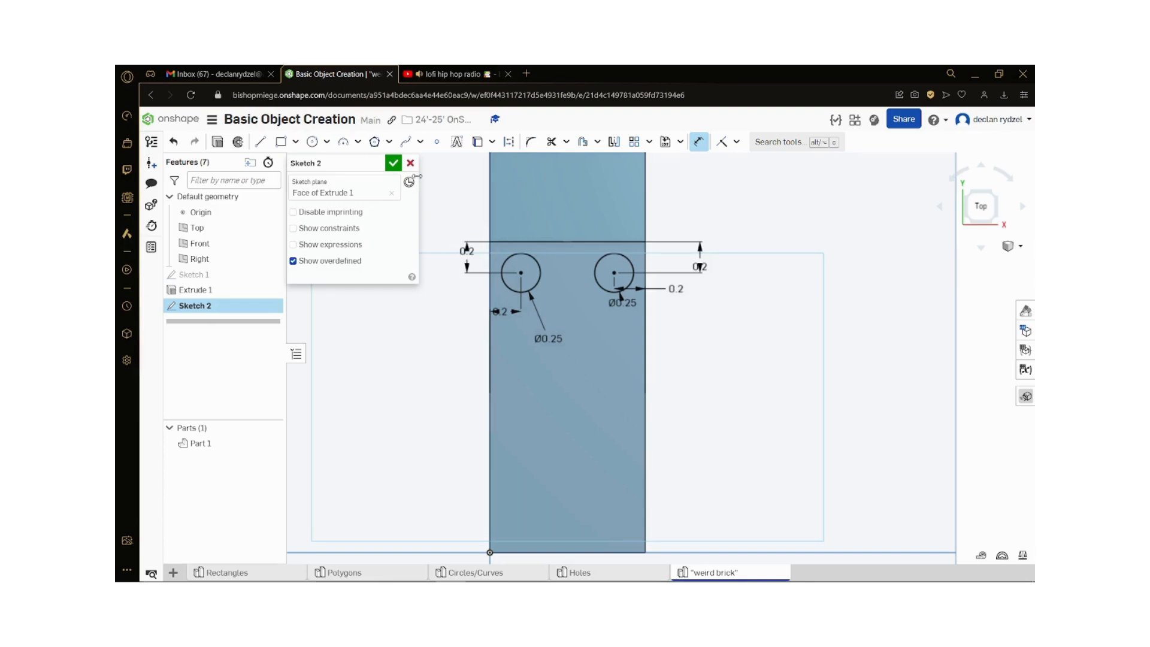
{"action": "scroll", "coordinate": [467, 246], "scroll_direction": "down", "scroll_amount": 3}
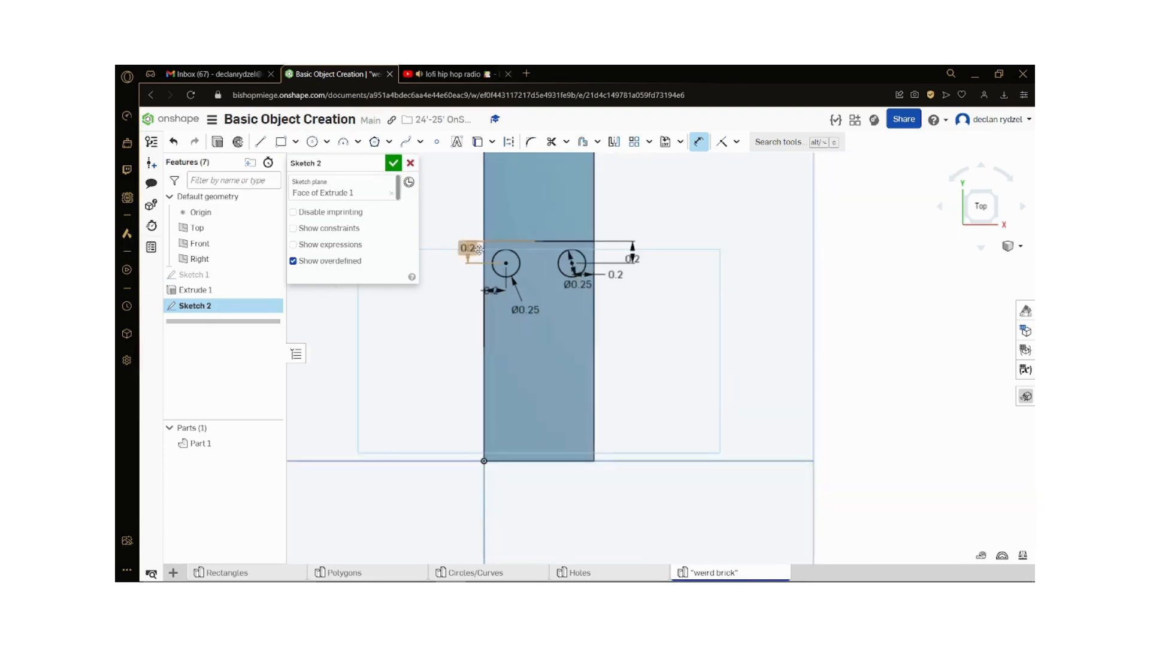
{"action": "scroll", "coordinate": [488, 281], "scroll_direction": "up", "scroll_amount": 1}
{"action": "left_click", "coordinate": [393, 164]}
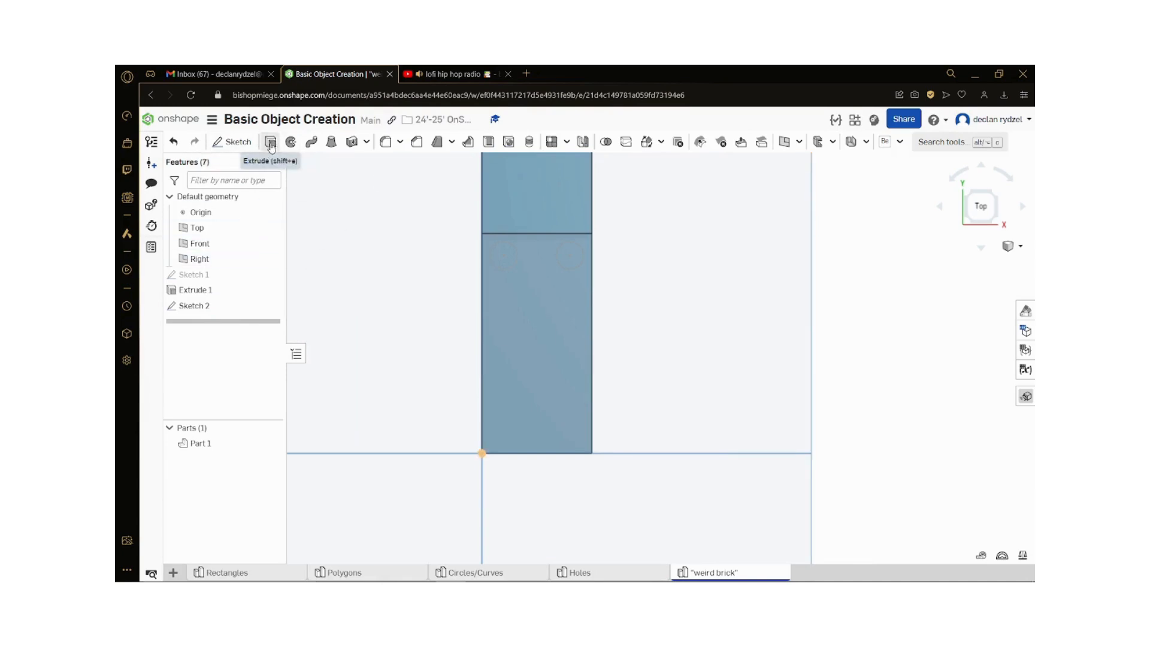
Step: Cut both circles through the lower step with a blind Remove extrude about 1.69 in deep
{"action": "left_click", "coordinate": [271, 143]}
{"action": "left_click", "coordinate": [533, 261]}
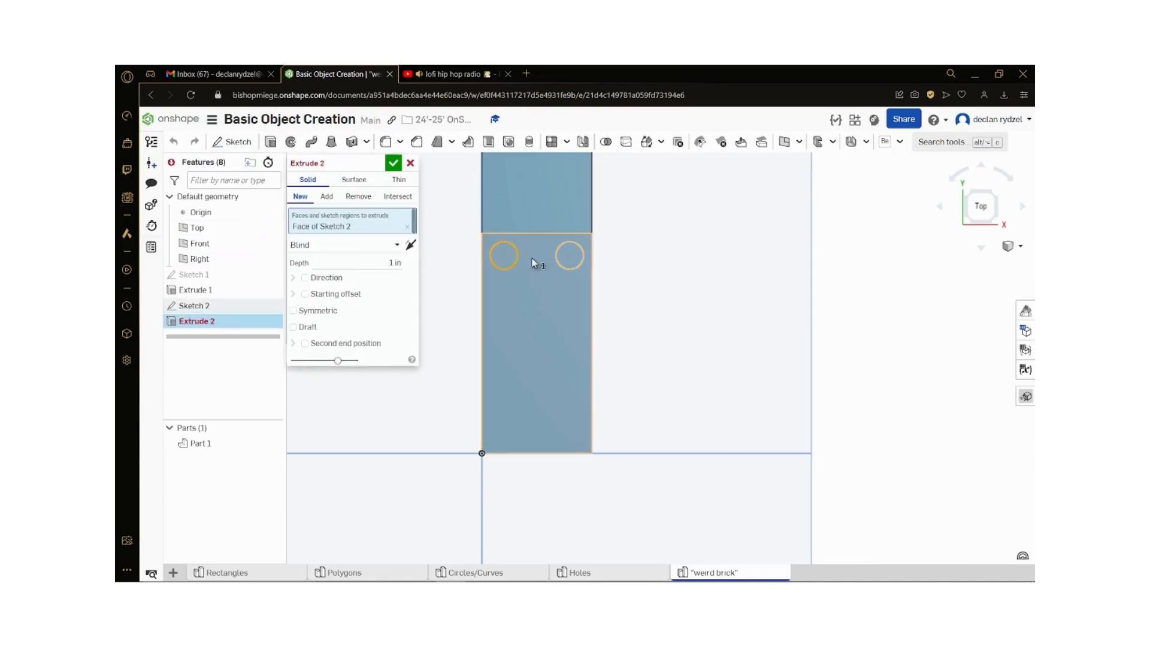
{"action": "left_click", "coordinate": [569, 257]}
{"action": "left_click", "coordinate": [359, 198]}
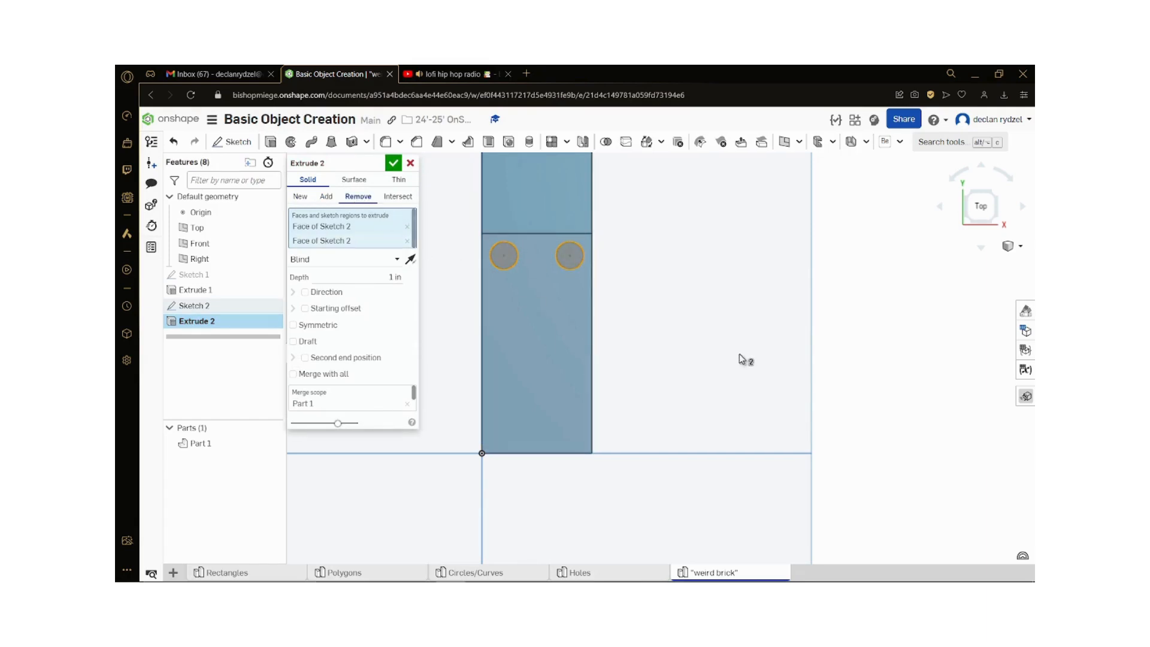
{"action": "right_click_drag", "start_coordinate": [740, 355], "coordinate": [664, 321]}
{"action": "left_click_drag", "start_coordinate": [702, 325], "coordinate": [786, 354]}
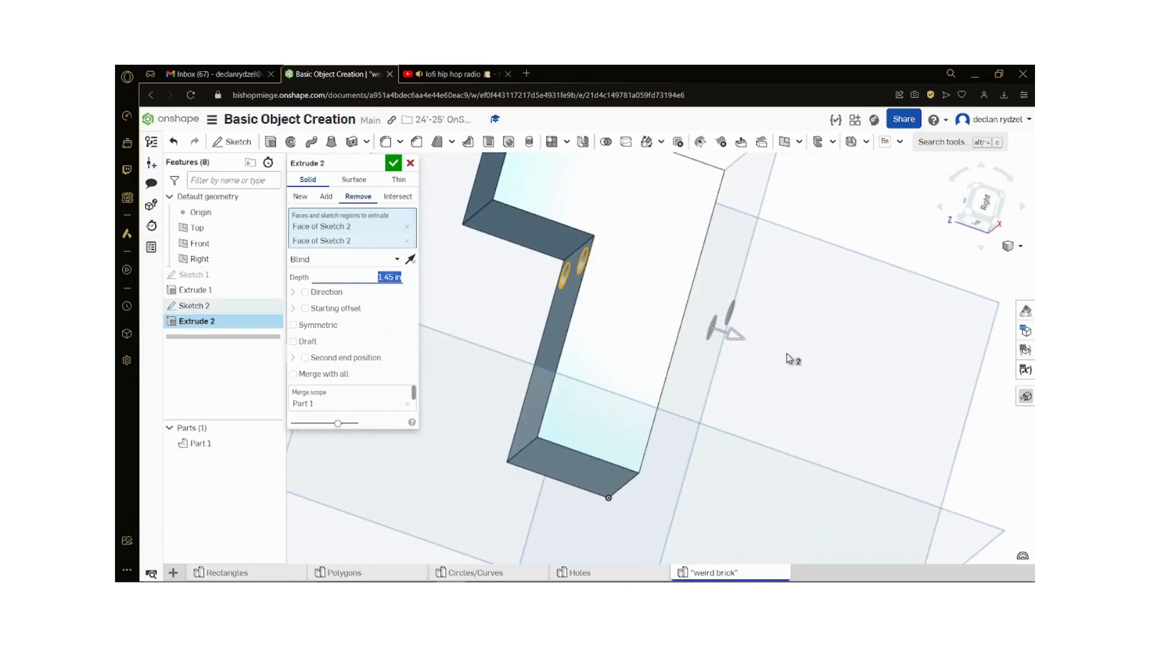
{"action": "right_click_drag", "start_coordinate": [786, 353], "coordinate": [843, 389]}
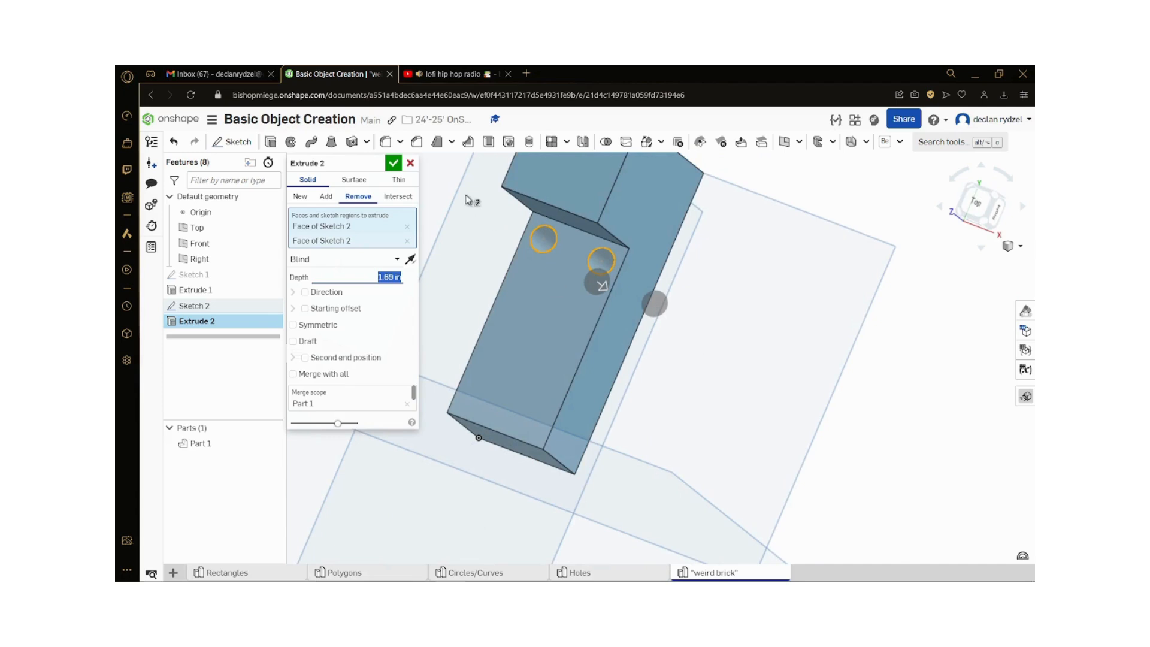
{"action": "left_click", "coordinate": [392, 165]}
Step: Edit the hole sketch and set the first circle's distance from the raised block's edge to 0.5 in
{"action": "right_click_drag", "start_coordinate": [581, 295], "coordinate": [590, 303]}
{"action": "scroll", "coordinate": [591, 303], "scroll_direction": "down", "scroll_amount": 1}
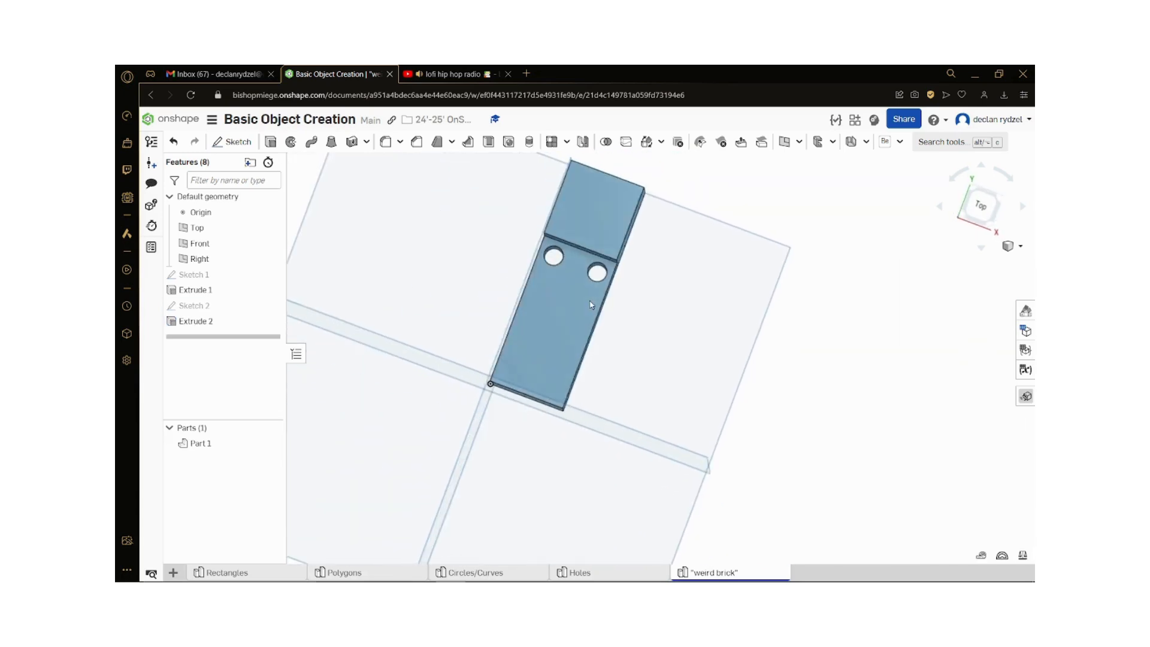
{"action": "scroll", "coordinate": [591, 303], "scroll_direction": "up", "scroll_amount": 1}
{"action": "left_click", "coordinate": [977, 206]}
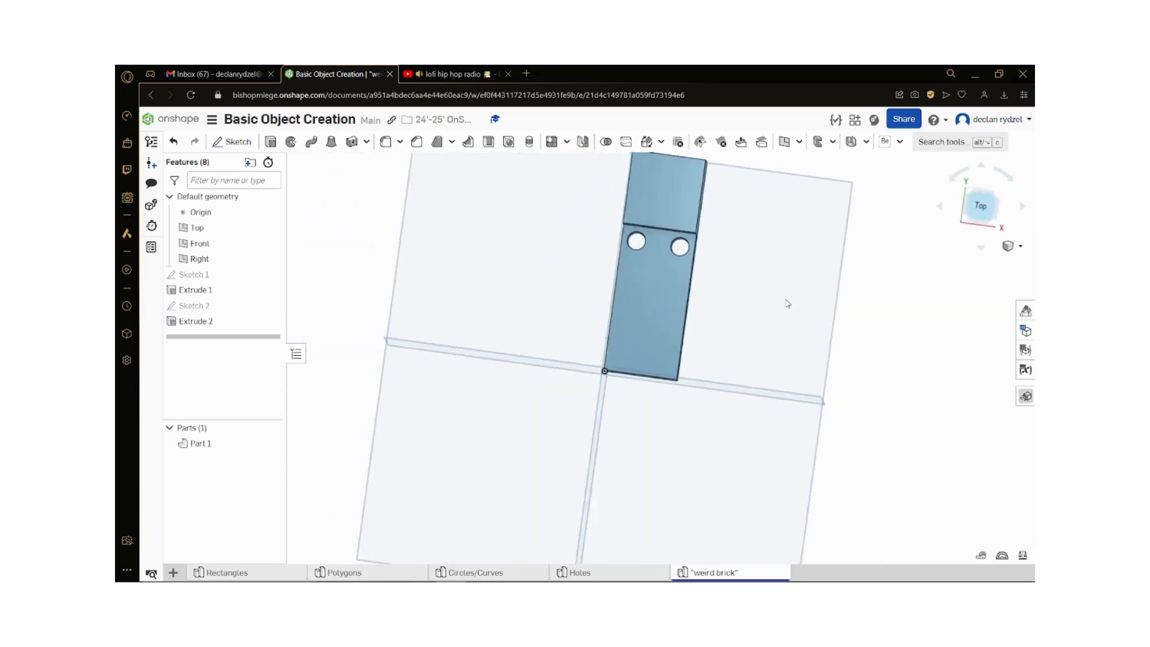
{"action": "scroll", "coordinate": [748, 209], "scroll_direction": "up", "scroll_amount": 2}
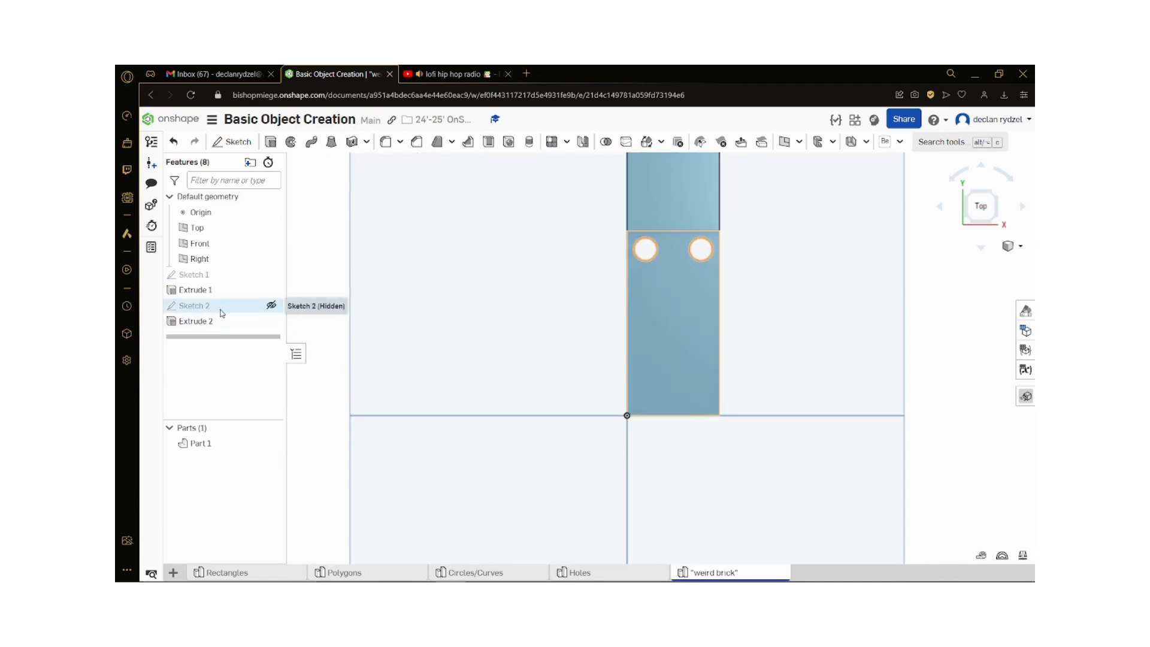
{"action": "double_click", "coordinate": [192, 305]}
{"action": "double_click", "coordinate": [608, 240]}
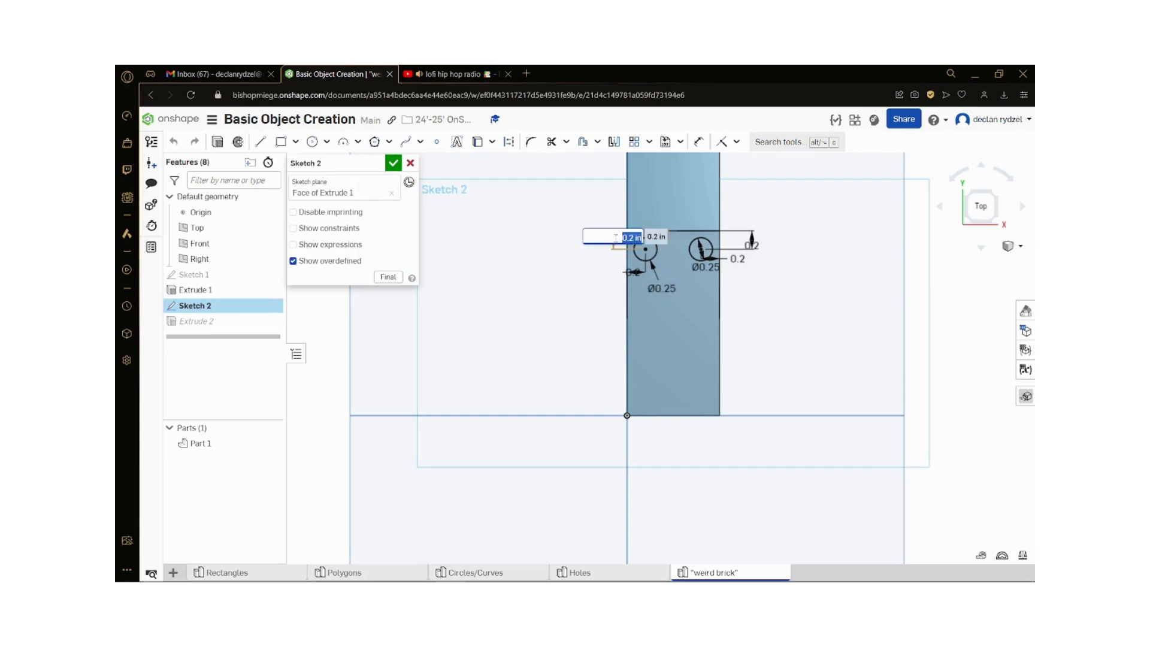
{"action": "type", "text": "0.5"}
{"action": "key", "text": "Return"}
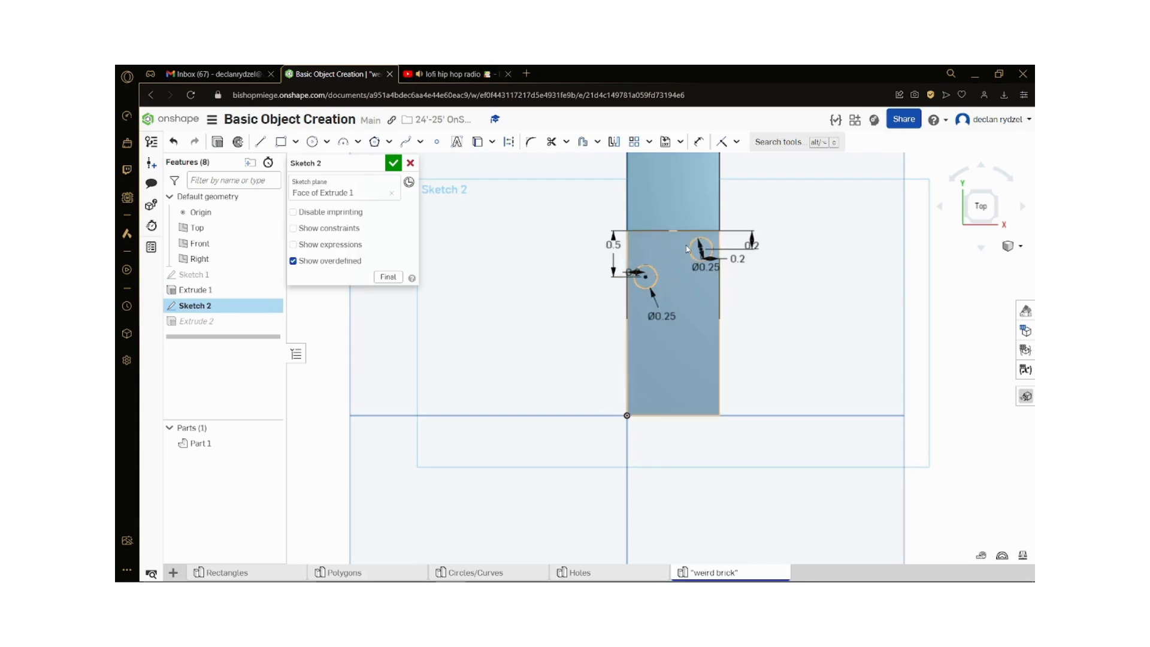
Step: Set the second circle's distance from the raised block's edge to 0.5 in and finish the sketch
{"action": "double_click", "coordinate": [751, 245]}
{"action": "type", "text": "0.5"}
{"action": "key", "text": "Return"}
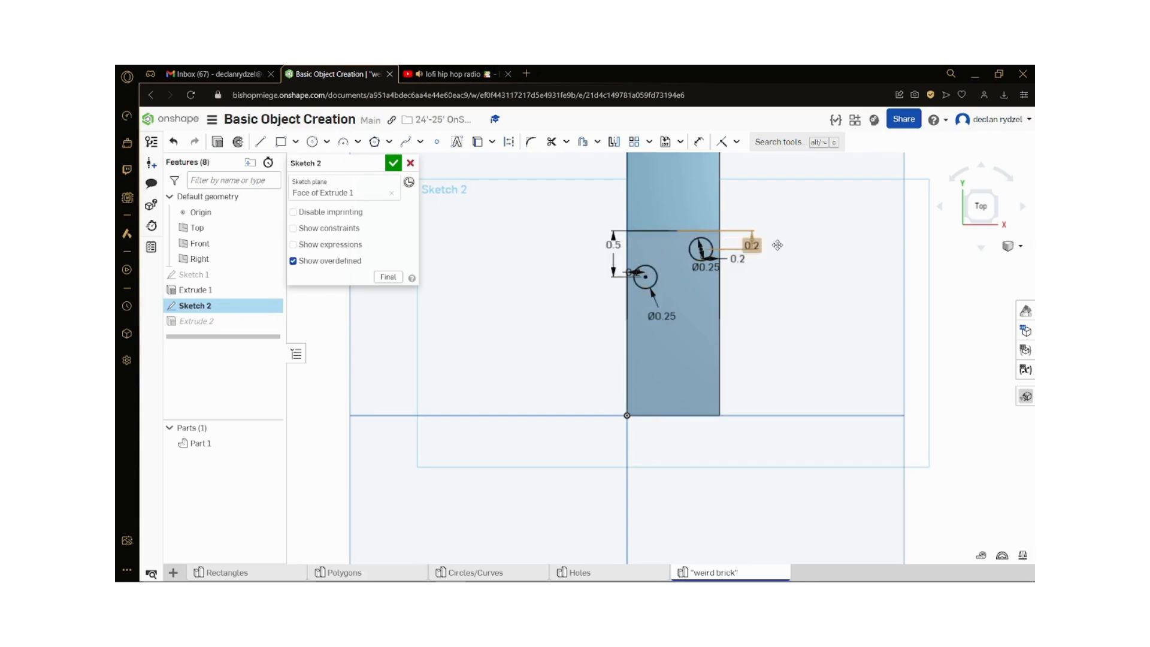
{"action": "left_click", "coordinate": [394, 166]}
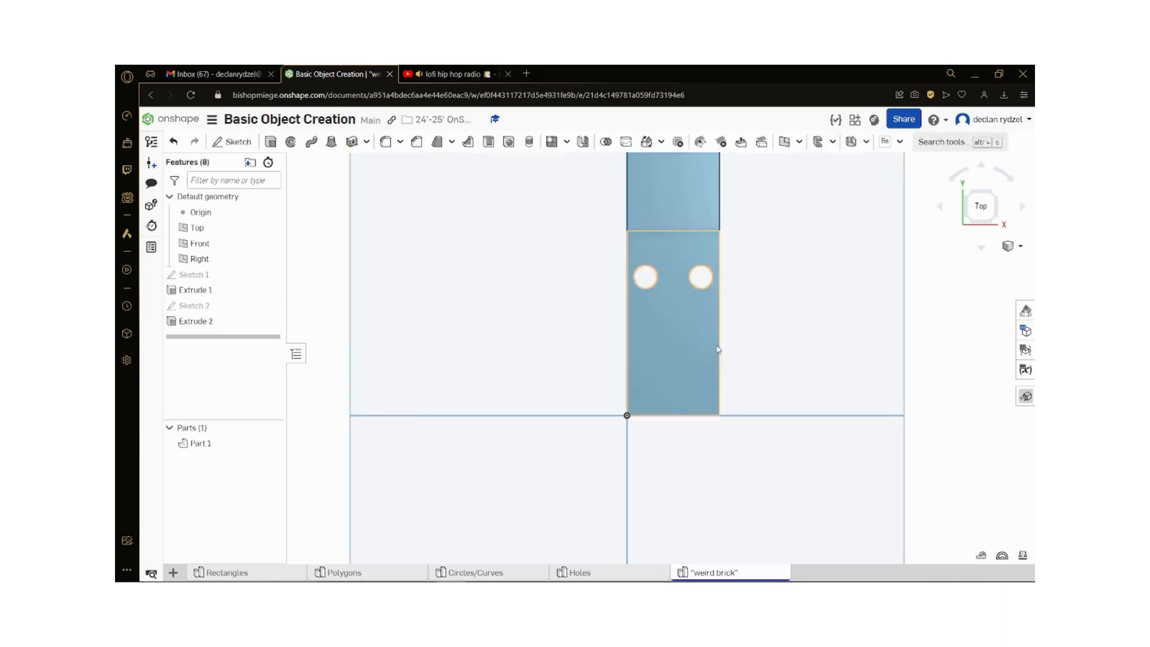
Step: Start a new sketch on the upper face of the lower step and view it from the top
{"action": "mouse_move", "coordinate": [778, 342]}
{"action": "right_mouse_down"}
{"action": "mouse_move", "coordinate": [837, 307]}
{"action": "mouse_move", "coordinate": [791, 269]}
{"action": "mouse_move", "coordinate": [747, 299]}
{"action": "mouse_move", "coordinate": [816, 308]}
{"action": "mouse_move", "coordinate": [814, 244]}
{"action": "mouse_move", "coordinate": [658, 359]}
{"action": "right_mouse_up"}
{"action": "scroll", "coordinate": [861, 360], "scroll_direction": "up", "scroll_amount": 2}
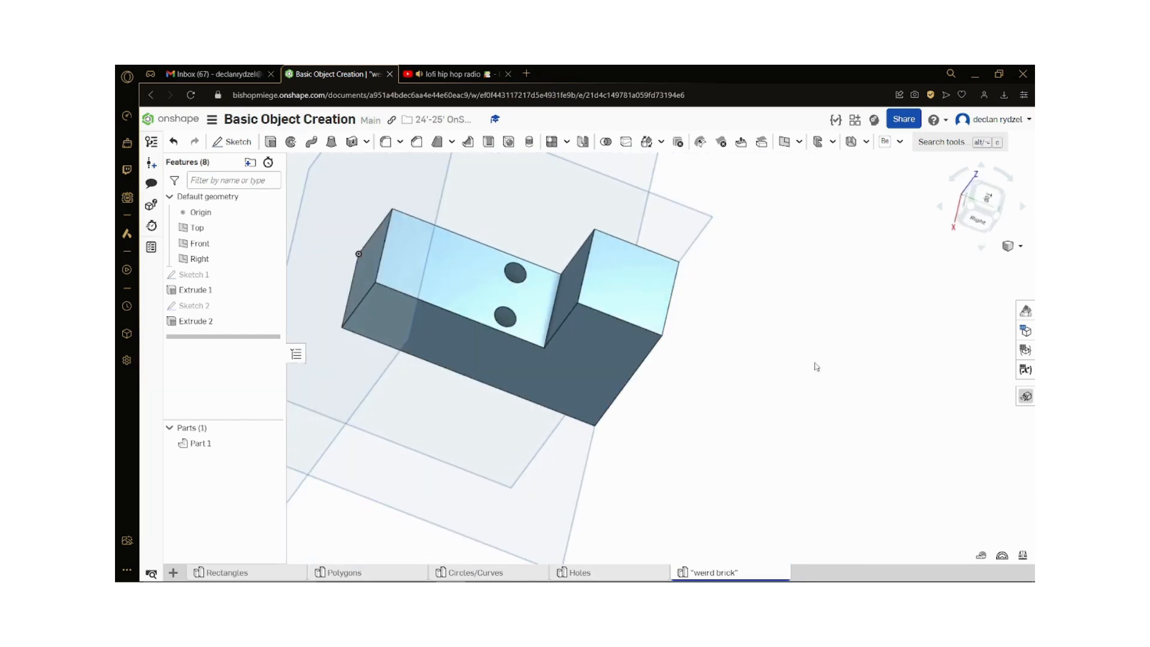
{"action": "scroll", "coordinate": [467, 354], "scroll_direction": "down", "scroll_amount": 3}
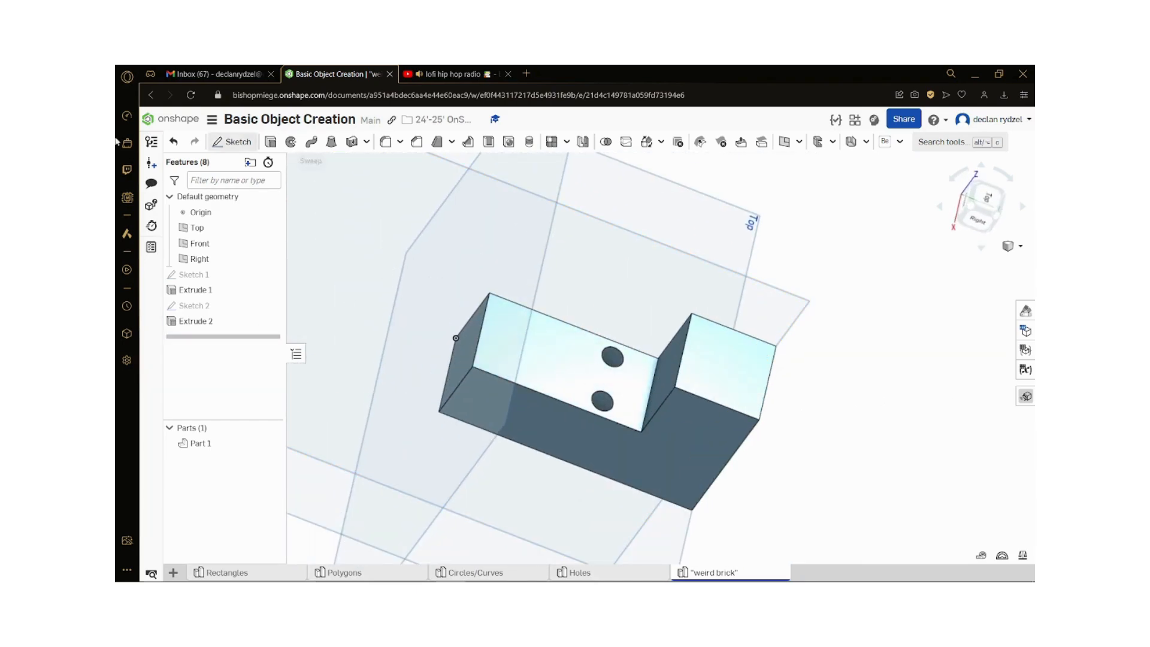
{"action": "left_click", "coordinate": [232, 141]}
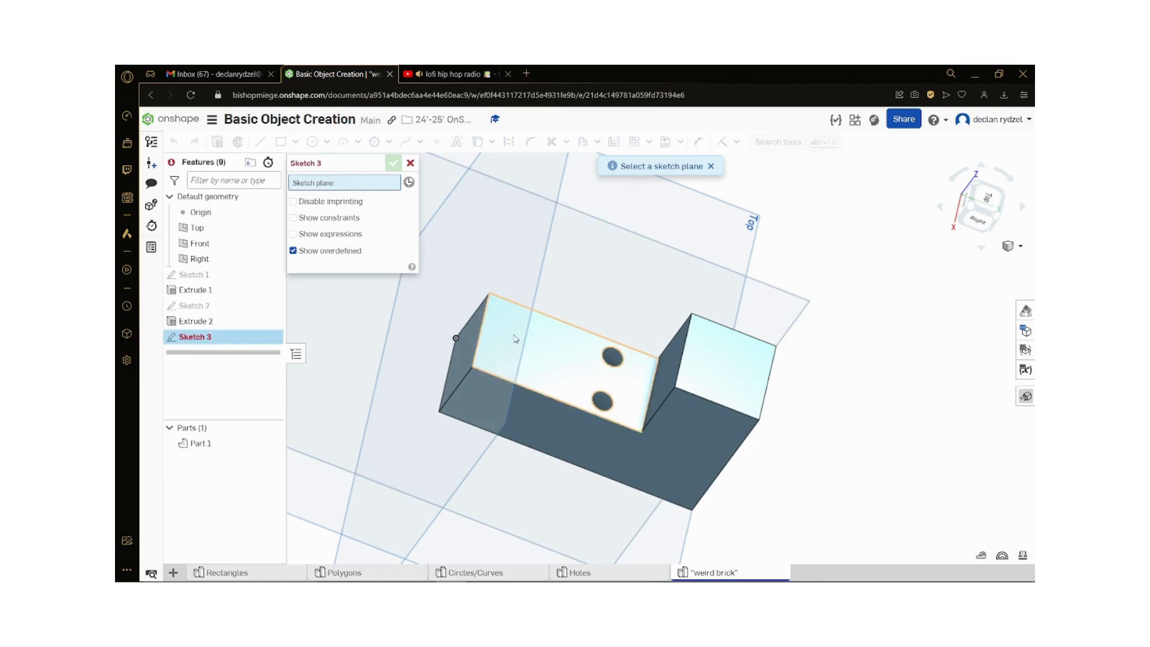
{"action": "left_click", "coordinate": [515, 339]}
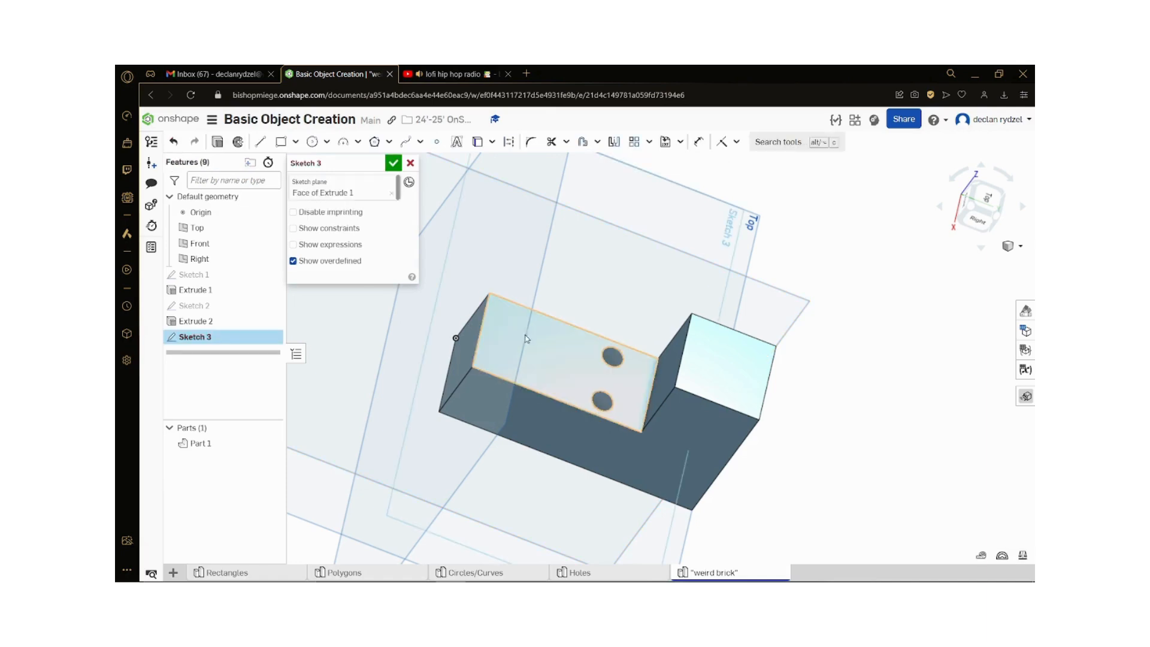
{"action": "left_click", "coordinate": [988, 196]}
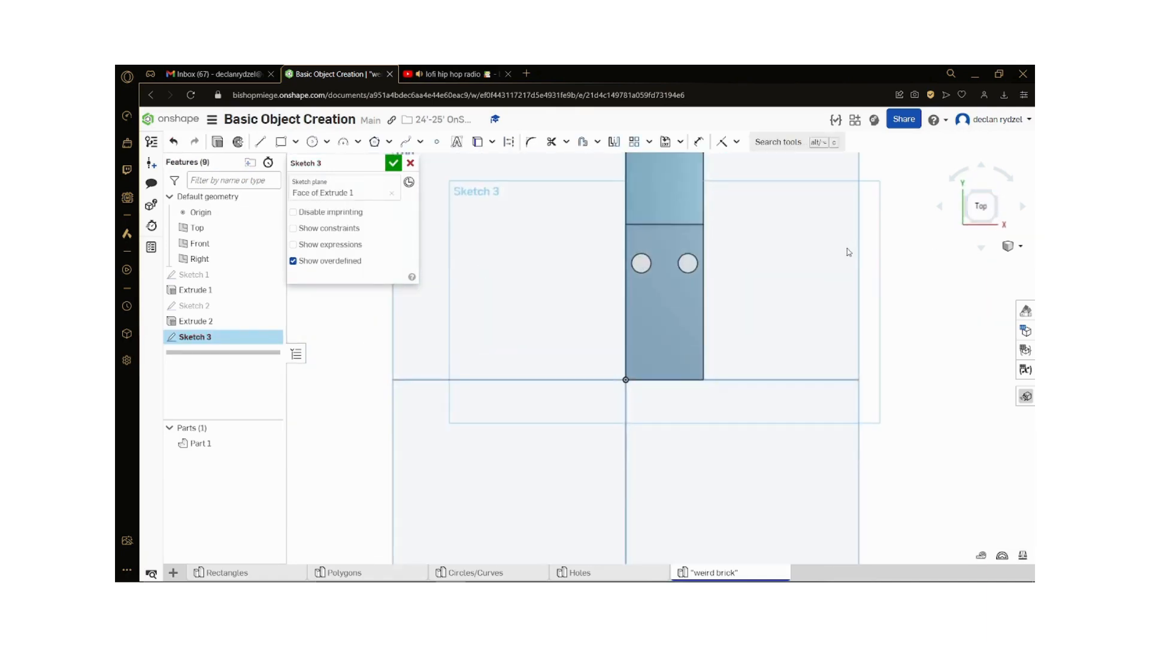
Step: Draw a circle about 0.36 in in diameter on the lower step, near the corner at the origin
{"action": "scroll", "coordinate": [849, 252], "scroll_direction": "up", "scroll_amount": 1}
{"action": "left_click", "coordinate": [312, 142]}
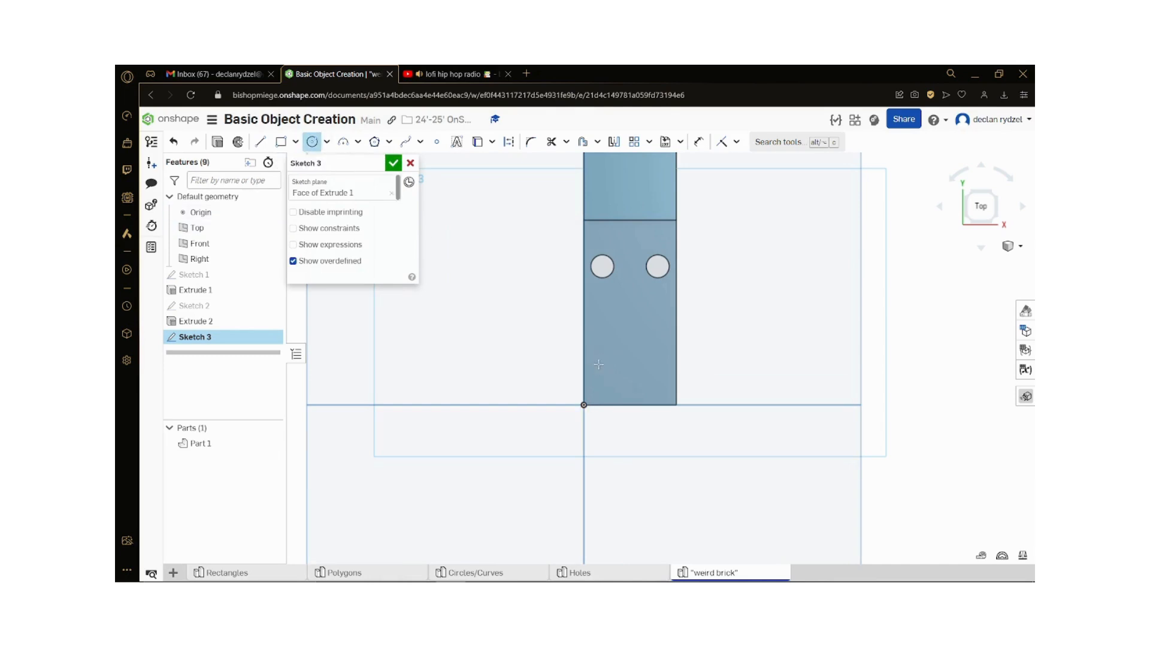
{"action": "left_click", "coordinate": [609, 375]}
{"action": "scroll", "coordinate": [610, 371], "scroll_direction": "up", "scroll_amount": 2}
Step: Dimension the diameter of the circle near the origin to 0.25 in
{"action": "key", "text": "d"}
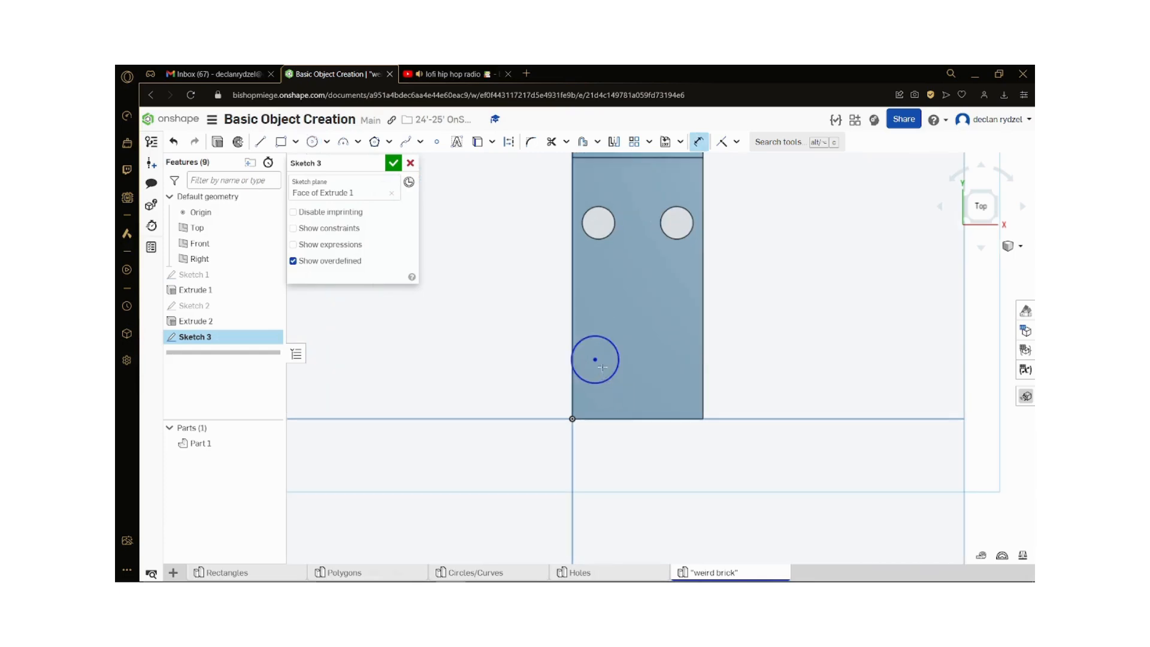
{"action": "left_click", "coordinate": [610, 378]}
{"action": "left_click", "coordinate": [614, 380]}
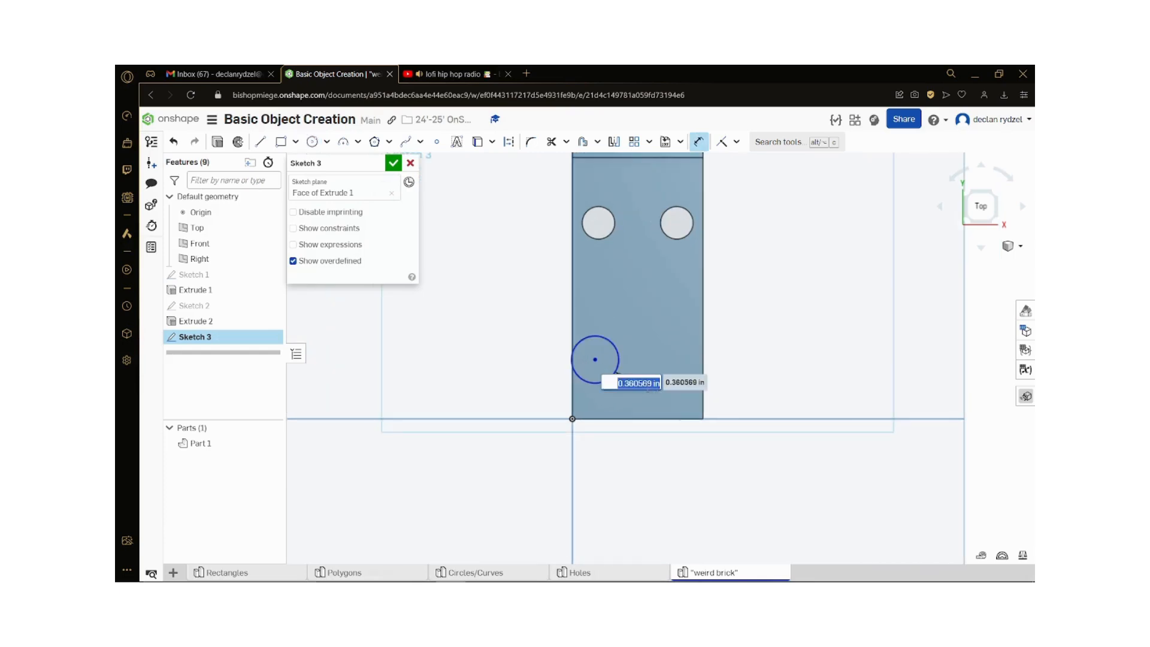
{"action": "type", "text": "0.25"}
{"action": "key", "text": "Return"}
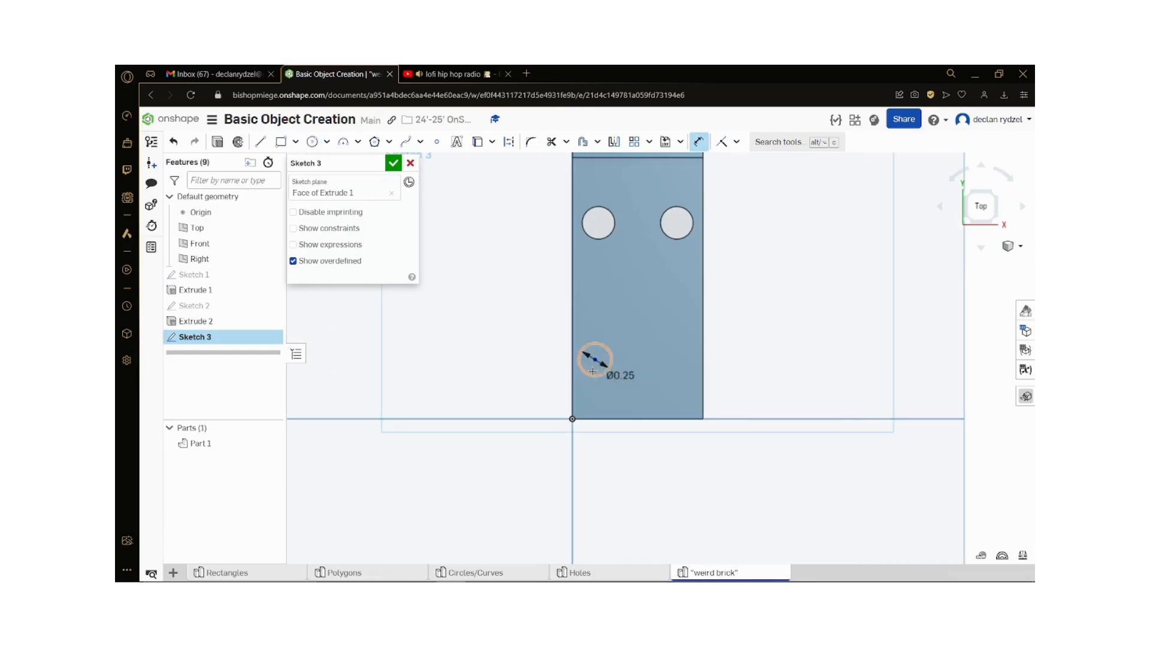
Step: Dimension the new circle's center 0.2 in from the long edge that passes through the origin
{"action": "left_click", "coordinate": [595, 358]}
{"action": "left_click", "coordinate": [573, 389]}
{"action": "left_click", "coordinate": [611, 395]}
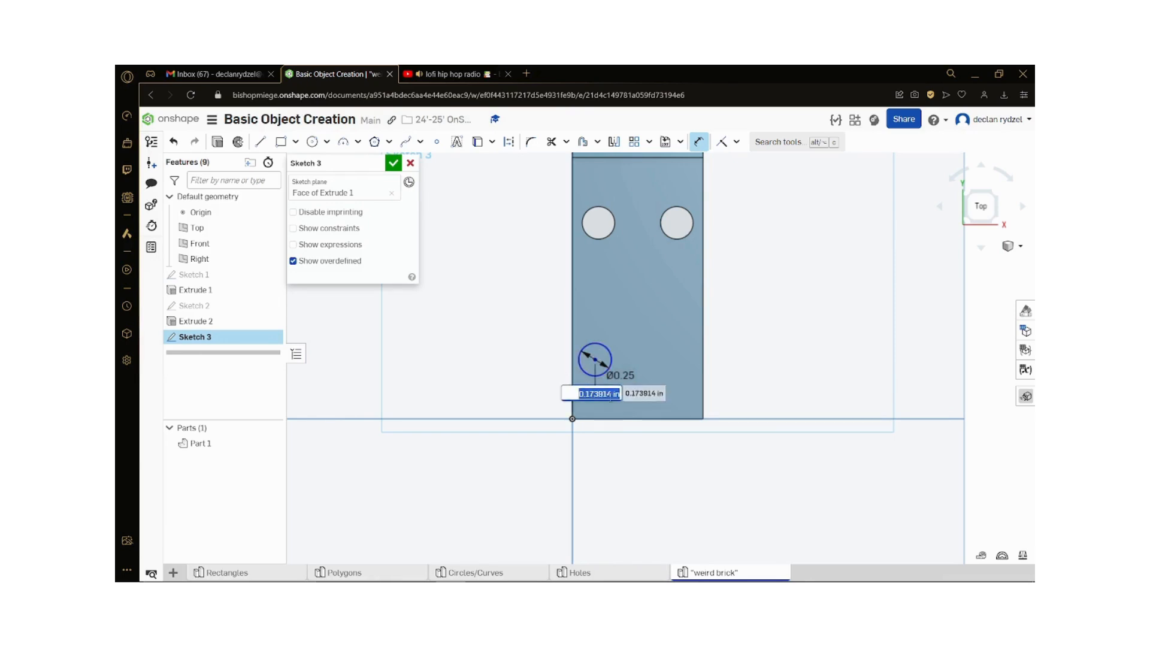
{"action": "type", "text": "0.2"}
{"action": "key", "text": "Return"}
Step: Dimension the new circle's center 0.5 in from the short end edge of the lower step
{"action": "scroll", "coordinate": [680, 431], "scroll_direction": "up", "scroll_amount": 1}
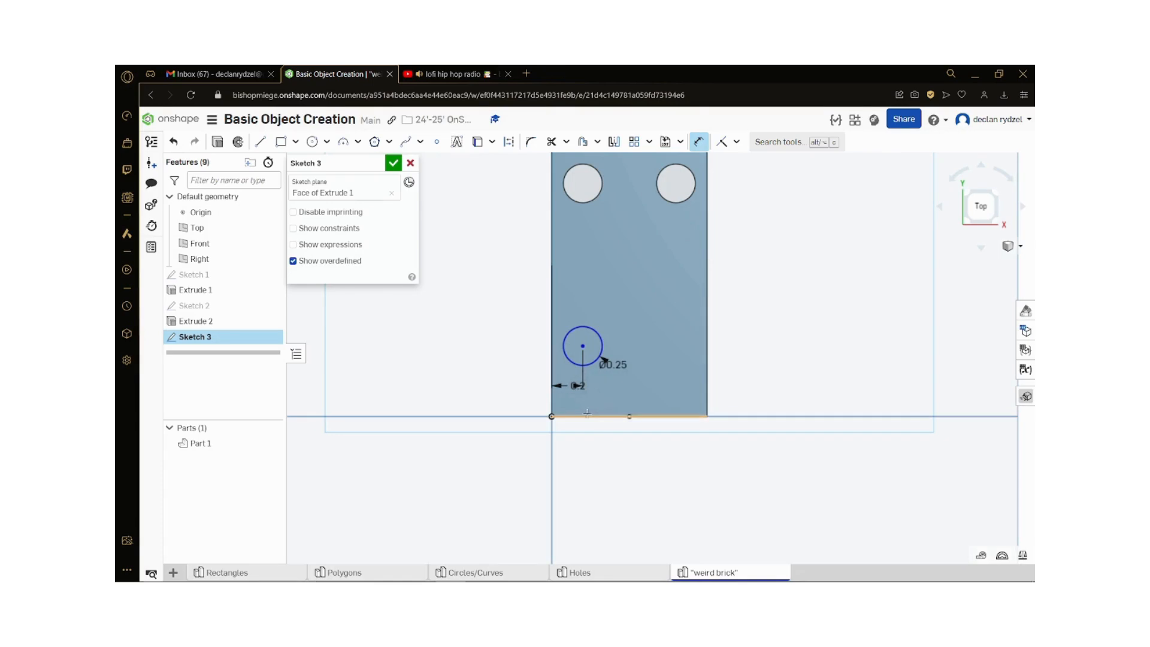
{"action": "left_click", "coordinate": [620, 417]}
{"action": "left_click", "coordinate": [583, 346]}
{"action": "left_click", "coordinate": [524, 365]}
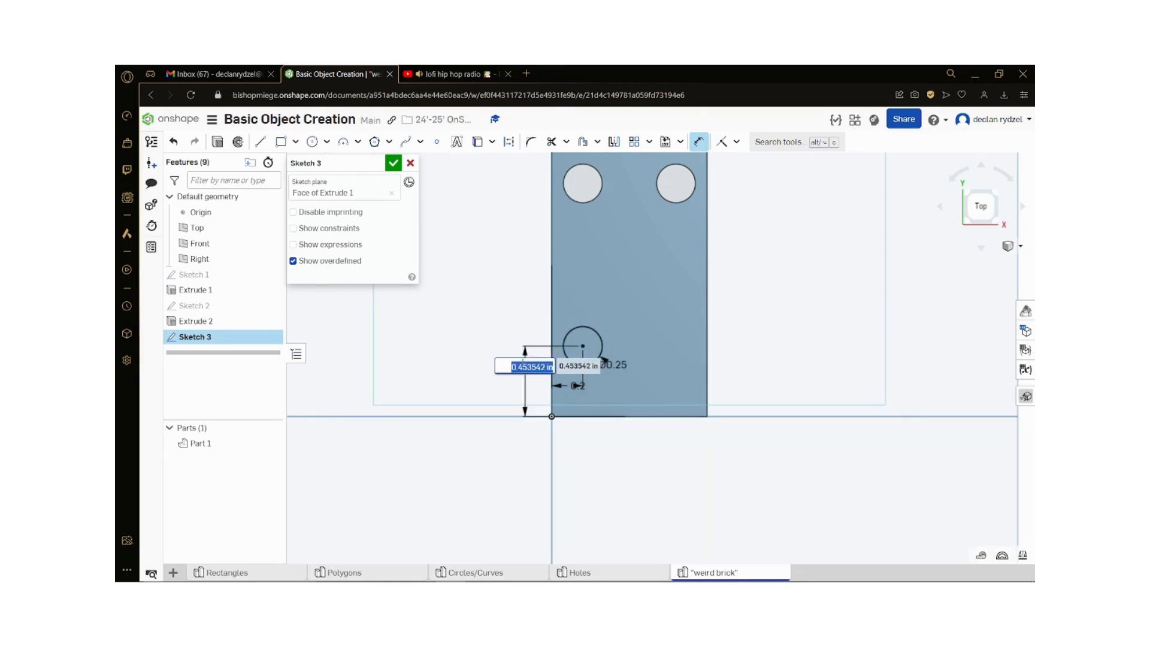
{"action": "type", "text": "0.5"}
{"action": "key", "text": "Return"}
Step: Draw a second circle beside the one near the origin on the lower step and dimension its diameter to 0.25 in
{"action": "key", "text": "c"}
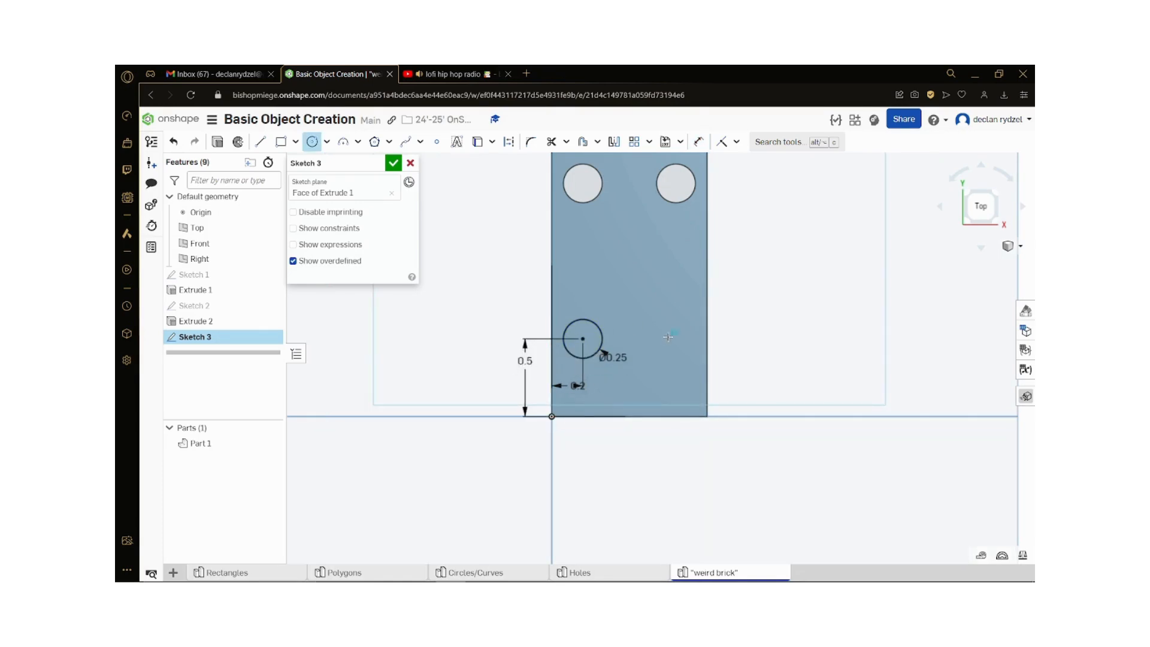
{"action": "left_click", "coordinate": [682, 353]}
{"action": "key", "text": "d"}
{"action": "left_click", "coordinate": [683, 353]}
{"action": "left_click", "coordinate": [779, 344]}
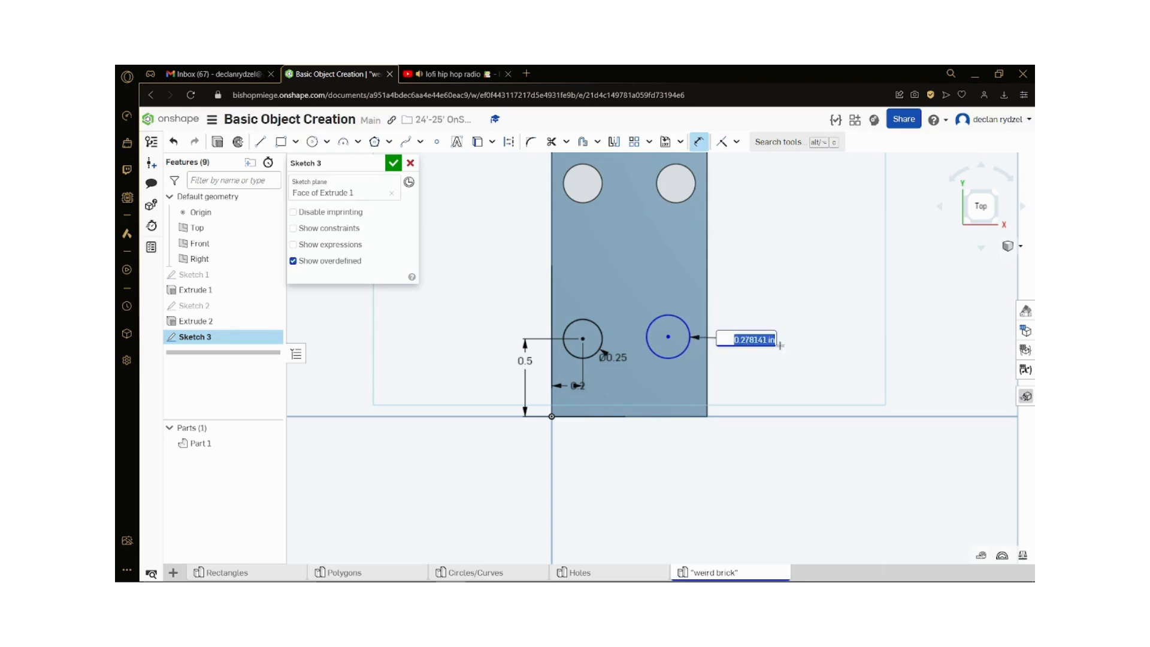
{"action": "type", "text": "0.25"}
{"action": "key", "text": "Return"}
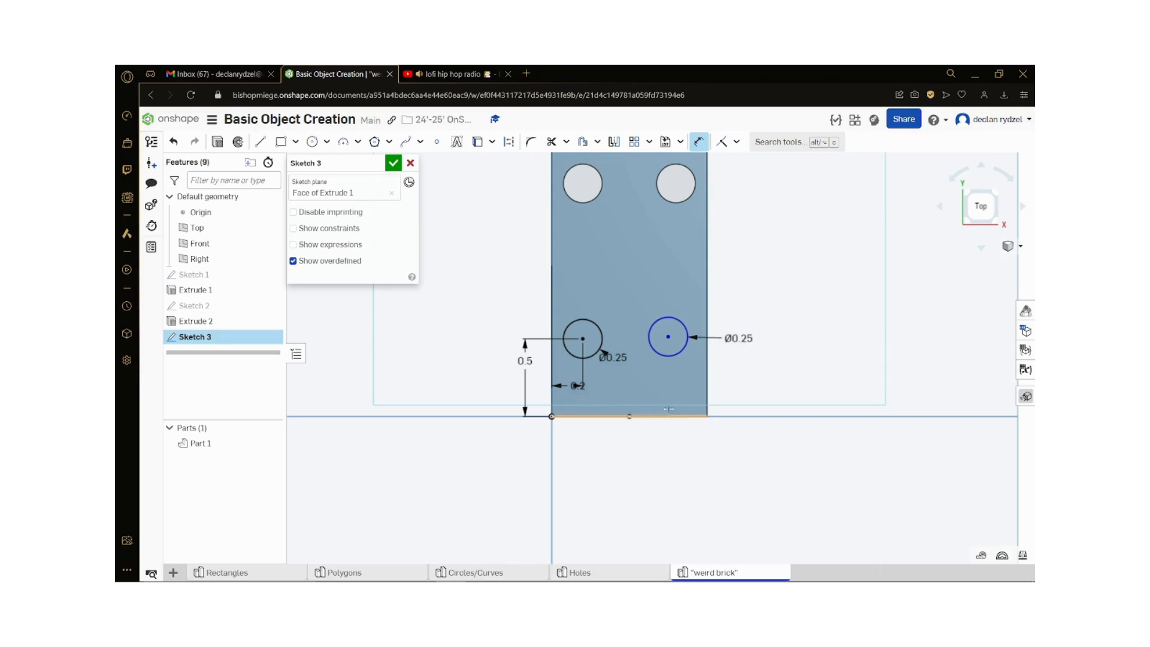
Step: Dimension the second circle's center 0.5 in from the short end edge of the lower step
{"action": "left_click", "coordinate": [687, 418]}
{"action": "left_click", "coordinate": [668, 336]}
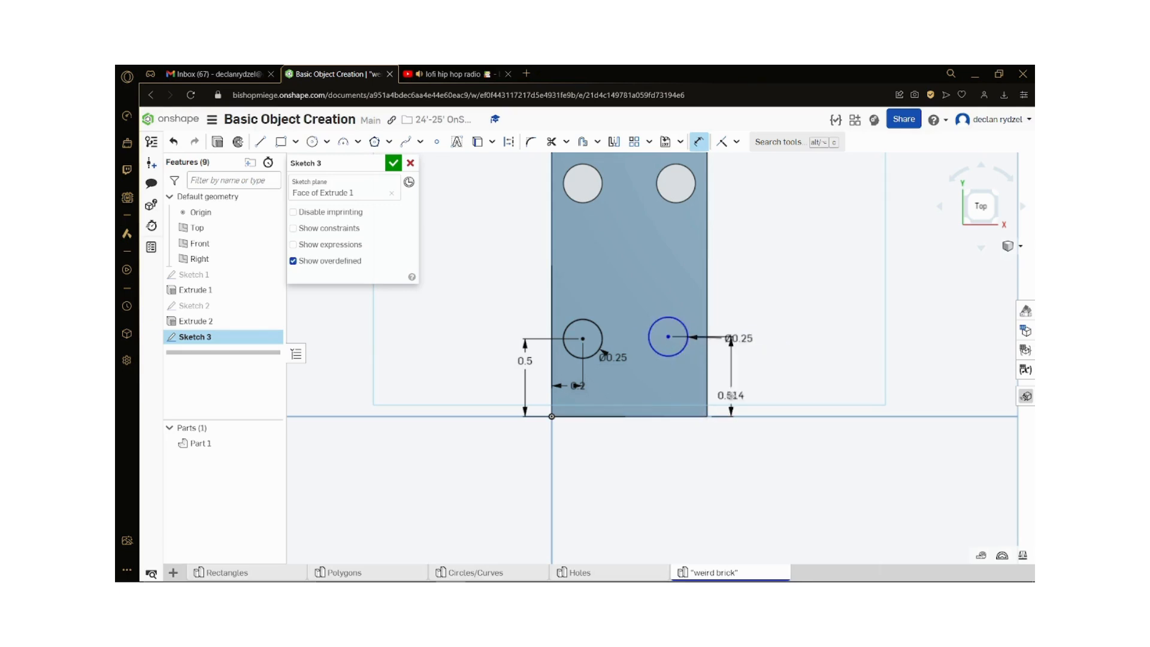
{"action": "left_click", "coordinate": [731, 388]}
{"action": "type", "text": "0.5"}
{"action": "key", "text": "Return"}
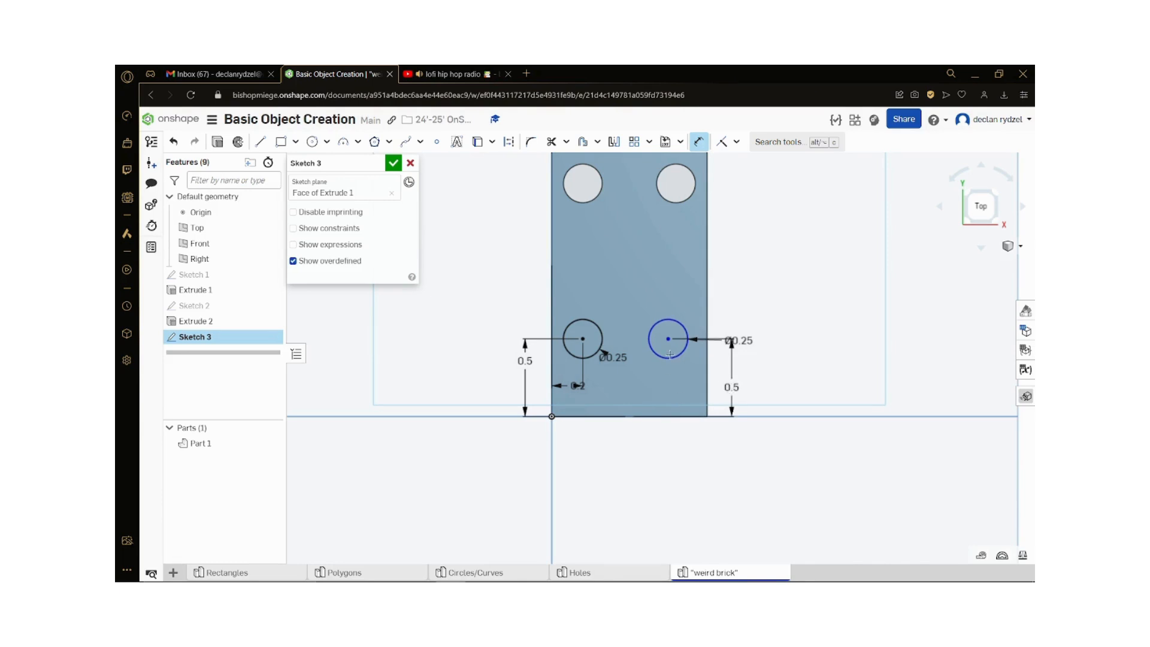
Step: Dimension the second circle's center 0.2 in from the long edge opposite the origin
{"action": "left_click", "coordinate": [697, 340]}
{"action": "left_click", "coordinate": [708, 329]}
{"action": "left_click", "coordinate": [743, 321]}
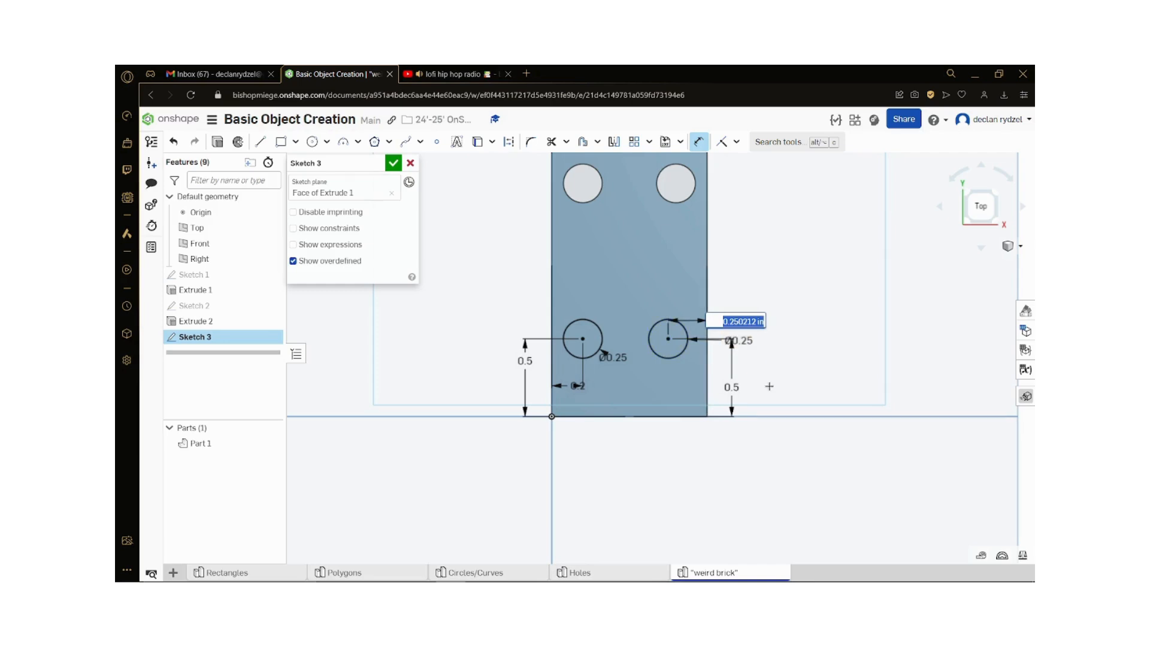
{"action": "type", "text": "0.2"}
{"action": "key", "text": "Return"}
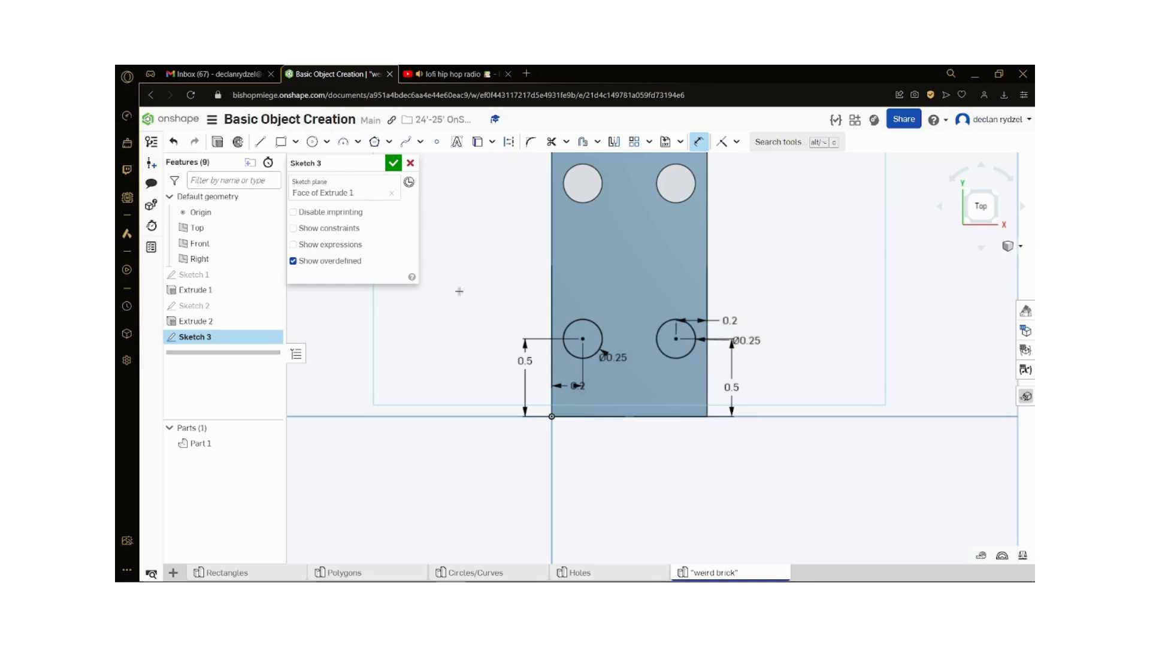
Step: Finish the sketch and extrude both circles upward 0.5 in as pegs added to Part 1
{"action": "left_click", "coordinate": [393, 162]}
{"action": "left_click", "coordinate": [279, 147]}
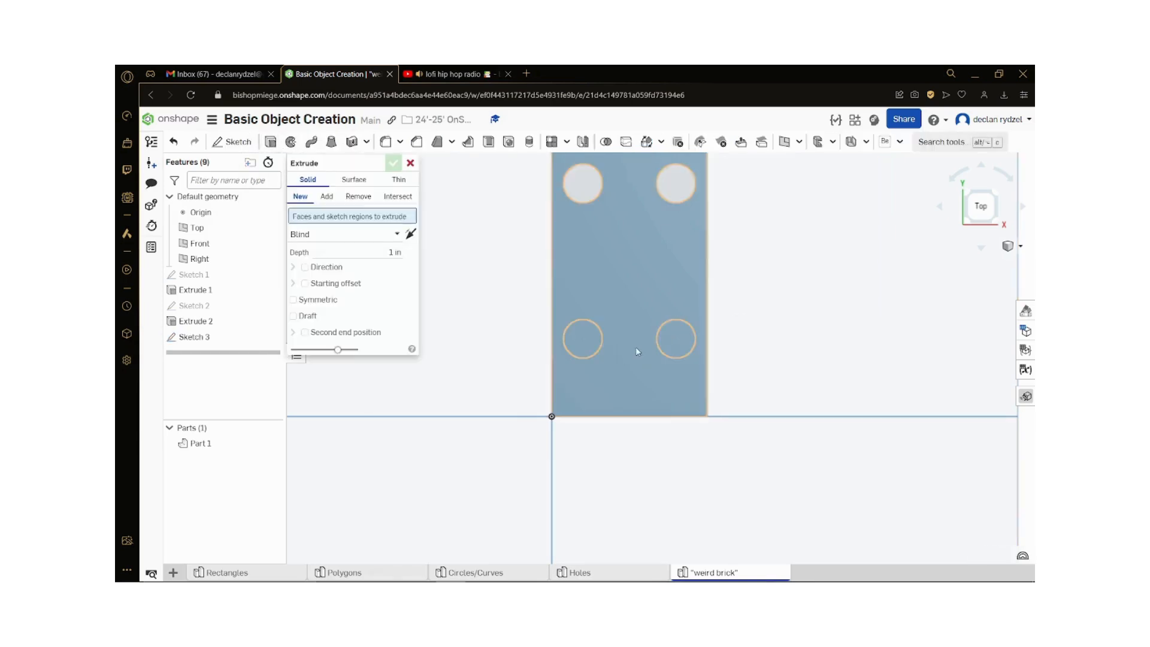
{"action": "left_click", "coordinate": [586, 342]}
{"action": "left_click", "coordinate": [676, 344]}
{"action": "right_click_drag", "start_coordinate": [757, 382], "coordinate": [705, 354]}
{"action": "scroll", "coordinate": [706, 353], "scroll_direction": "down", "scroll_amount": 3}
{"action": "left_click", "coordinate": [380, 279]}
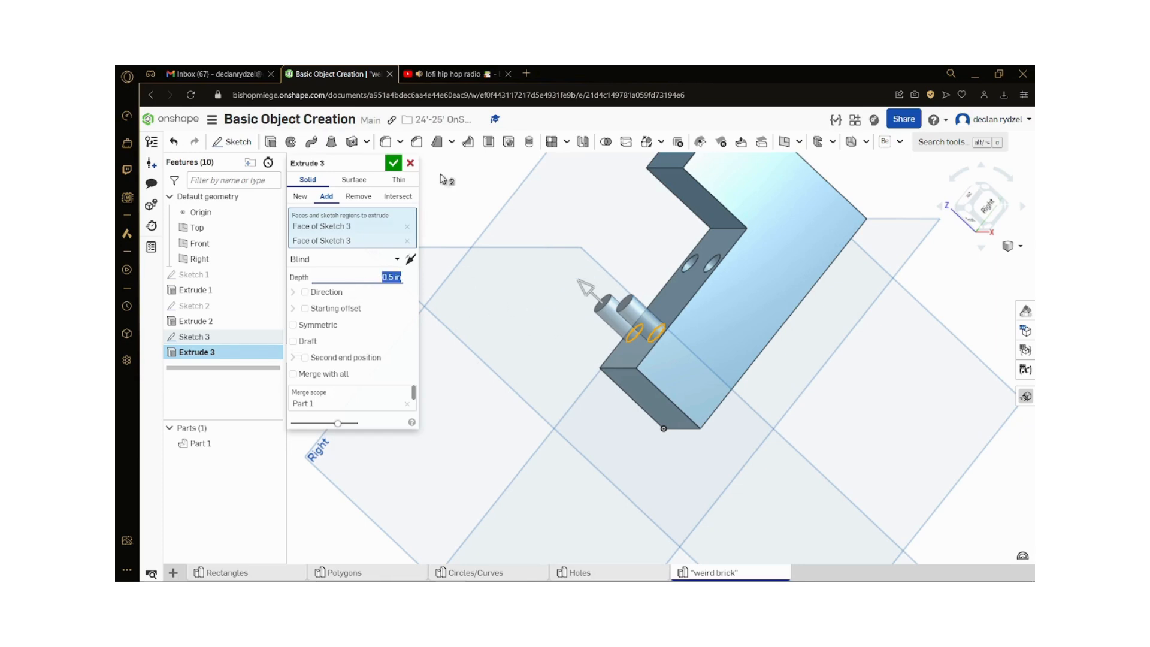
{"action": "left_click", "coordinate": [393, 162]}
{"action": "right_click_drag", "start_coordinate": [707, 335], "coordinate": [719, 370]}
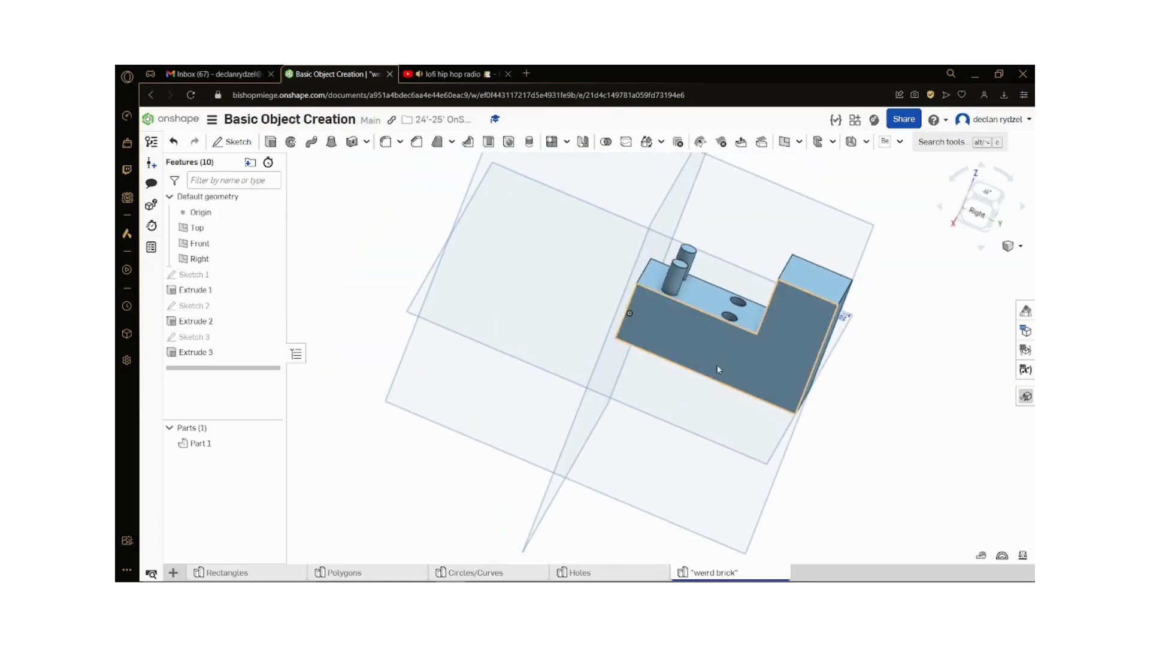
{"action": "scroll", "coordinate": [436, 417], "scroll_direction": "down", "scroll_amount": 2}
{"action": "scroll", "coordinate": [701, 342], "scroll_direction": "up", "scroll_amount": 3}
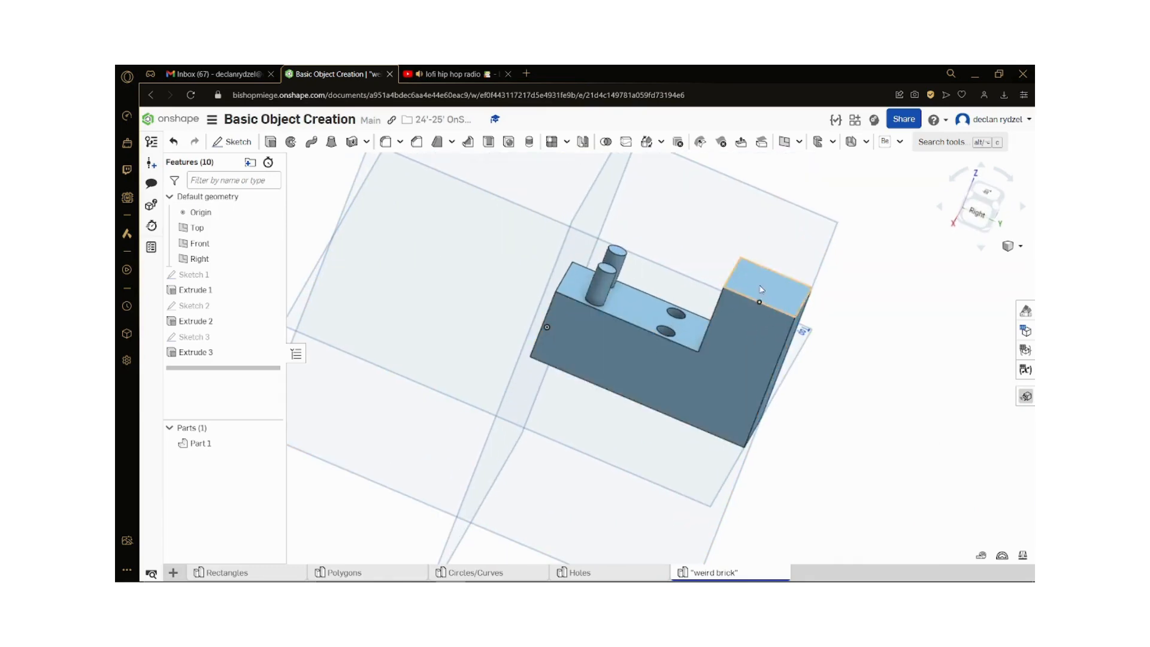
{"action": "right_click_drag", "start_coordinate": [628, 370], "coordinate": [651, 336]}
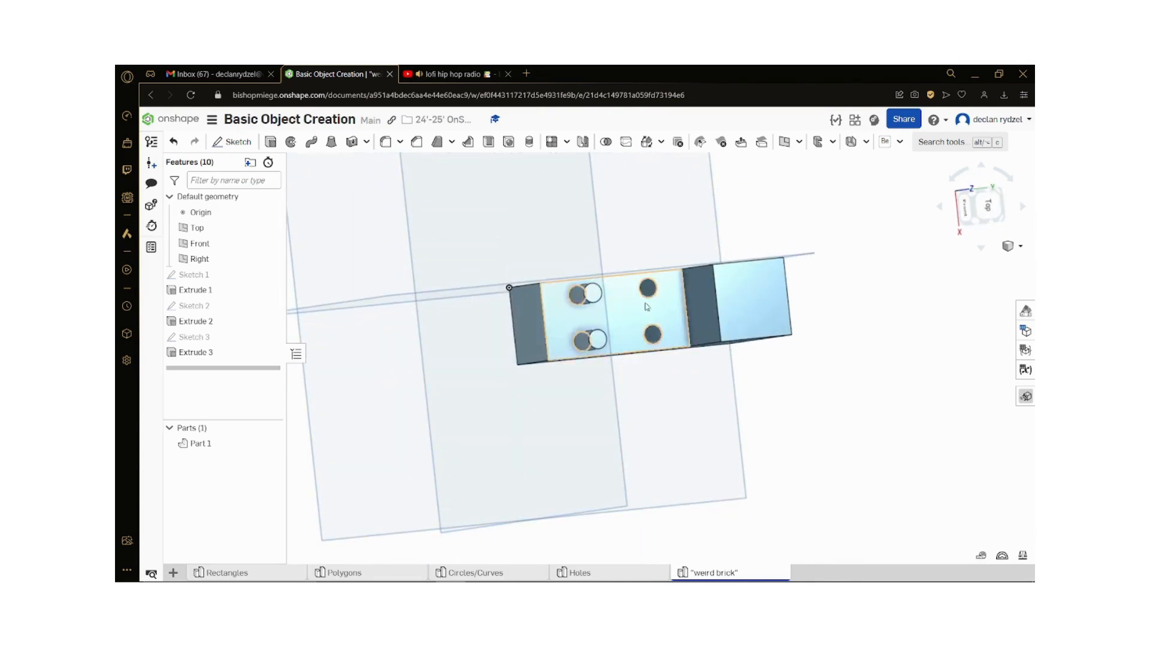
{"action": "right_click_drag", "start_coordinate": [718, 426], "coordinate": [742, 418]}
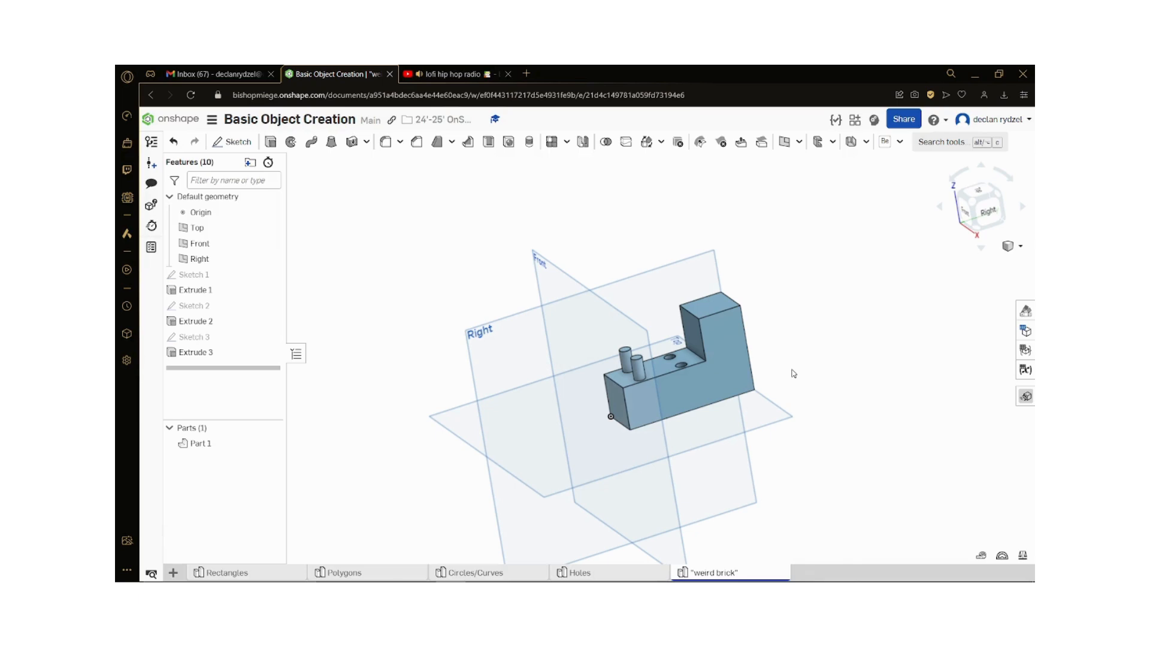
{"action": "mouse_move", "coordinate": [952, 579]}
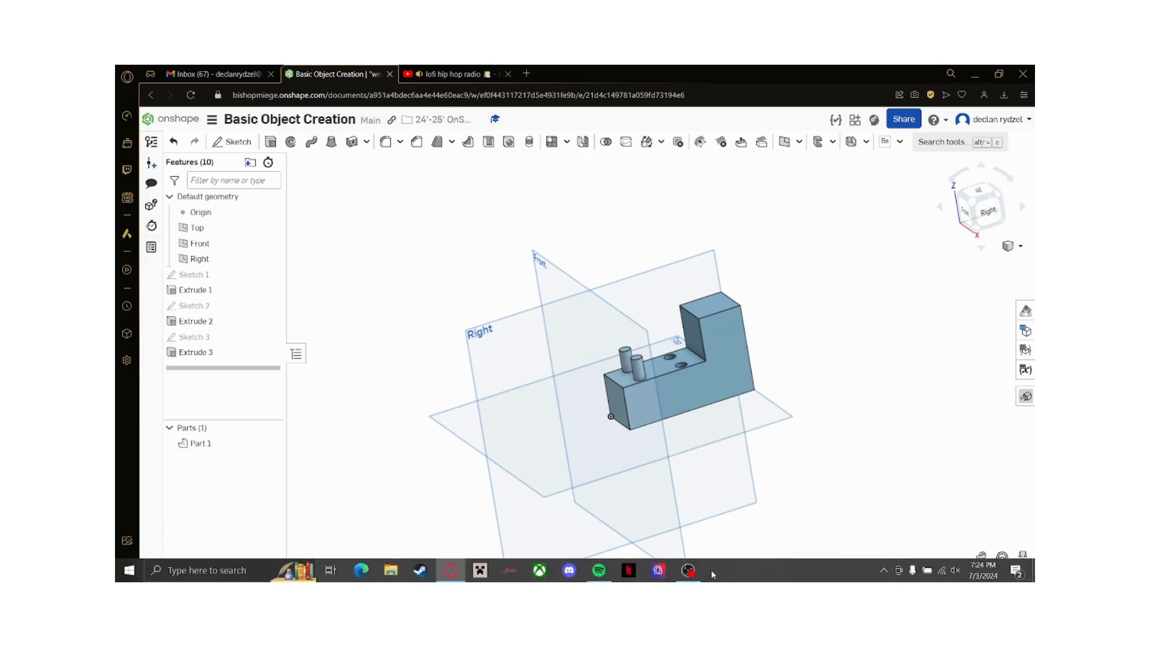
{"action": "left_click", "coordinate": [688, 570]}
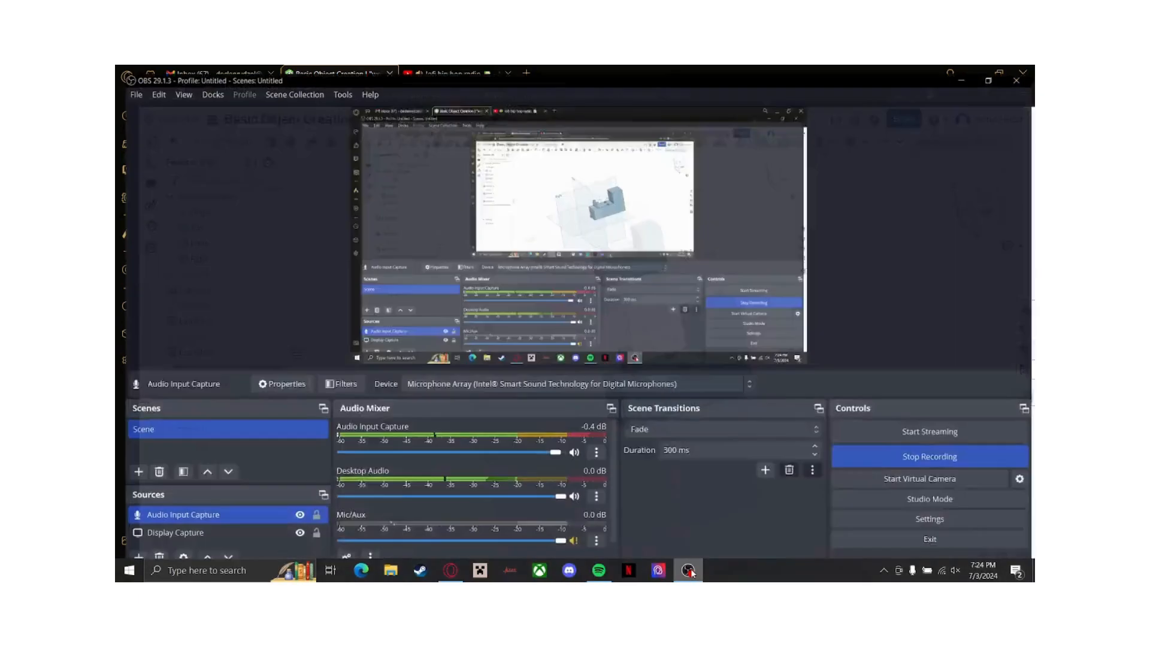